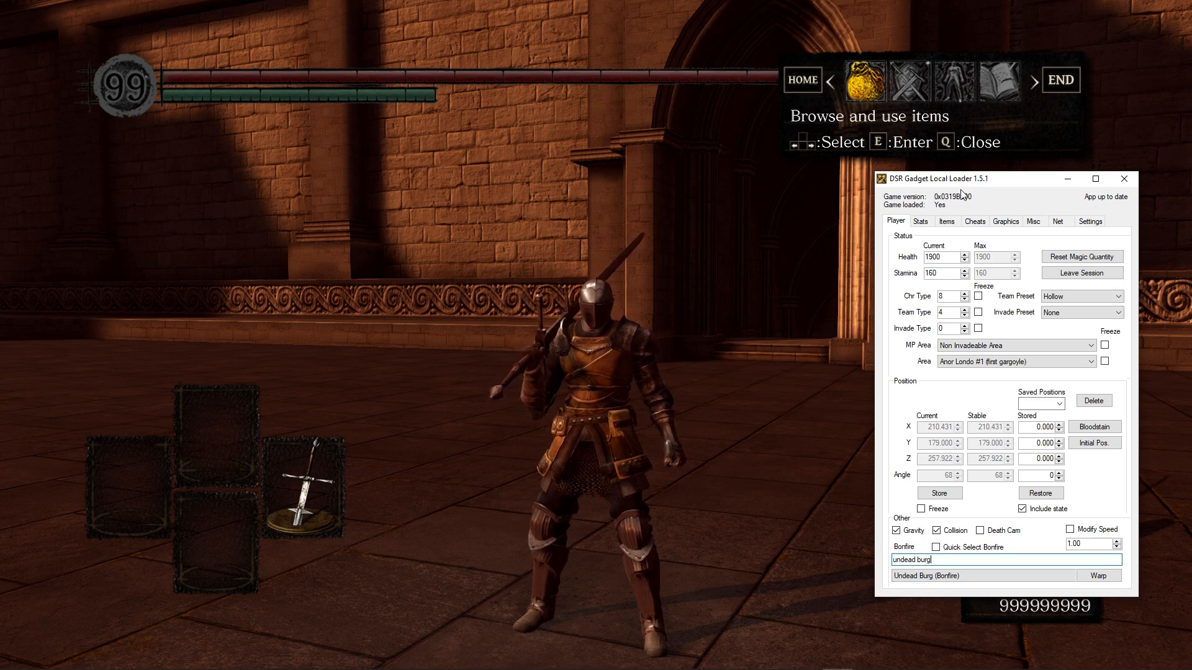
Step: Warp the character to the Undead Burg bonfire with the gadget's bonfire warp
click(580, 269)
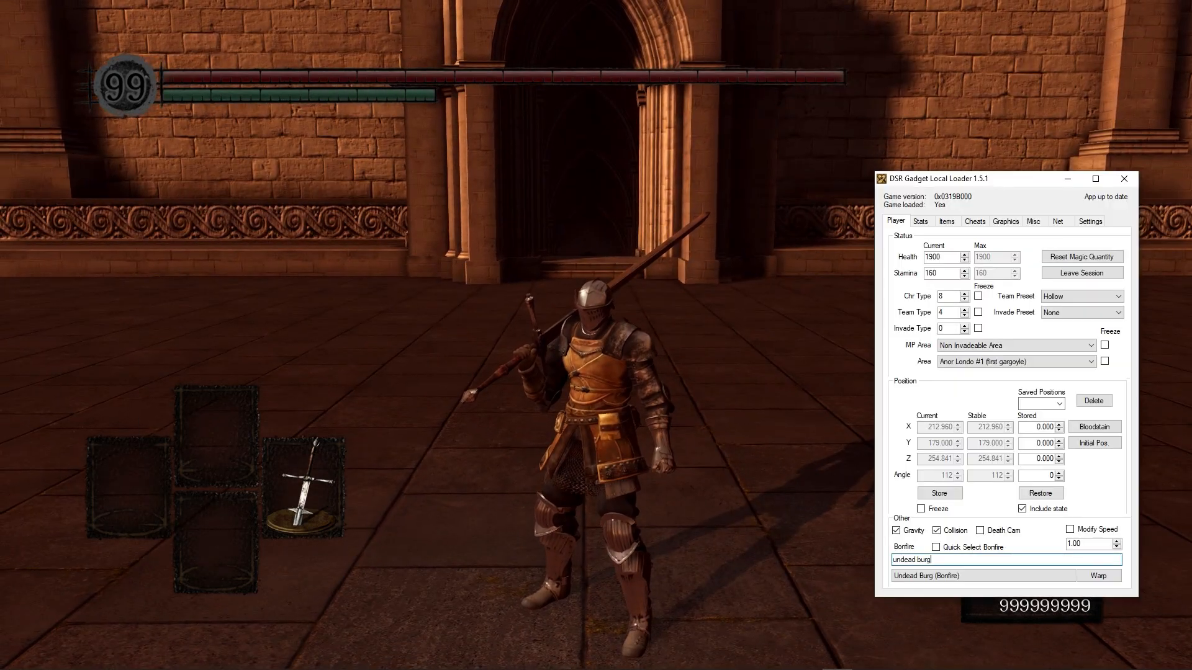
key(Return)
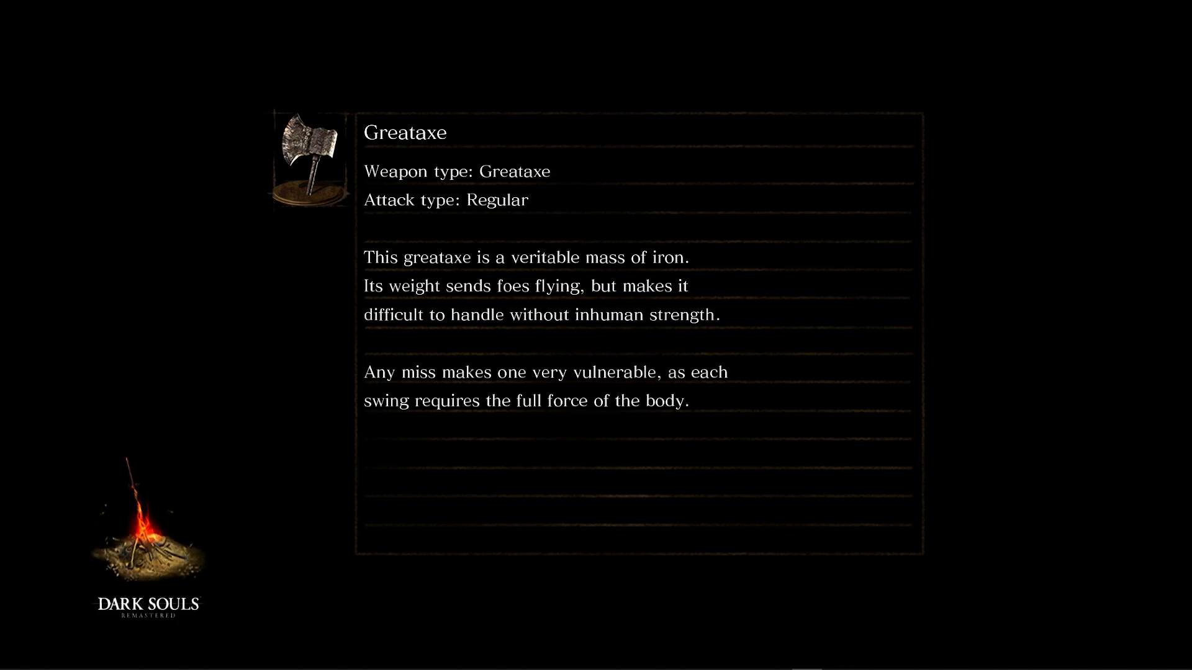
key(w)
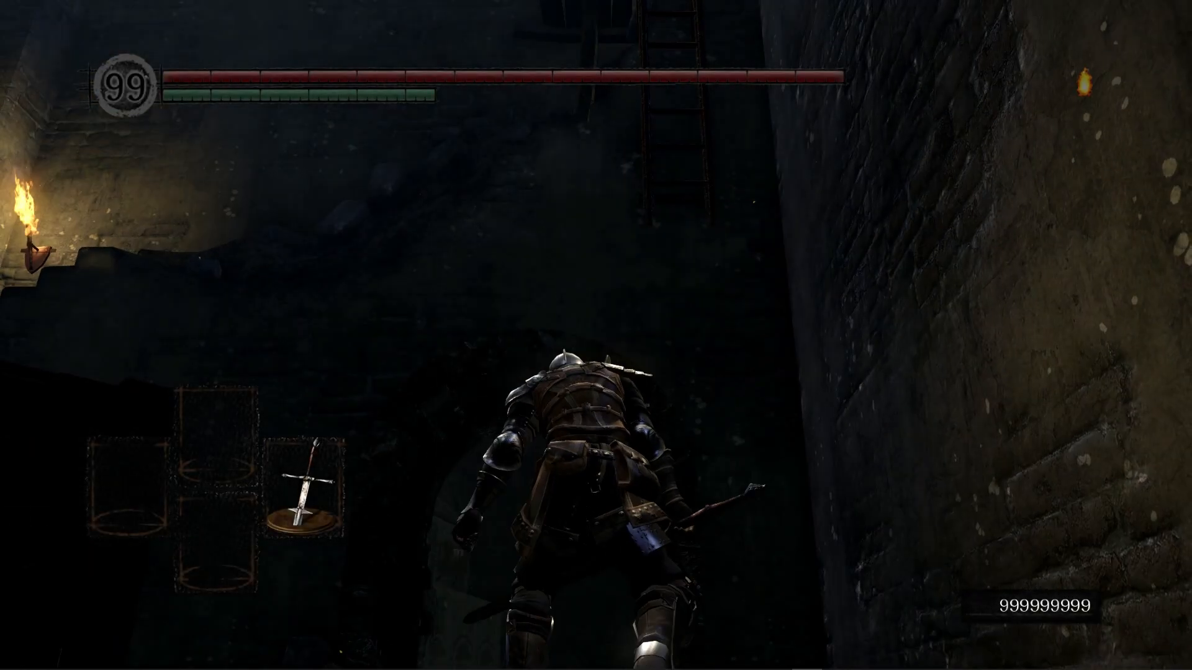
key(w)
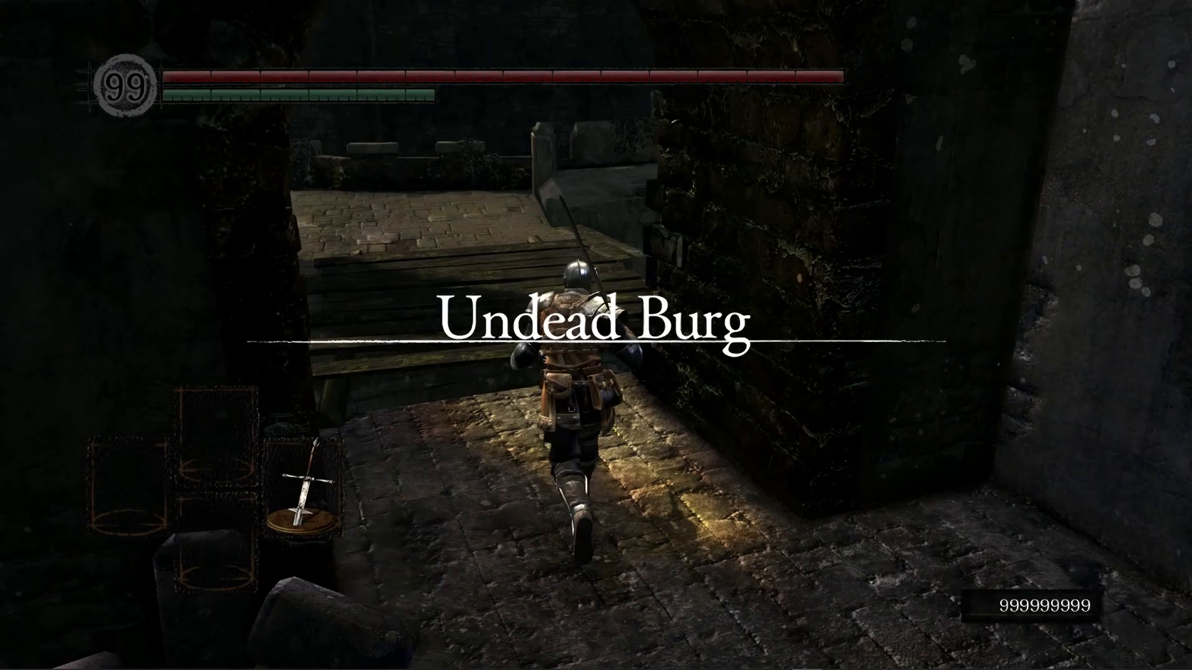
key(w)
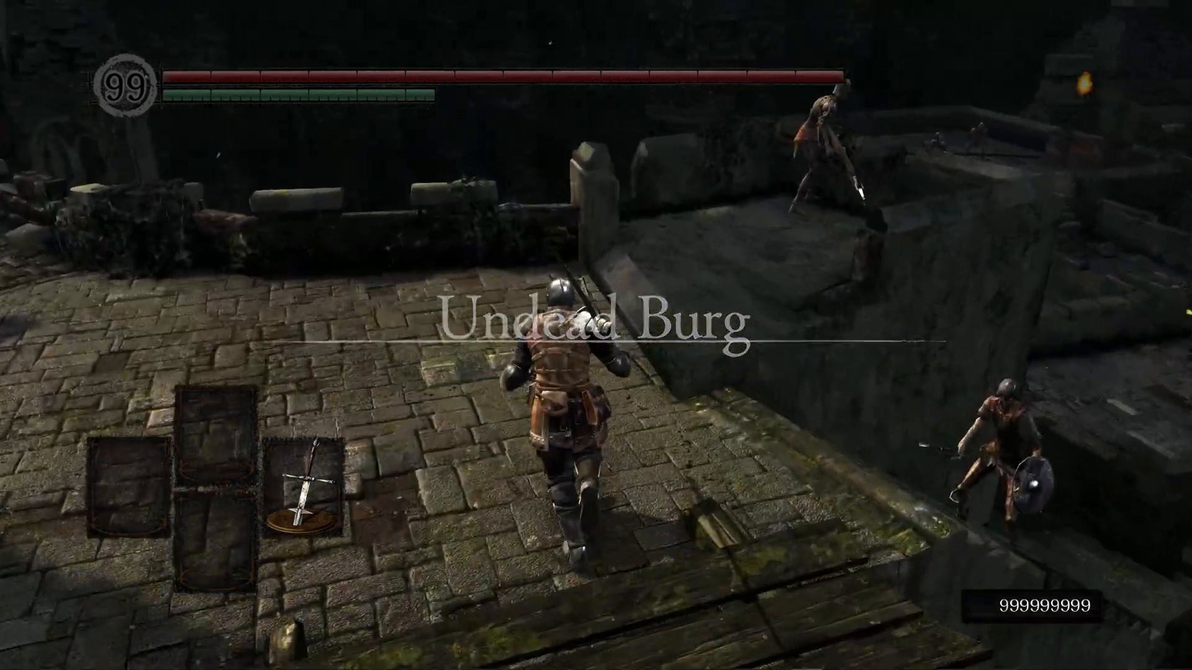
key(s)
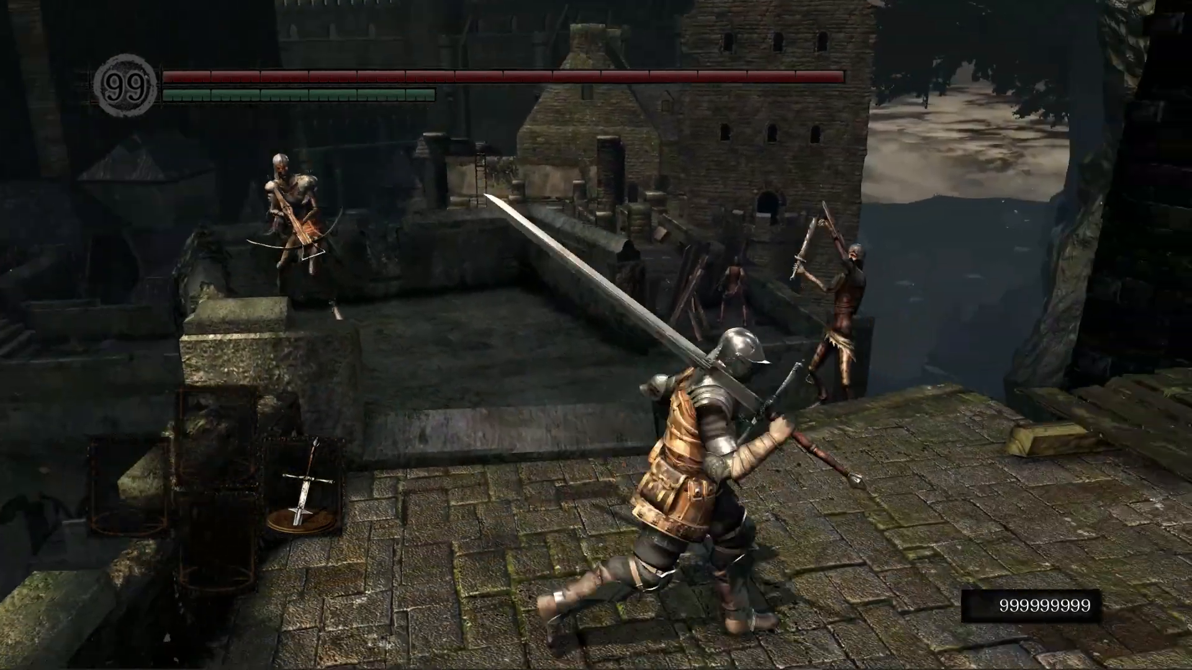
key(w)
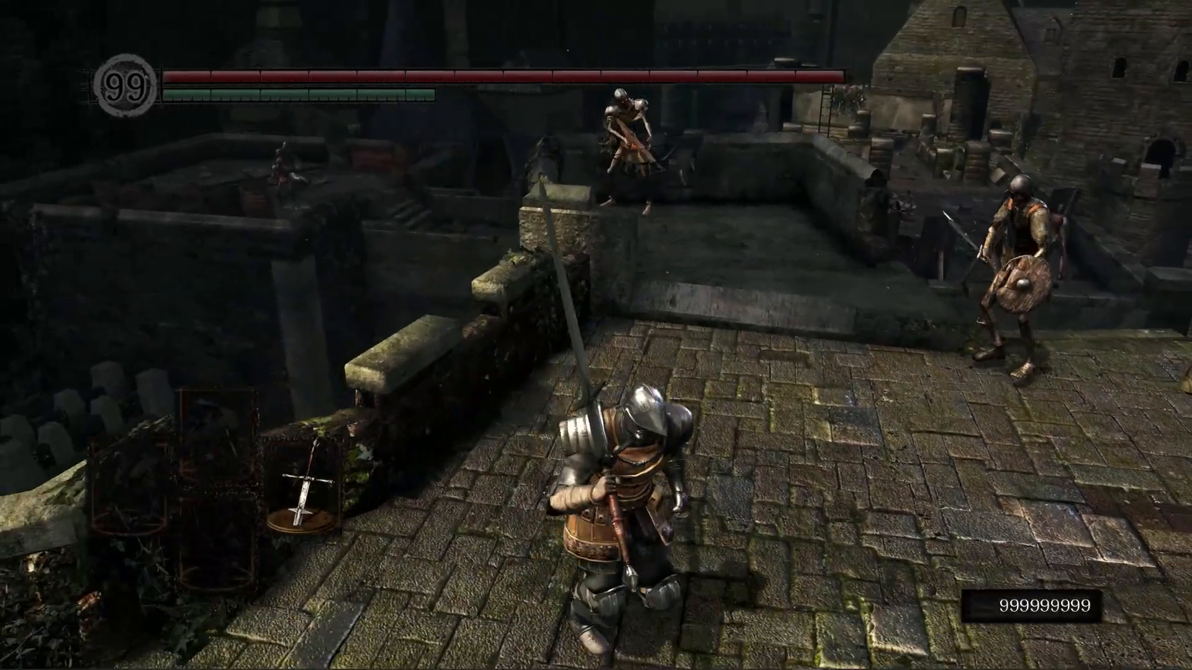
key(s)
key(Escape)
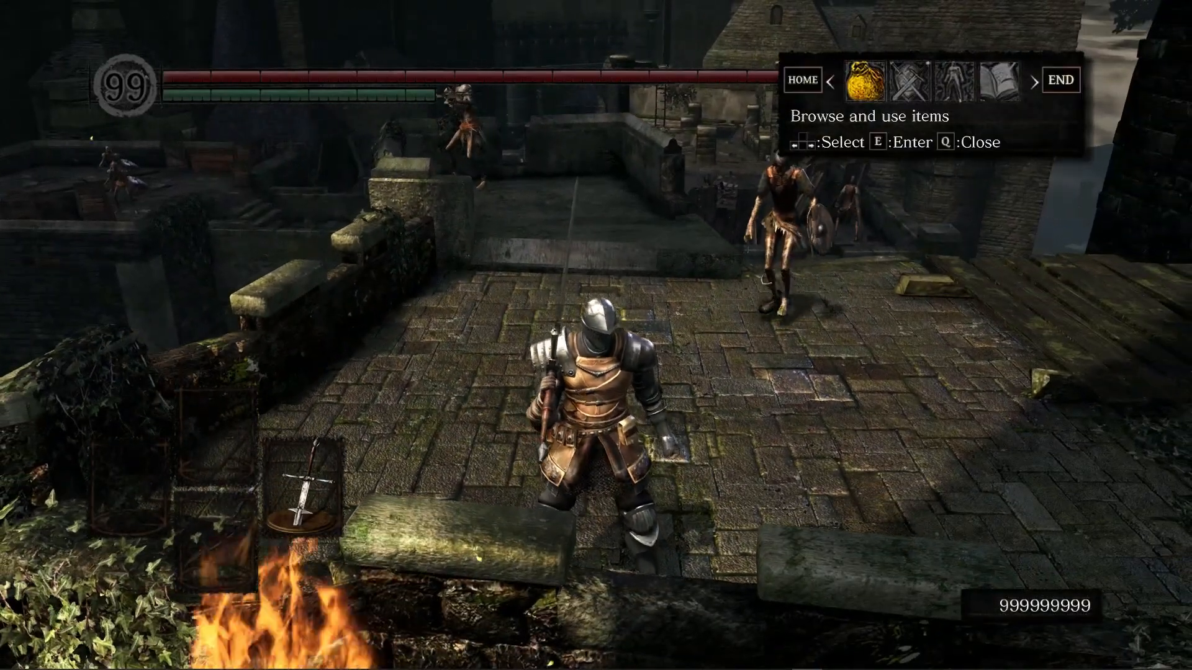
Step: Switch to DSR Gadget, move its window, and open its Cheats tab
key(alt+Tab)
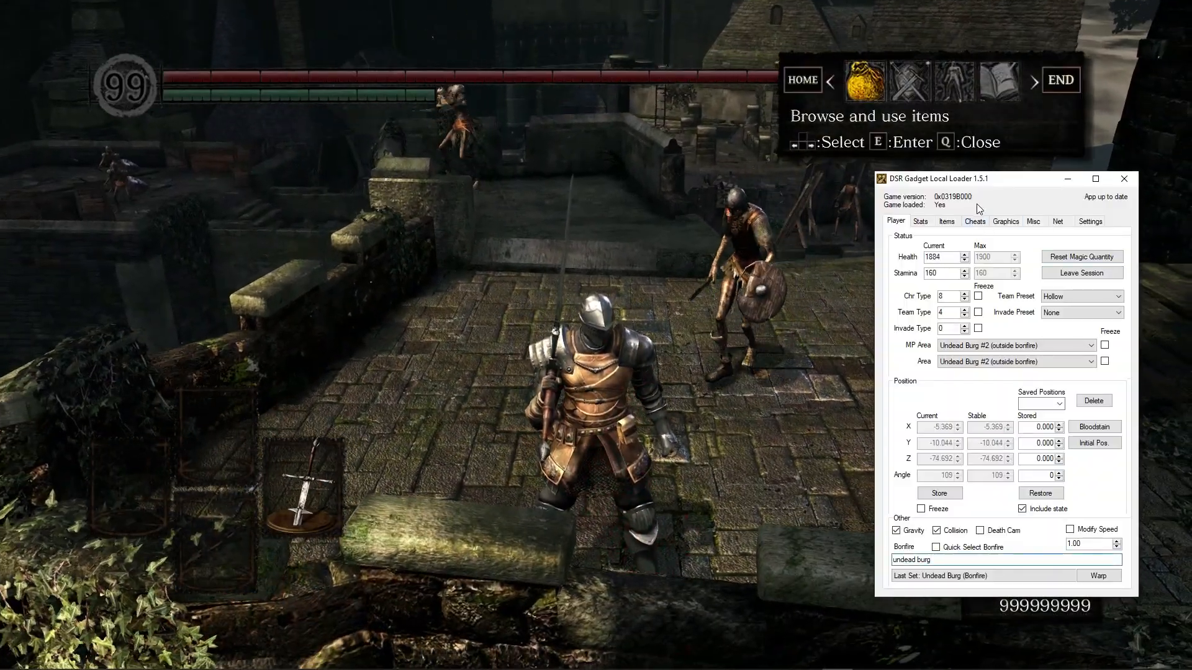
drag(953, 182, 911, 173)
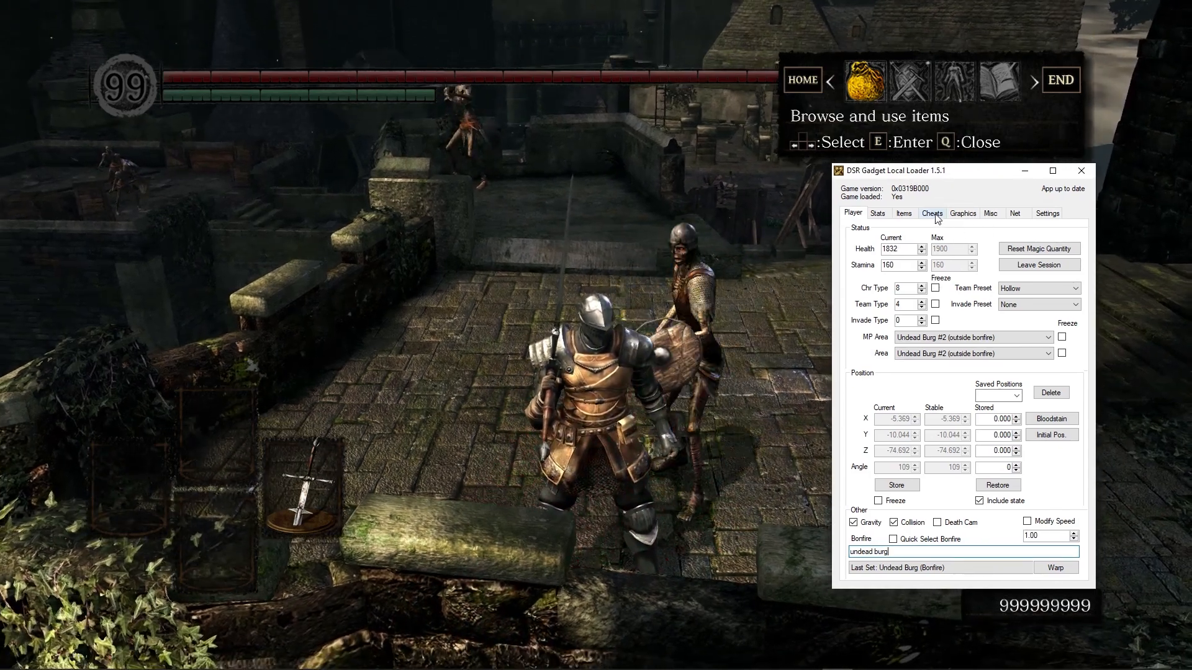
click(932, 213)
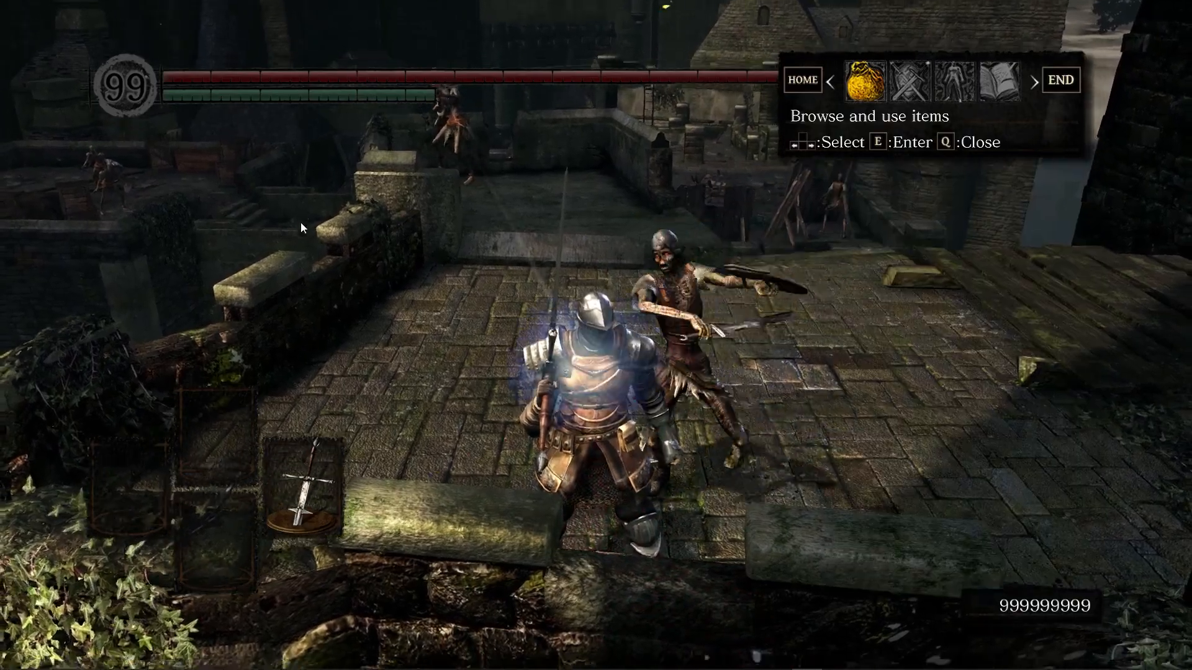
key(q)
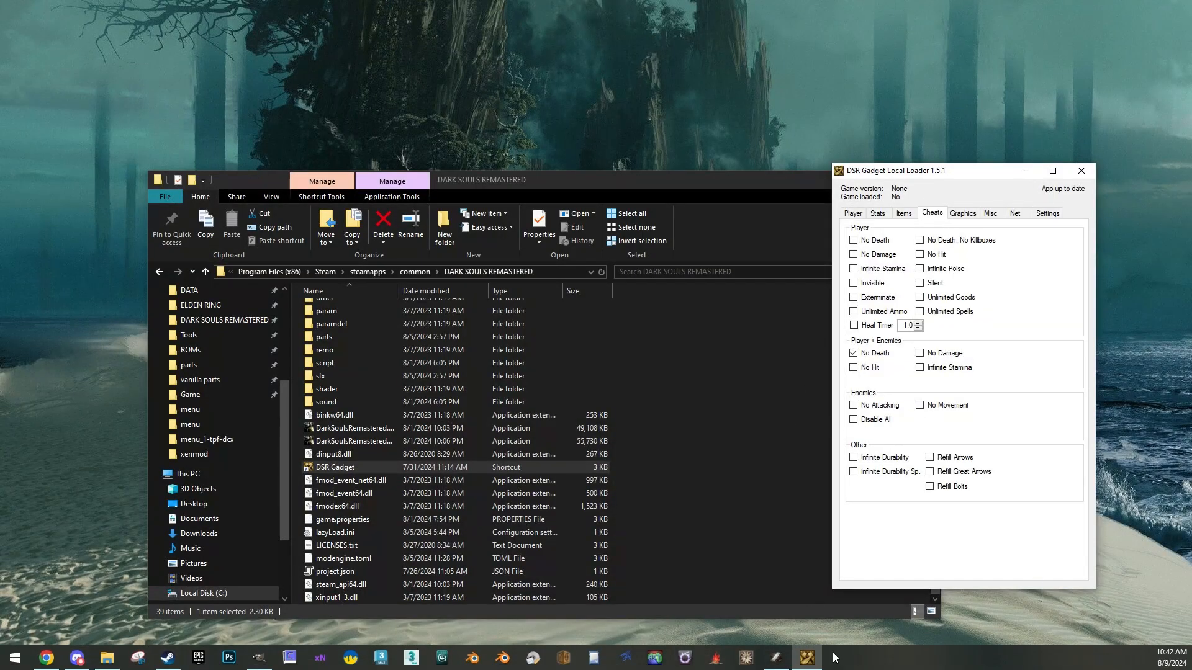
Step: Switch to Smithbox and finish editing the Zweihander's spAtkcategory field in EquipParamWeapon
click(776, 658)
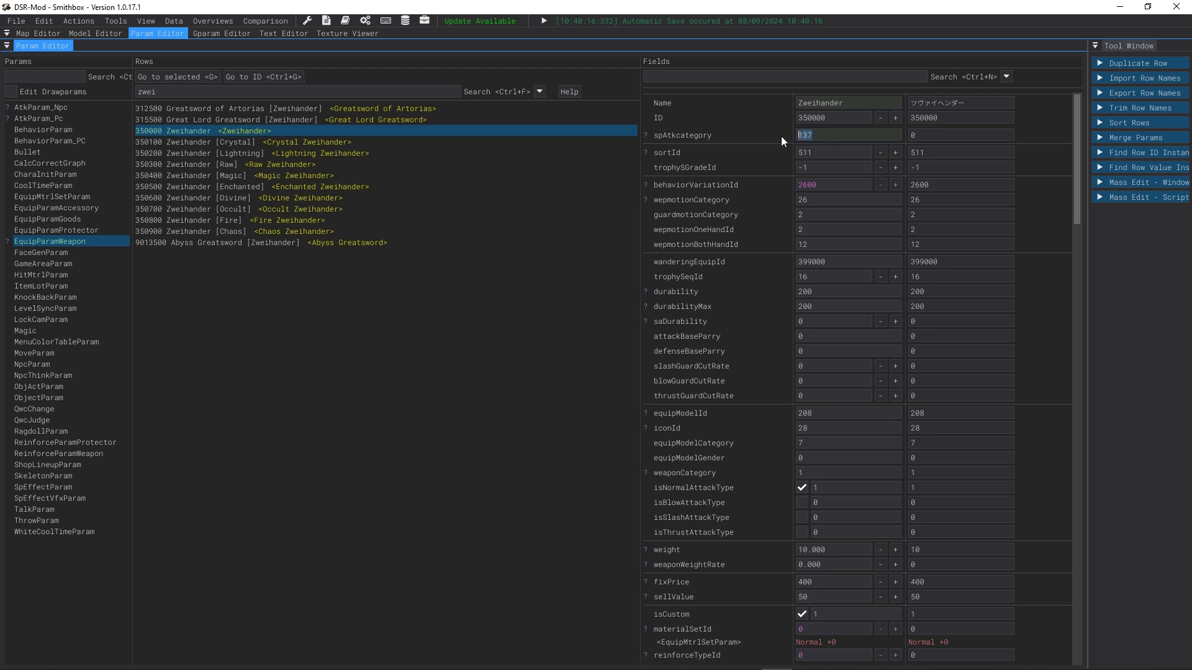
click(780, 155)
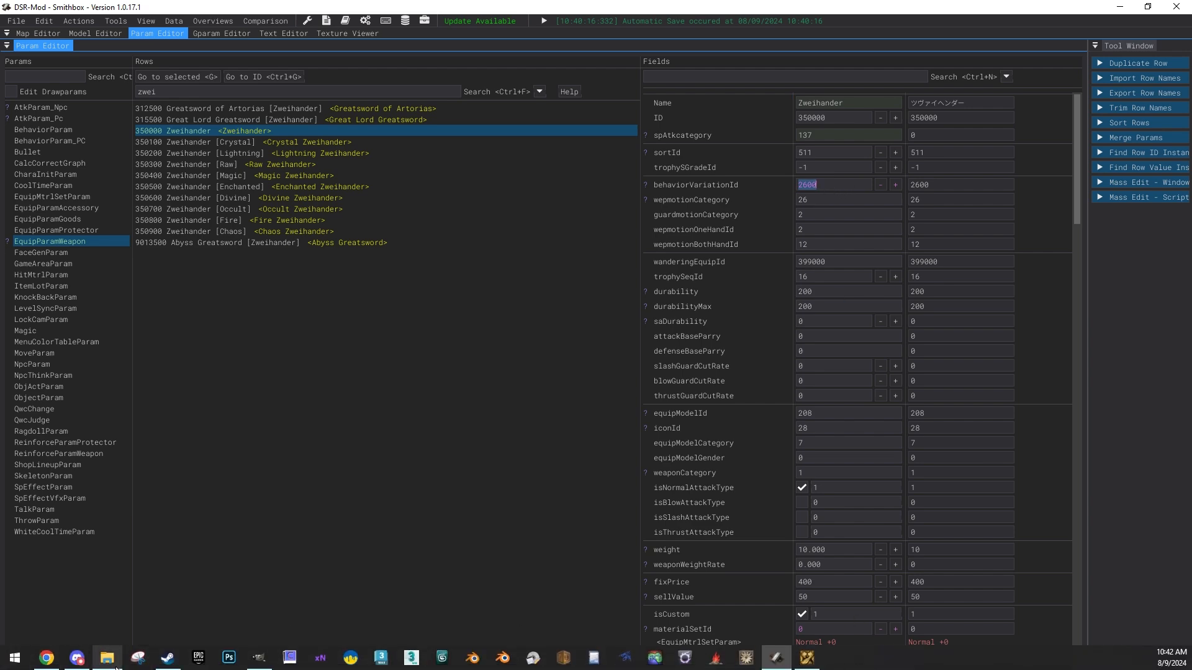
Step: Launch DS Anim Studio from the xenmod modding-tools folder in File Explorer
click(107, 658)
scroll(373, 371, up, 5)
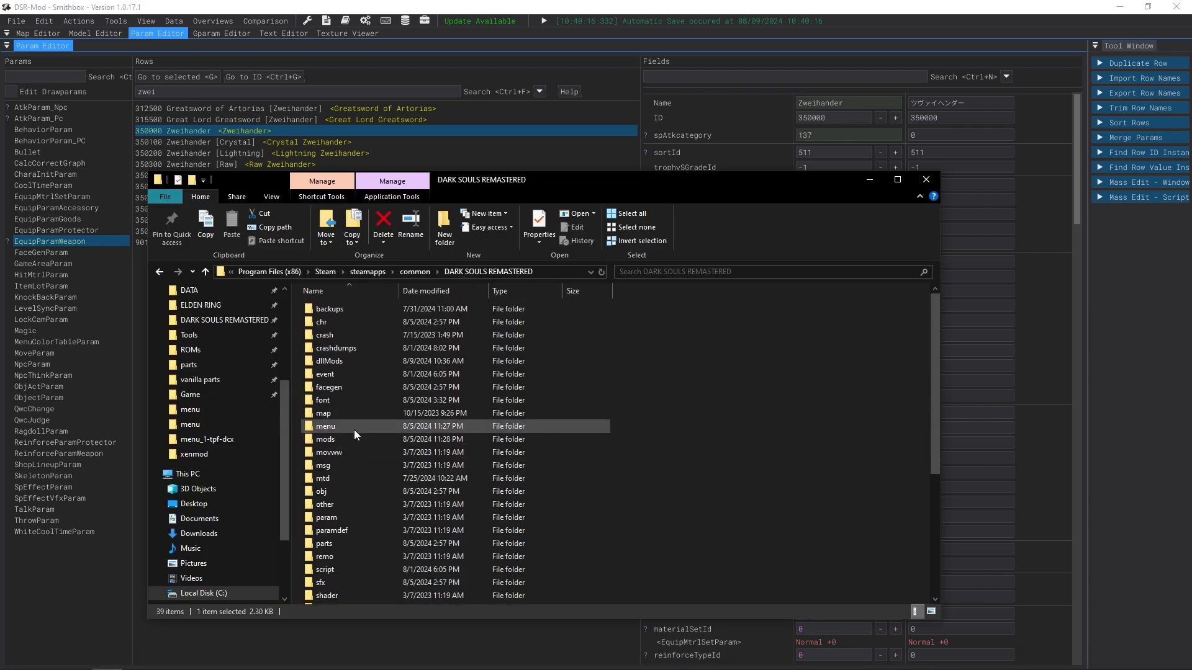
double_click(351, 438)
double_click(366, 348)
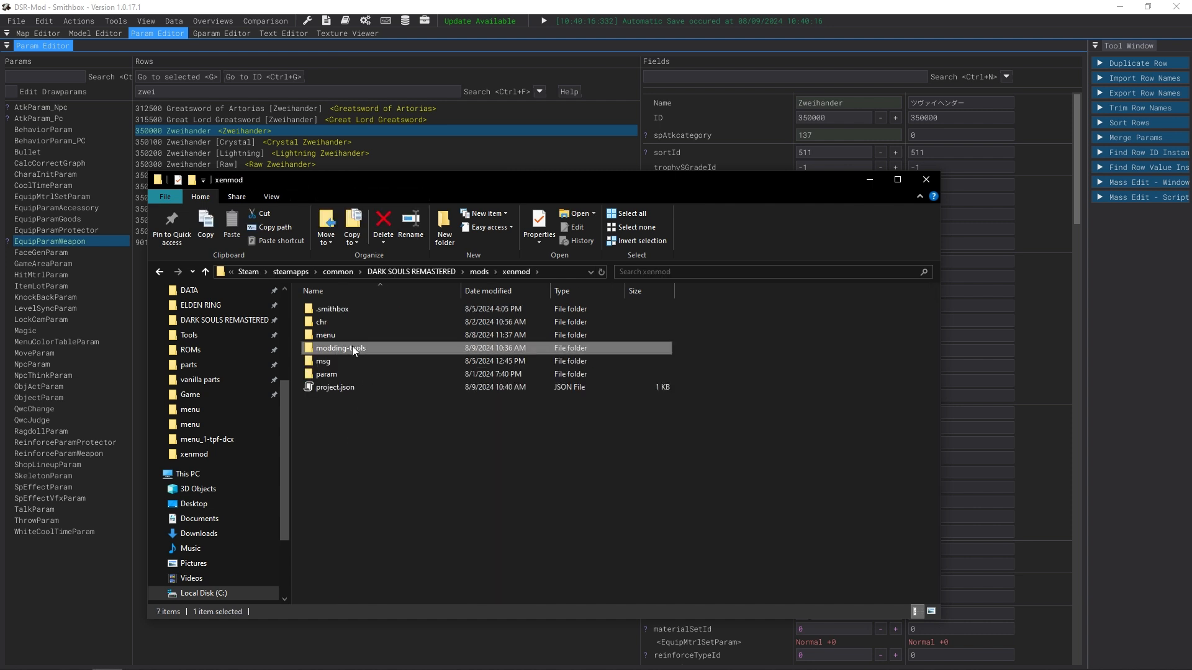
double_click(352, 346)
double_click(349, 348)
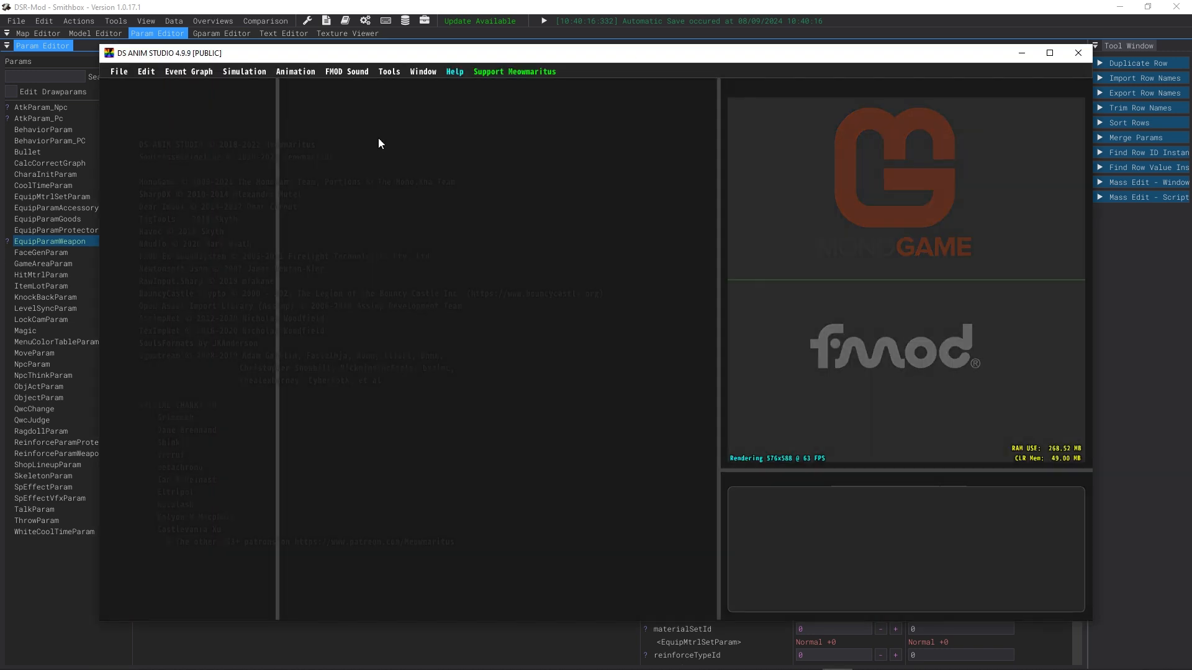
Step: Load c0000.anibnd.dcx from recent files, accepting the project directories and the c0000.chrbnd.dcx character model
click(119, 72)
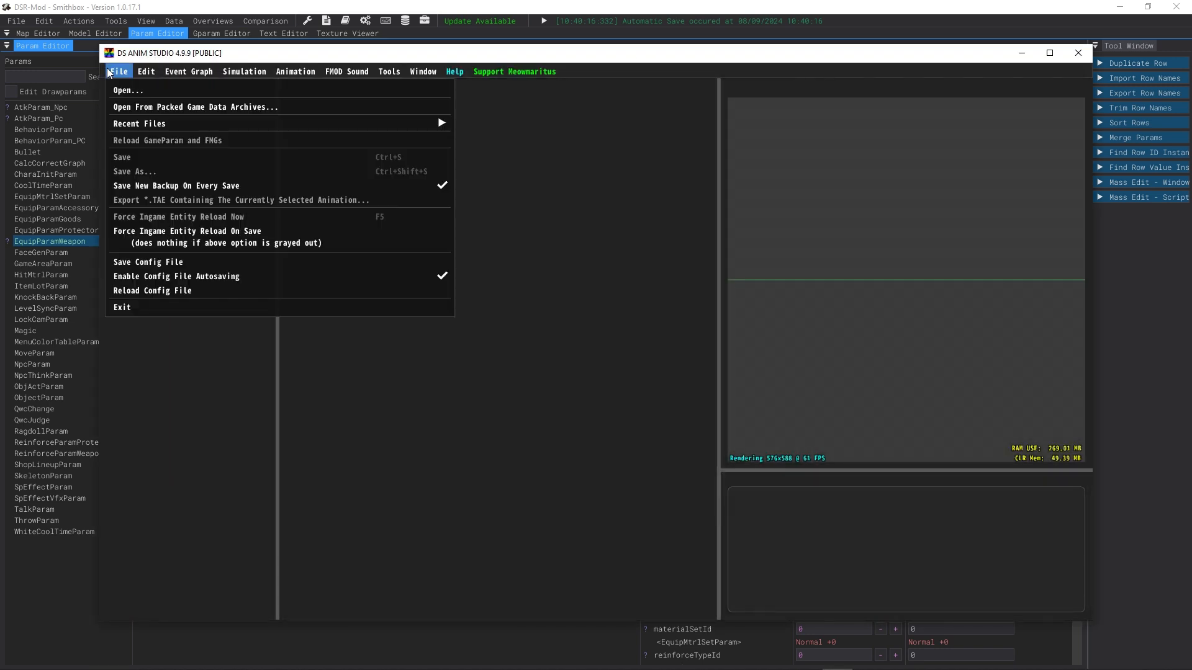
mouse_move(344, 126)
click(543, 141)
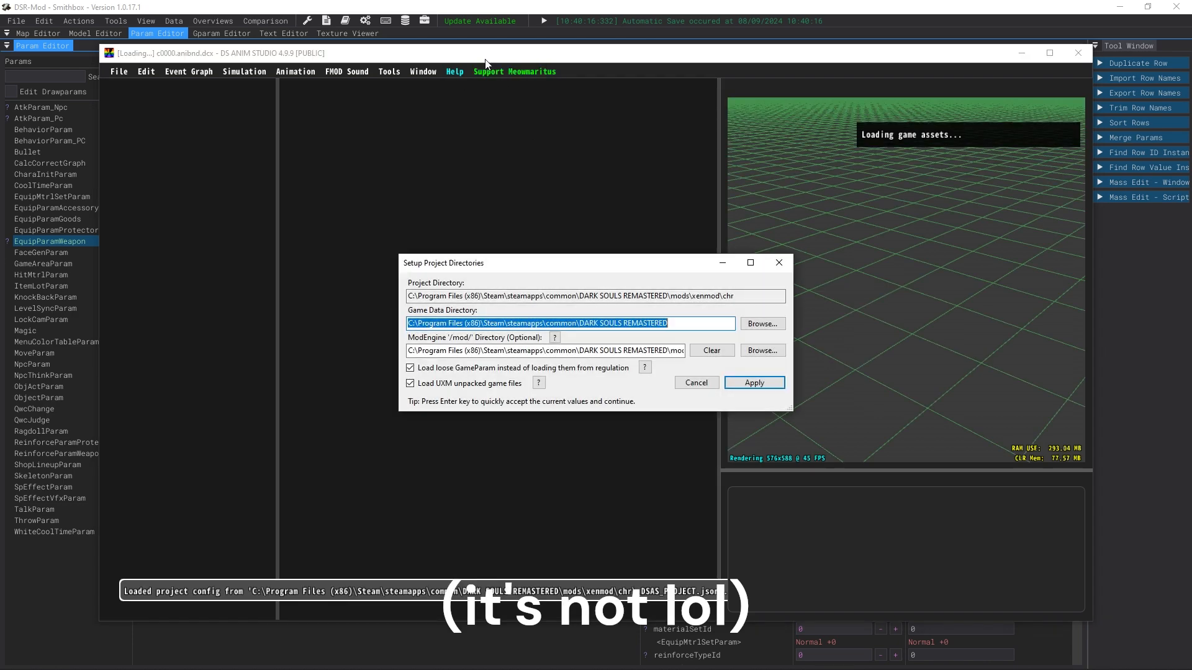
click(762, 381)
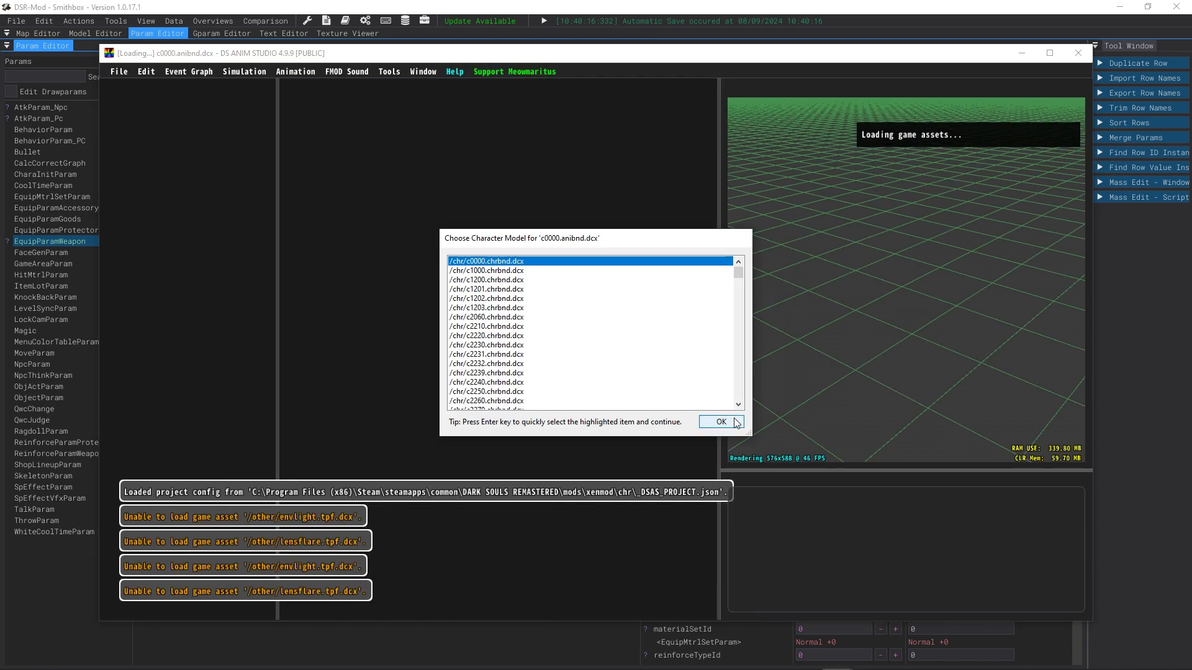
click(725, 423)
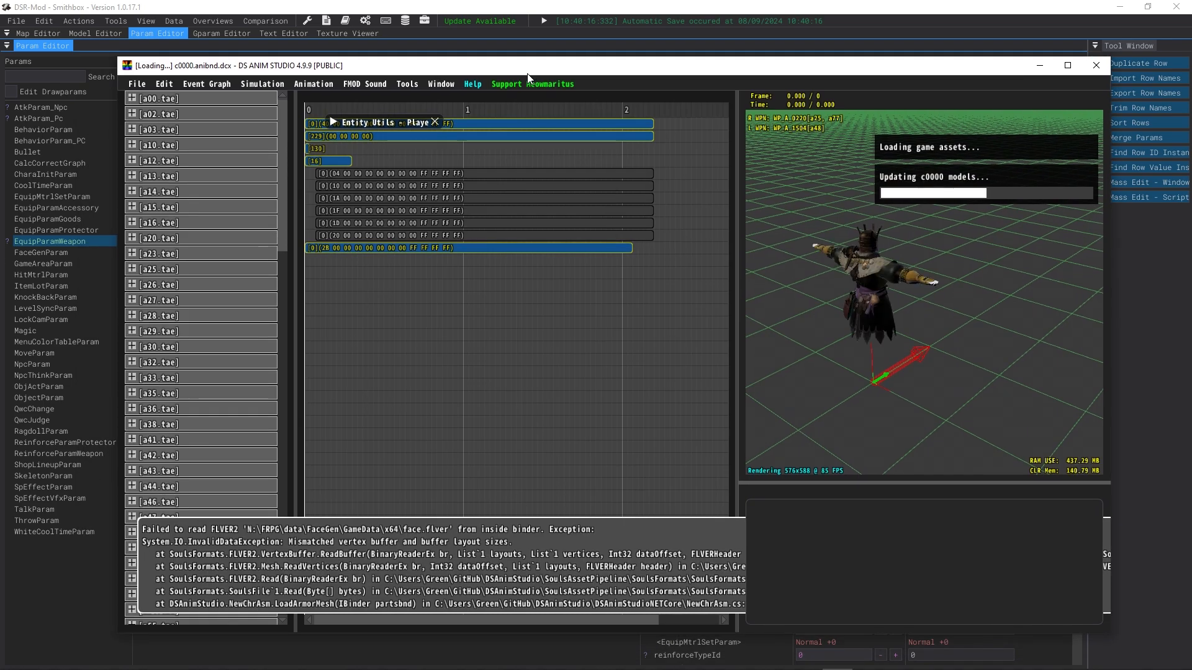
Step: Maximize the DS Anim Studio window and collapse all TAE sections
drag(512, 73, 466, 0)
click(47, 25)
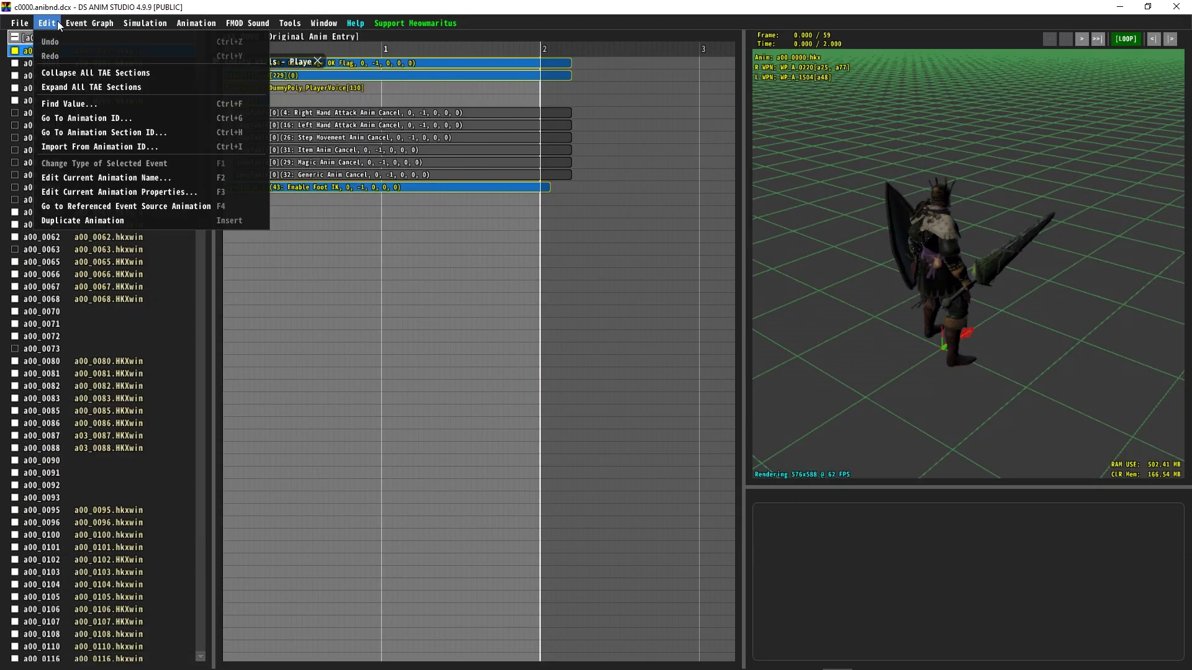
click(166, 68)
Step: Expand the a137 TAE section and select animation a137_3300
drag(199, 81, 189, 614)
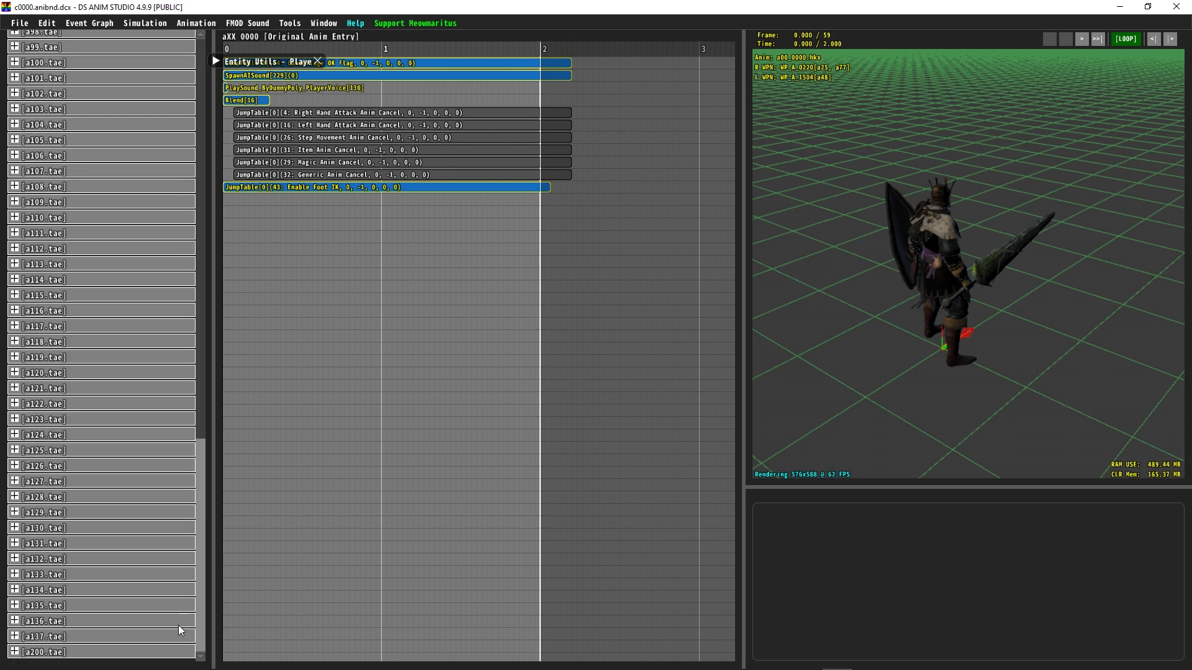
click(66, 642)
click(44, 613)
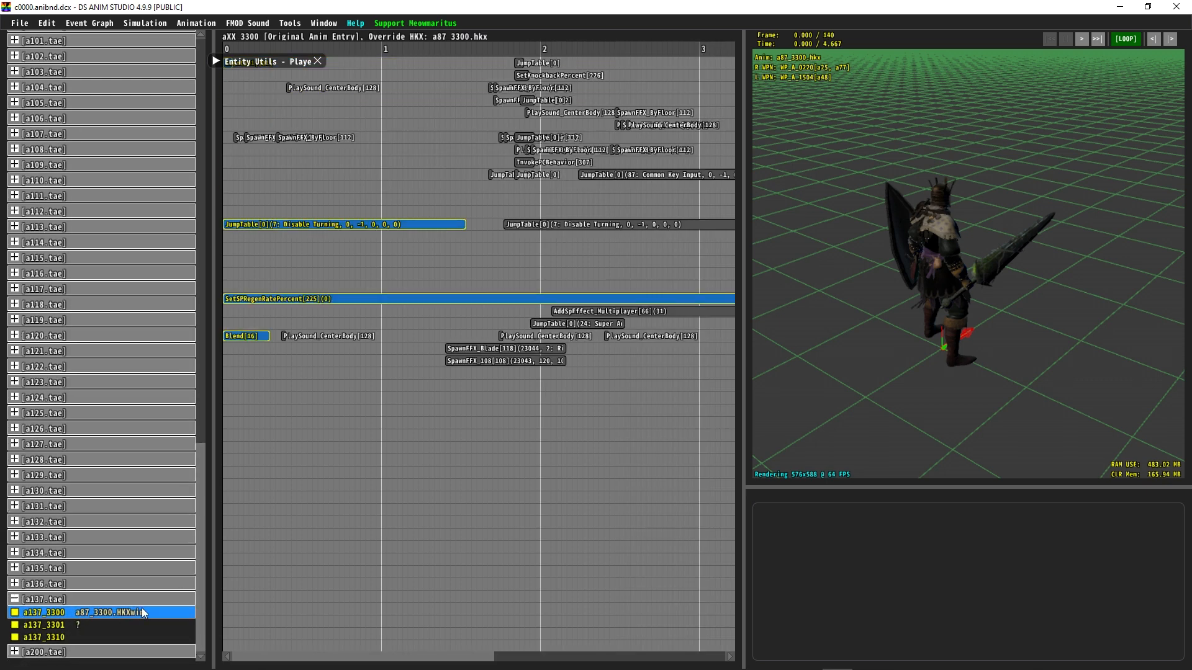
Step: Preview the a137_3300 animation and zoom the event timeline in on frames 55 to 58
key(space)
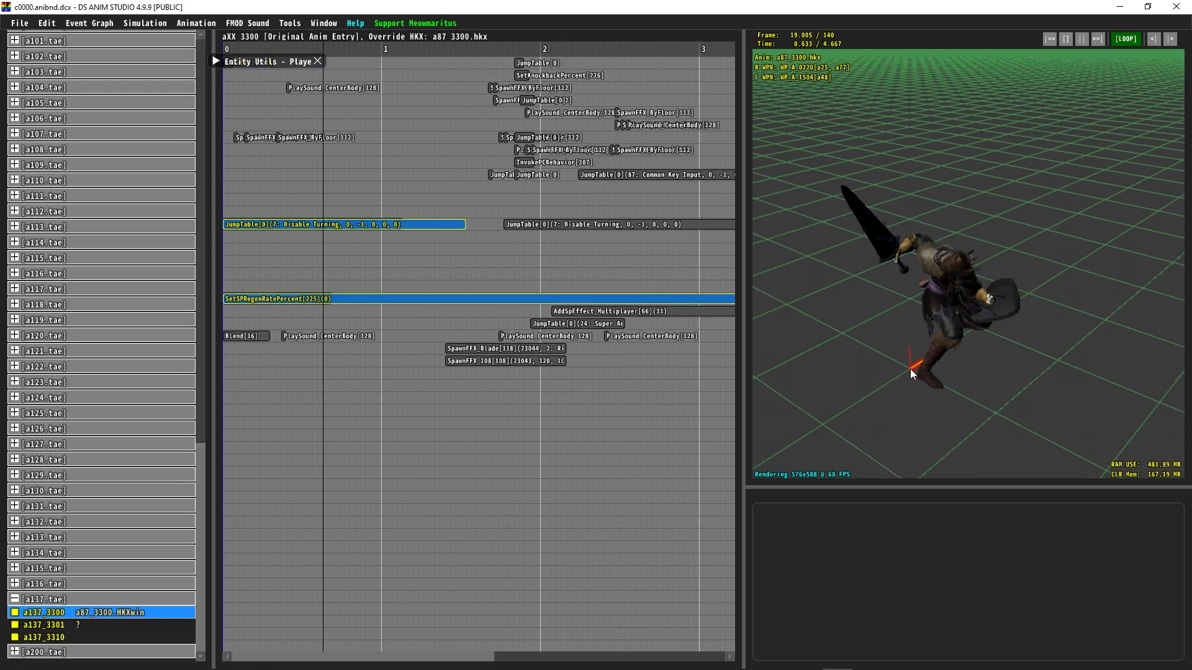
key(space)
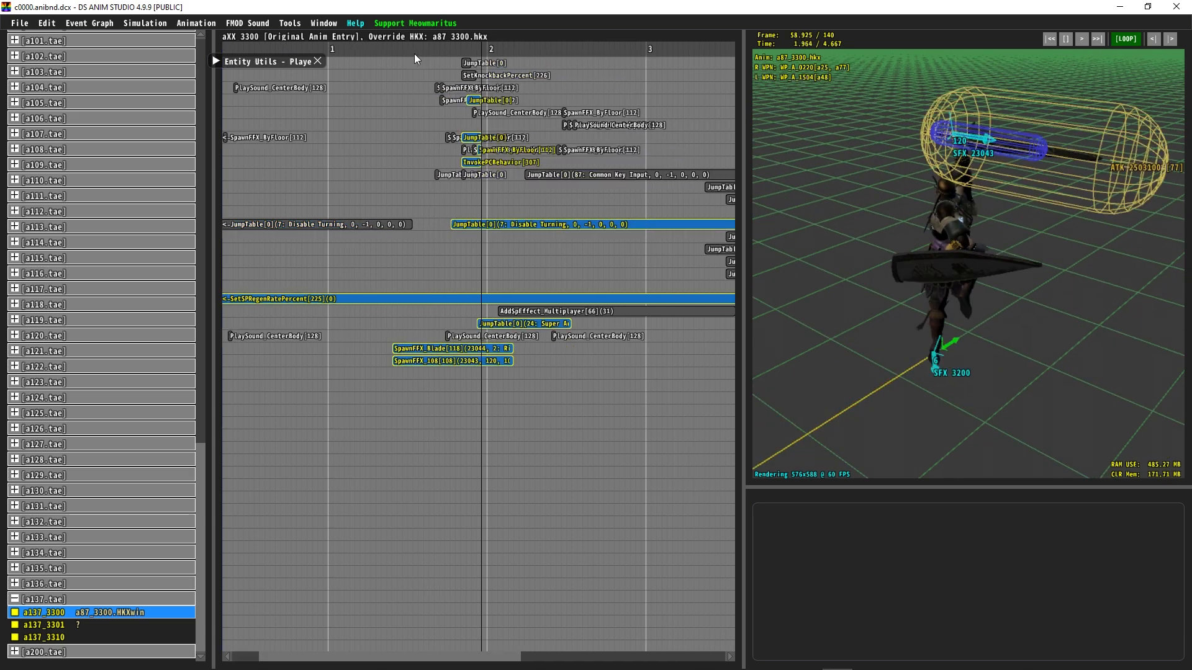
middle_drag(433, 208, 702, 550)
middle_drag(469, 417, 802, 447)
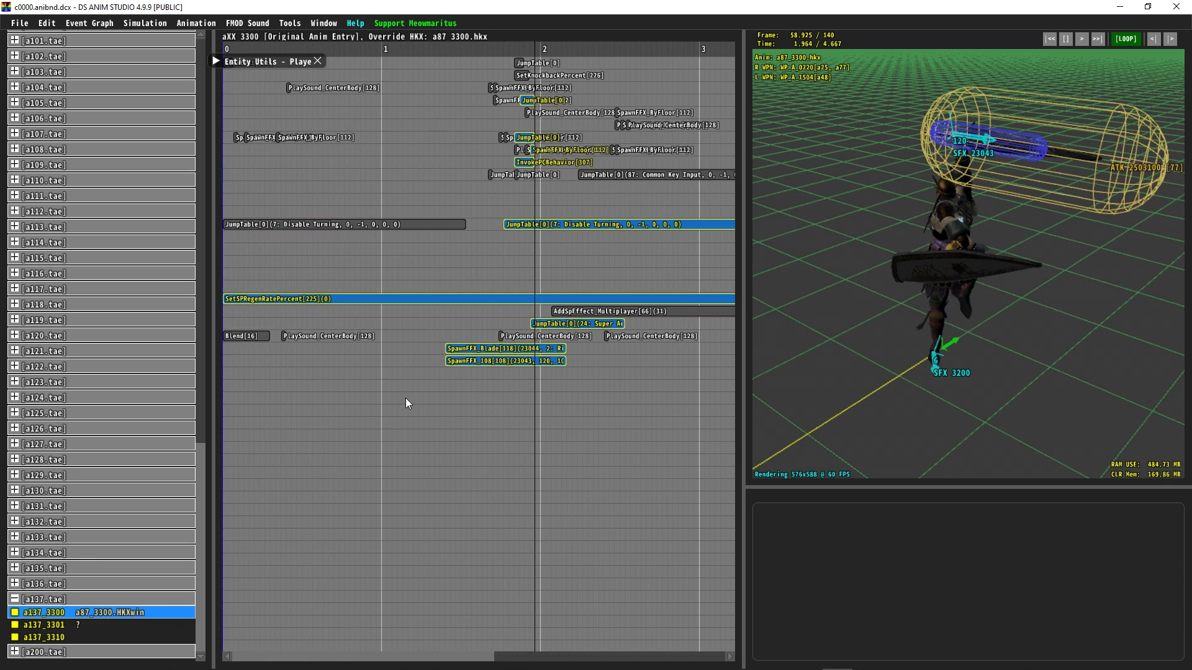
ctrl+scroll(422, 279, up, 3)
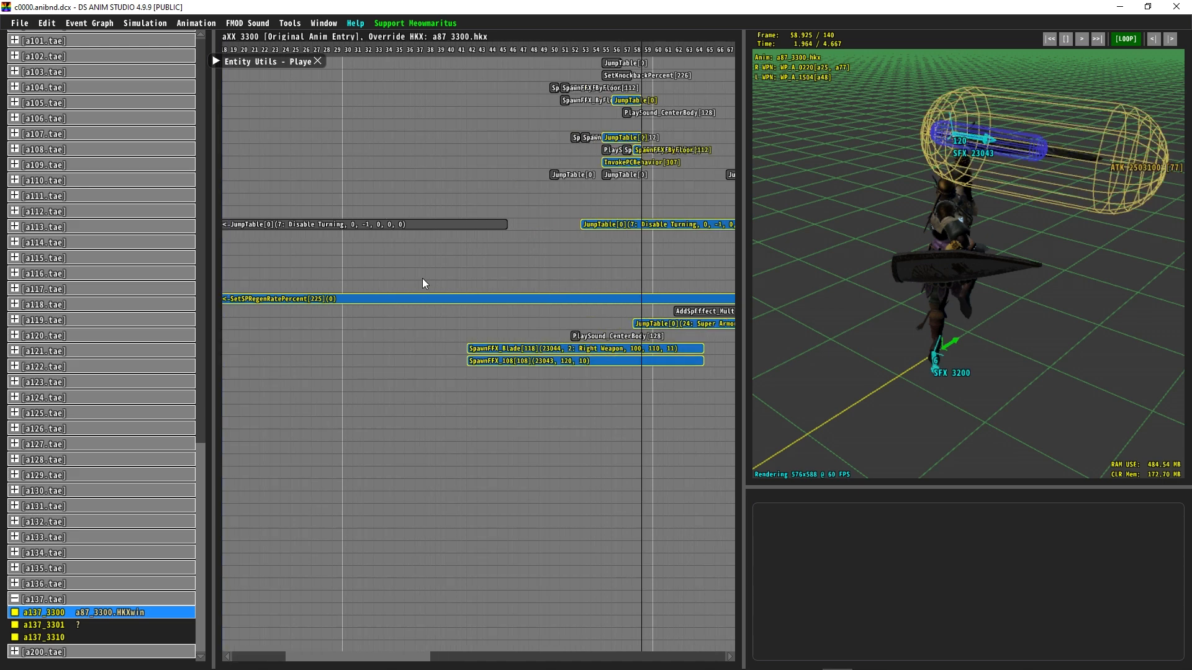
ctrl+scroll(422, 278, up, 5)
middle_drag(631, 236, 295, 189)
ctrl+scroll(547, 162, up, 3)
ctrl+scroll(535, 171, down, 8)
ctrl+scroll(509, 188, up, 7)
middle_drag(714, 217, 373, 195)
ctrl+scroll(456, 140, up, 4)
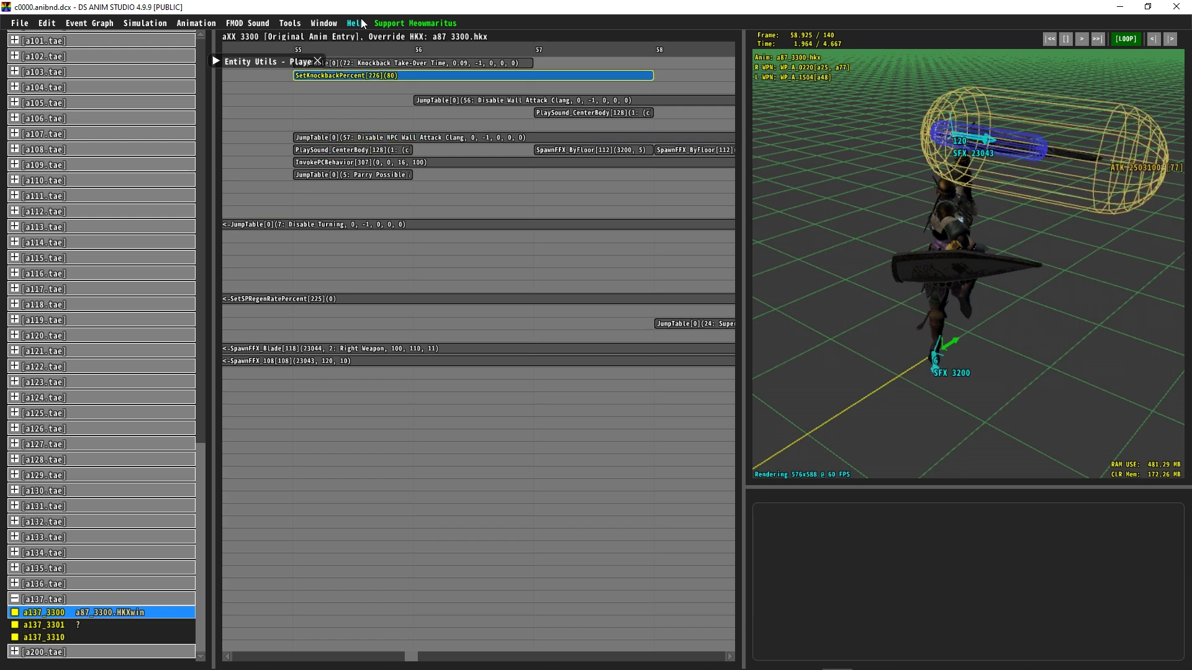
Step: Open the Player Equipment Editor from Entity Utils to inspect the equipped weapons, and close it
click(838, 204)
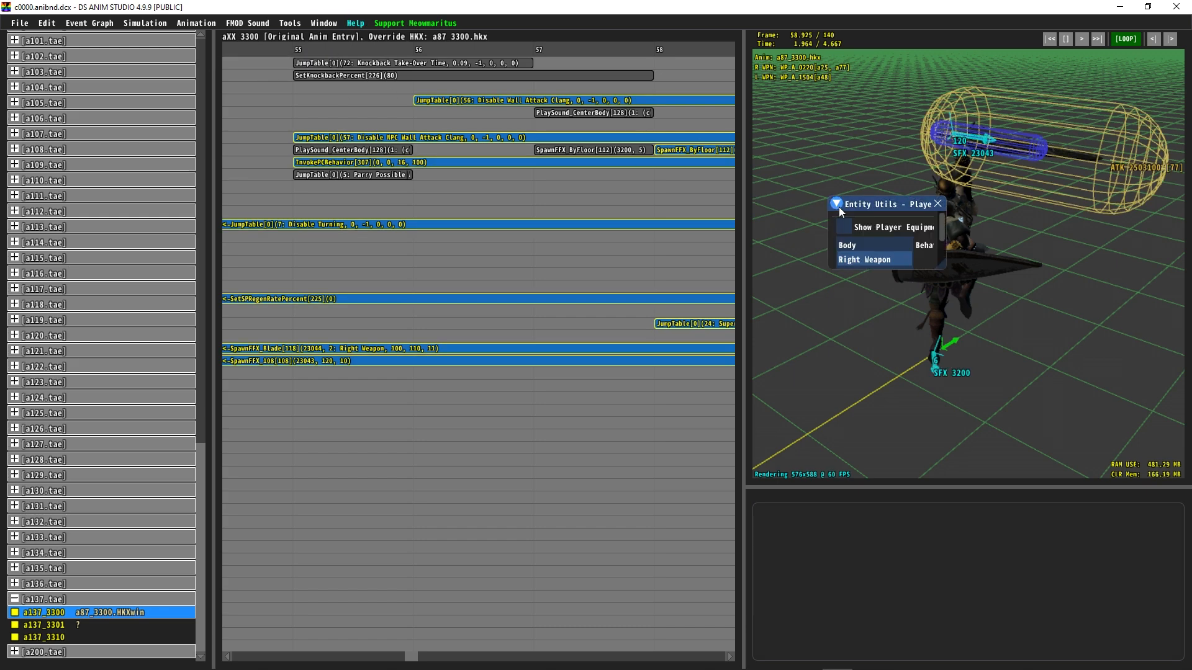
click(844, 227)
drag(116, 87, 961, 343)
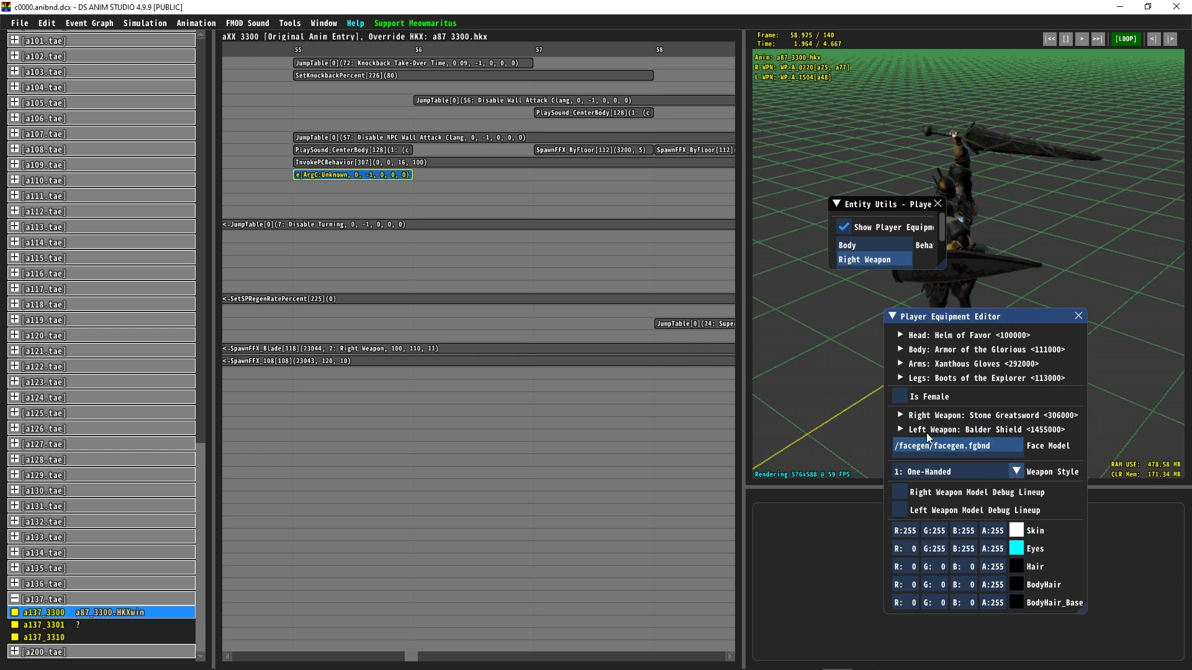
click(1078, 316)
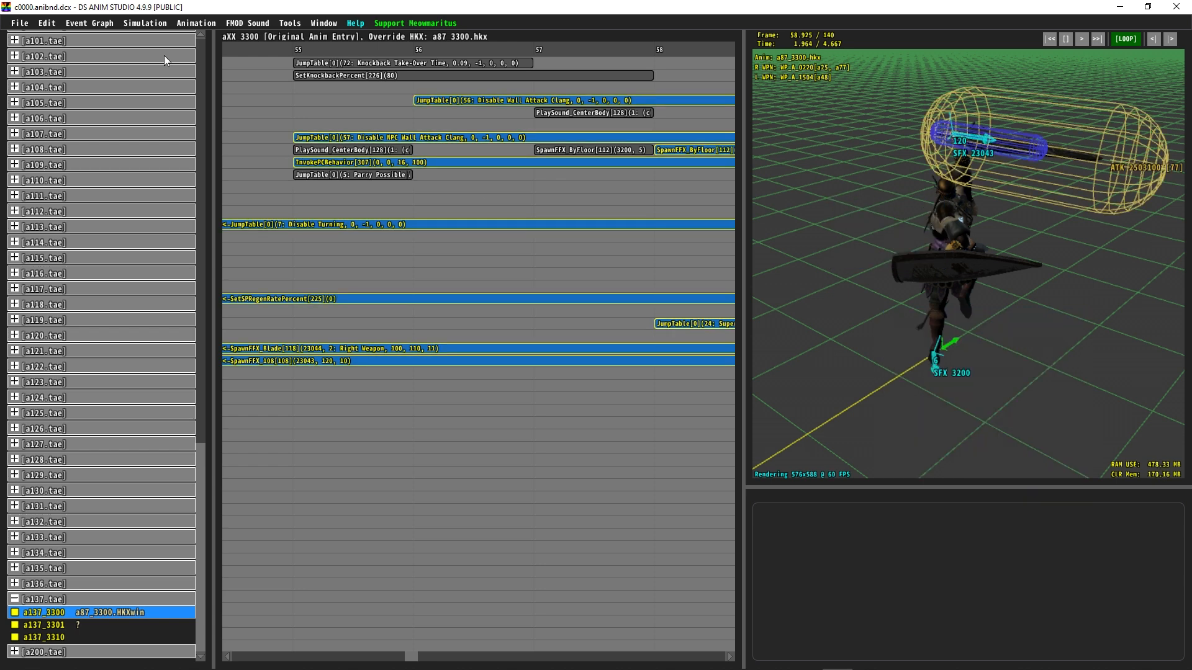
click(143, 27)
mouse_move(244, 32)
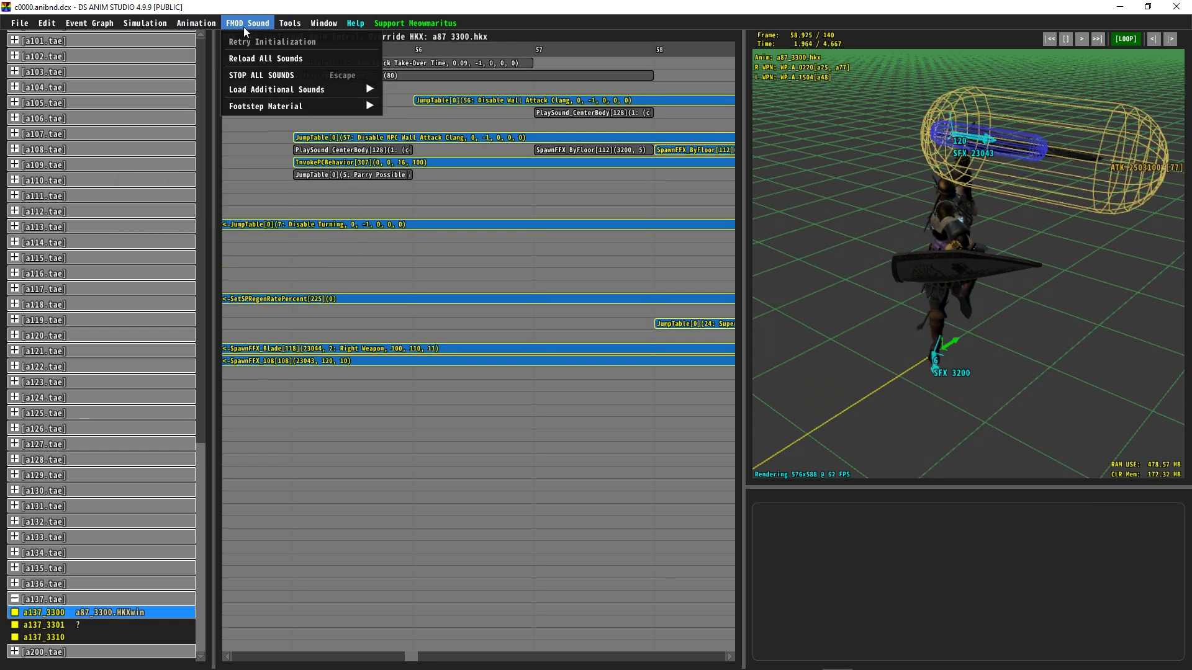
mouse_move(353, 27)
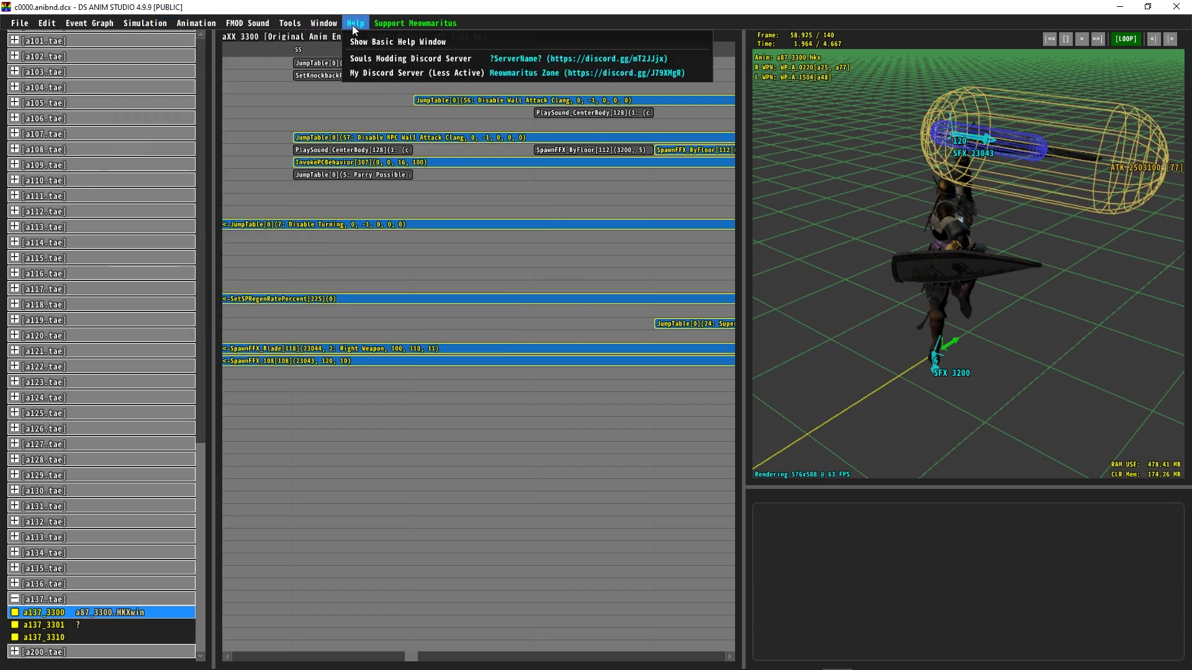
click(323, 41)
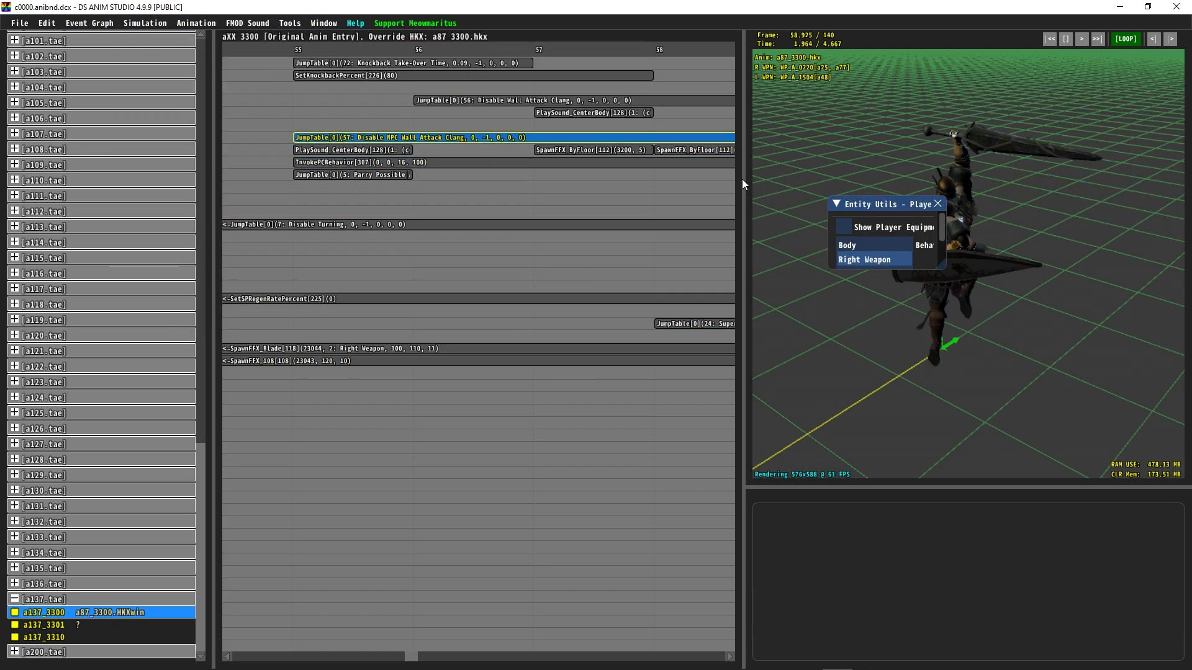
Step: Close the Entity Utils window and inspect the InvokePCBehavior event at frame 55 of a137_3300
click(938, 204)
drag(1075, 276, 348, 252)
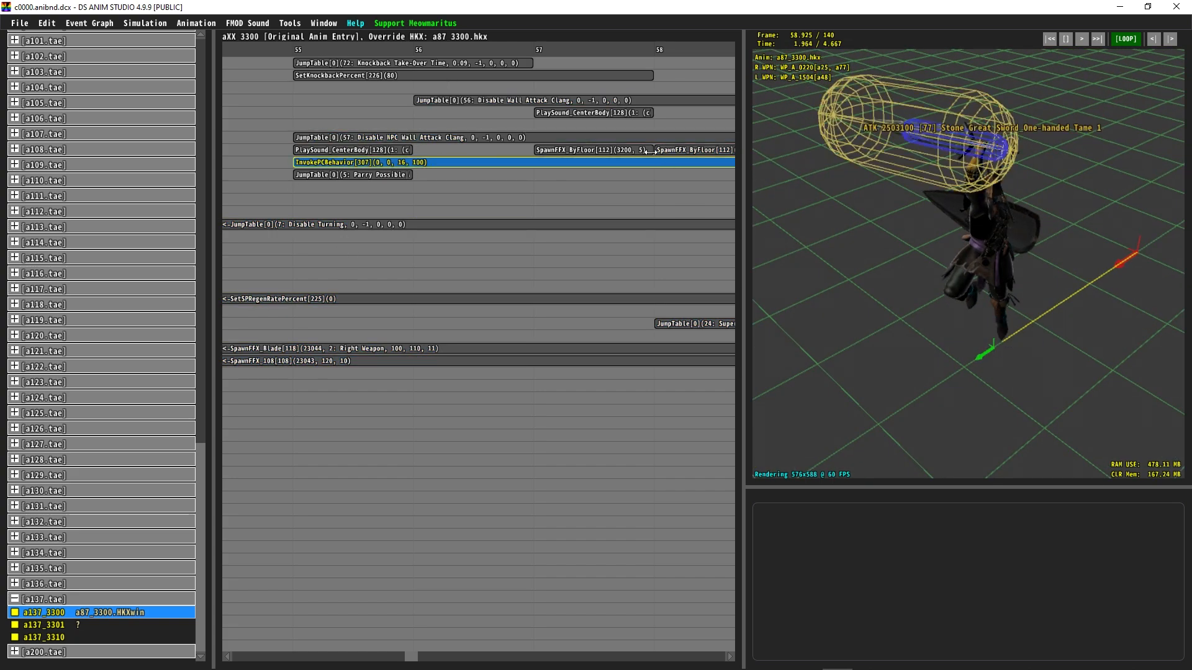
drag(435, 53, 321, 134)
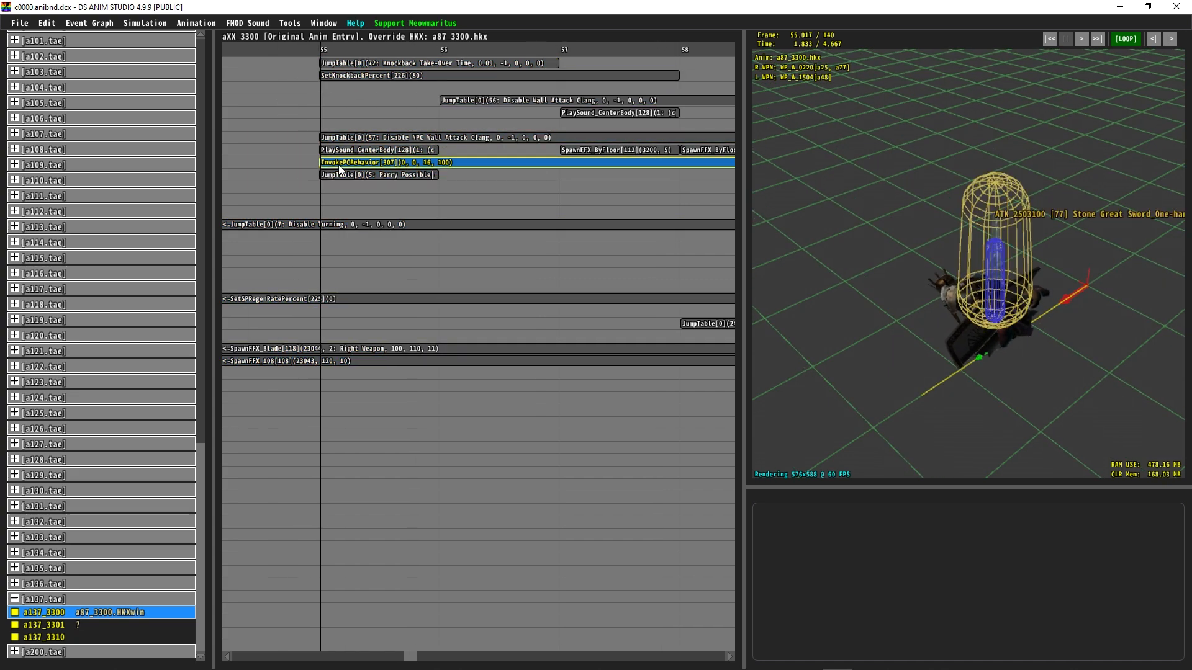
click(341, 163)
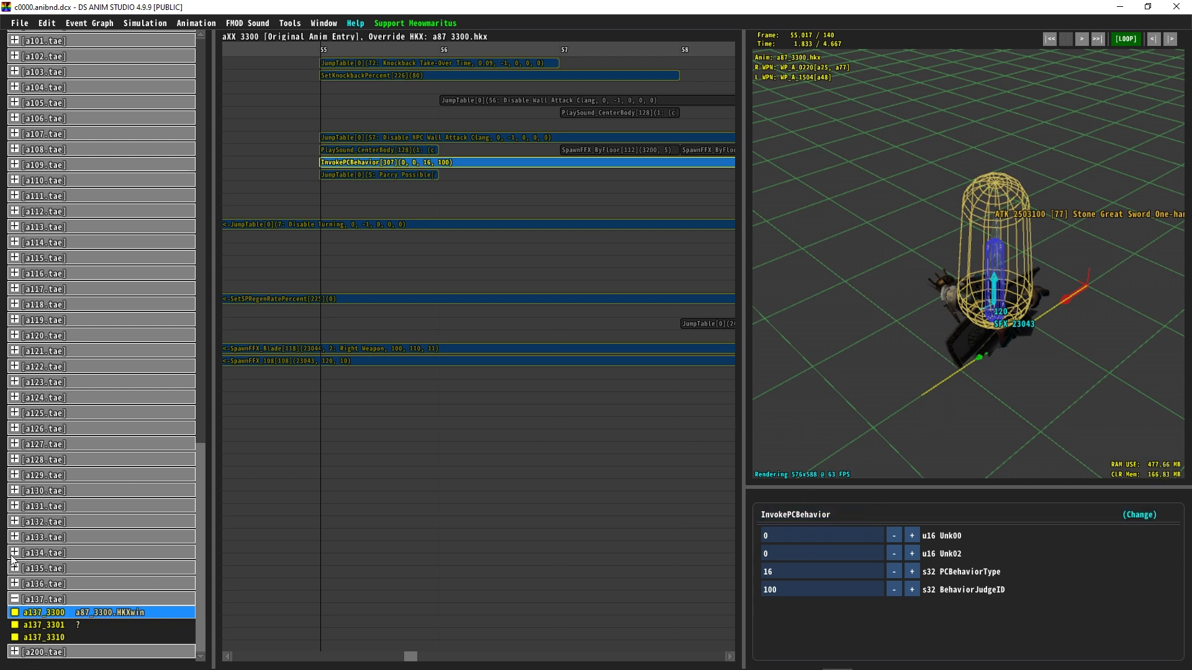
Step: Open animation a95_3300 from the a95 TAE and inspect its InvokeAttackBehavior event at frame 32
scroll(151, 420, up, 5)
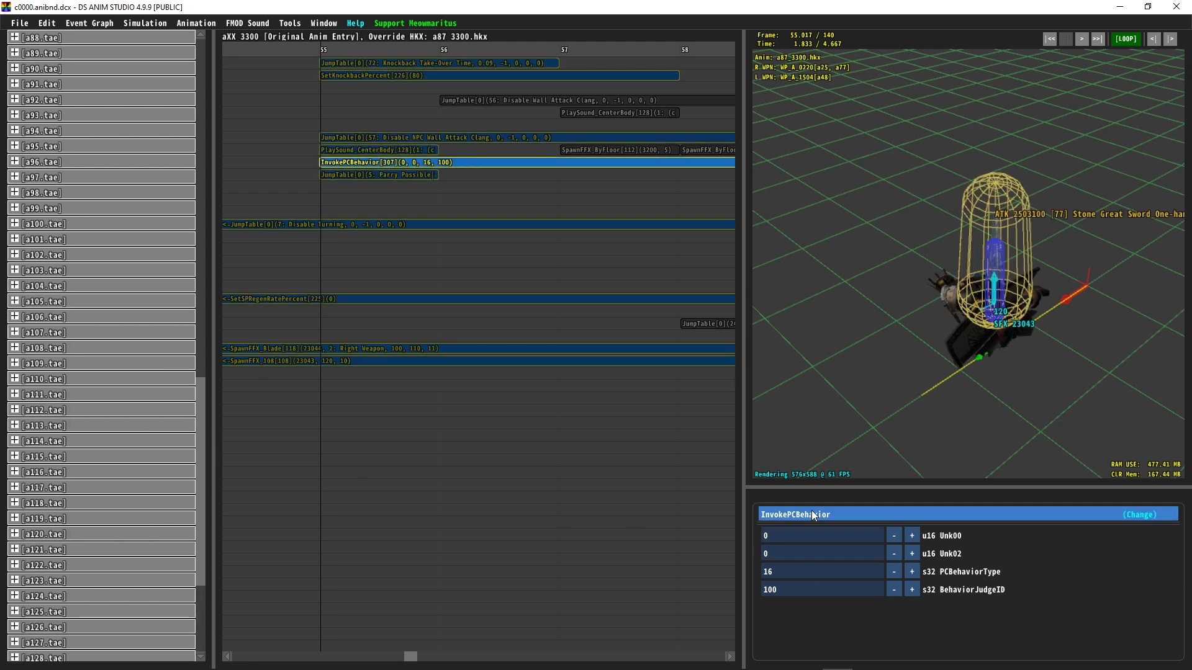
scroll(166, 501, down, 5)
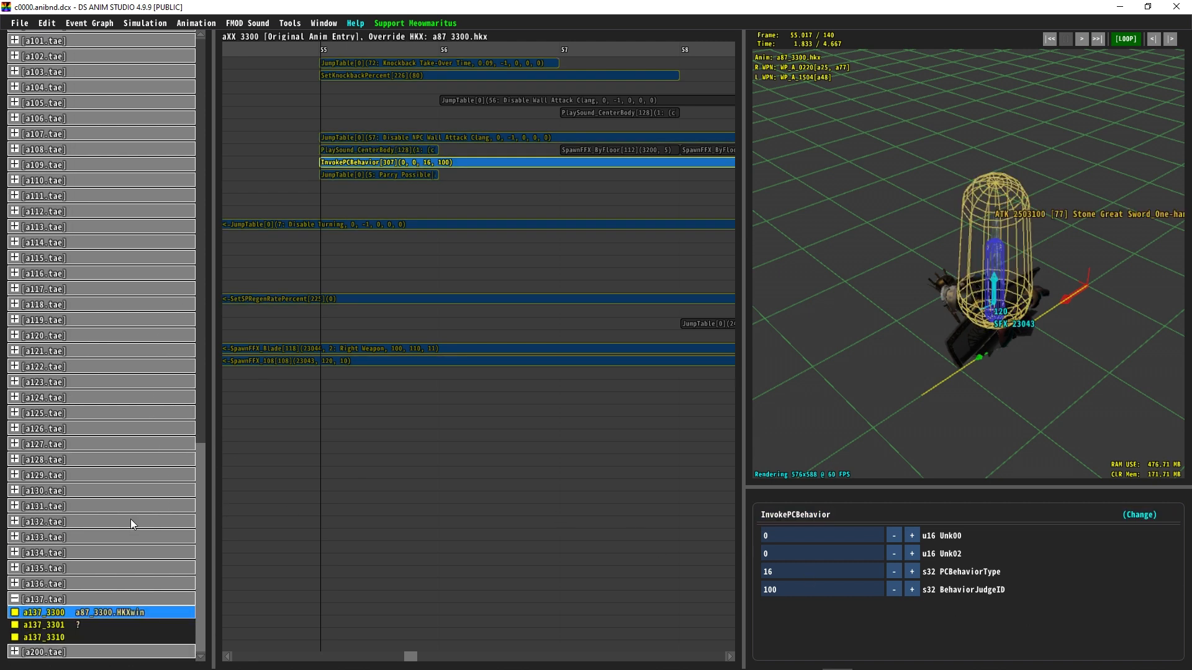
scroll(129, 519, up, 4)
click(41, 97)
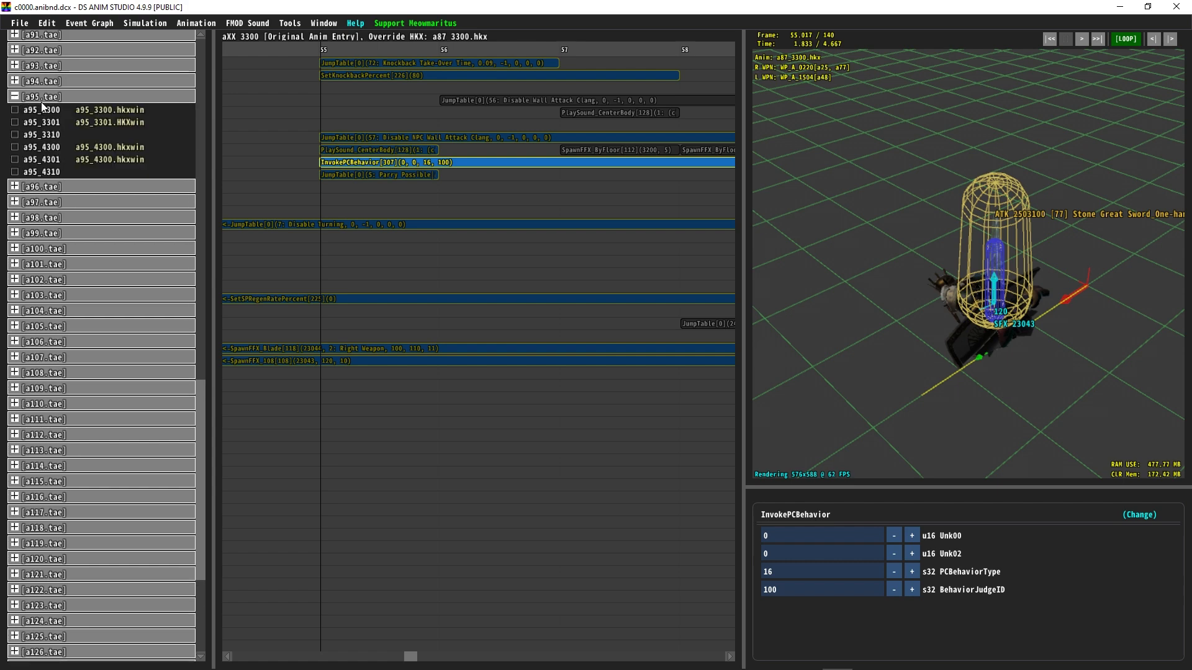
click(68, 112)
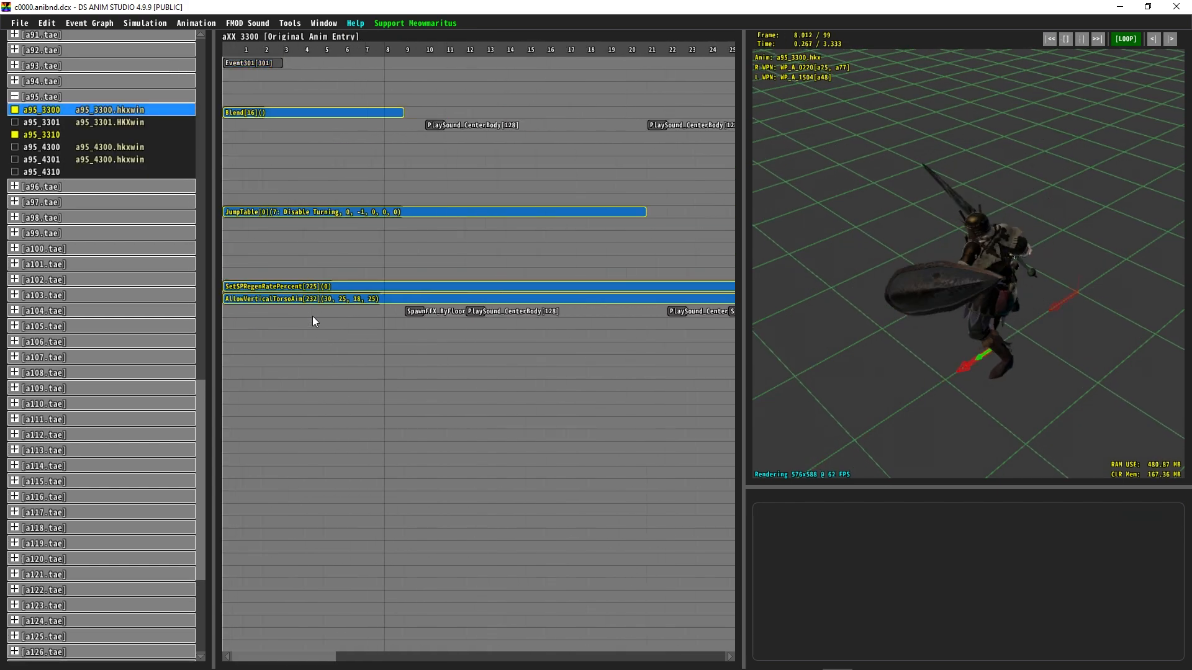
click(419, 50)
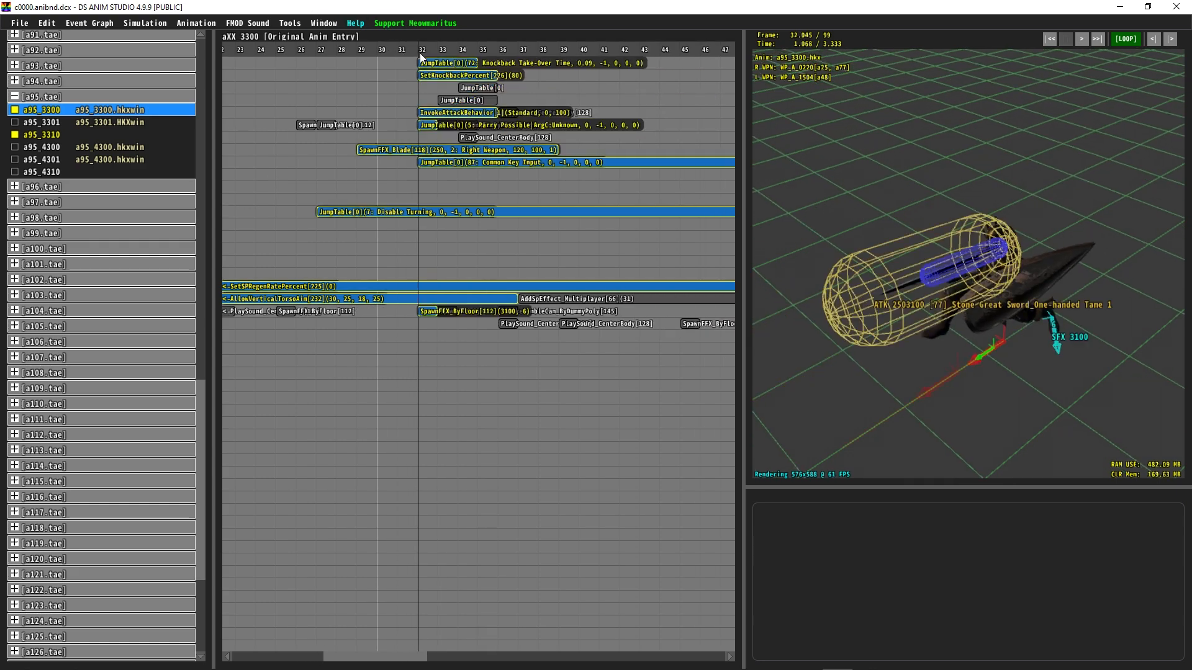
ctrl+scroll(475, 104, up, 4)
click(481, 114)
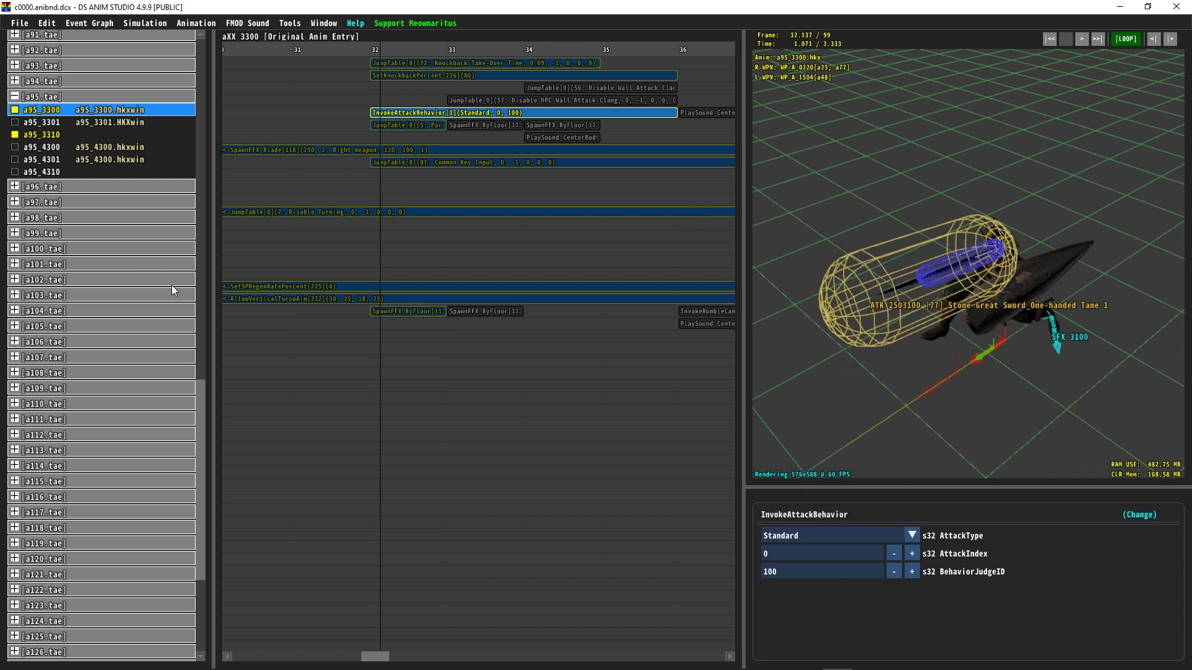
Step: Open animation a26_3100 from the a26 TAE and inspect its InvokePCBehavior event at frame 13
drag(199, 438, 163, 146)
click(58, 89)
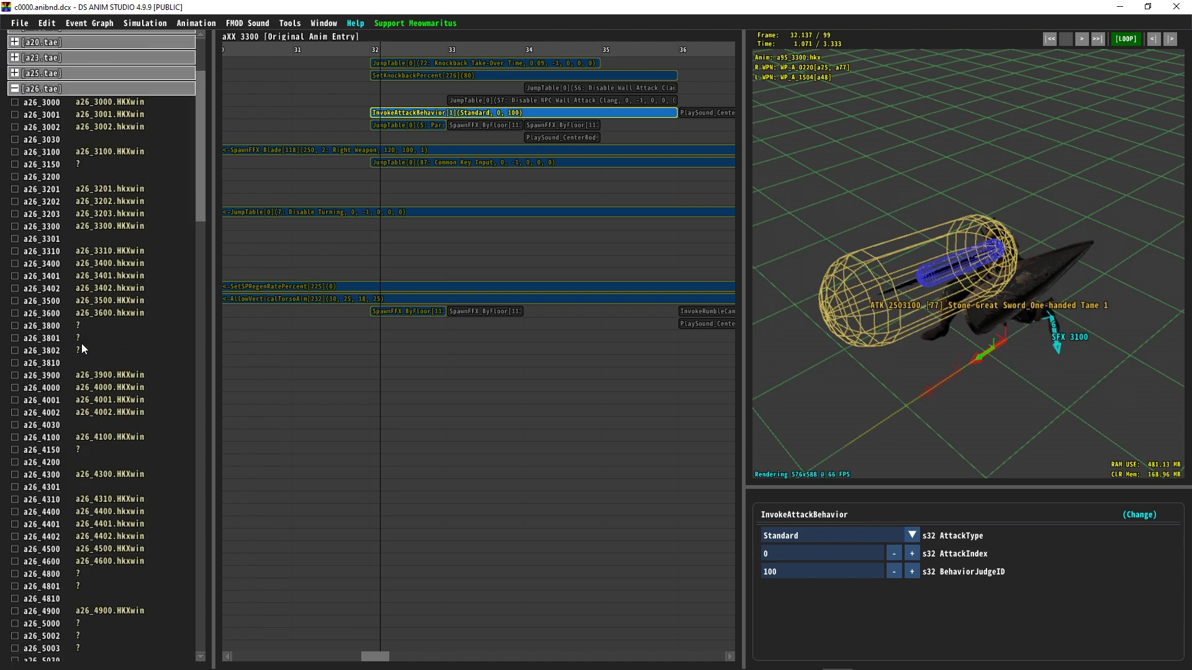
click(61, 153)
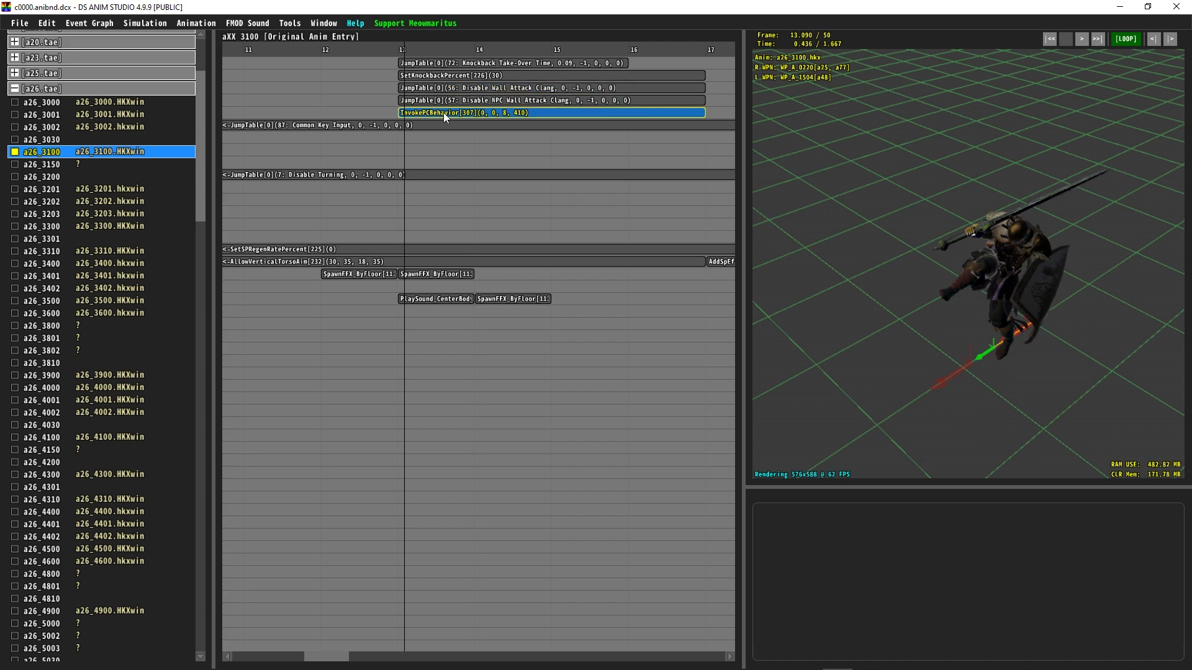
click(442, 111)
mouse_move(388, 47)
mouse_down()
mouse_move(434, 62)
mouse_move(400, 61)
mouse_up()
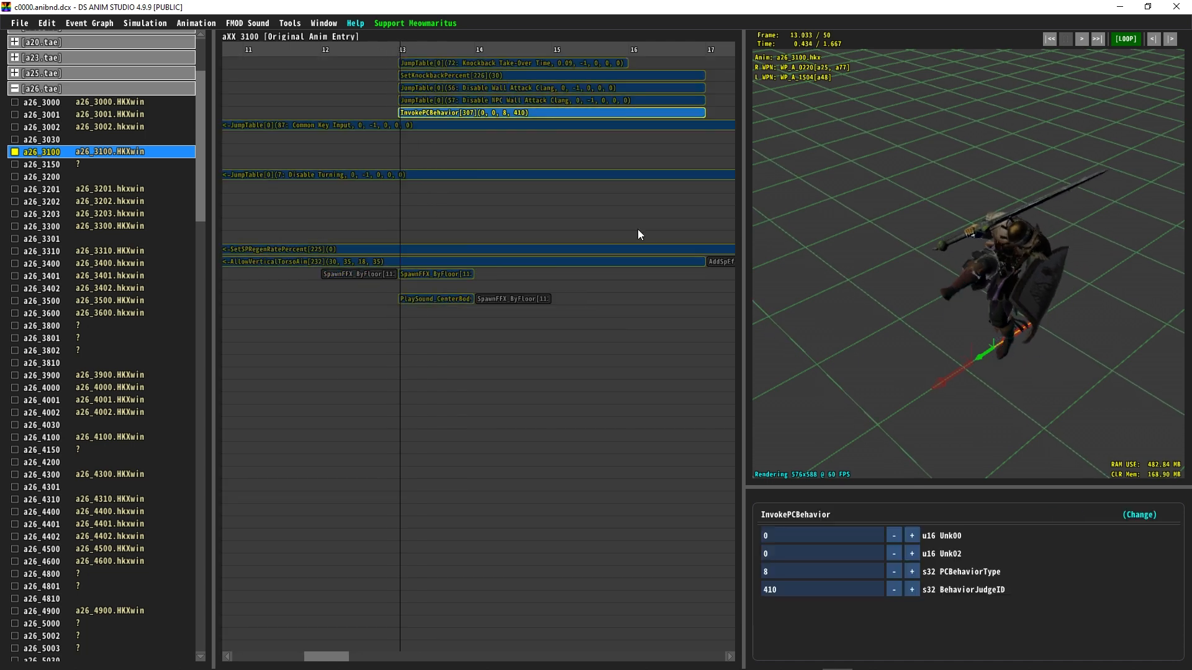
click(379, 126)
click(414, 113)
Step: Browse the event types offered for the a26_3100 InvokePCBehavior event without changing it
click(796, 515)
scroll(620, 370, up, 10)
scroll(664, 356, up, 10)
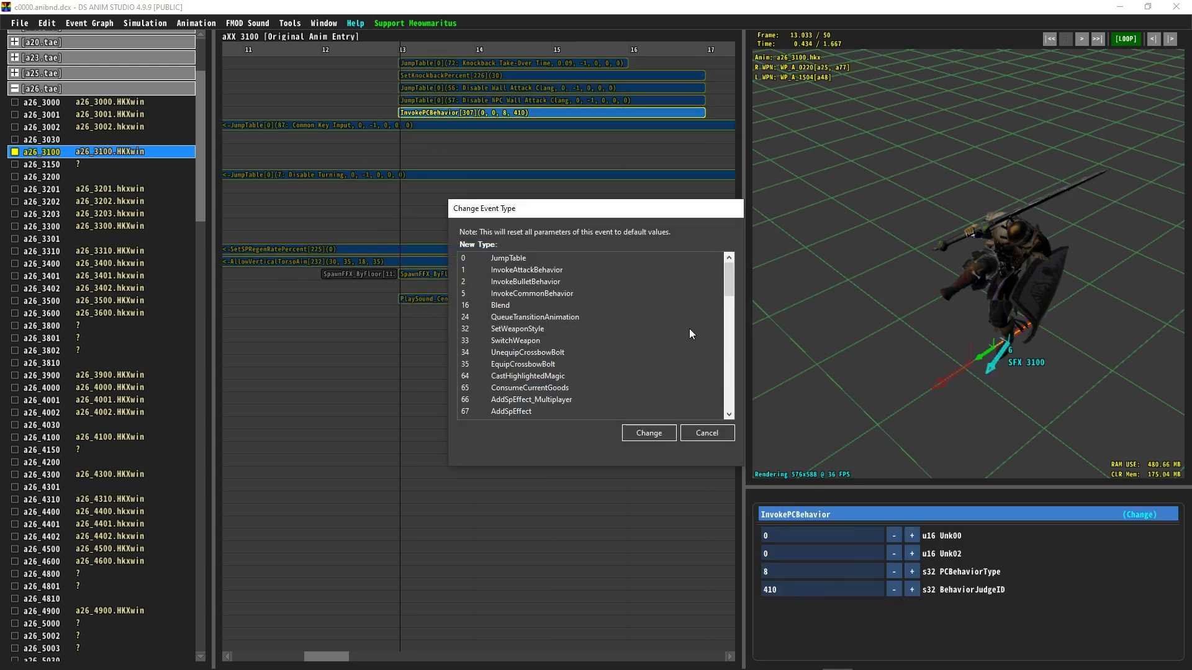
drag(730, 276, 720, 387)
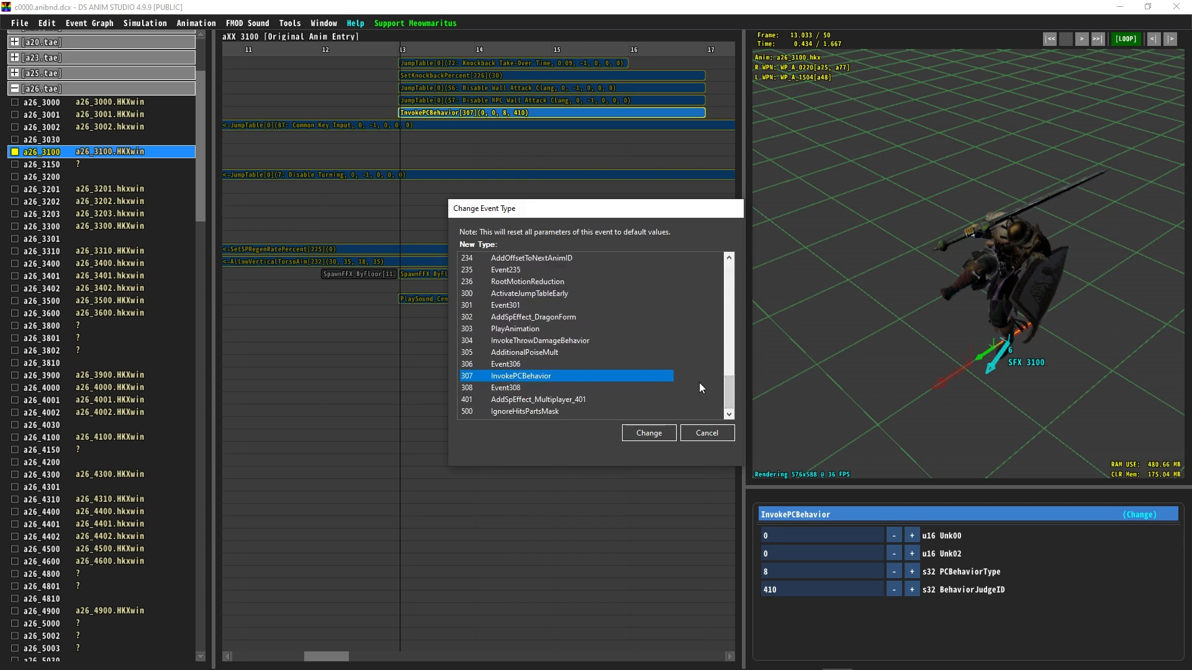
drag(728, 395, 706, 255)
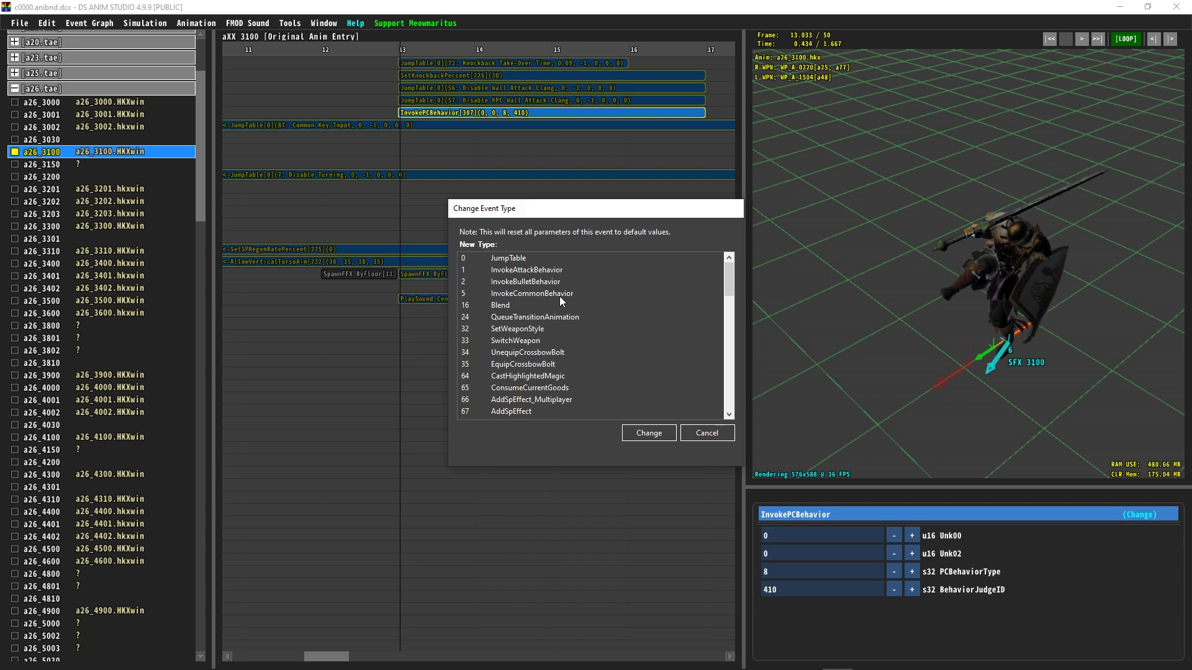
click(711, 434)
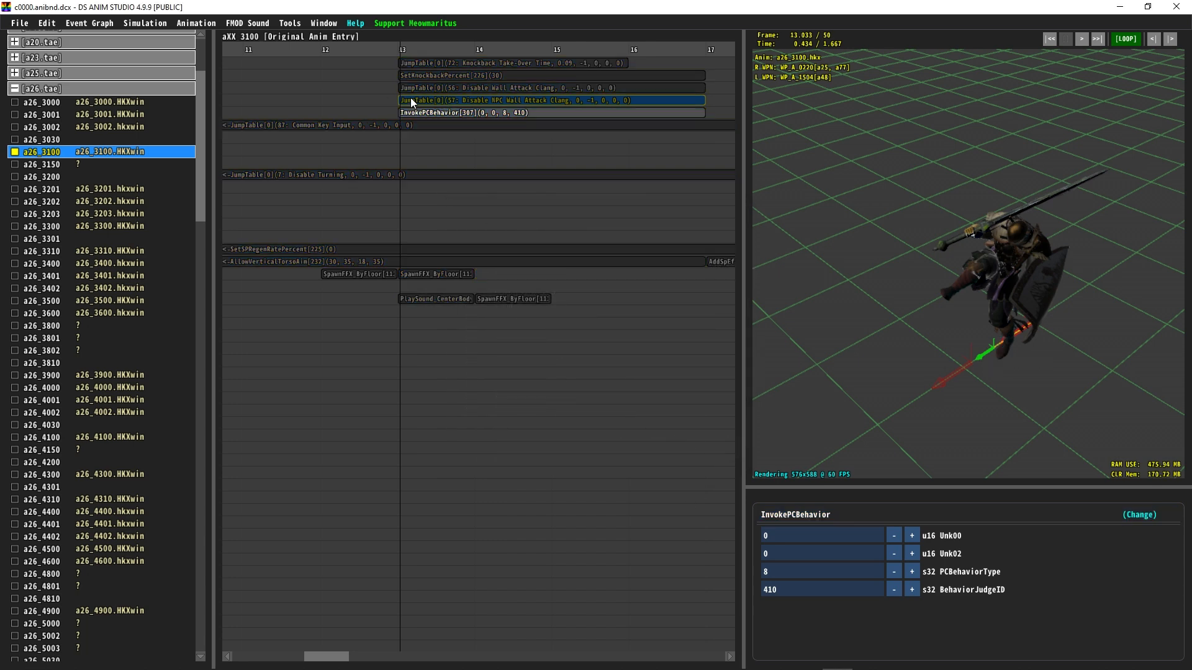
click(811, 515)
scroll(590, 279, up, 15)
click(708, 434)
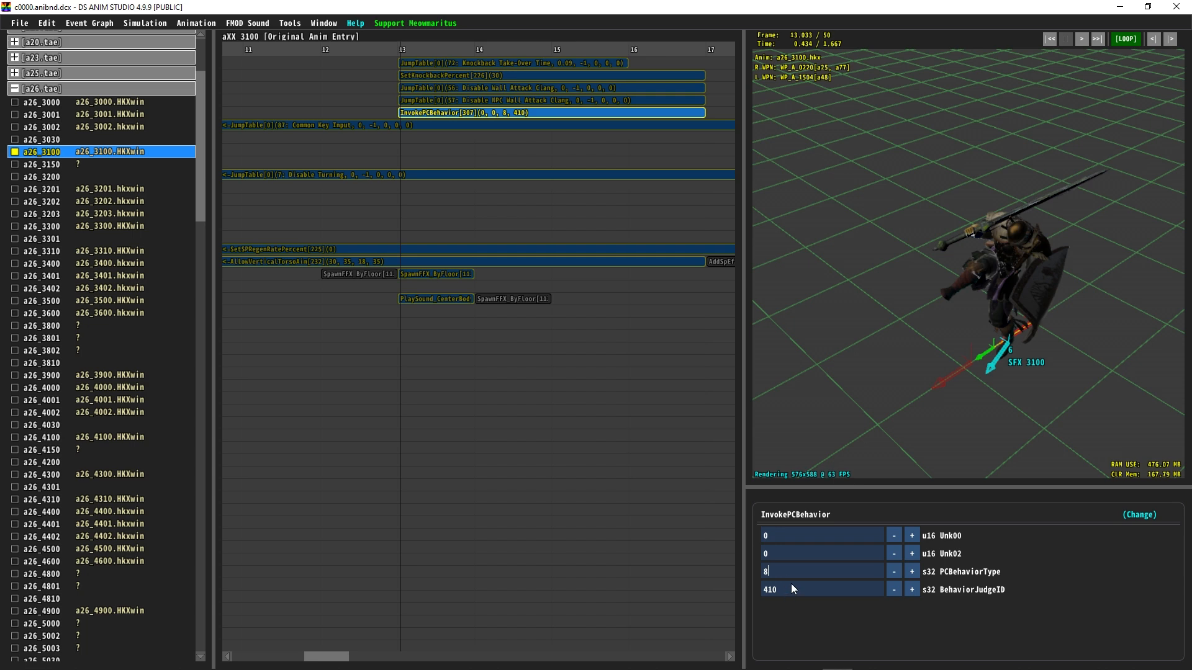
drag(1009, 400, 999, 366)
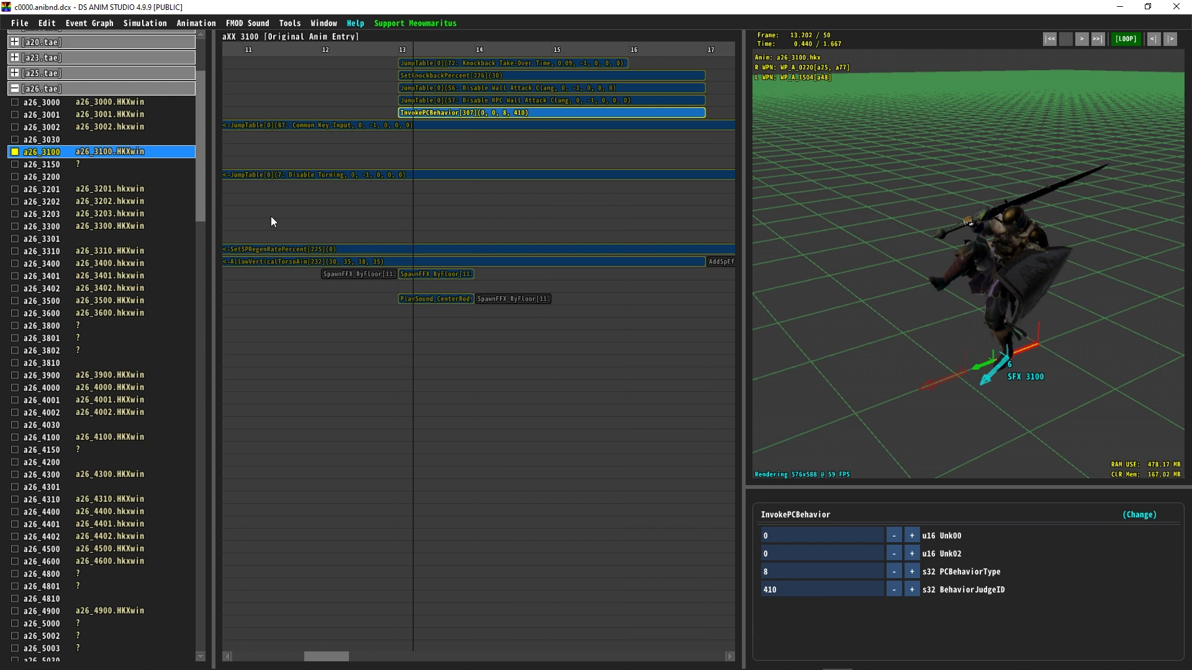
Step: Copy the InvokeAttackBehavior event at frame 32 from animation a95_3300
drag(198, 147, 139, 648)
click(83, 615)
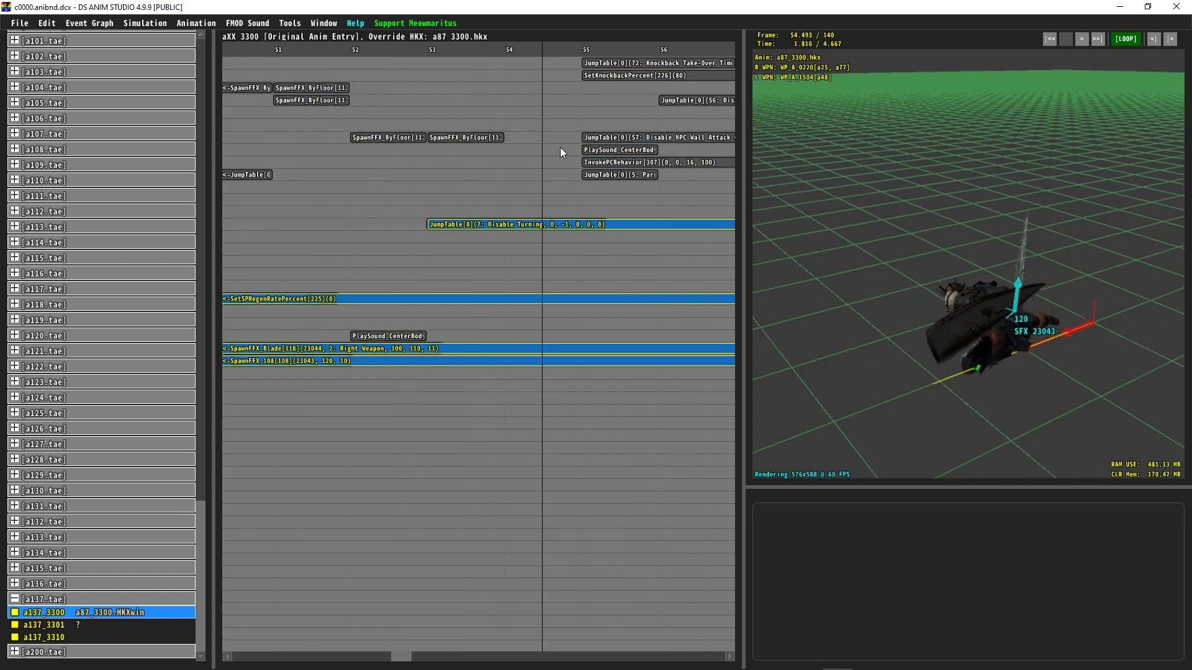
click(600, 161)
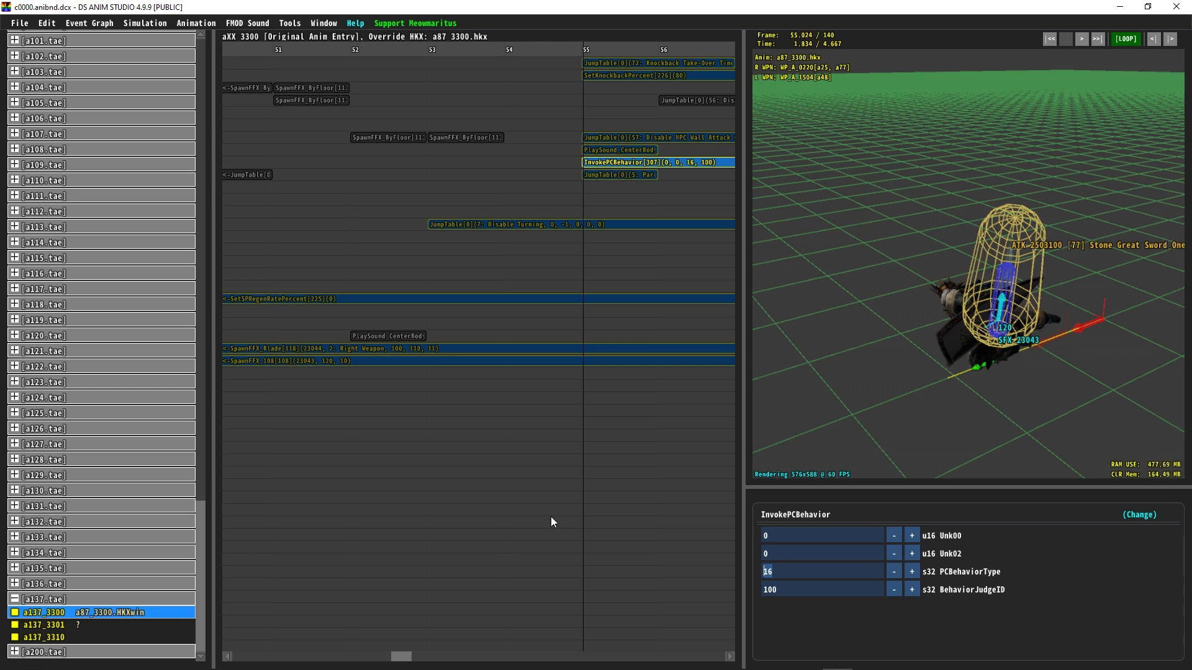
scroll(152, 460, up, 15)
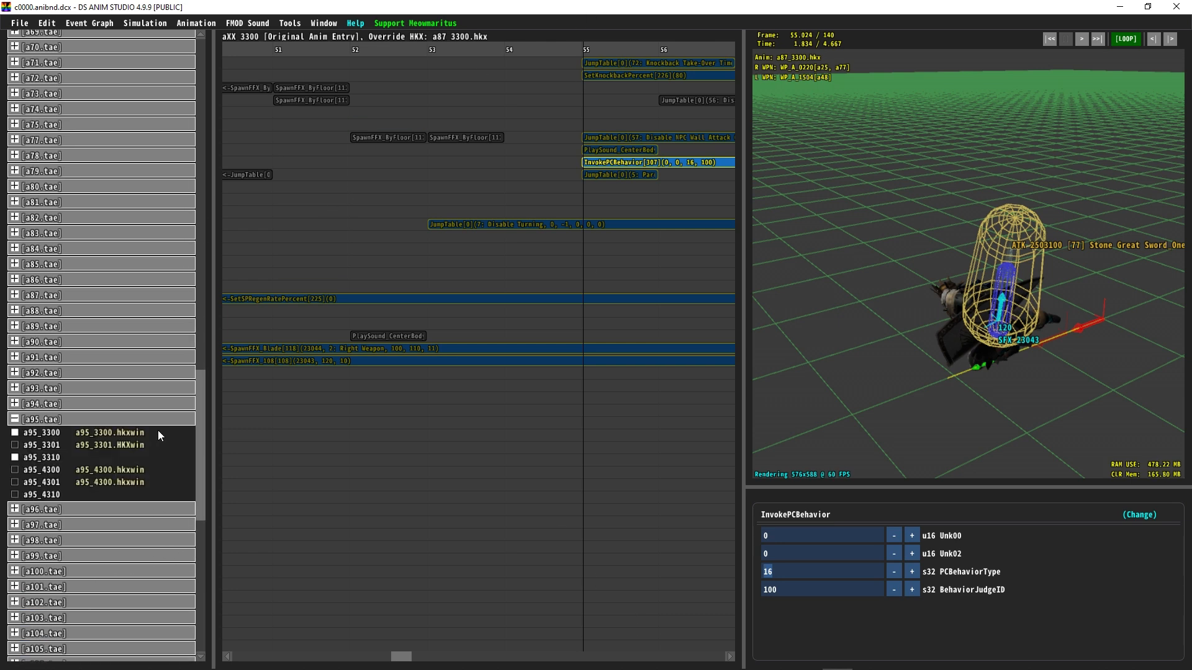
scroll(161, 437, down, 2)
click(125, 395)
click(155, 382)
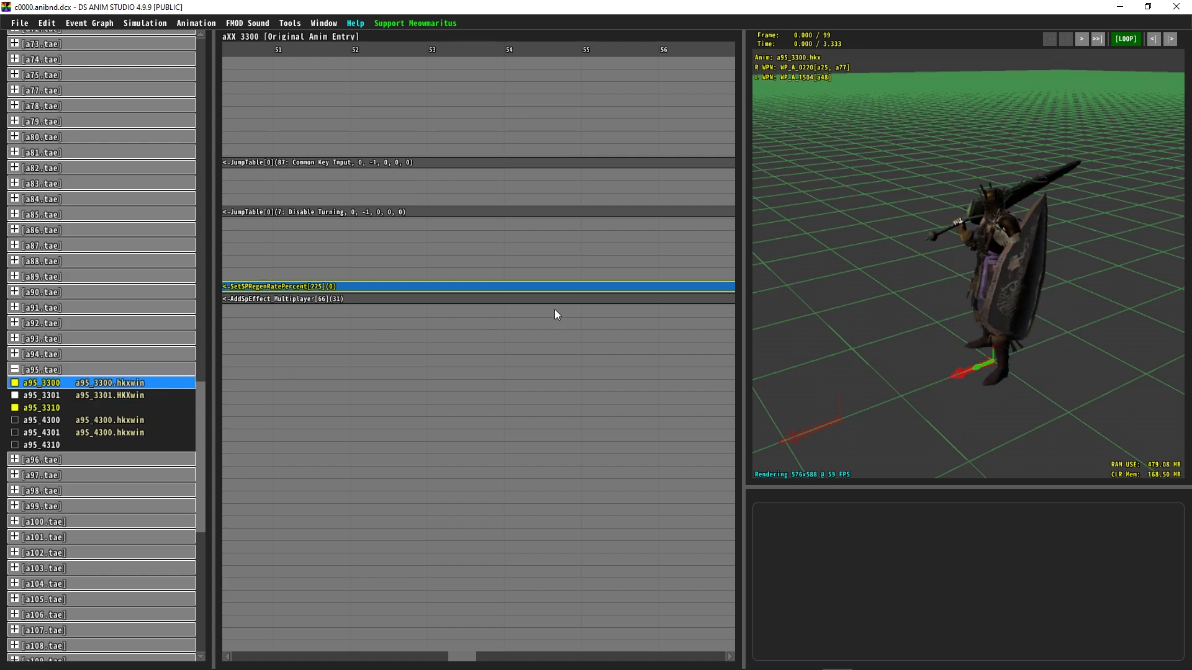
middle_drag(547, 224, 825, 138)
drag(452, 55, 434, 53)
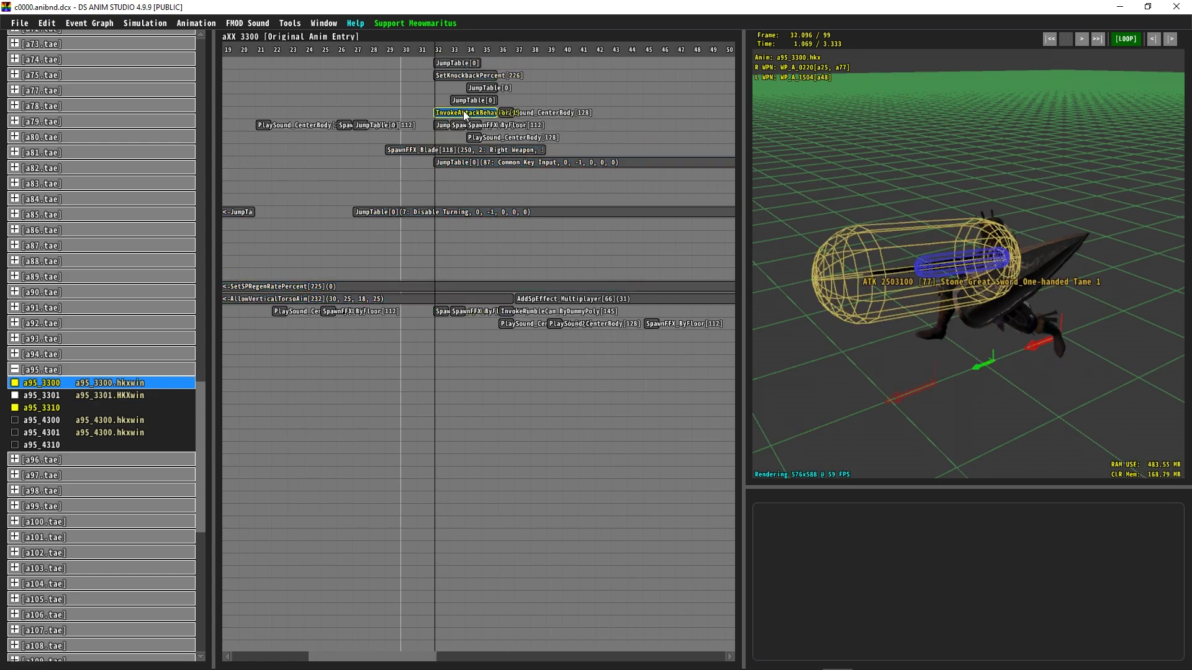
click(463, 111)
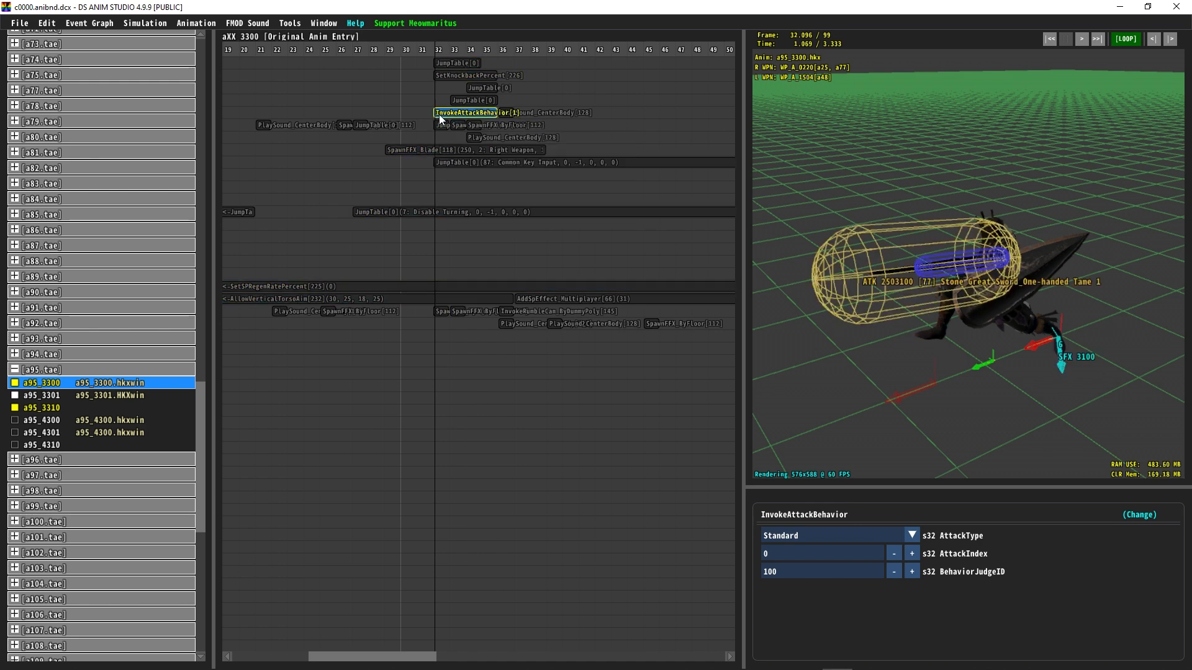
mouse_move(448, 113)
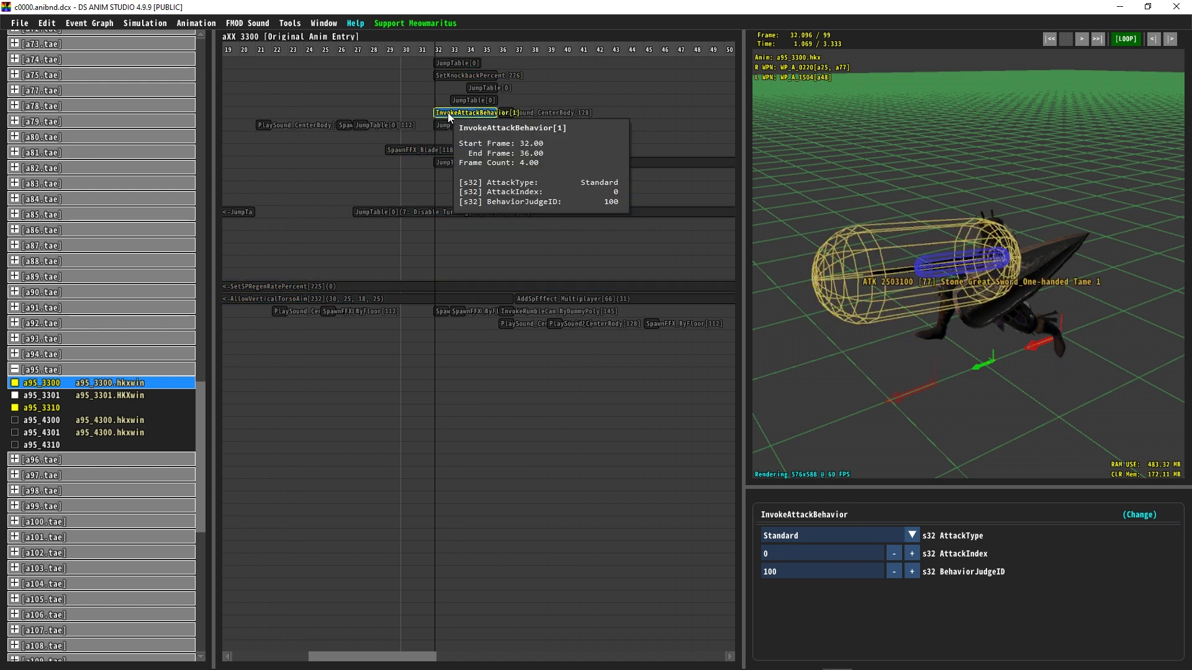
Step: Paste the InvokeAttackBehavior event into animation a137_3300 at frame 55
scroll(132, 404, down, 10)
click(79, 616)
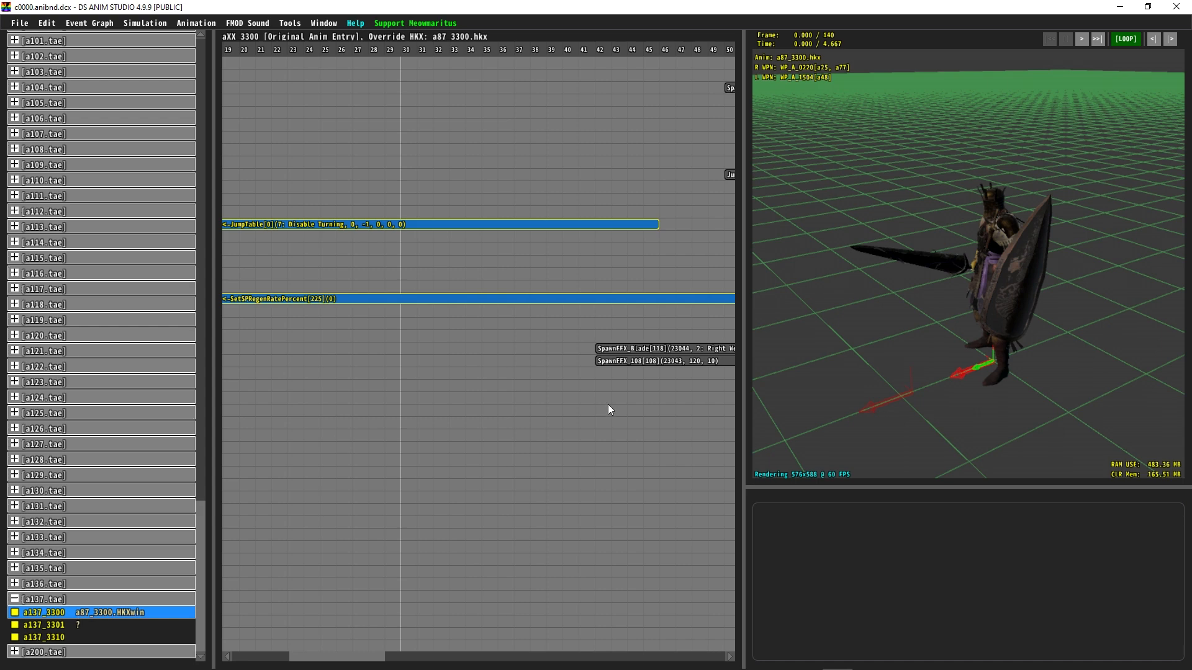
ctrl+scroll(470, 193, up, 2)
drag(427, 45, 455, 57)
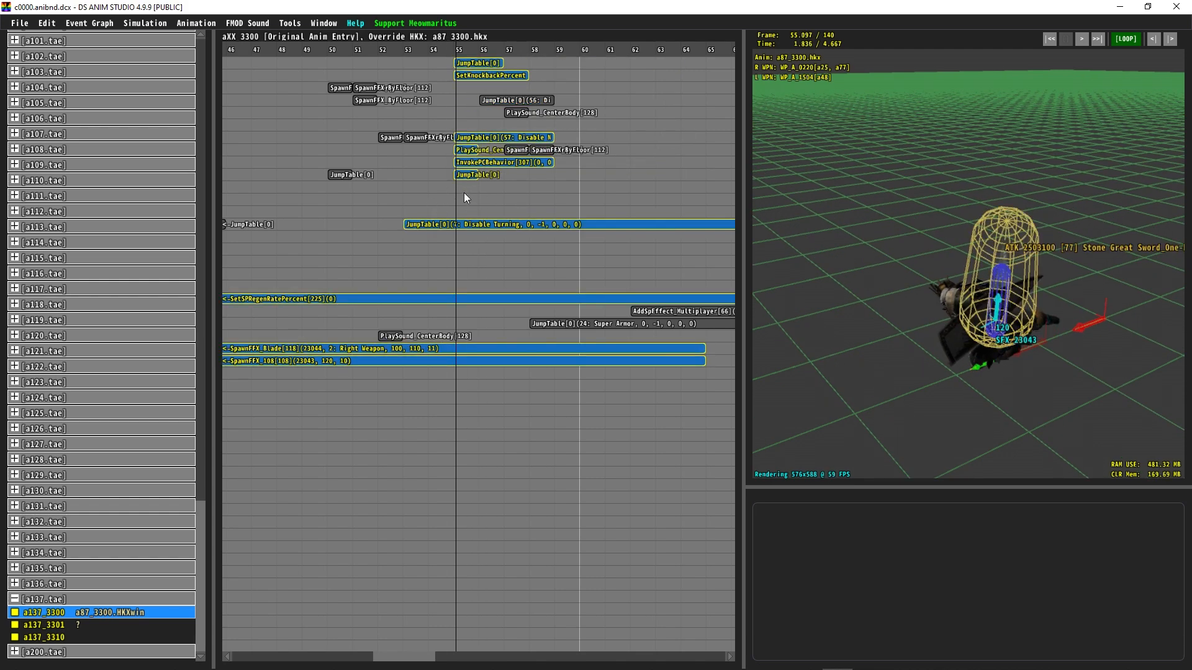
key(ctrl+v)
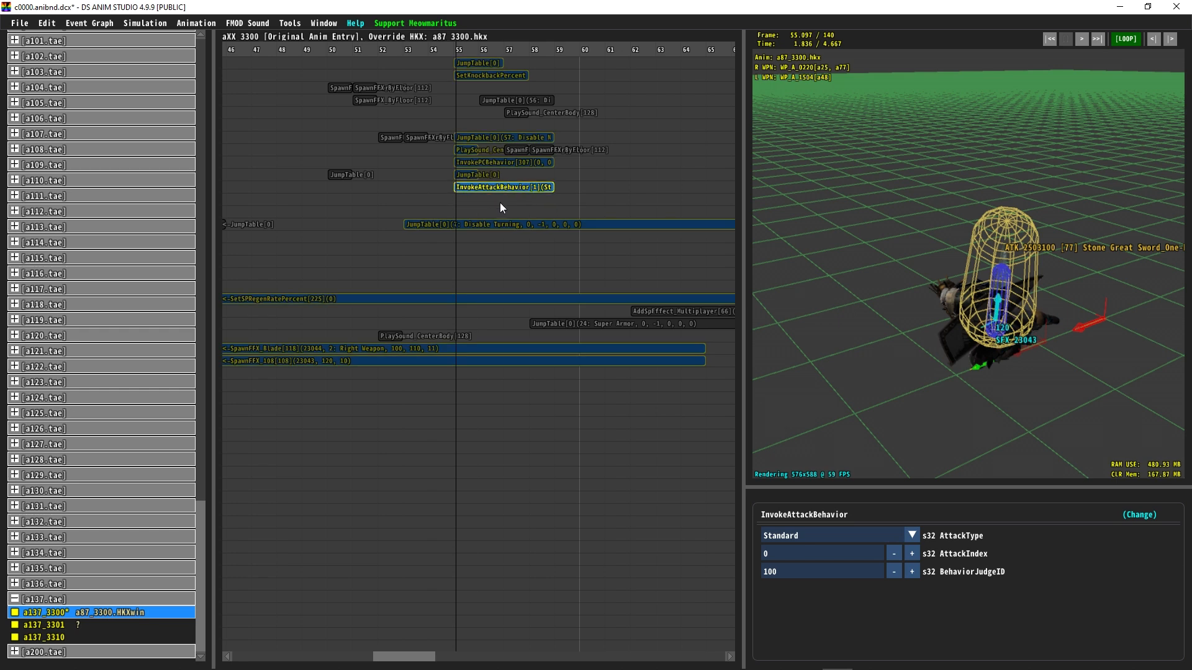
ctrl+scroll(549, 206, up, 2)
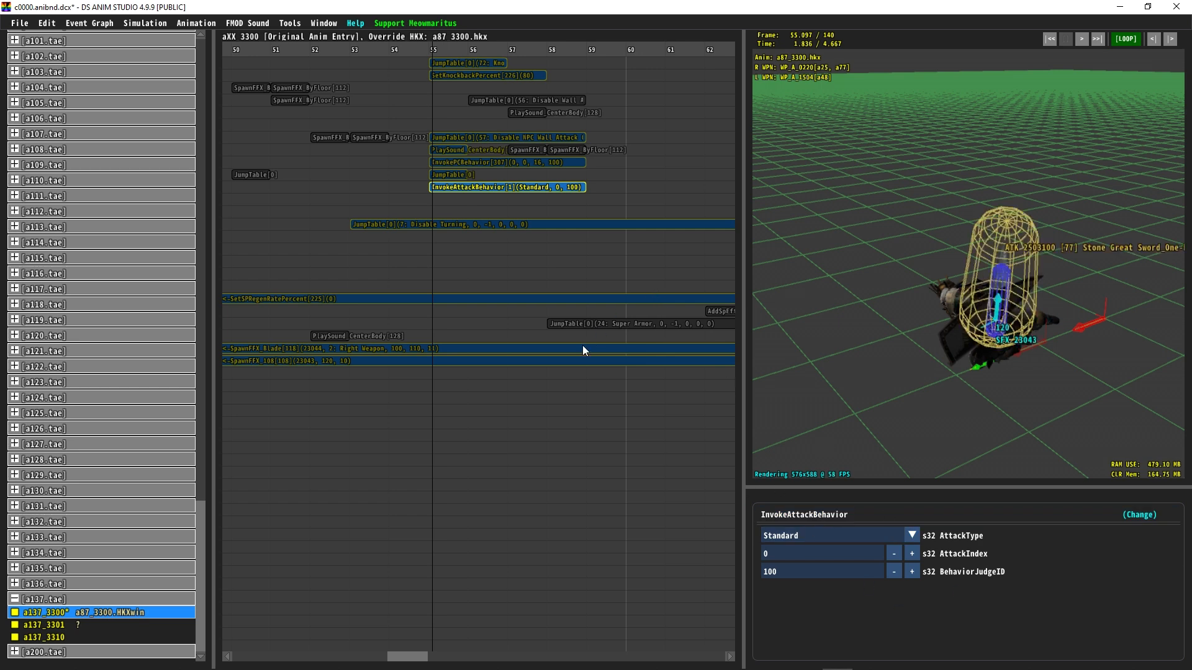
click(552, 163)
click(854, 538)
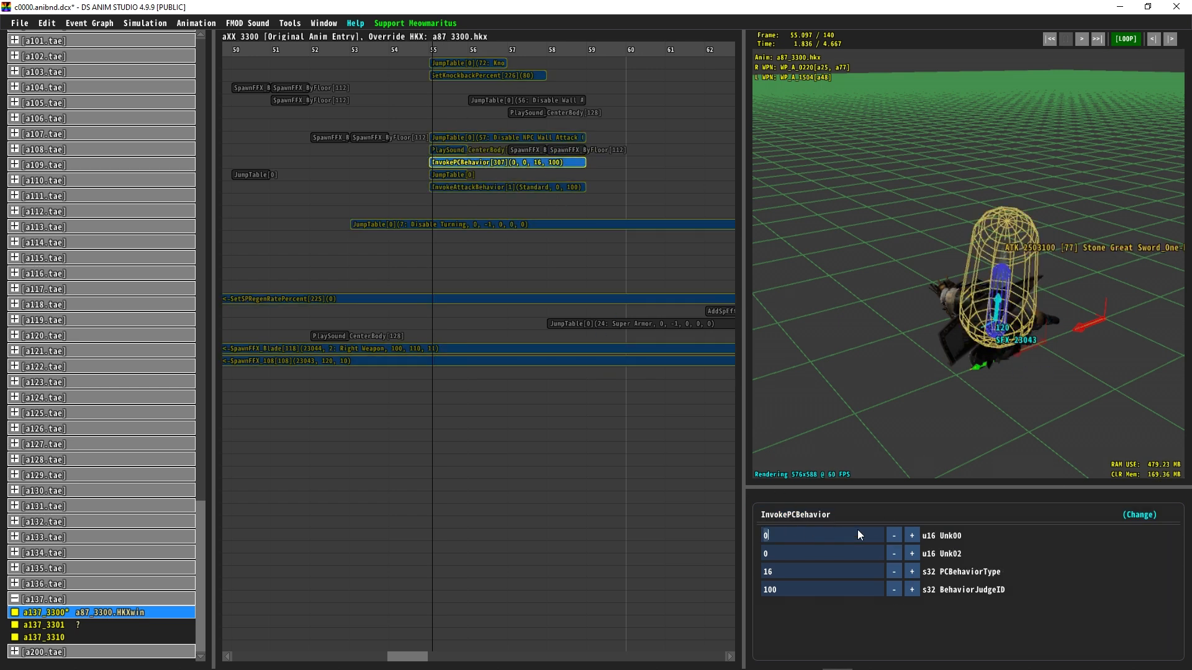
click(854, 519)
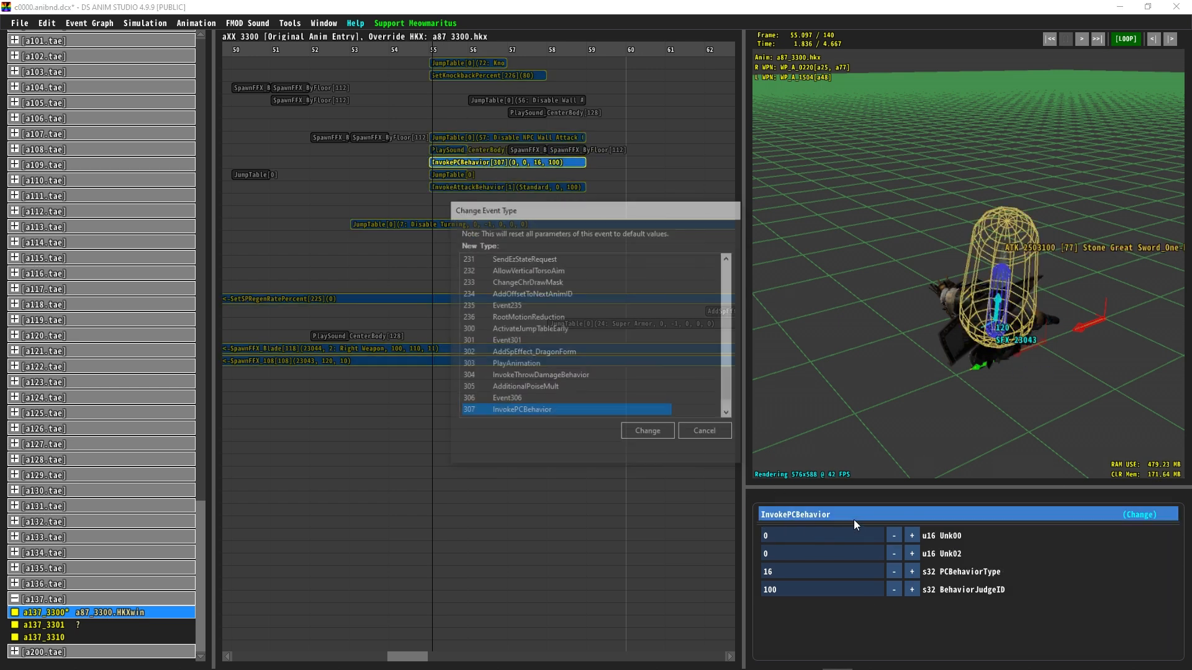
click(706, 434)
Step: Delete the InvokePCBehavior event in a137_3300 and move the pasted InvokeAttackBehavior event up into its row
click(521, 186)
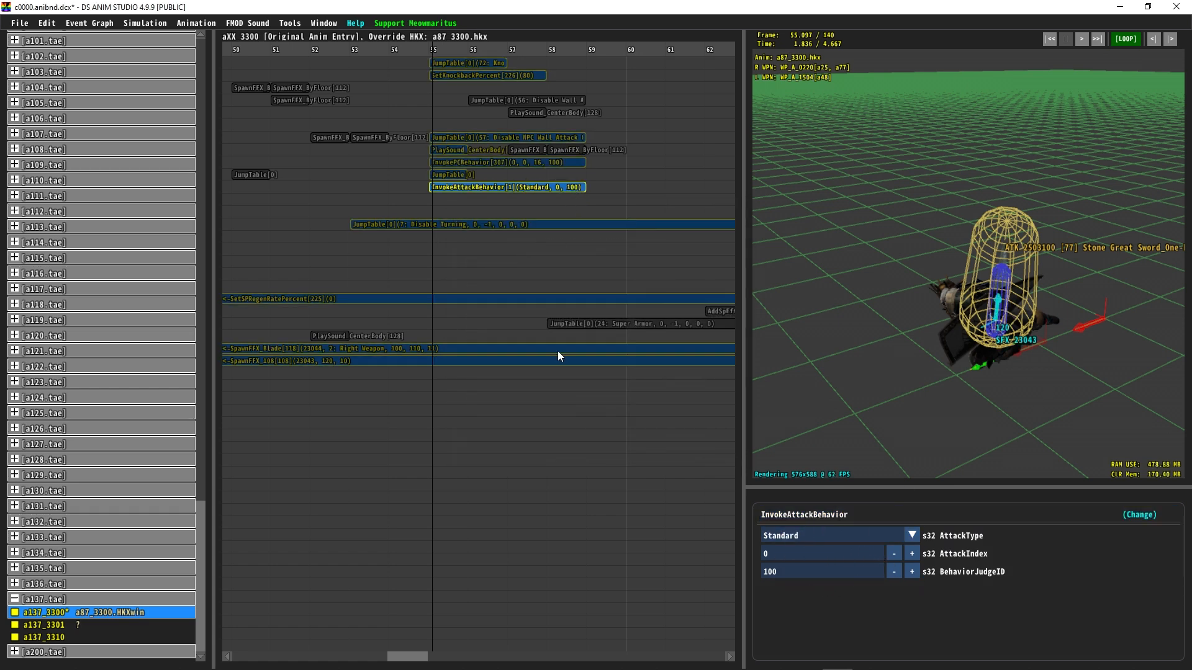
click(545, 163)
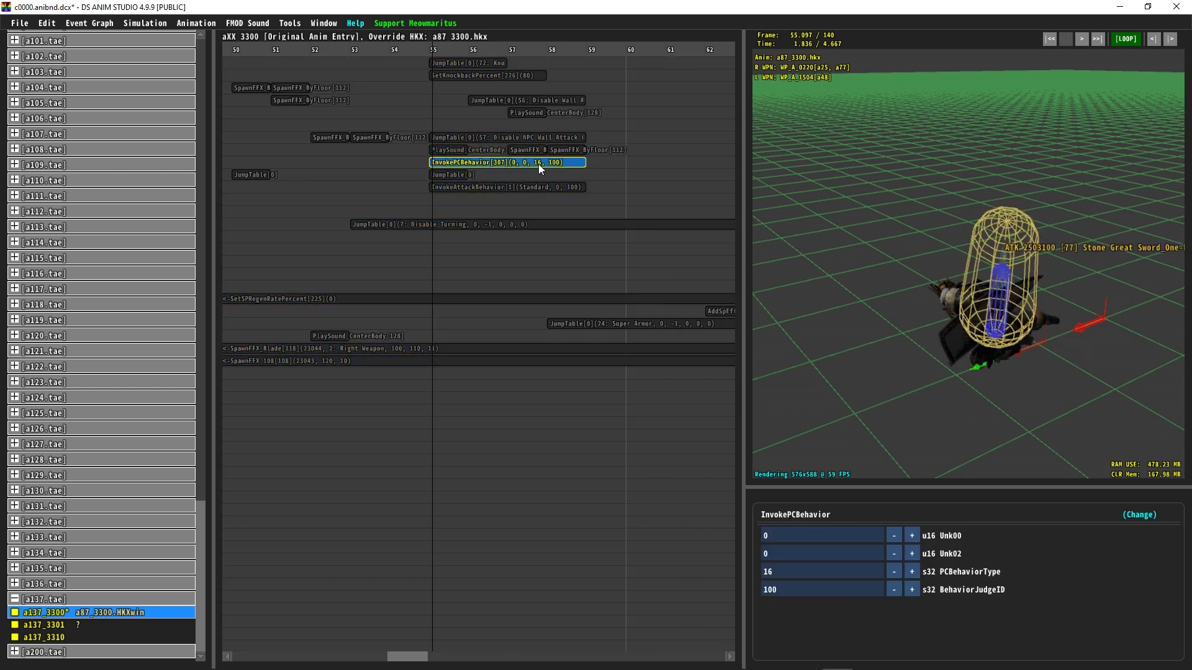
key(Delete)
drag(490, 188, 488, 163)
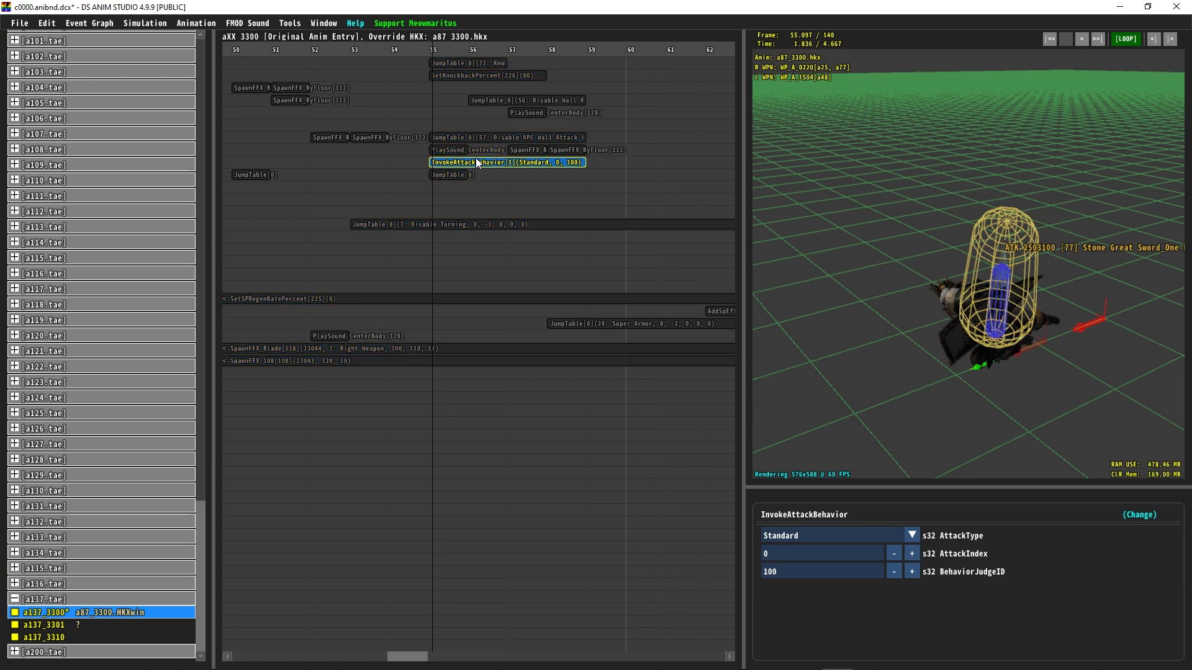
drag(427, 46, 554, 100)
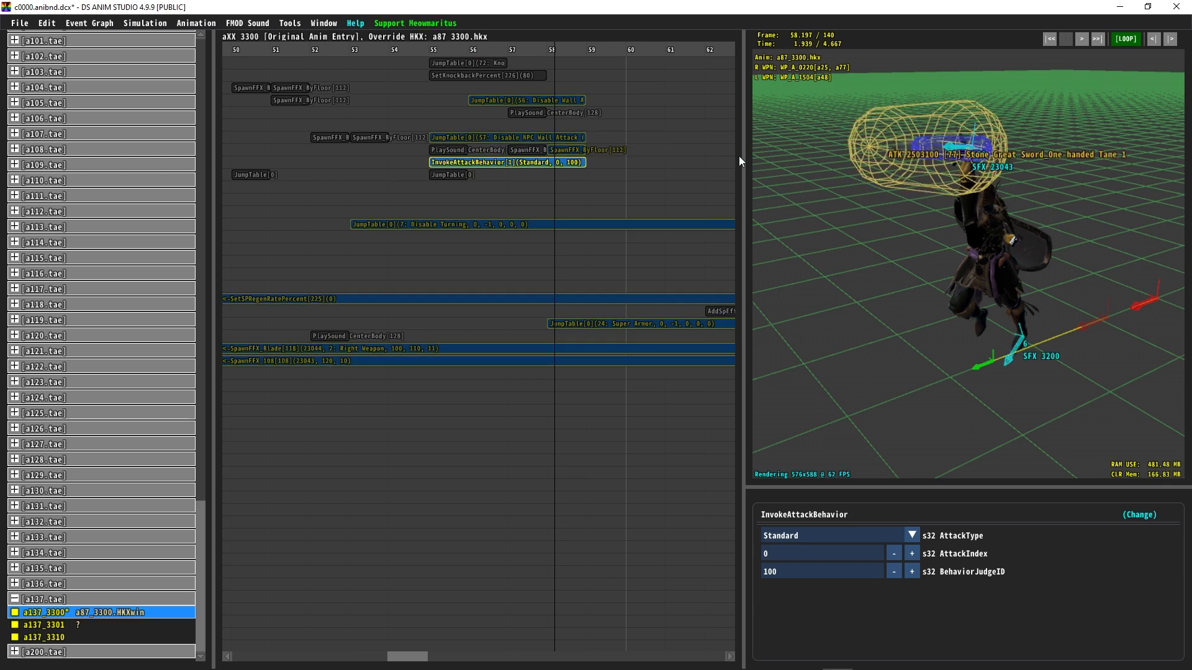
Step: Scrub the a137_3300 timeline around frame 55 and orbit the viewport to preview the attack hitbox
click(422, 49)
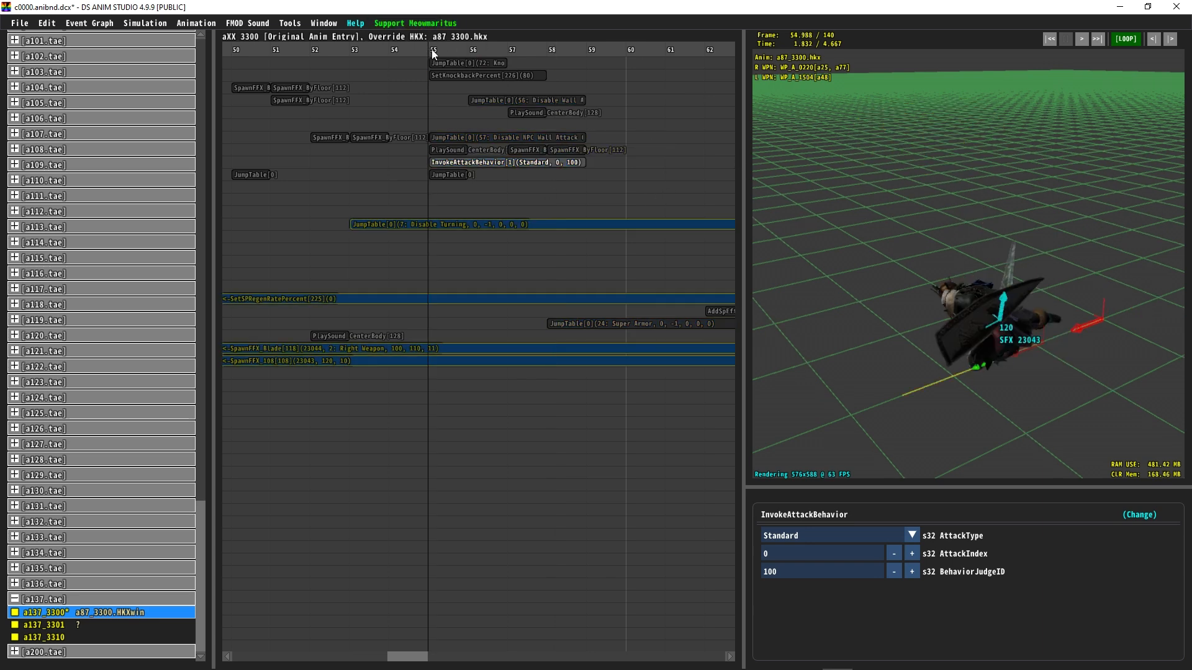
click(803, 576)
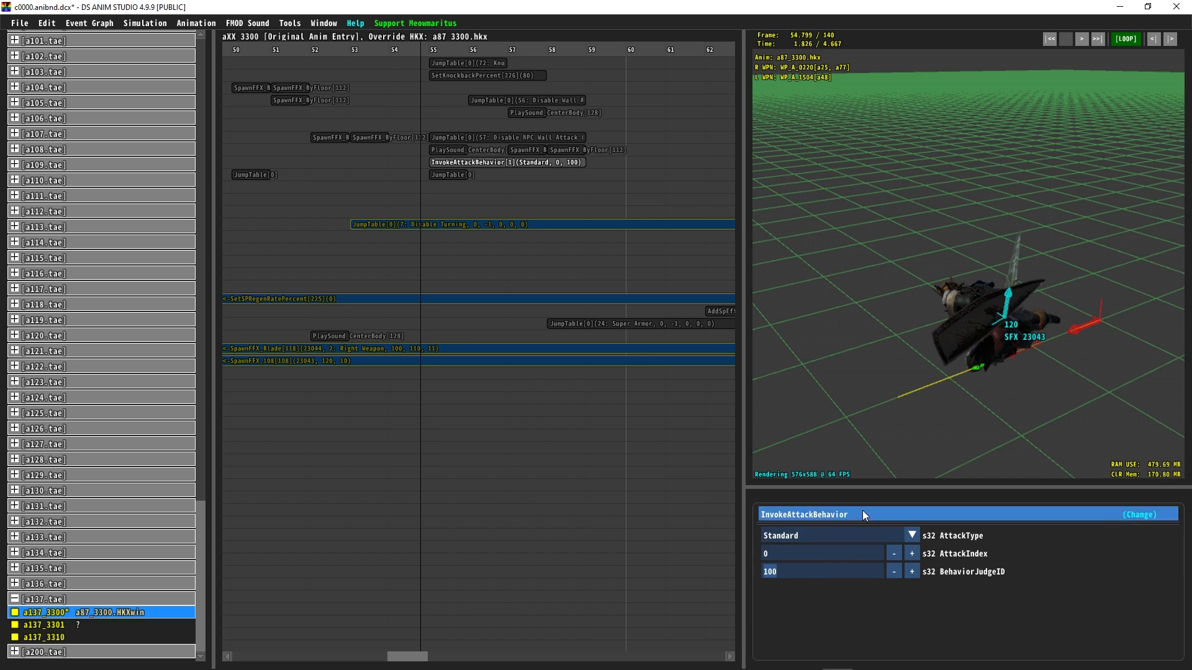
drag(413, 61, 464, 58)
drag(952, 341, 800, 300)
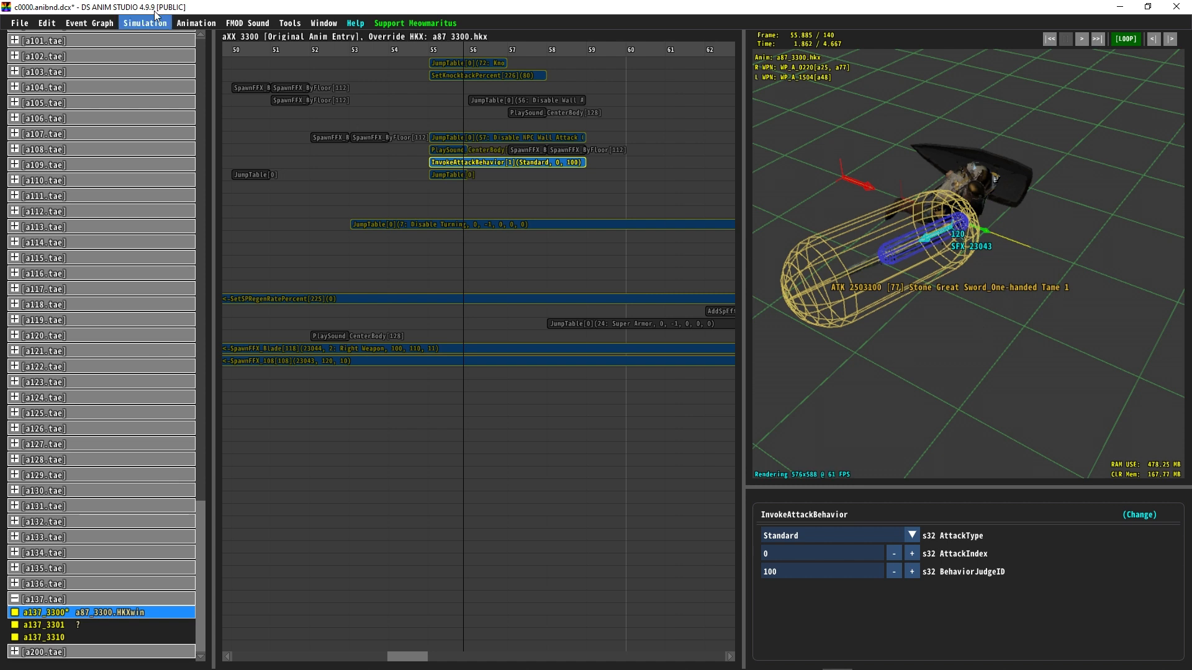
Step: Show player equipment in Entity Utils and set the preview character's right weapon to the Zweihander <350000>
click(253, 20)
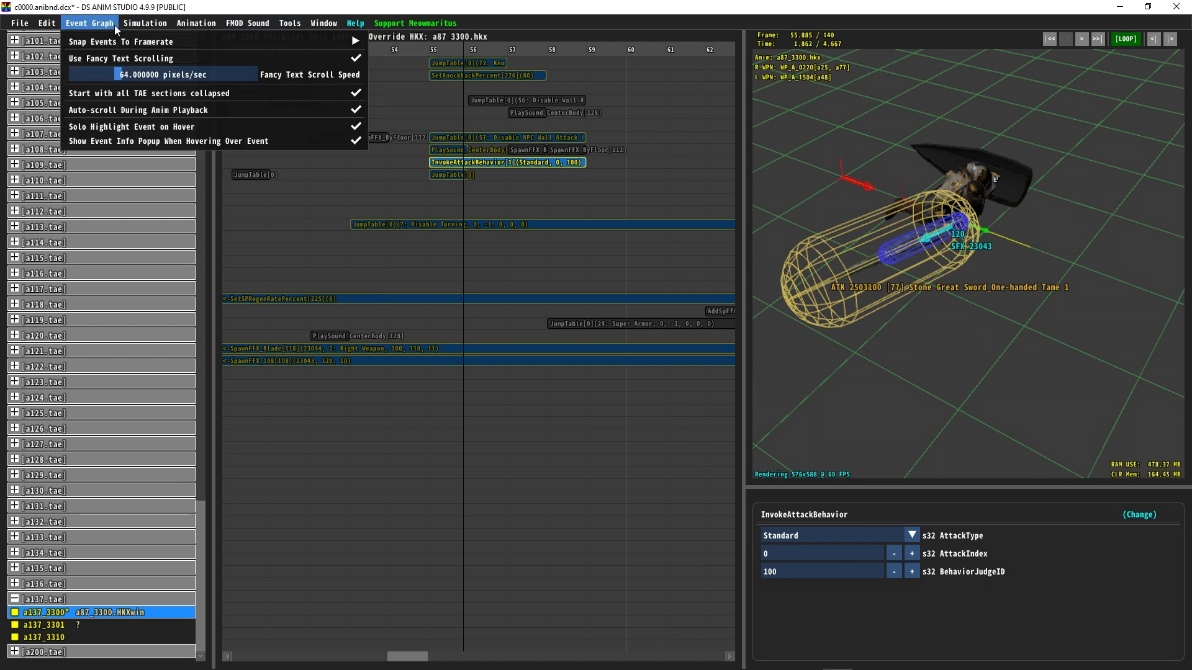
mouse_move(148, 25)
mouse_move(52, 25)
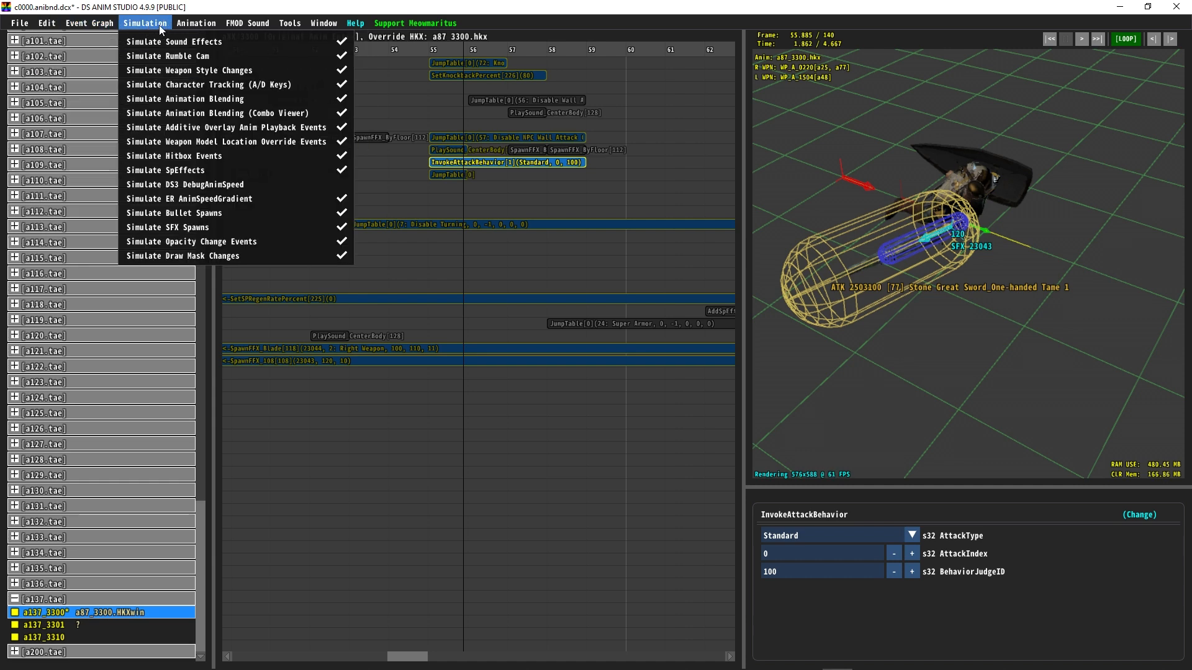
mouse_move(247, 21)
mouse_move(314, 23)
click(347, 41)
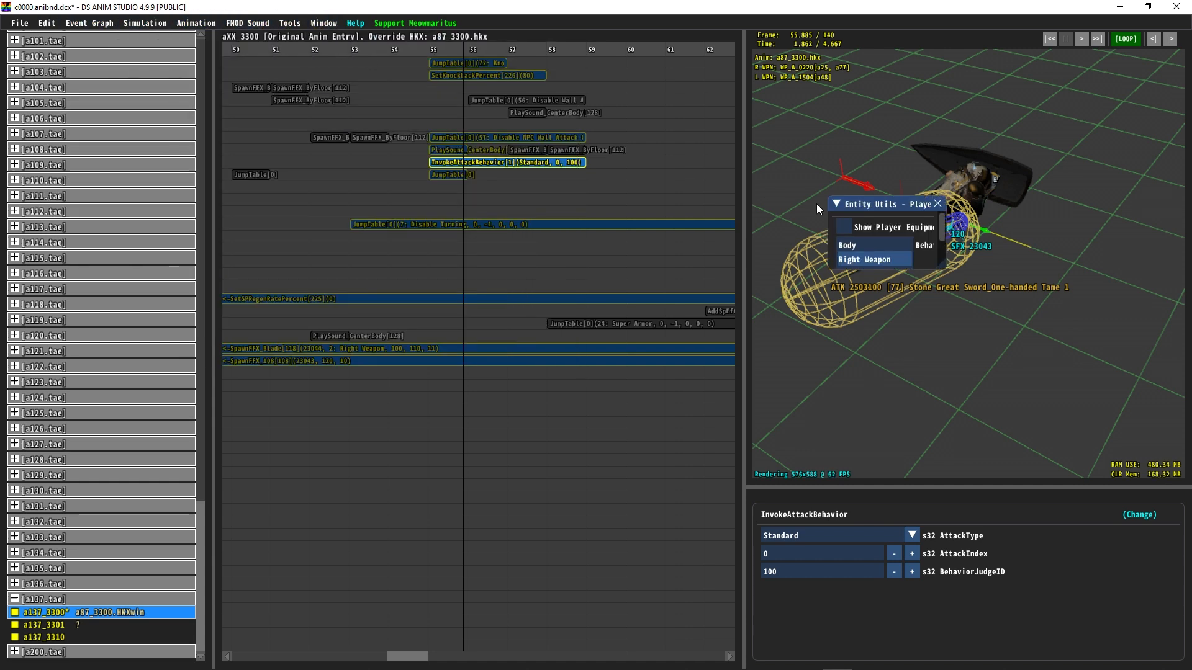
click(846, 226)
click(959, 416)
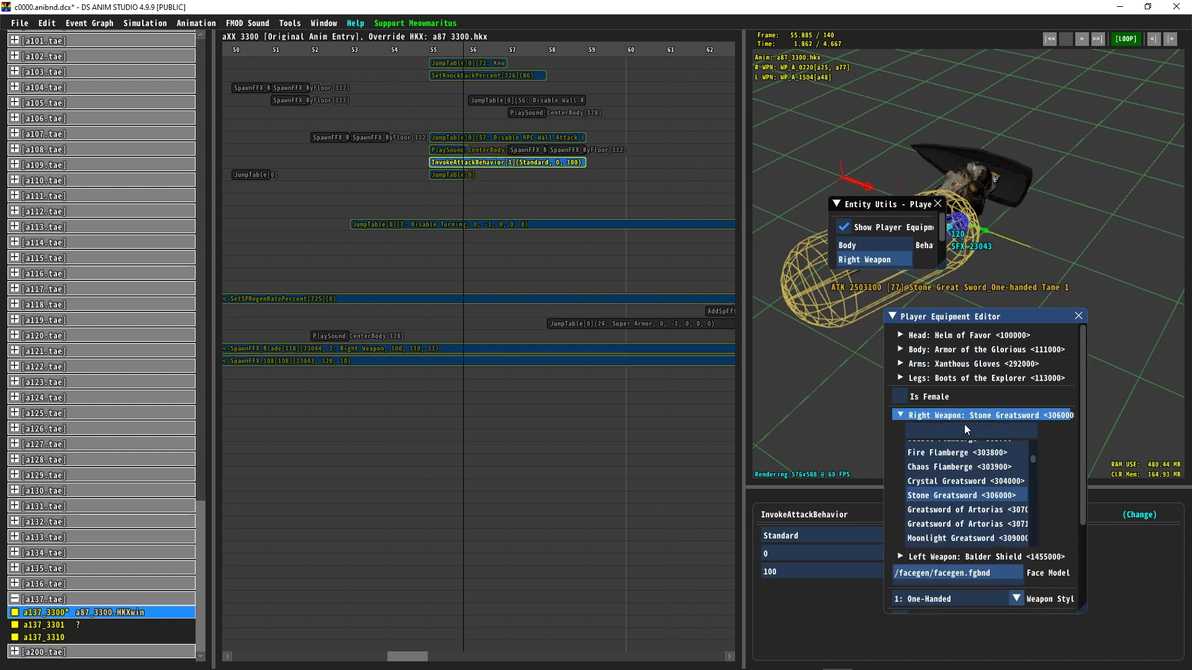
text(zwe)
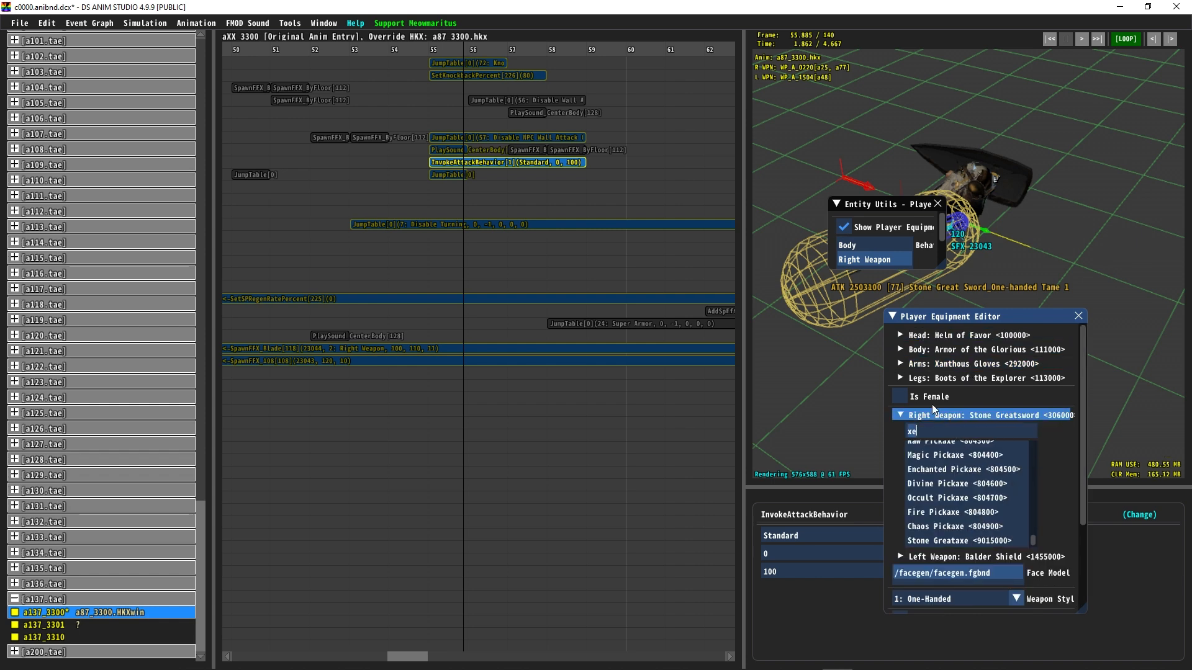
text(i)
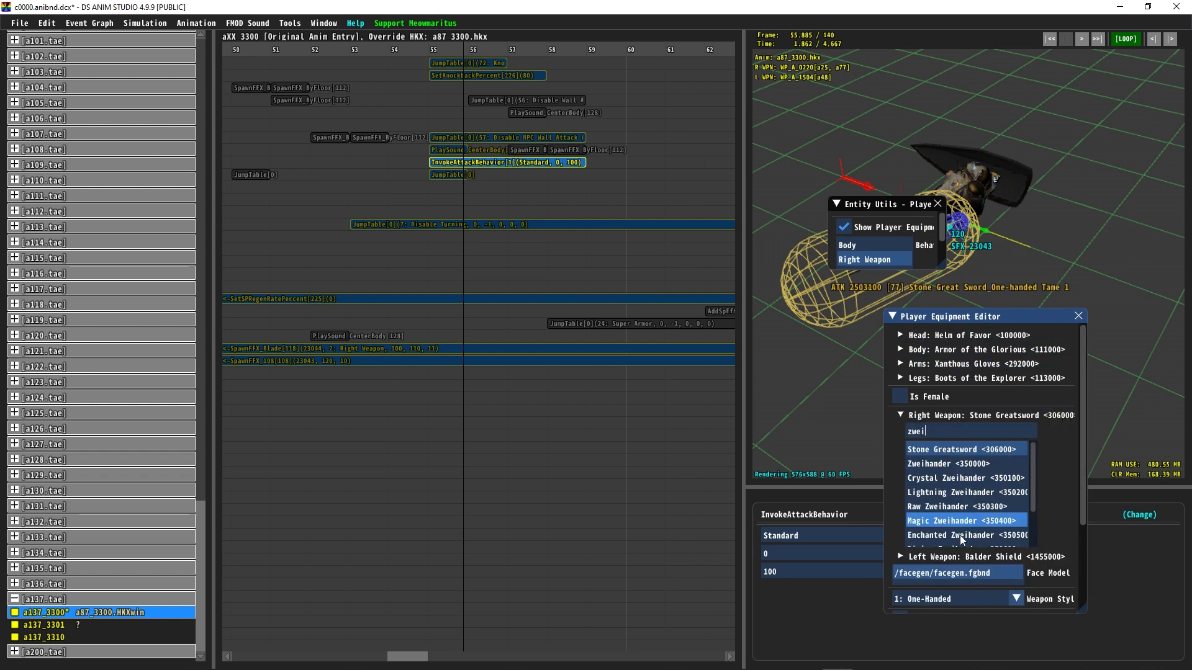
click(945, 463)
click(1078, 316)
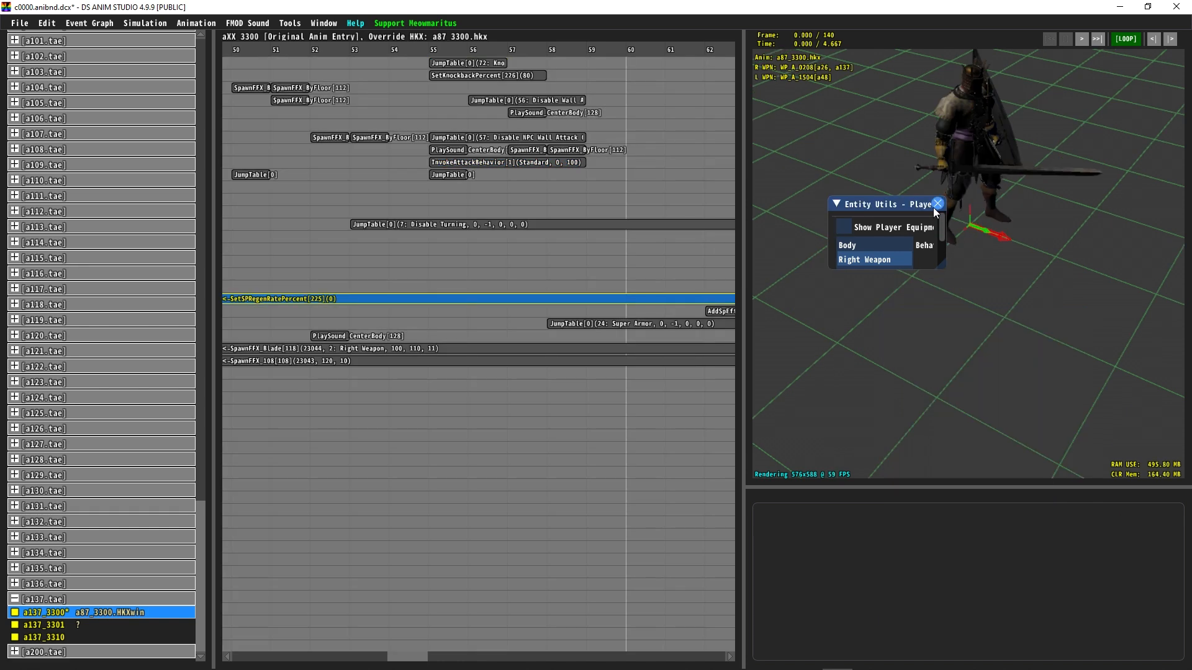
click(937, 204)
Step: Scrub back to about frame 55 and orbit and zoom the viewport to inspect the Zweihander's hitbox
drag(396, 51, 436, 49)
middle_drag(1010, 189, 1095, 253)
drag(888, 314, 909, 269)
scroll(905, 304, up, 3)
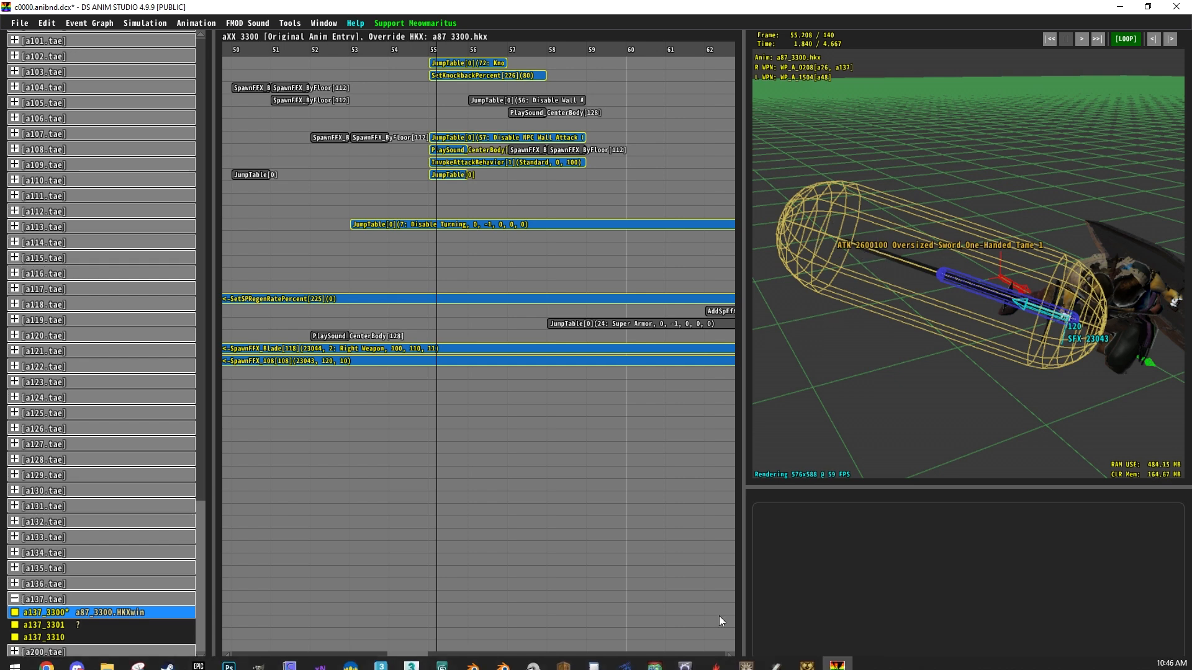
Step: Switch to Smithbox and open AtkParam_Pc row 2600100 Oversized Sword_One-Handed Tame 1
click(792, 658)
click(51, 118)
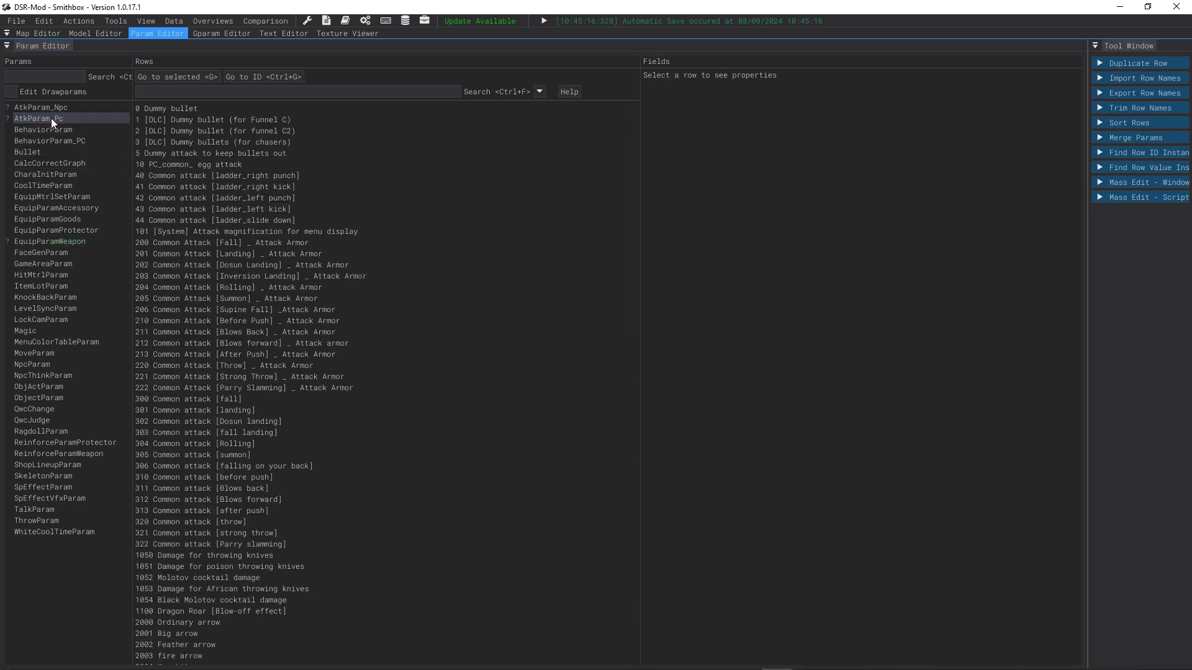
click(177, 90)
text(2600100)
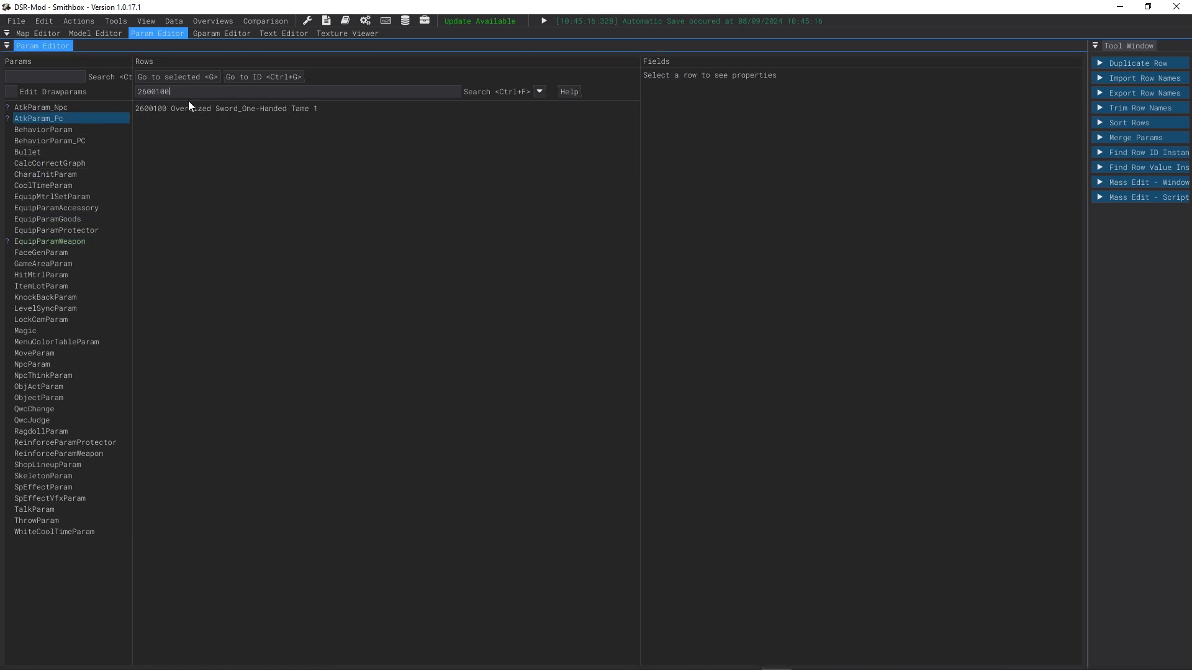
click(189, 108)
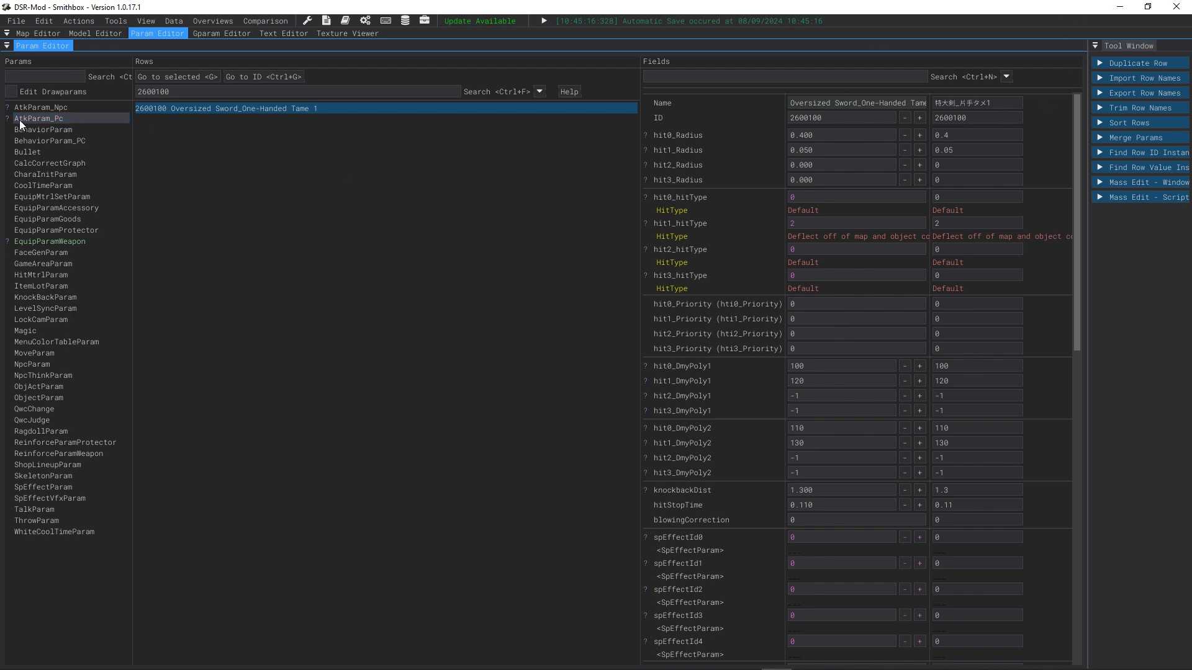
Step: Return to DS Anim Studio, orbit the viewport and select the InvokeAttackBehavior event to view its parameters
click(1118, 6)
drag(820, 286, 808, 278)
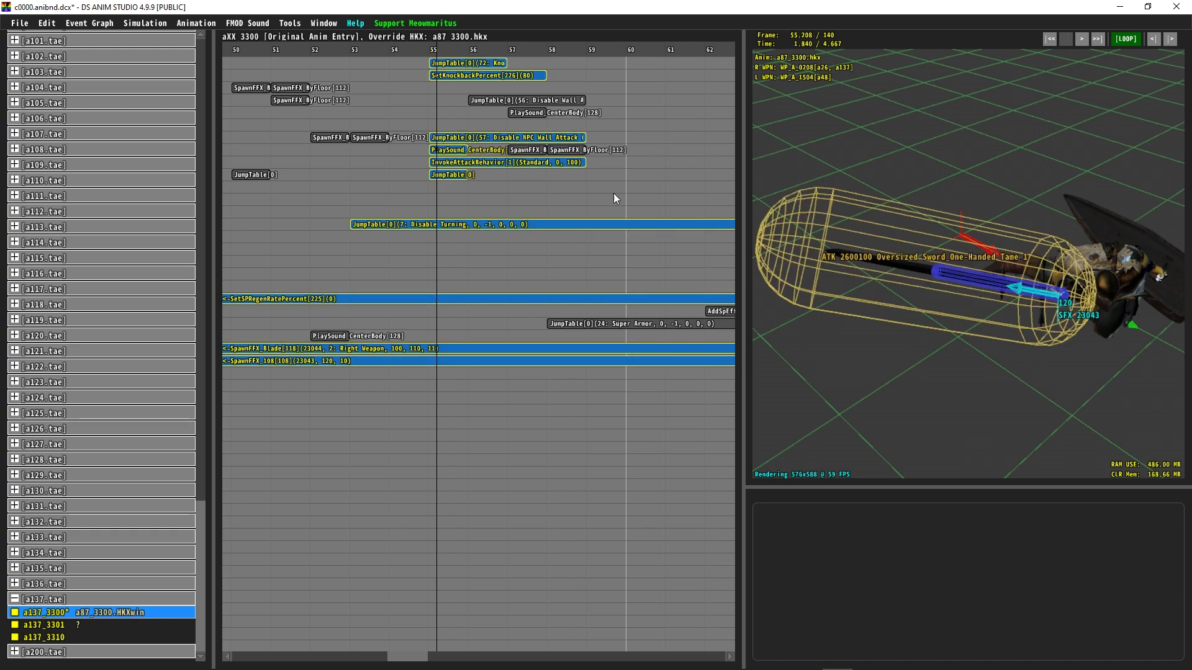
drag(846, 273, 870, 290)
click(545, 163)
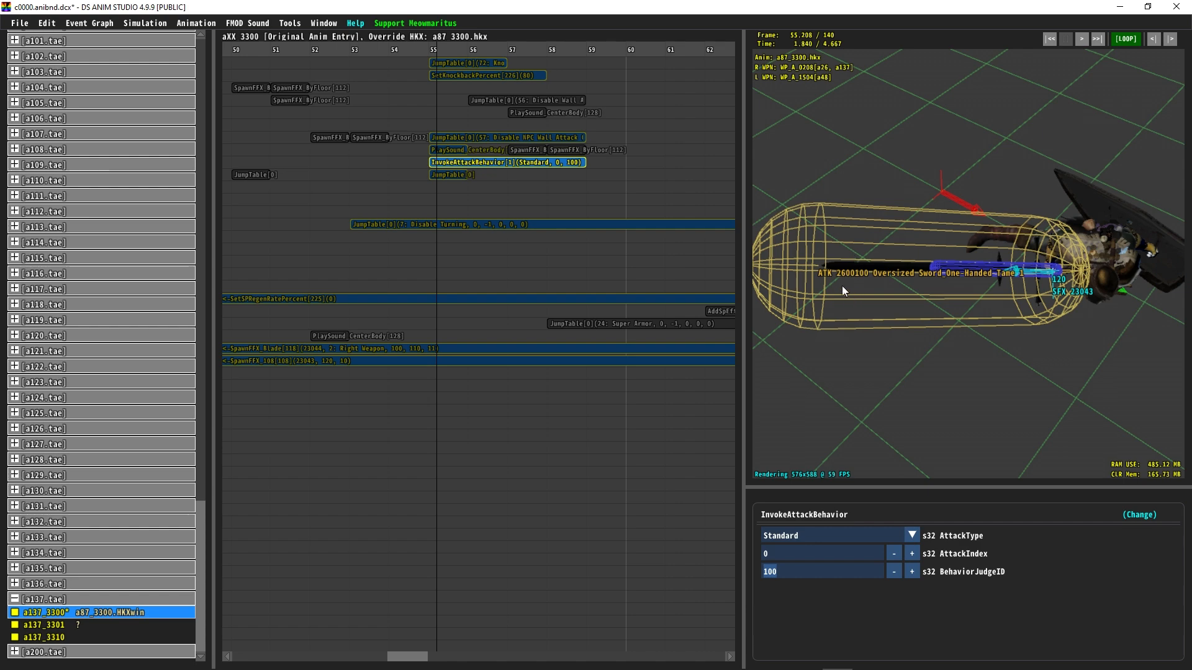
Step: Compare the Zweihander's behaviorVariationId in EquipParamWeapon with the event's BehaviorJudgeID
key(alt+Tab)
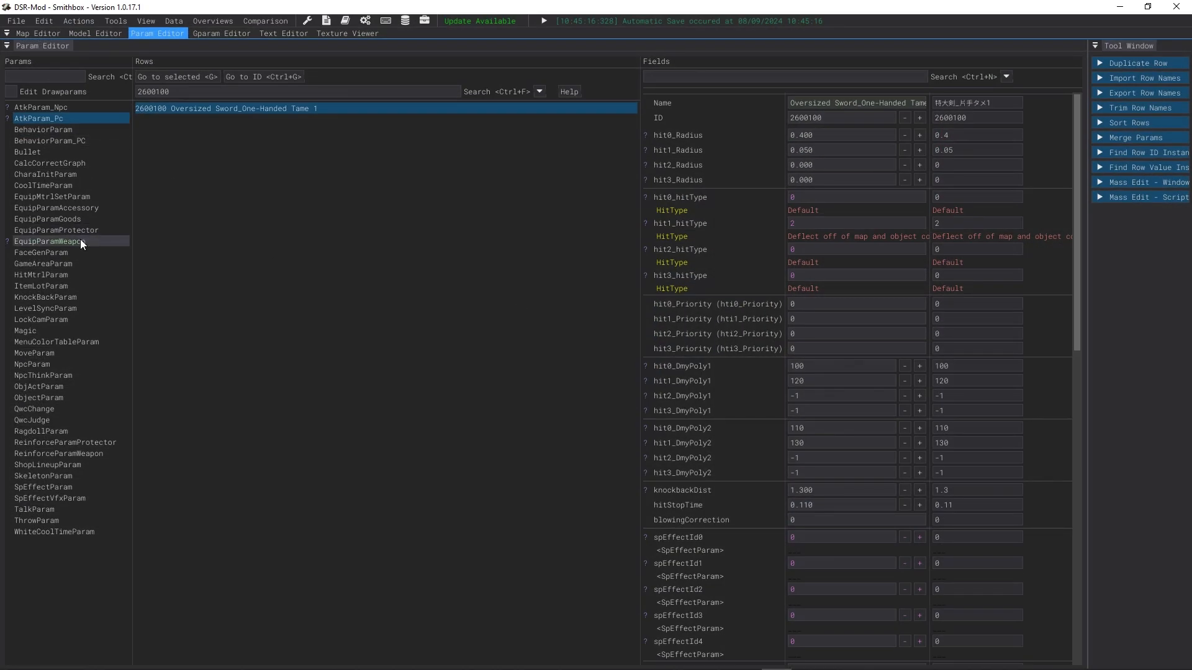
click(80, 241)
click(822, 189)
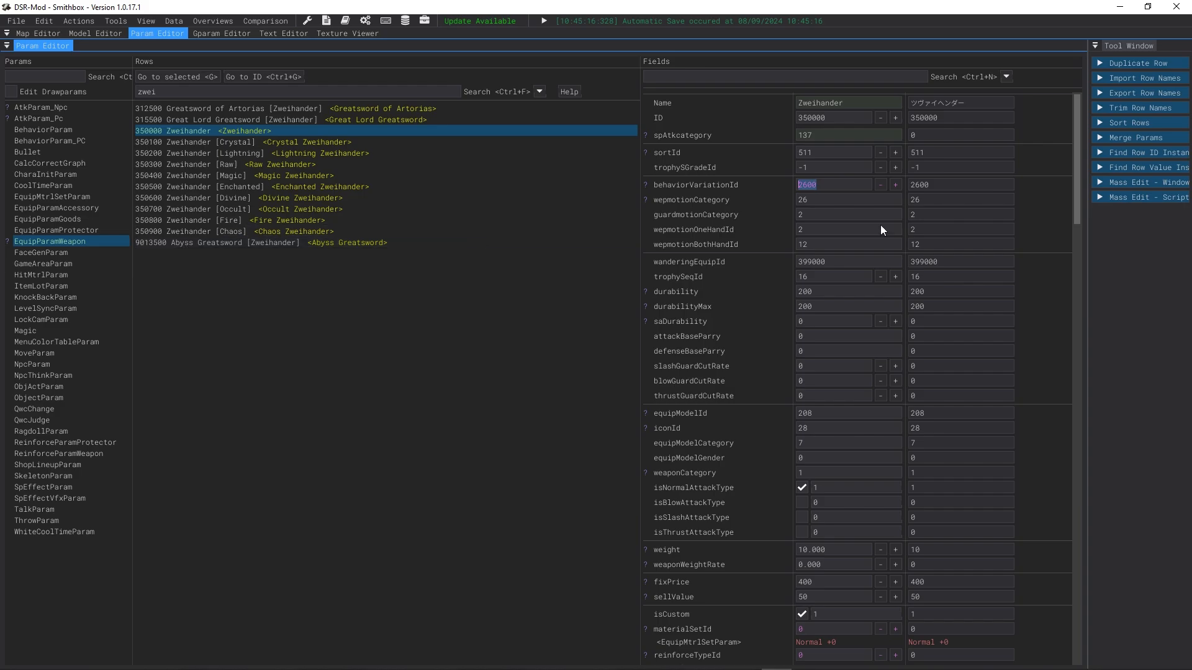
click(1120, 7)
click(820, 571)
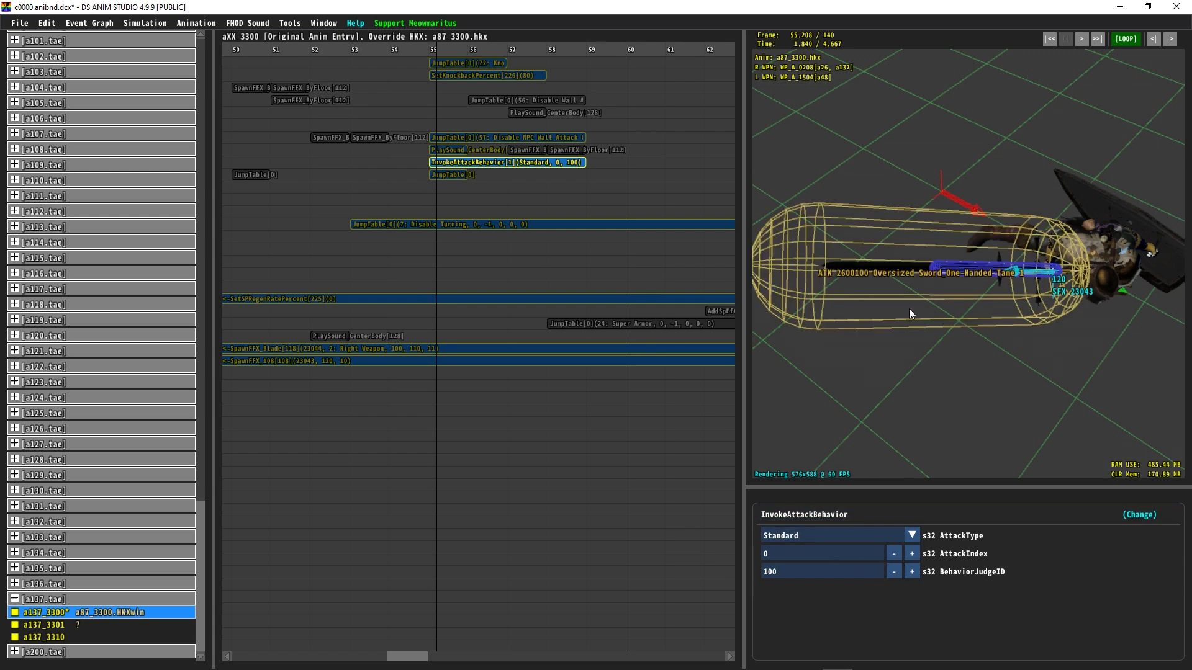
Step: Open BehaviorParam_PC row 102600100 Oversized Sword_One-Handed Tame 1 in Smithbox
key(alt+Tab)
click(64, 241)
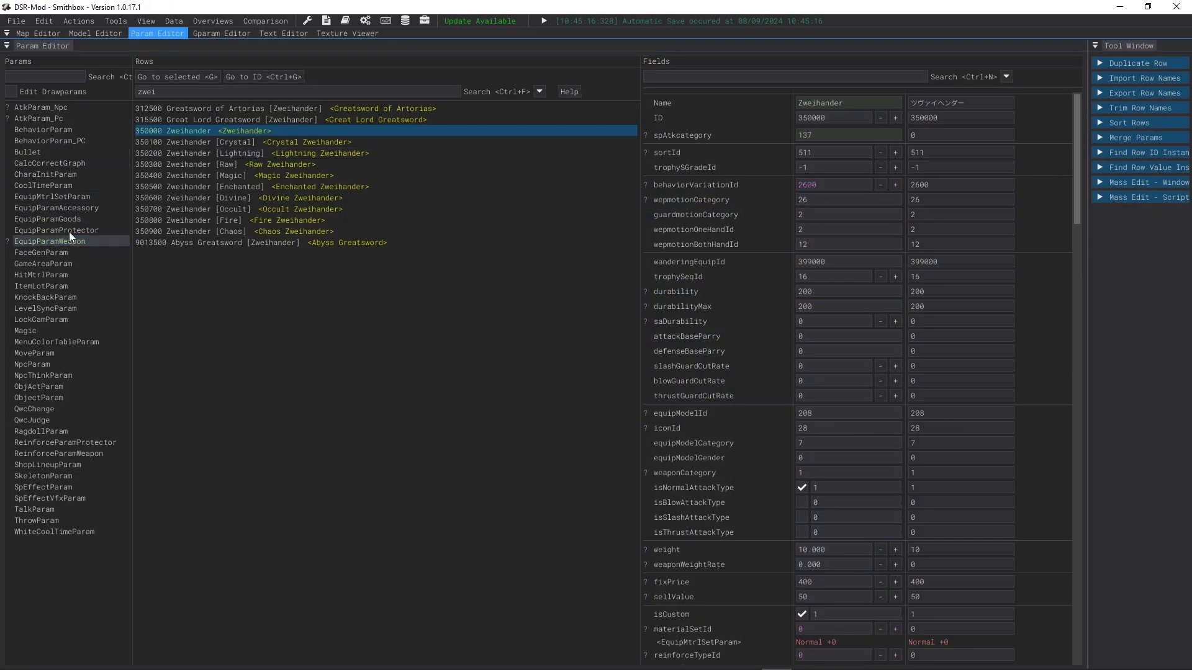
click(27, 117)
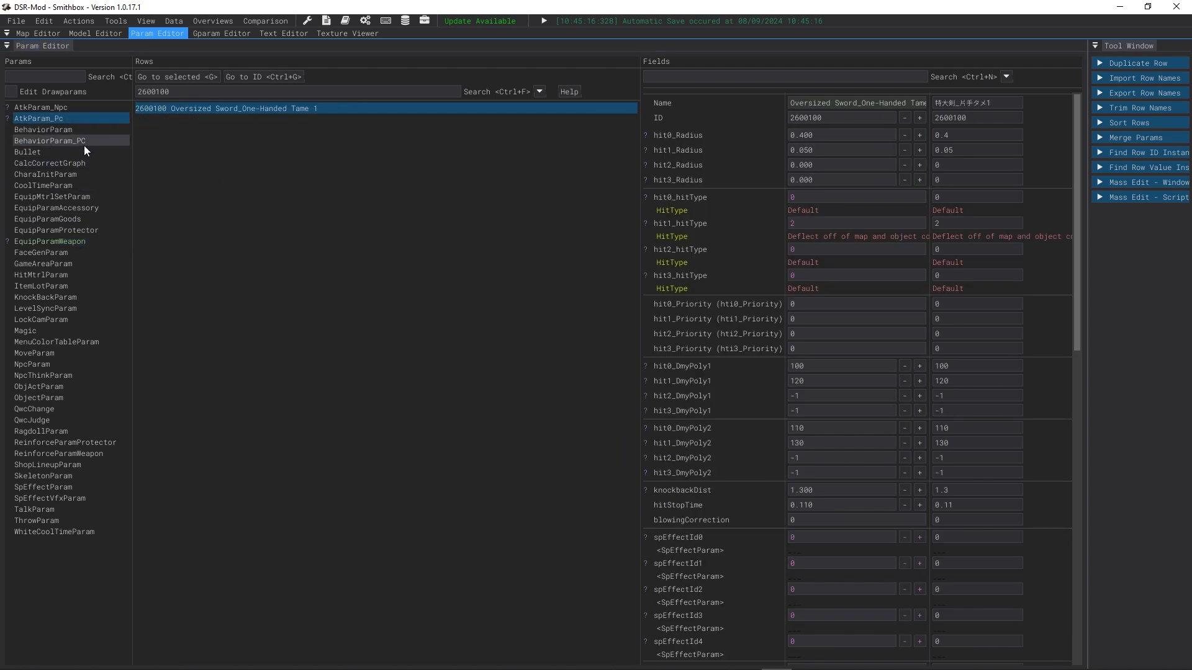
click(38, 140)
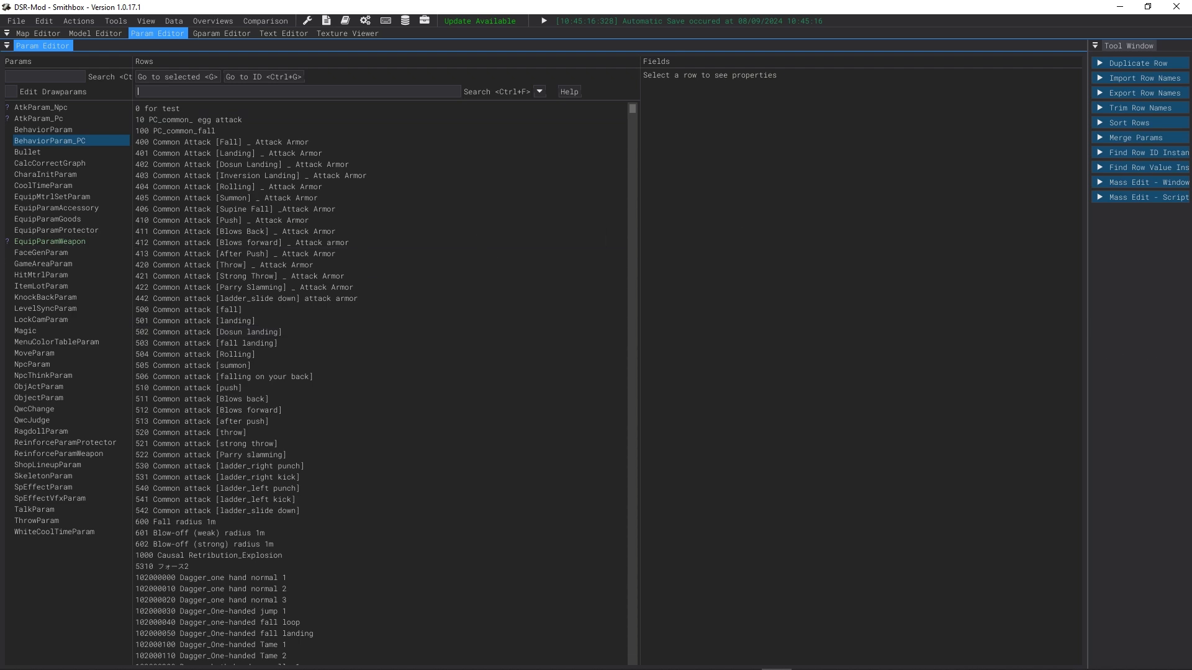
text(2600)
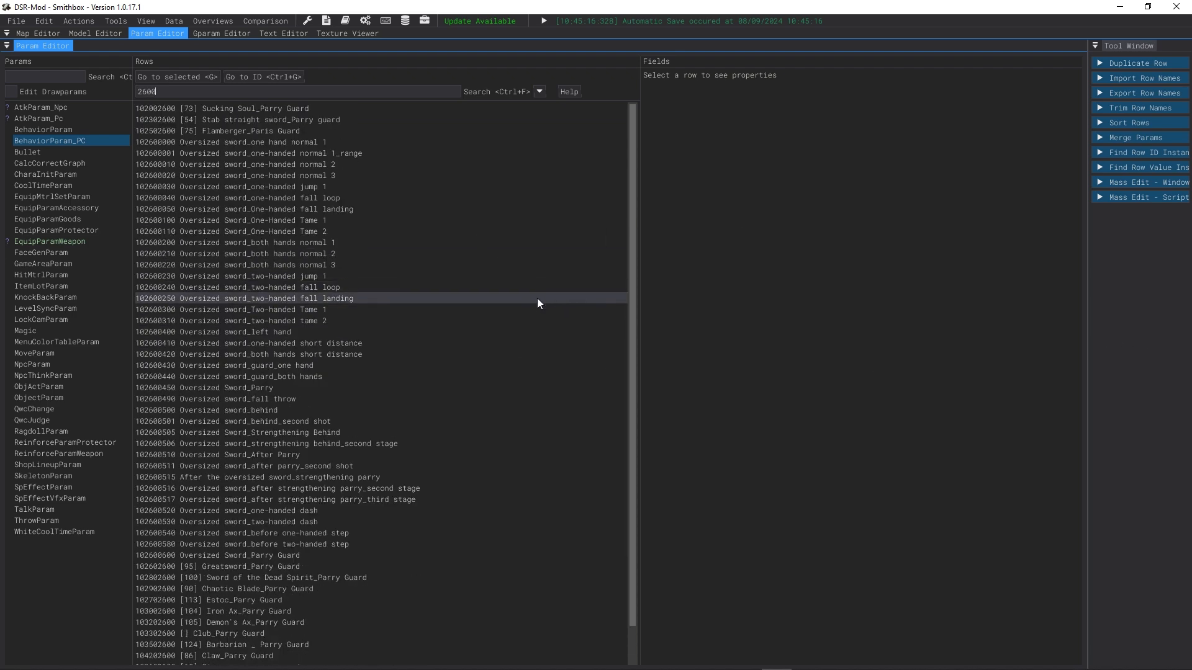
text(100)
click(233, 108)
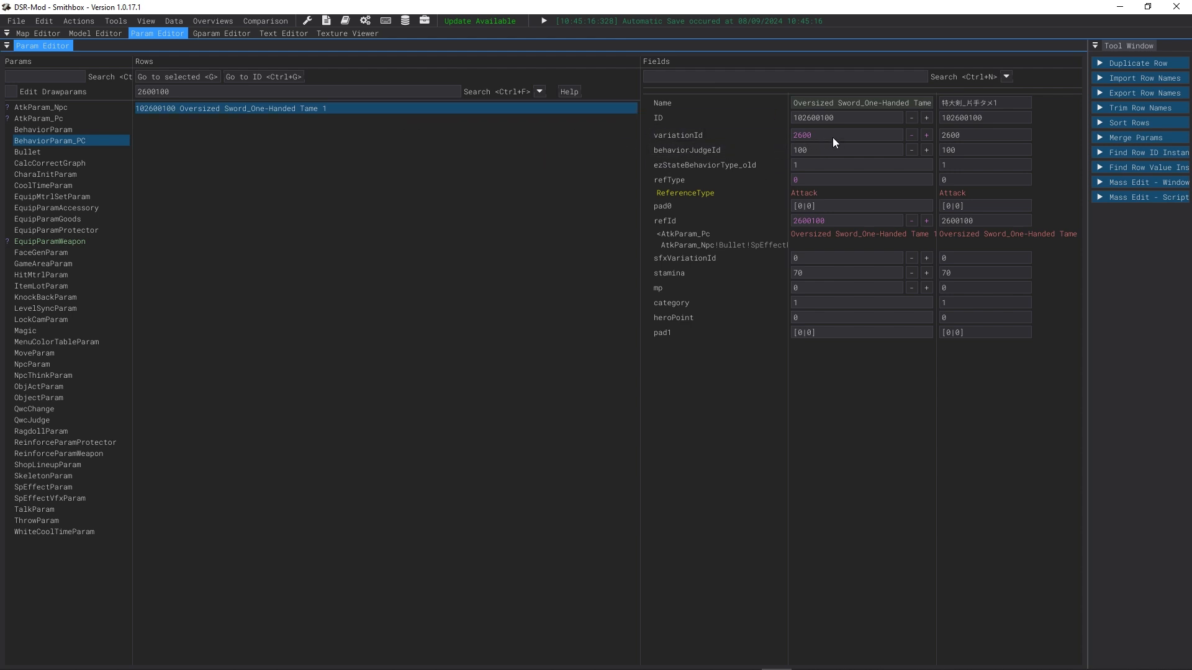
Step: Cross-check the Zweihander's behaviorVariationId against the behaviorJudgeId of BehaviorParam_PC row 102600100
click(28, 241)
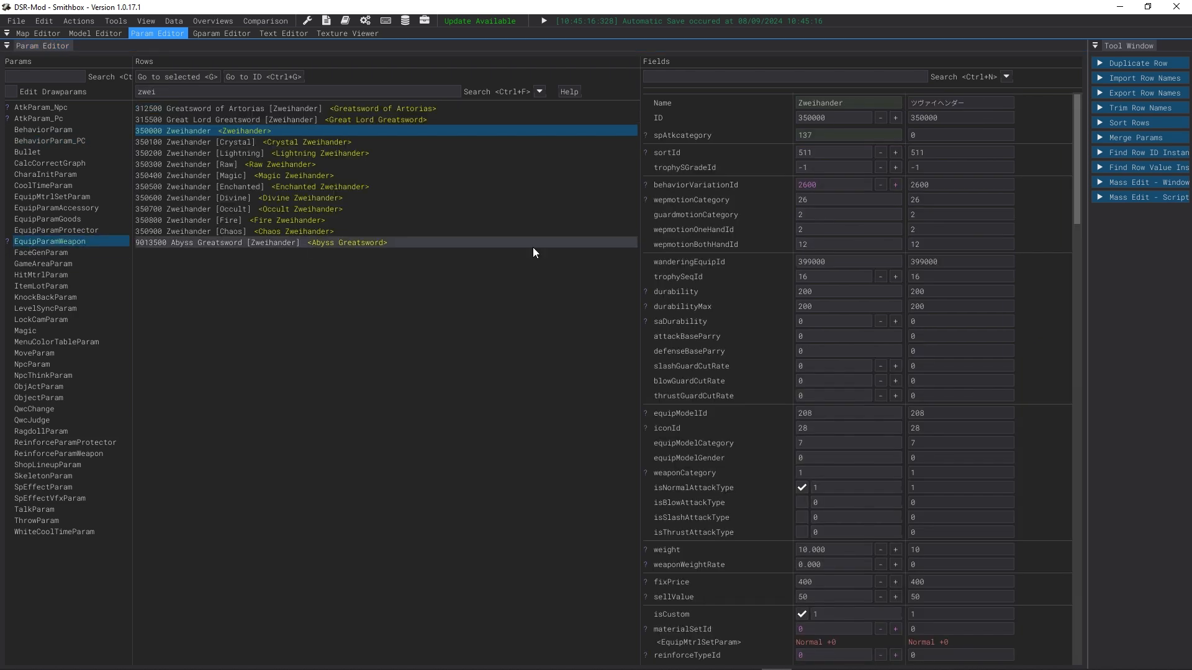
click(813, 185)
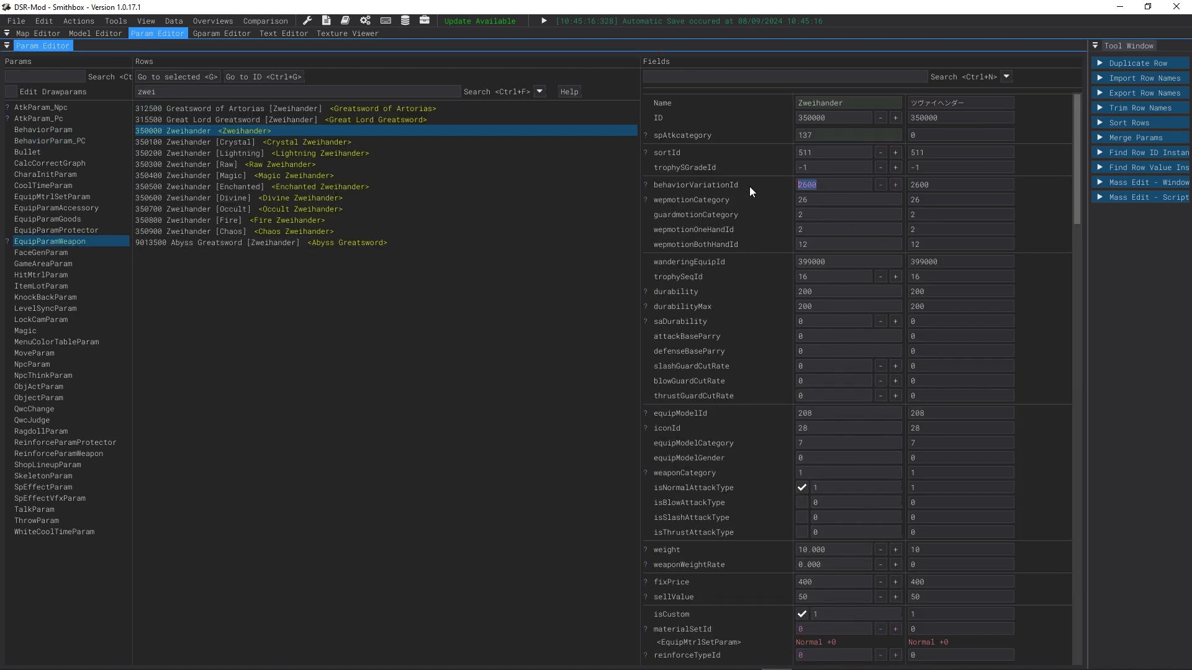
click(35, 120)
click(51, 141)
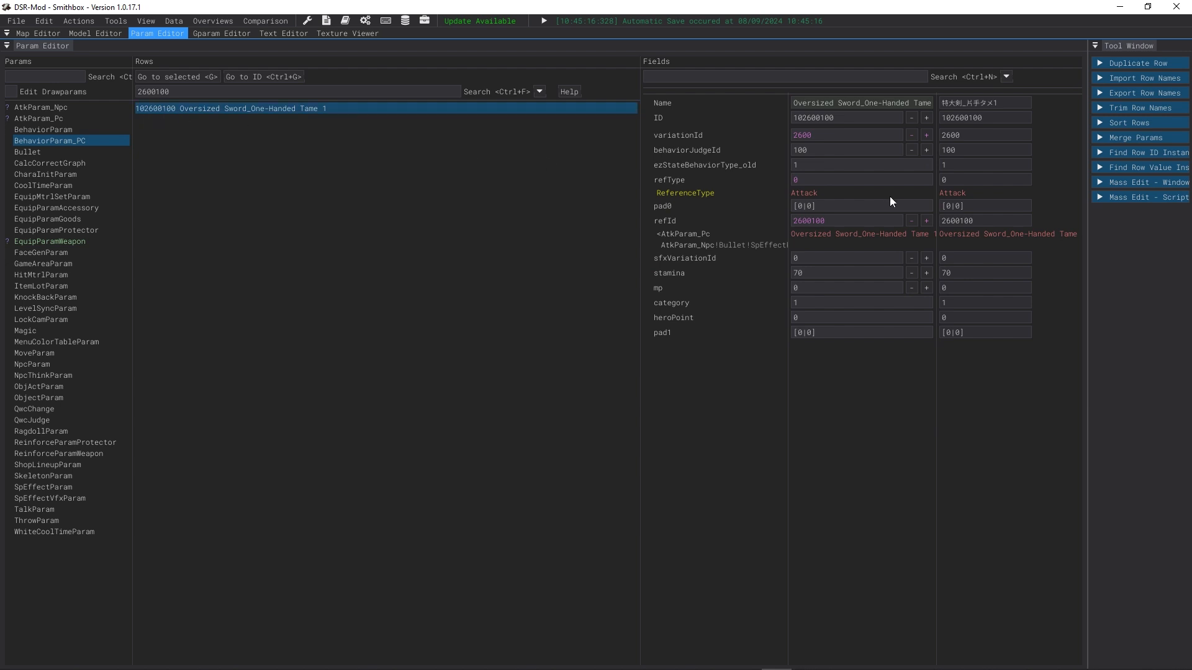
click(831, 151)
click(1117, 8)
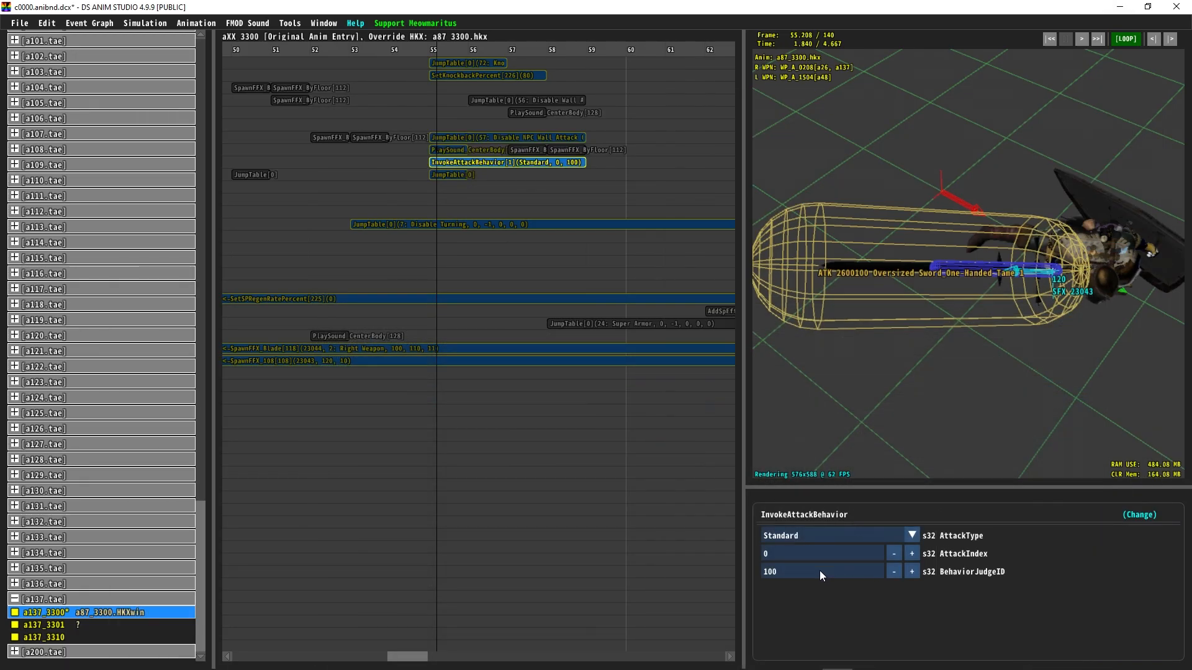
key(alt+Tab)
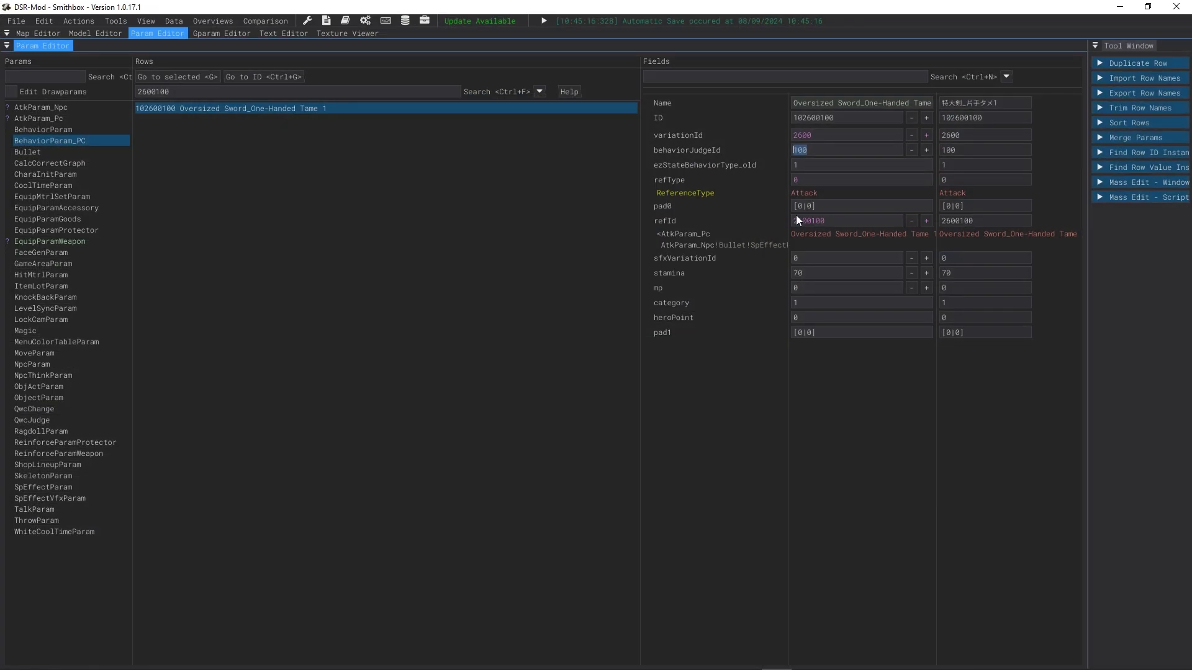
Step: Narrow the field-name column of the BehaviorParam_PC fields table
click(751, 230)
right_click(671, 232)
click(664, 230)
drag(784, 237, 757, 244)
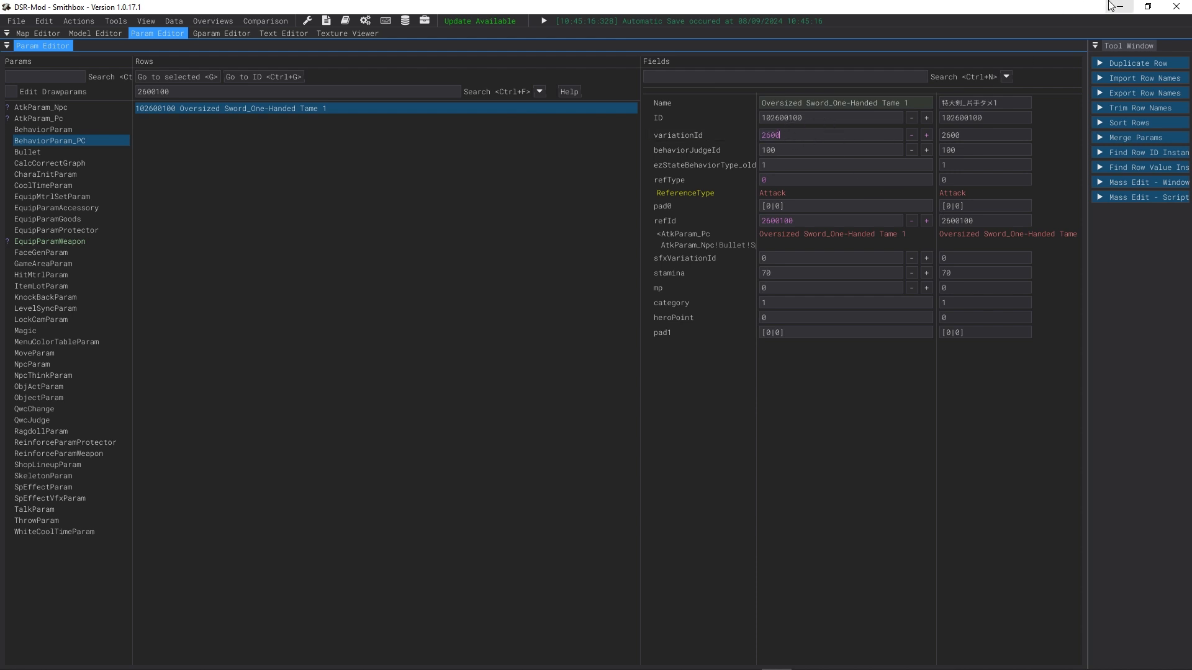
Step: Clear the EquipParamWeapon row filter and open the Greatsword row 351000 to compare its behaviorVariationId
click(50, 240)
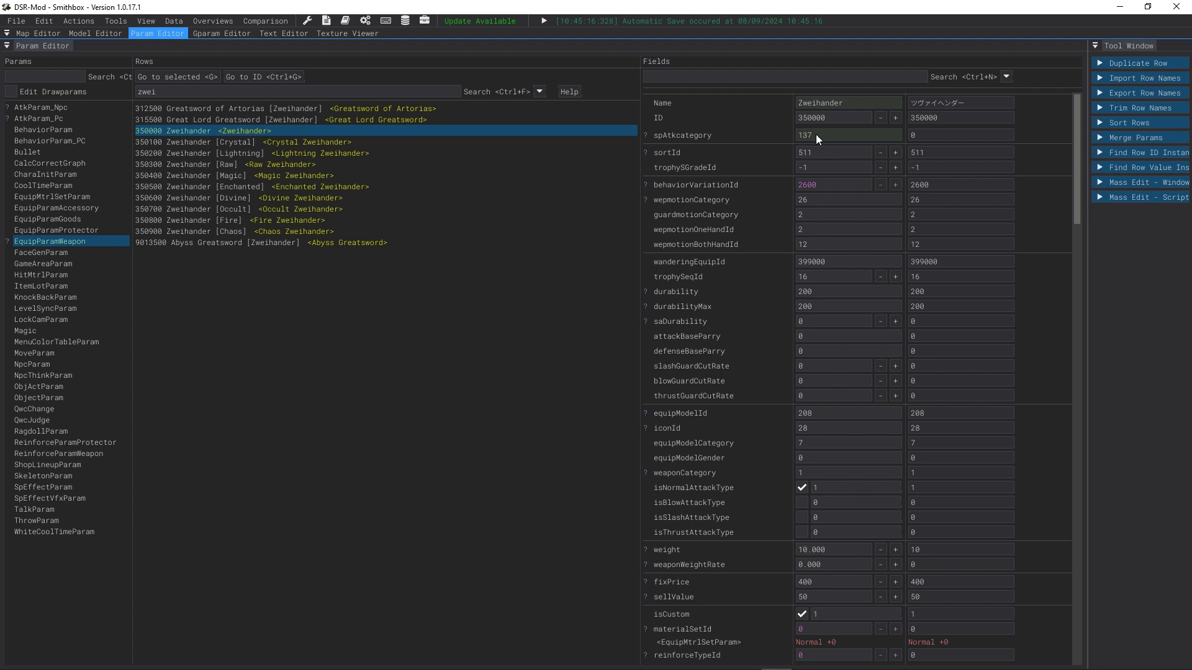
click(829, 184)
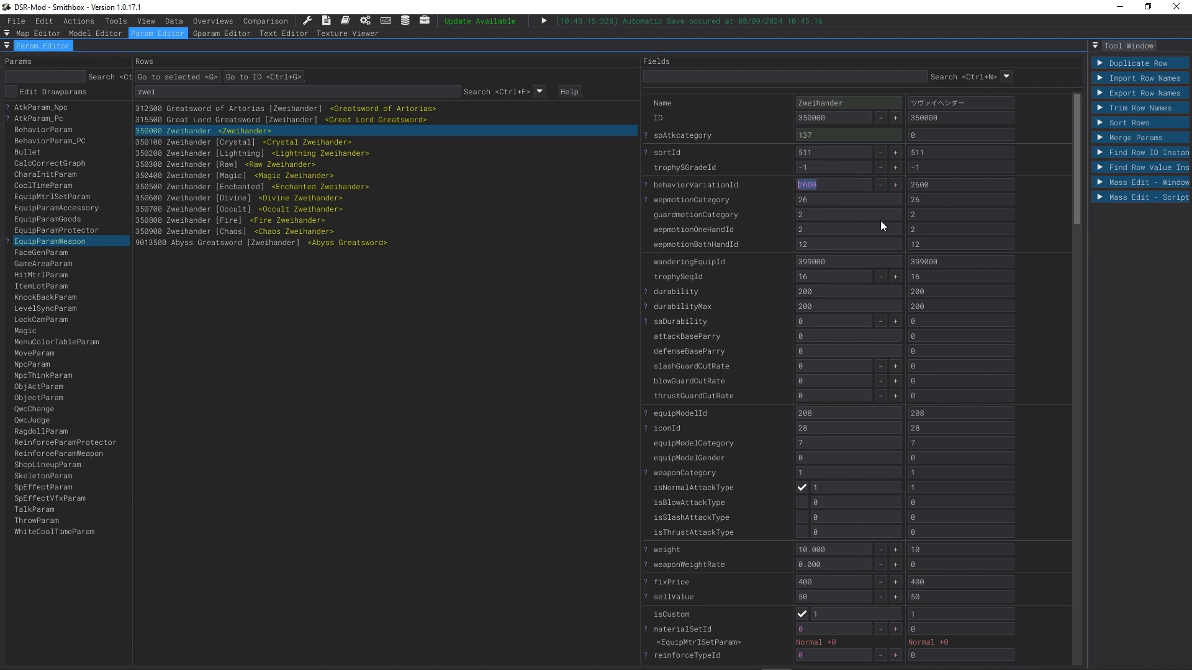
drag(173, 93, 118, 114)
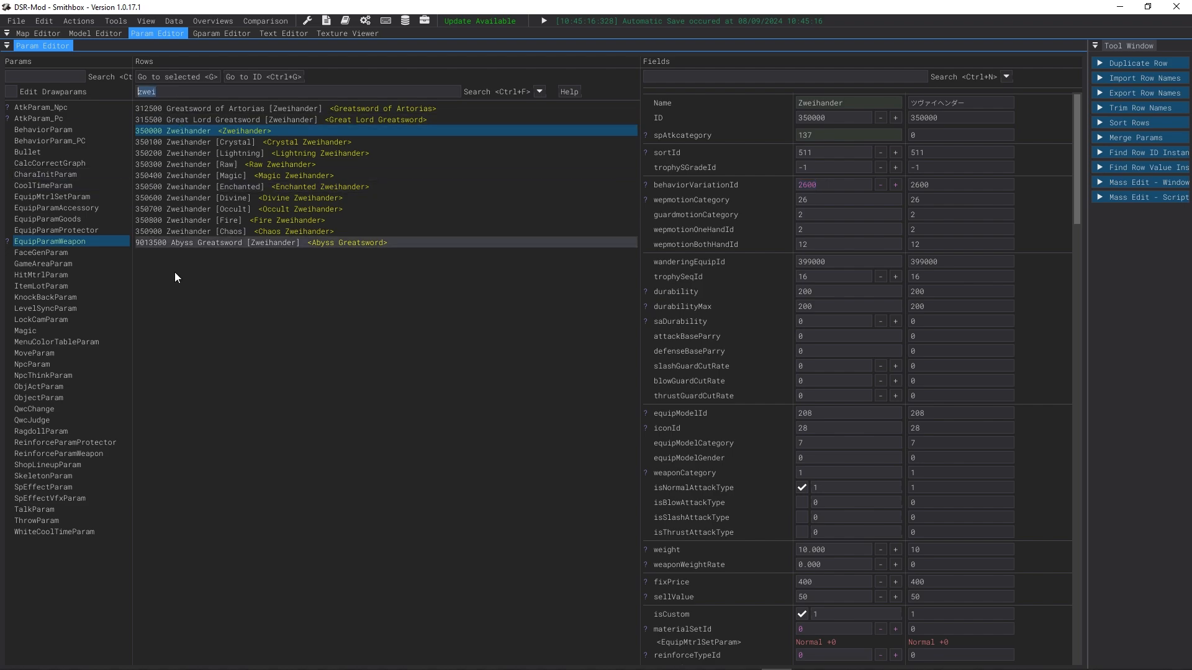
key(BackSpace)
drag(894, 5, 745, 4)
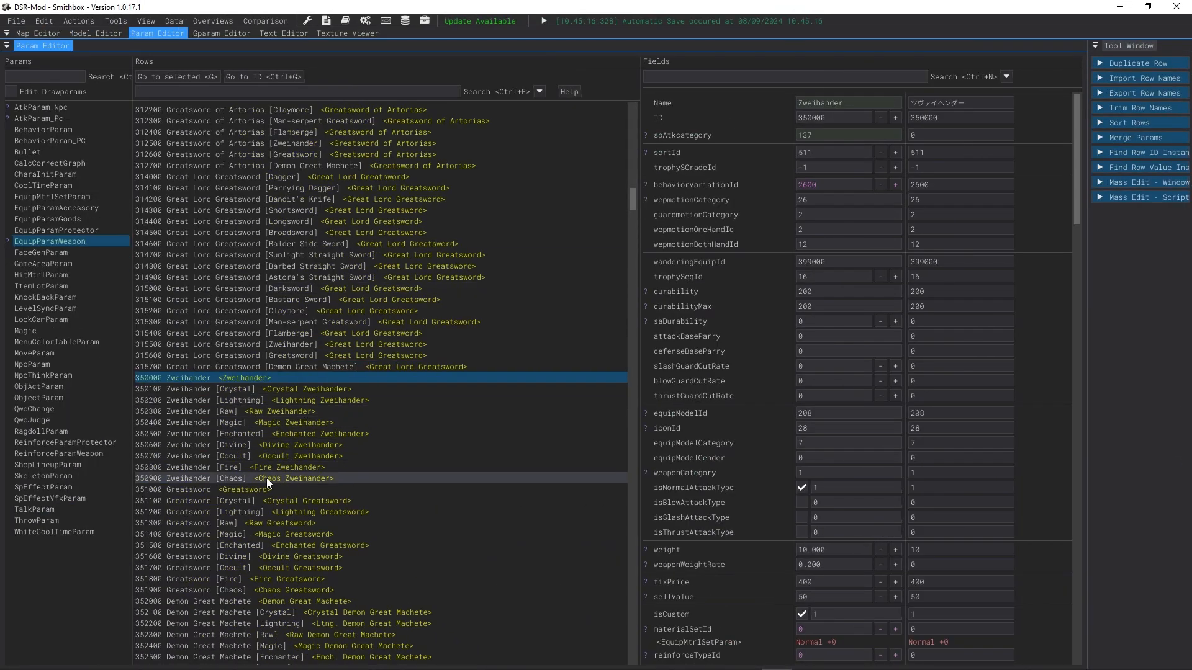
click(257, 490)
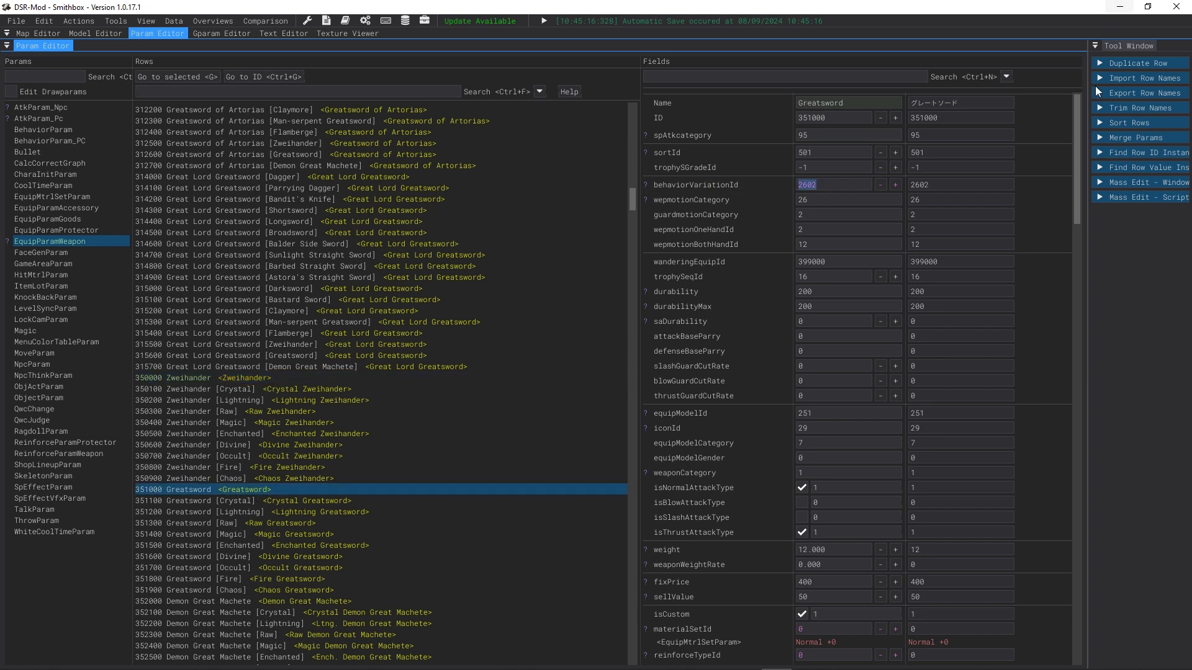
Step: In DS Anim Studio, equip the Greatsword <351000> as the player's right weapon and preview the attack's hitbox
click(1119, 6)
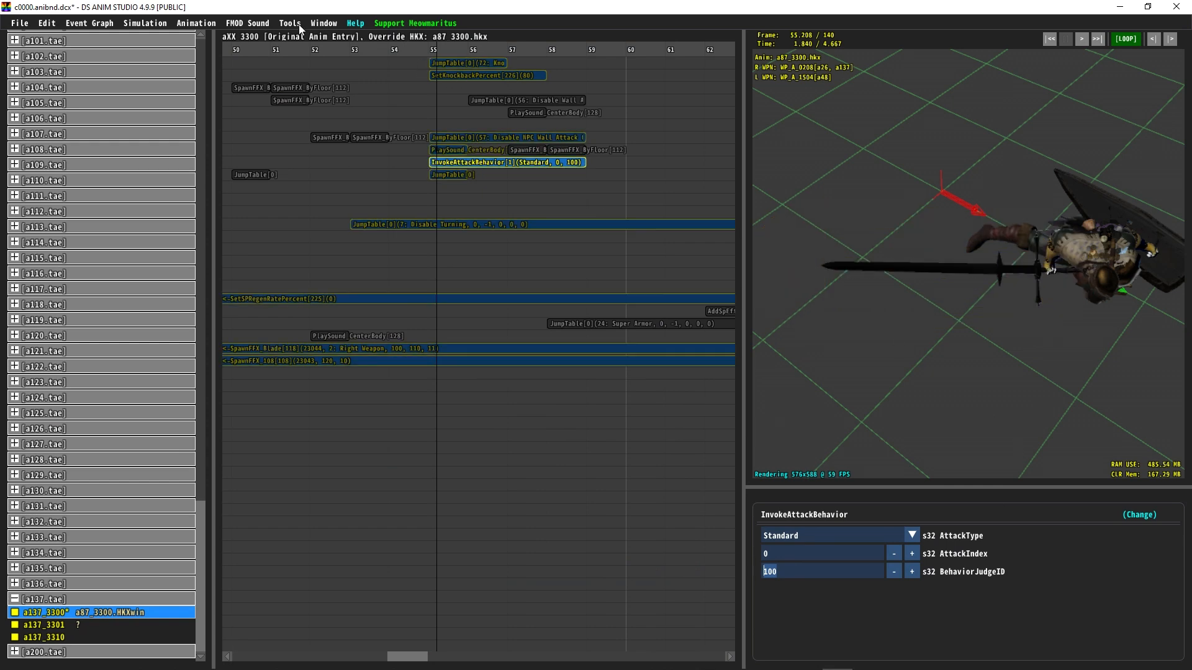
click(189, 23)
mouse_move(324, 23)
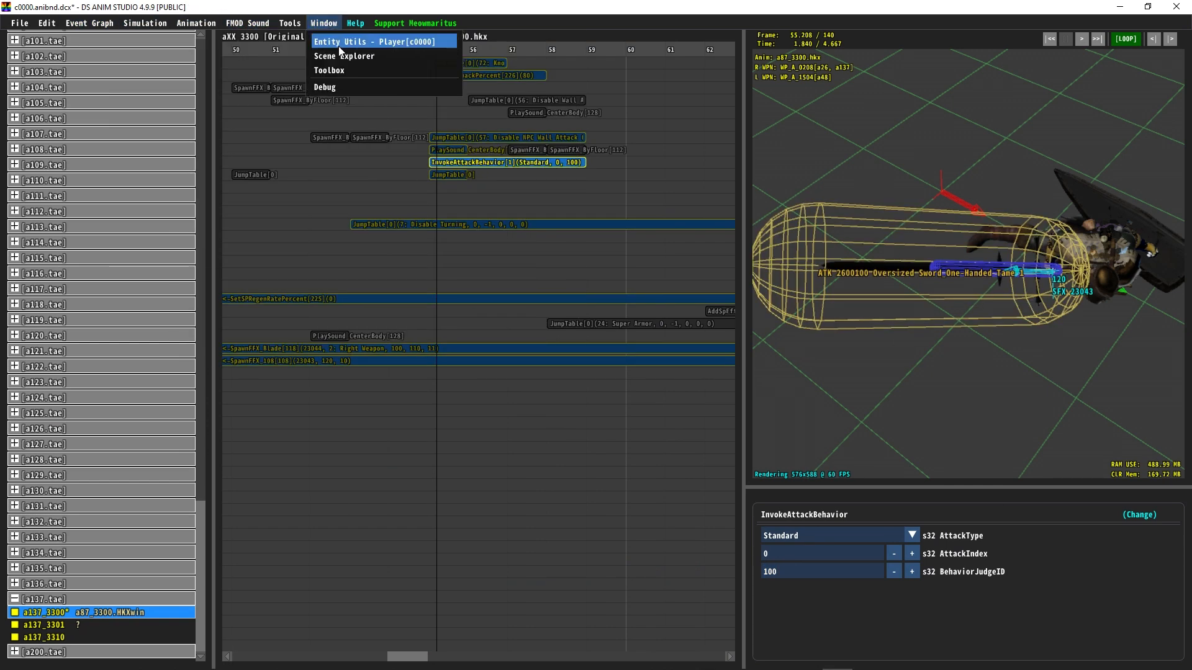
click(341, 43)
drag(943, 267, 1179, 667)
click(877, 226)
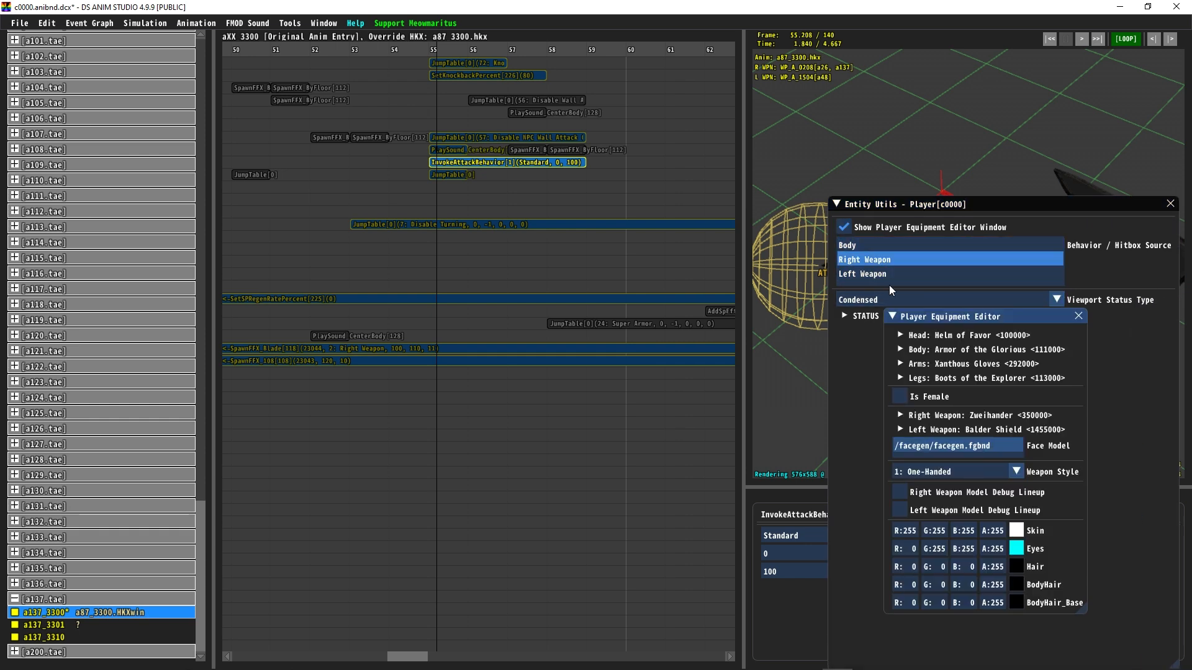
click(959, 415)
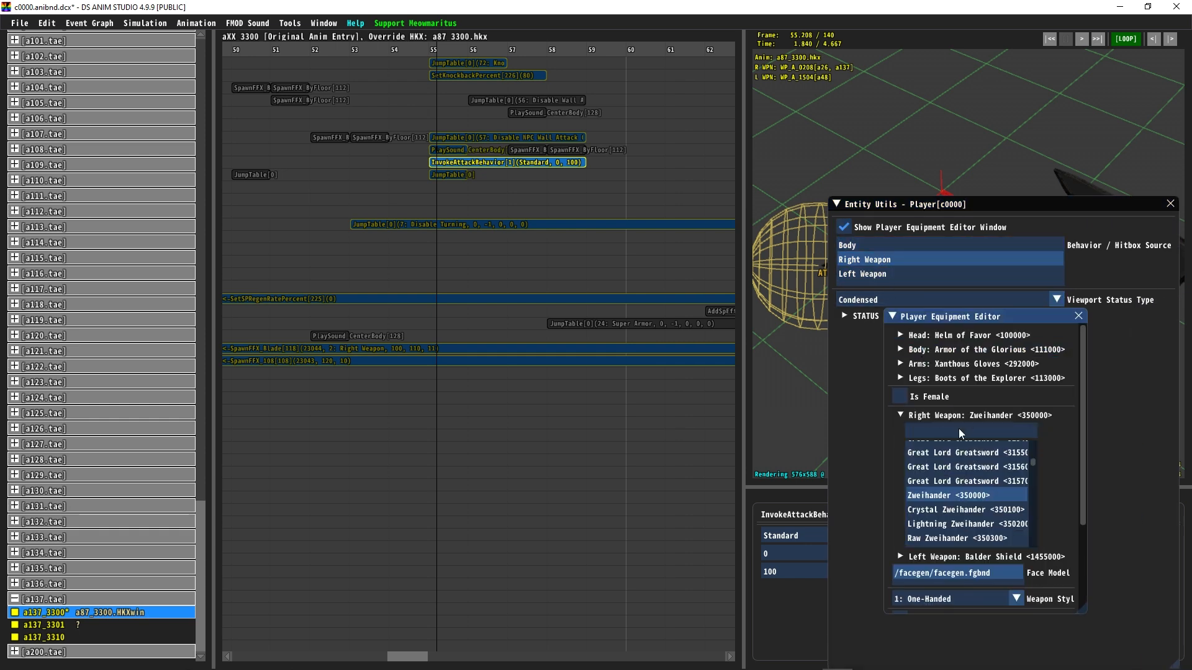
text(greatsw)
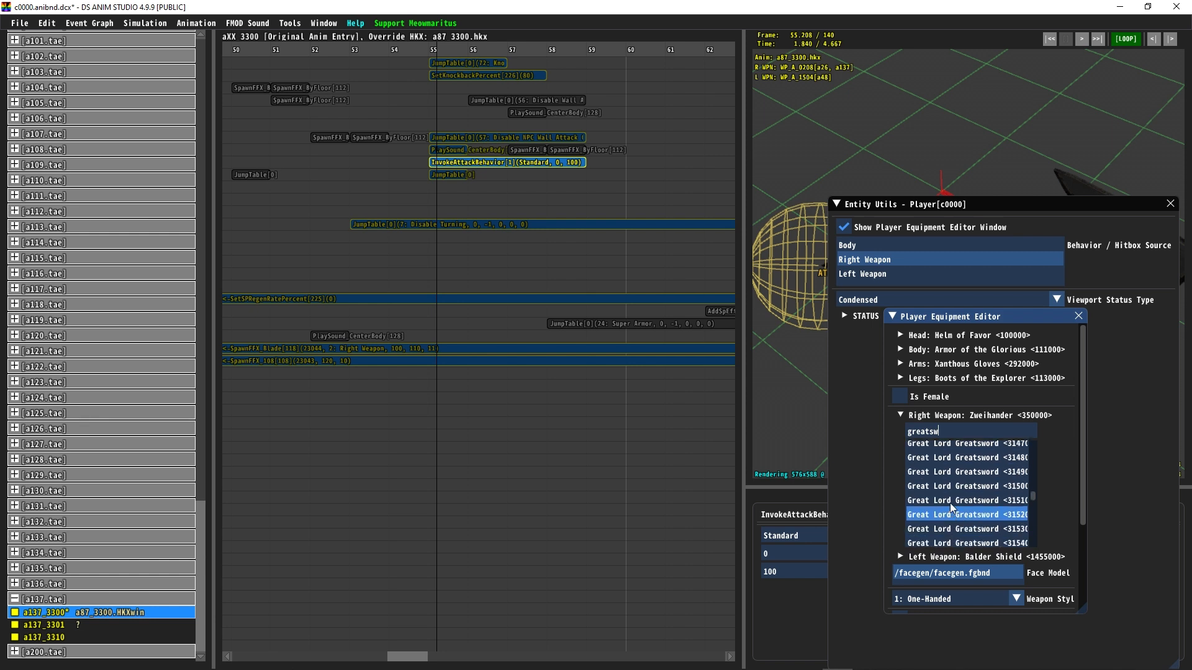
scroll(974, 493, down, 5)
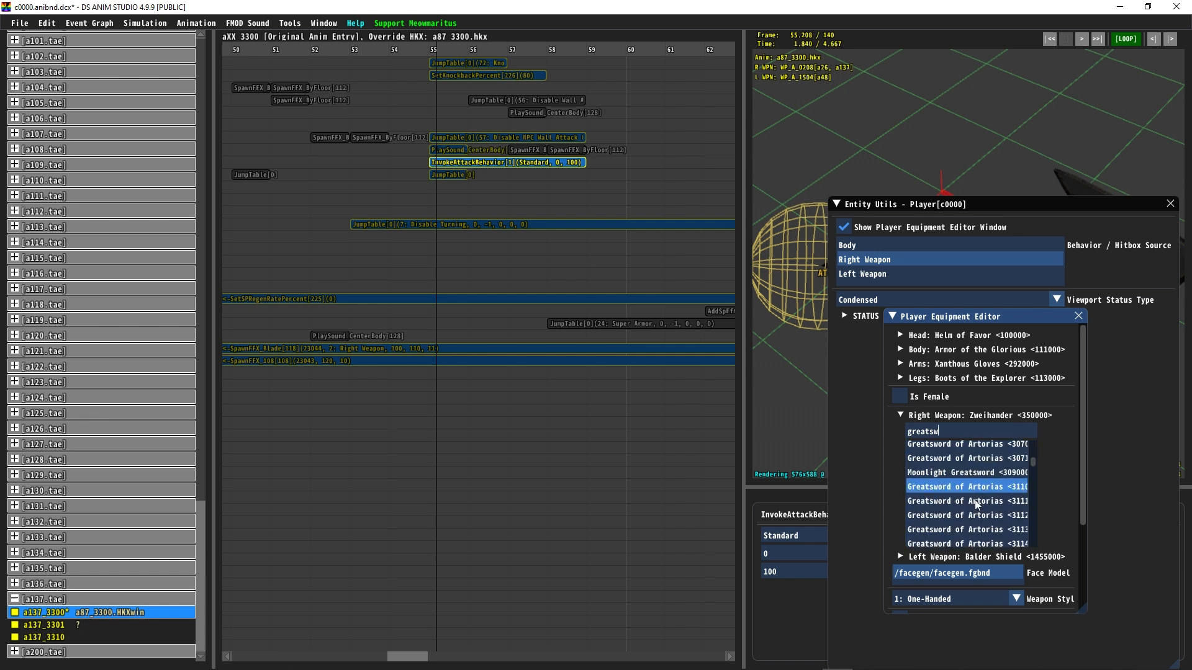
scroll(991, 509, down, 4)
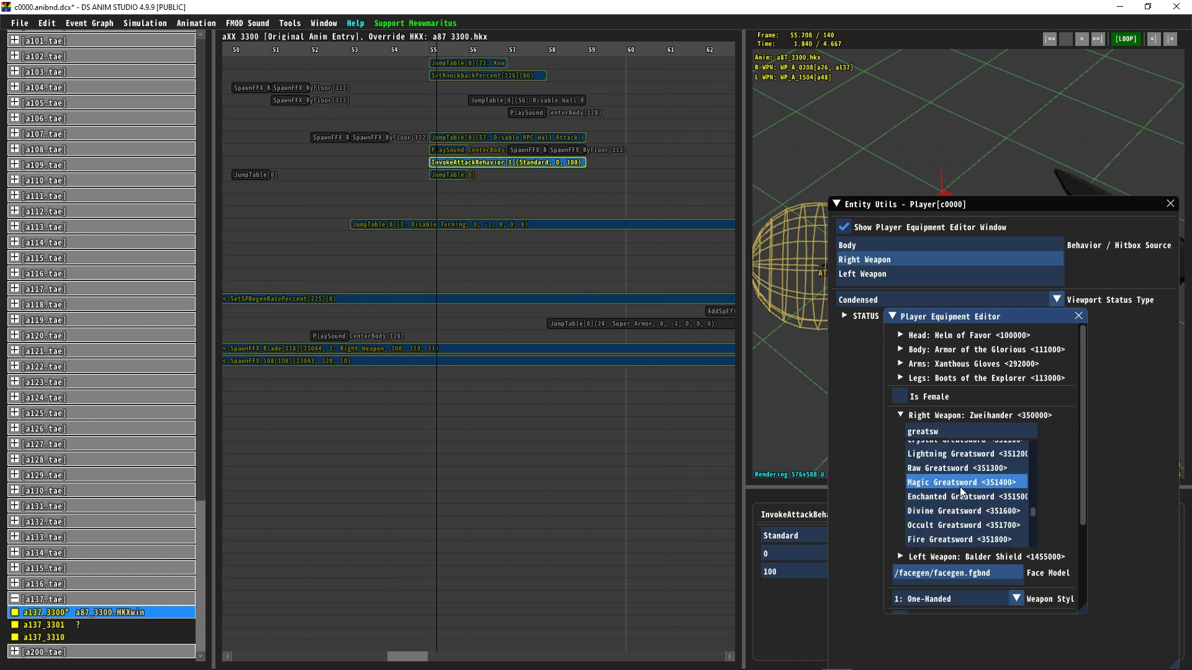
scroll(960, 468, up, 2)
click(962, 495)
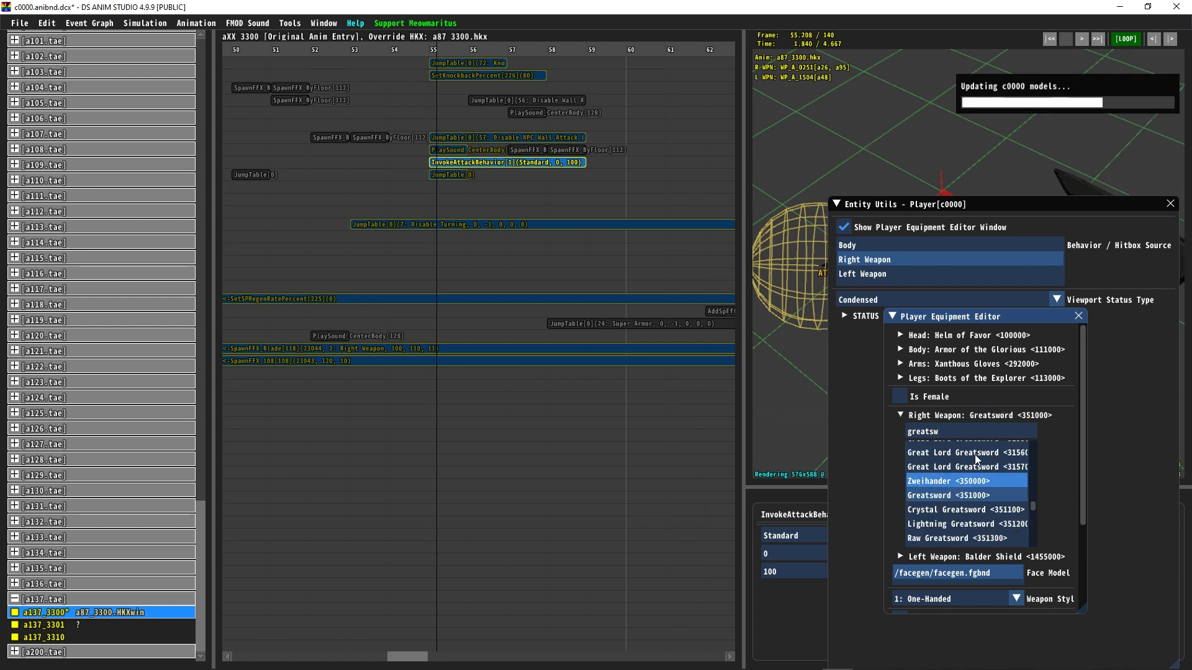
click(1078, 316)
click(1170, 203)
drag(422, 48, 445, 49)
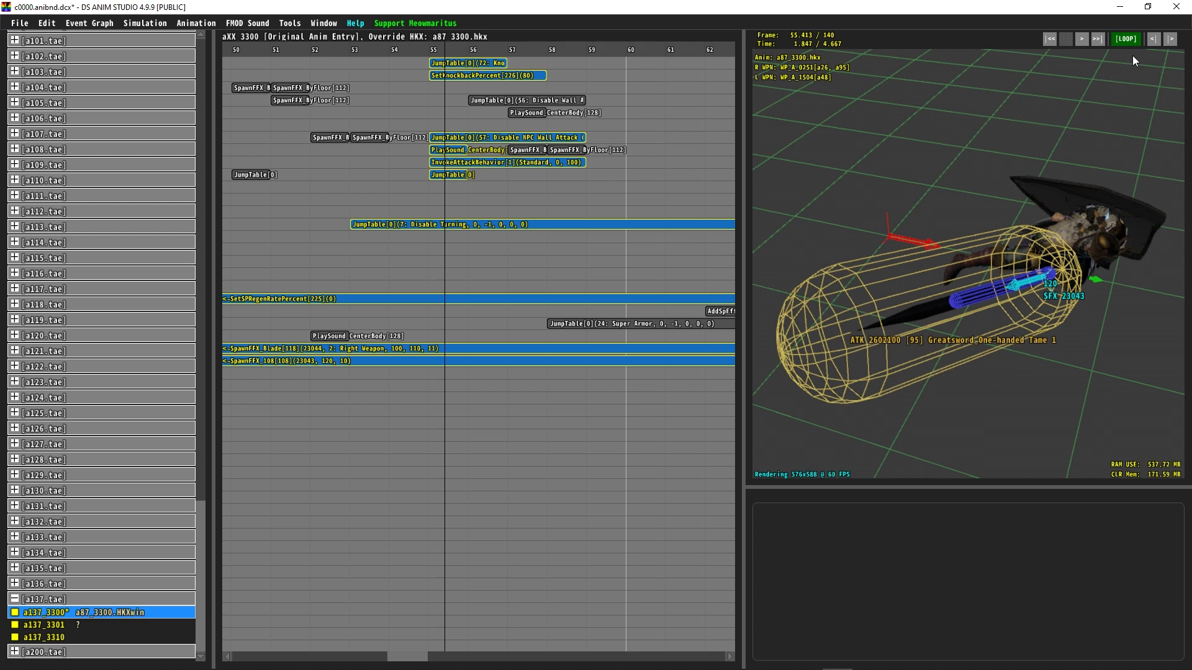
Step: Back in Smithbox, compare the Greatsword's behaviorVariationId, then select the Zweihander row 350000 in EquipParamWeapon
click(1120, 6)
click(787, 660)
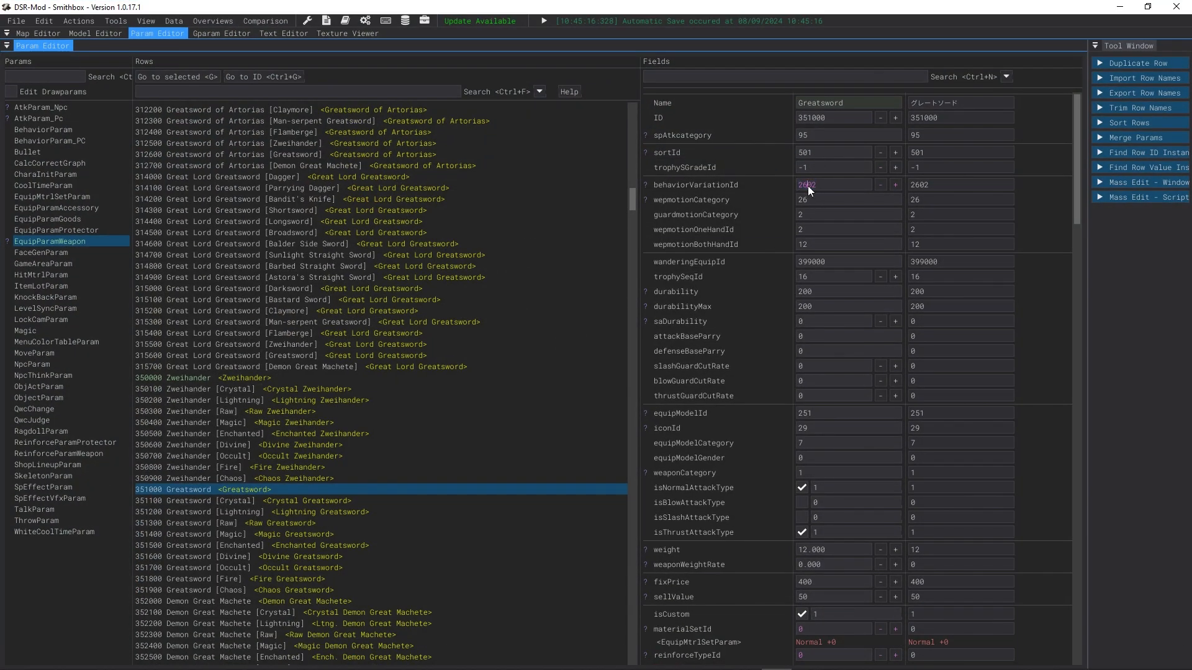
click(818, 200)
click(254, 376)
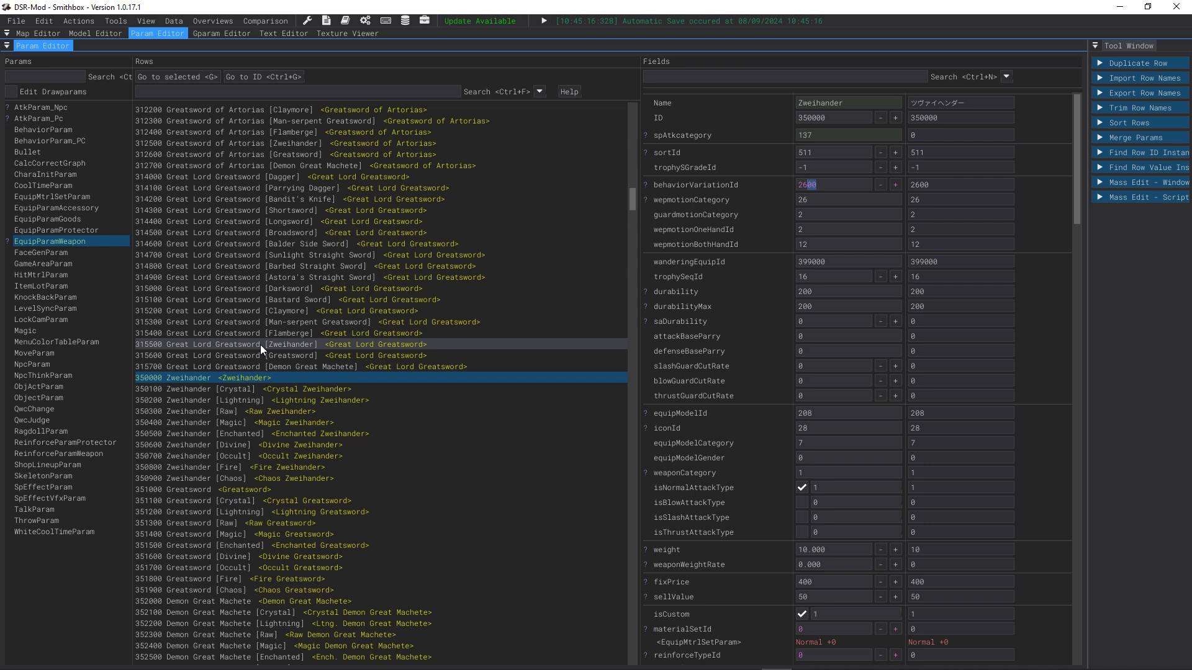
click(1120, 7)
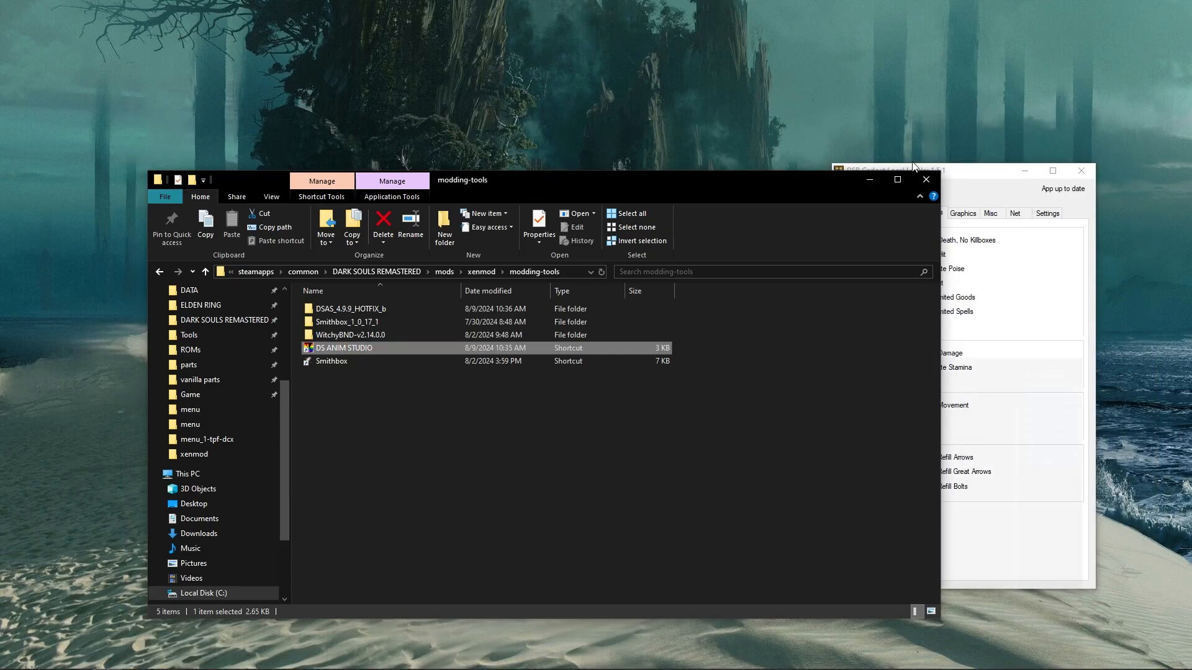
click(807, 663)
click(777, 663)
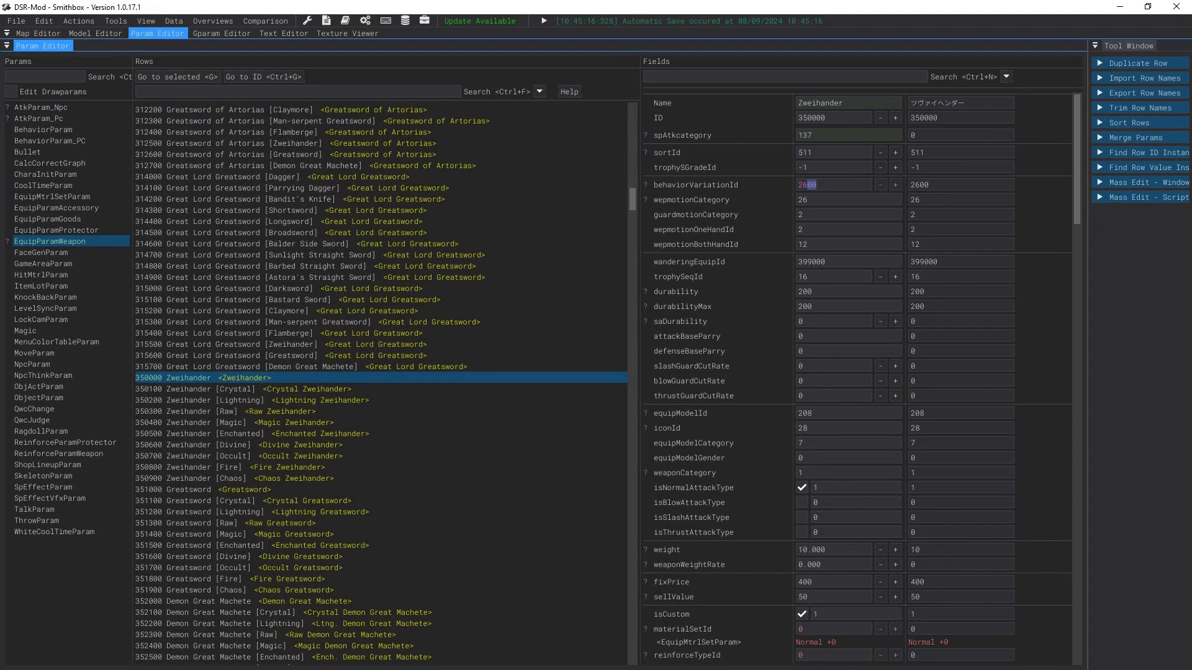
Step: In DS Anim Studio, open animation a26_3000 and inspect its InvokeAttackBehavior event's parameters
key(alt+Tab)
scroll(171, 502, up, 15)
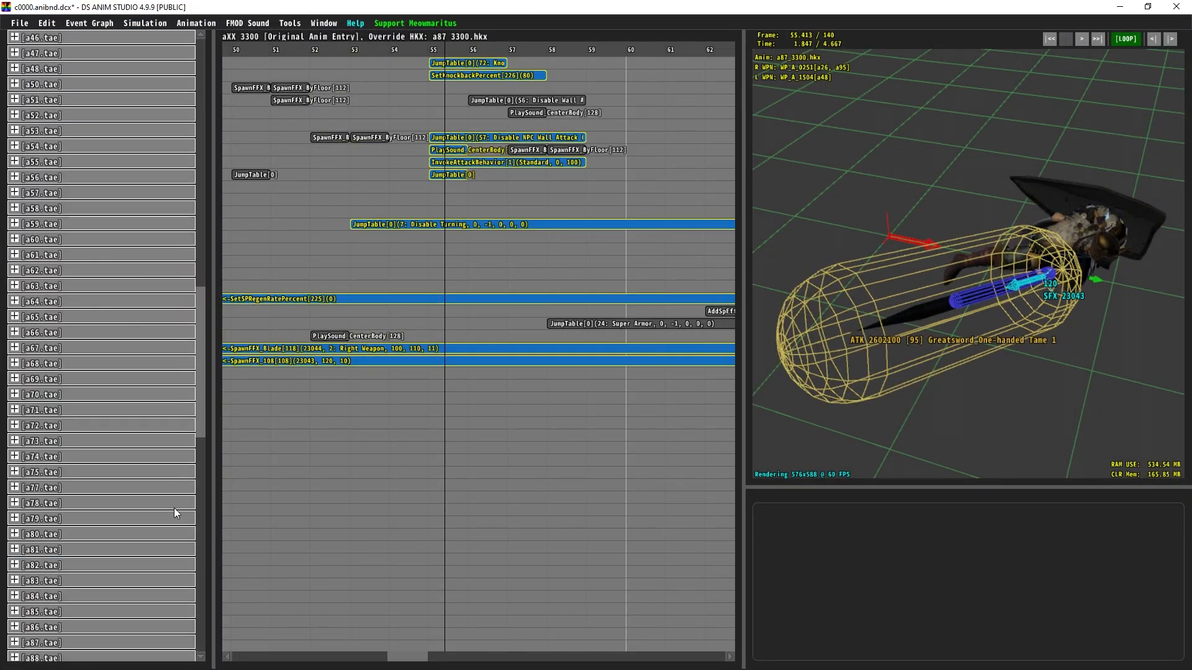
scroll(70, 355, up, 15)
click(69, 146)
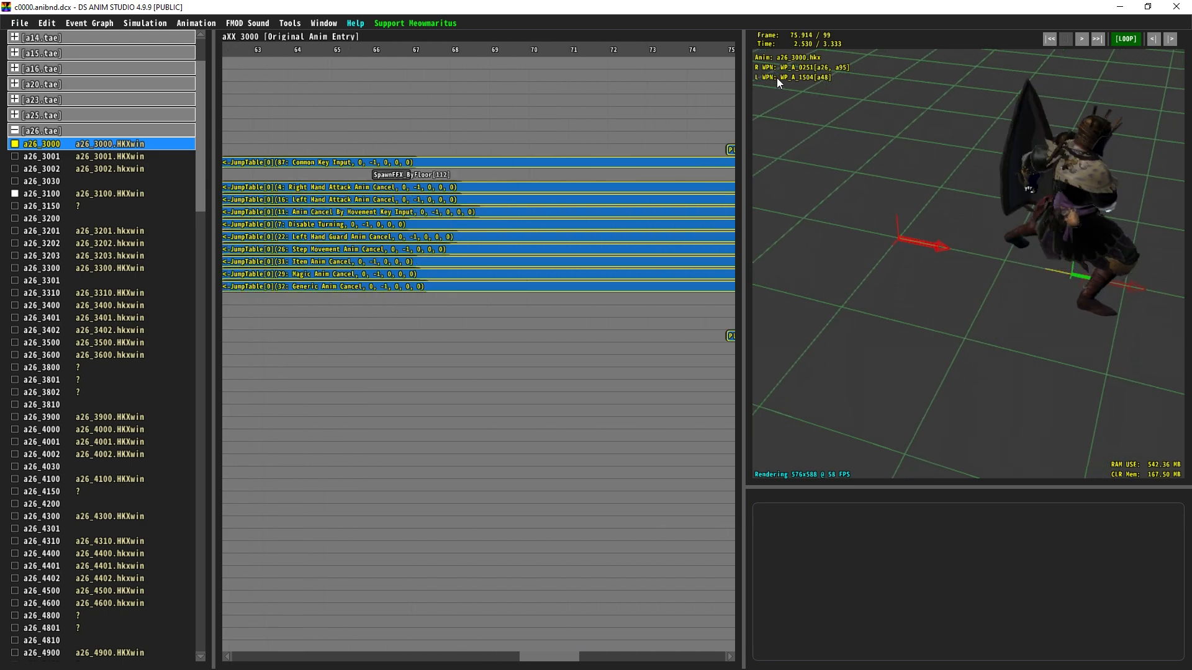
drag(742, 158, 556, 160)
drag(956, 235, 977, 261)
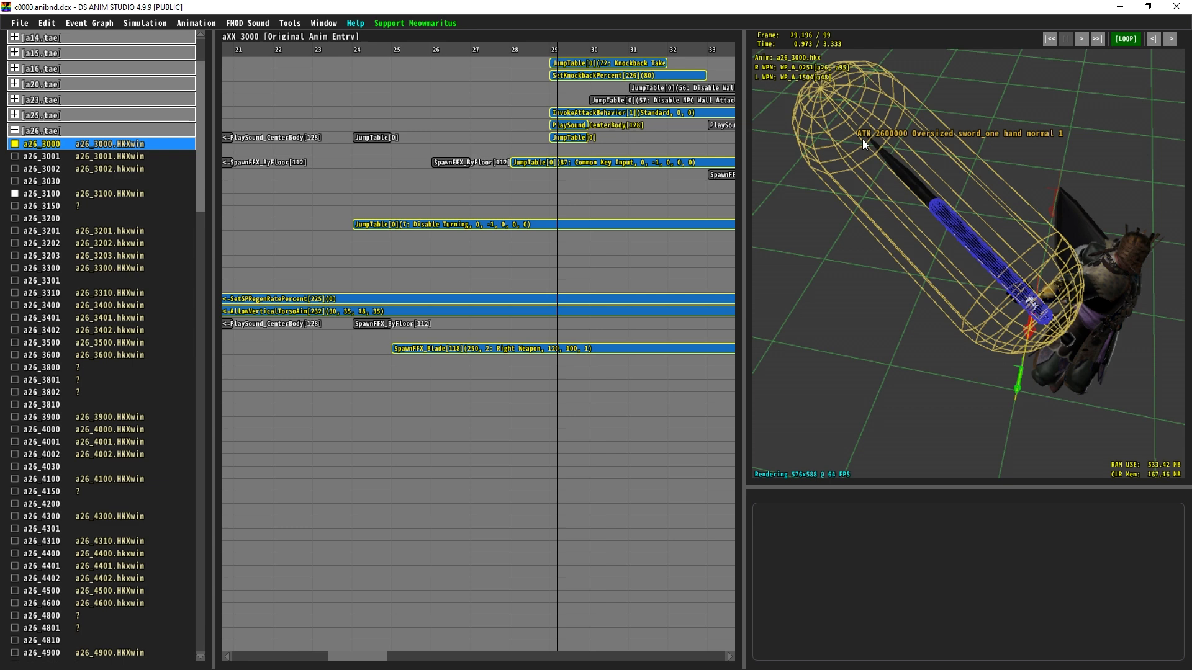
click(573, 112)
click(804, 571)
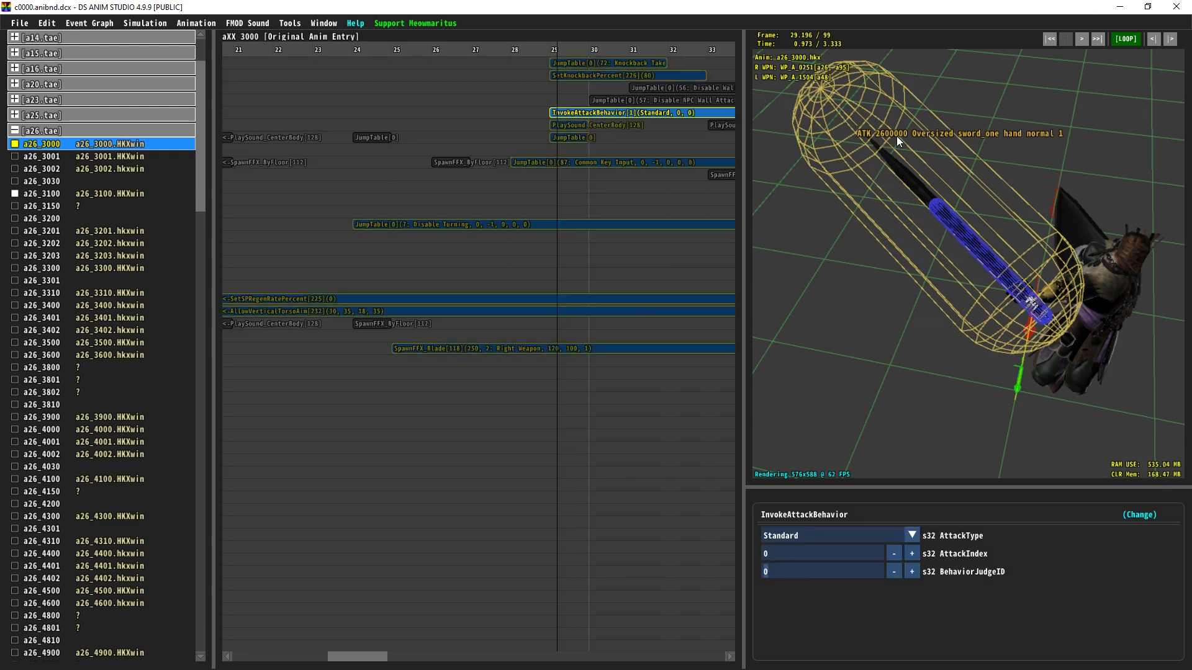
Step: In Smithbox, open BehaviorParam_PC and filter the rows by 2600000 to view the Oversized sword one hand normal 1 row
click(1120, 7)
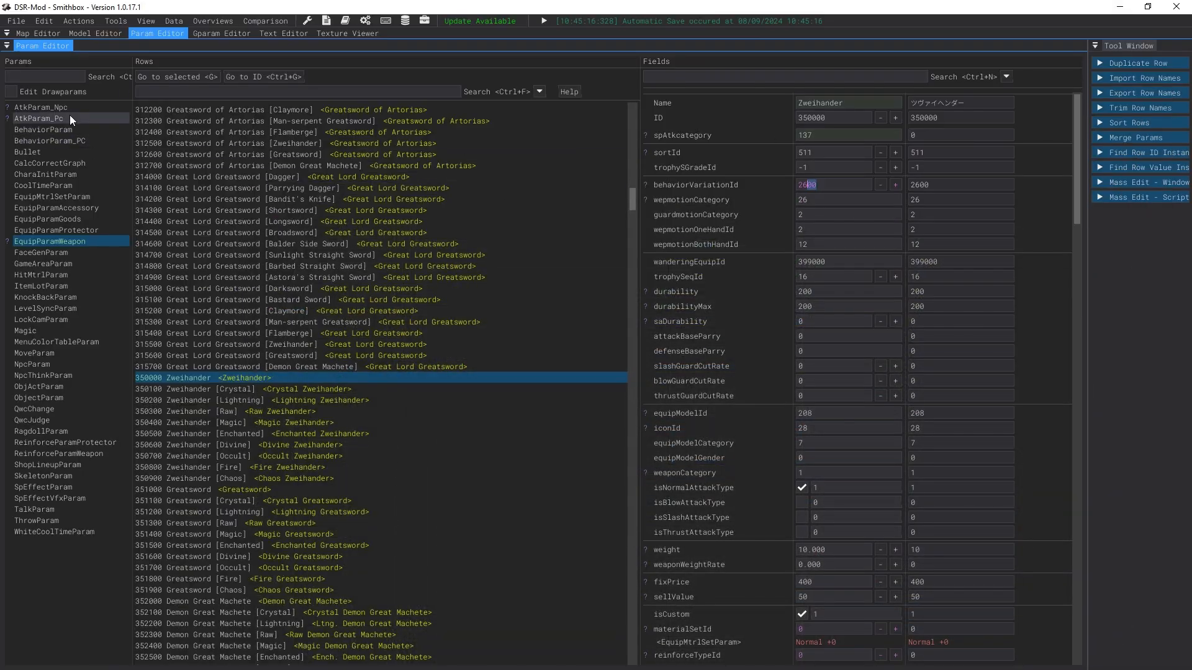
click(66, 132)
click(74, 139)
click(190, 94)
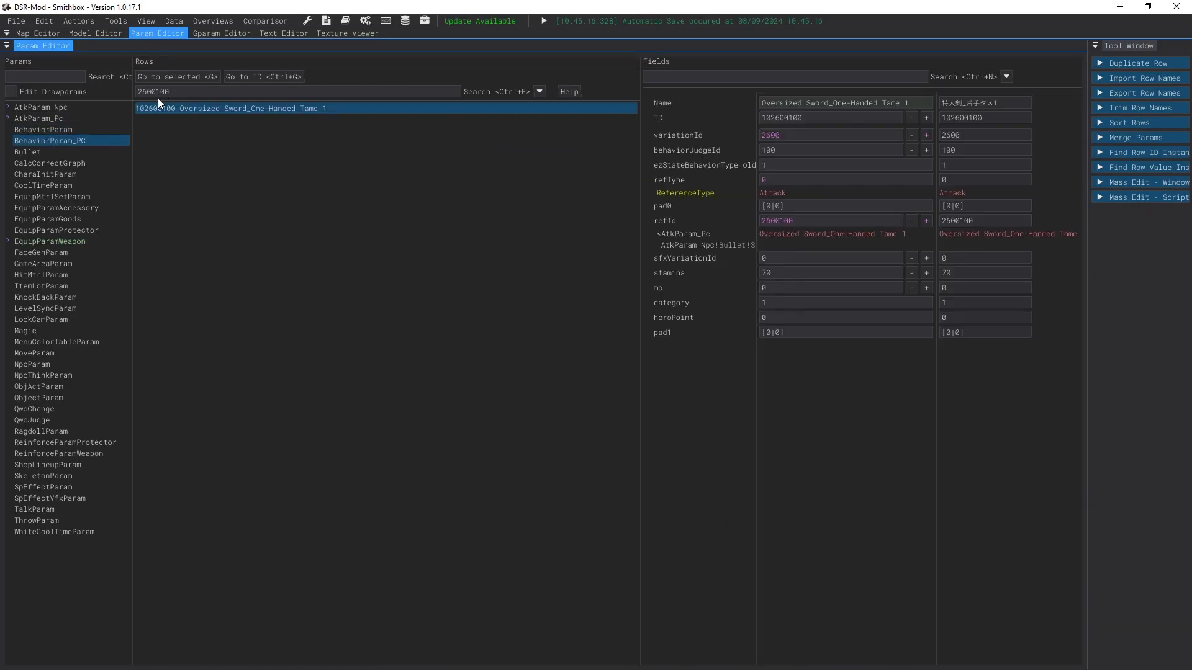
text(0)
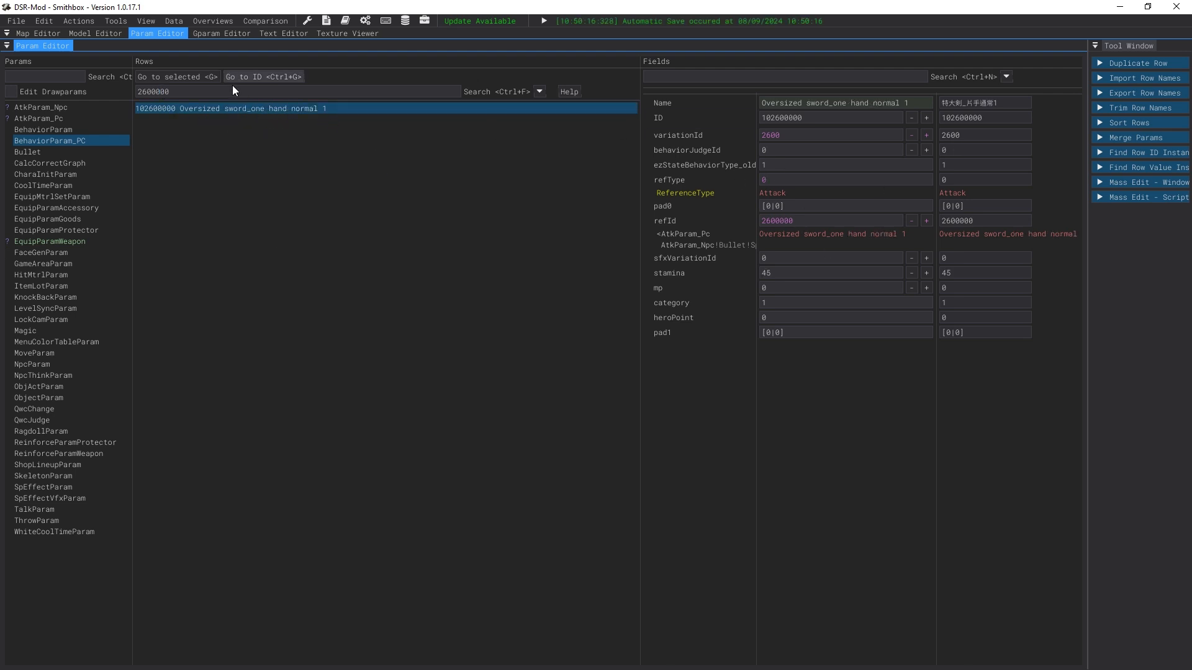
Step: Filter BehaviorParam_PC by 2602 and inspect the Greatsword One-handed Normal 1 row 102602000 and its refId reference
drag(236, 91, 129, 98)
key(BackSpace)
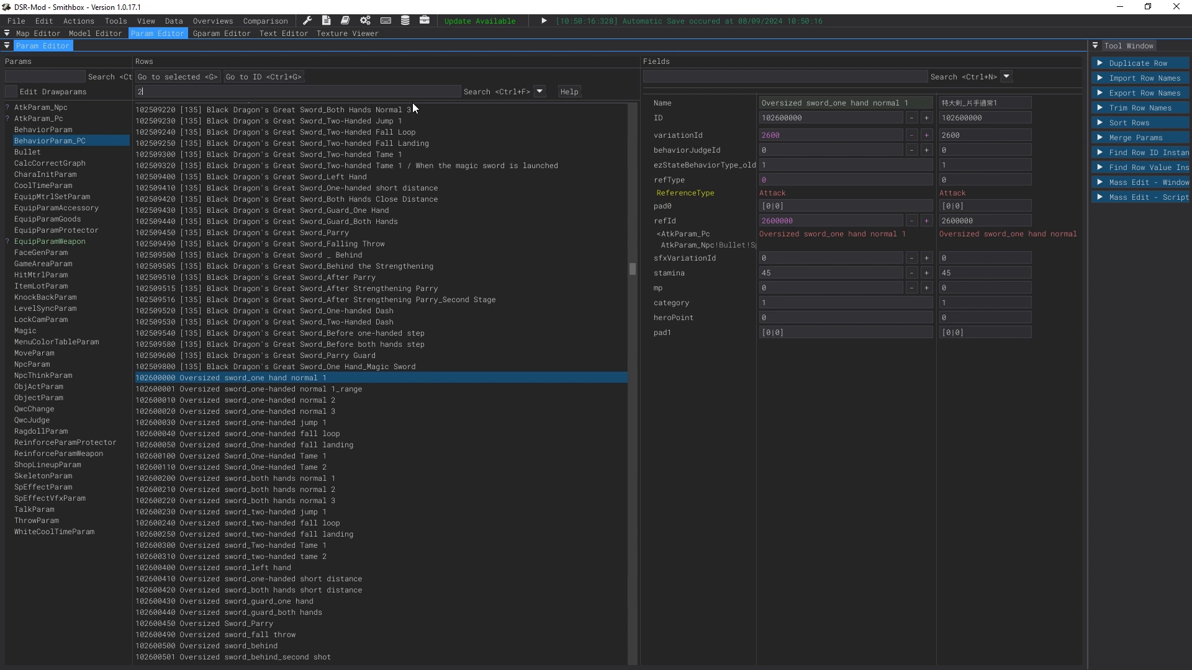
text(2602)
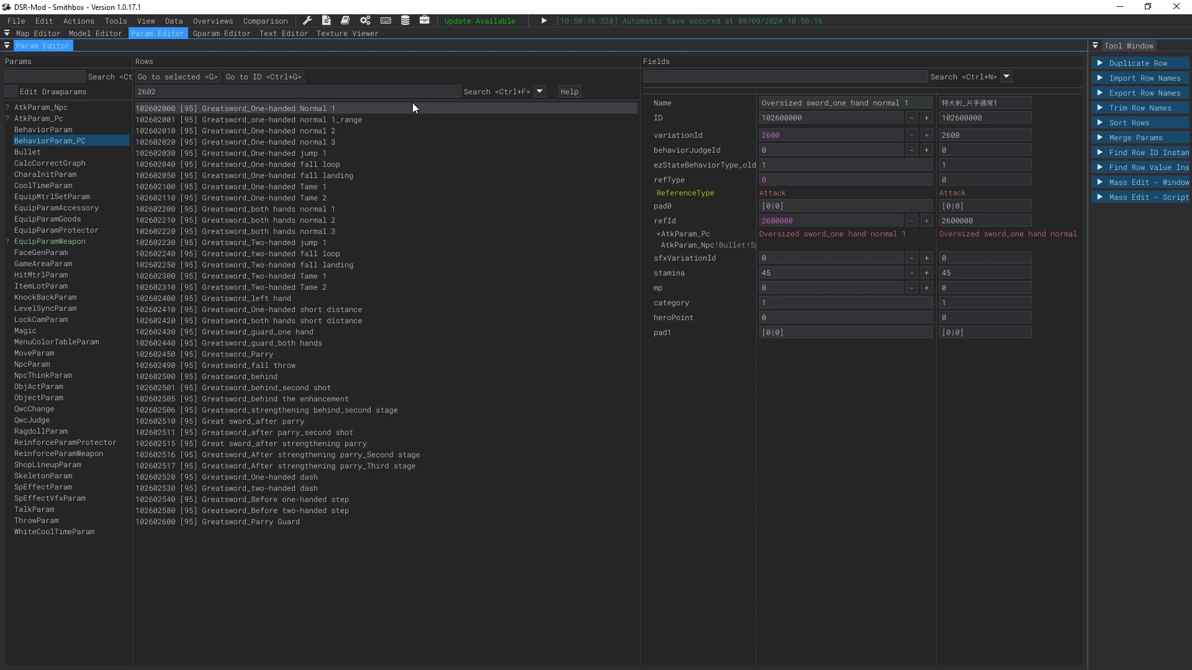
click(412, 106)
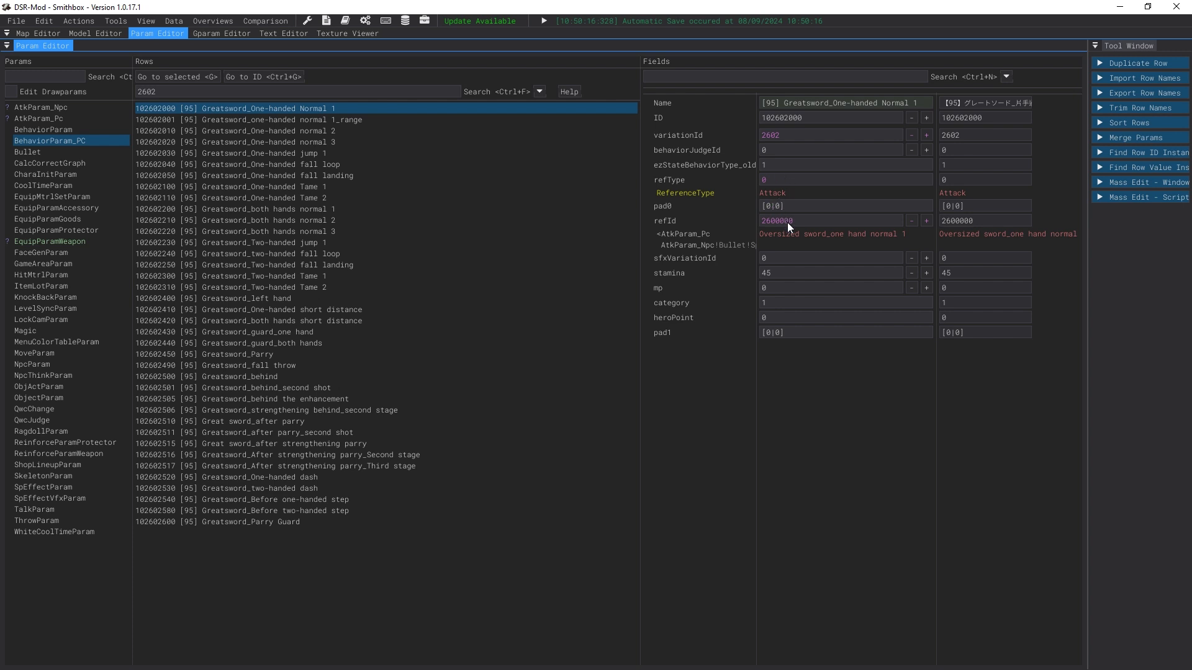
click(824, 229)
right_click(795, 236)
click(693, 226)
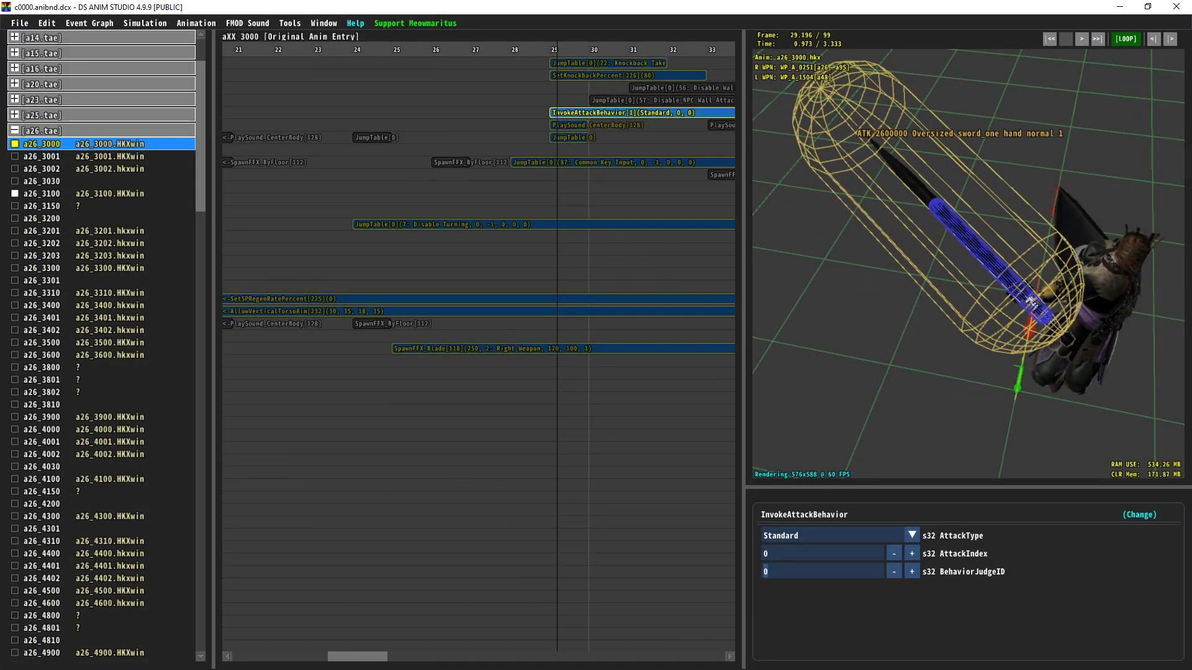
Step: In DS Anim Studio, equip the Zweihander as the player's right weapon through the Player Equipment Editor
click(209, 24)
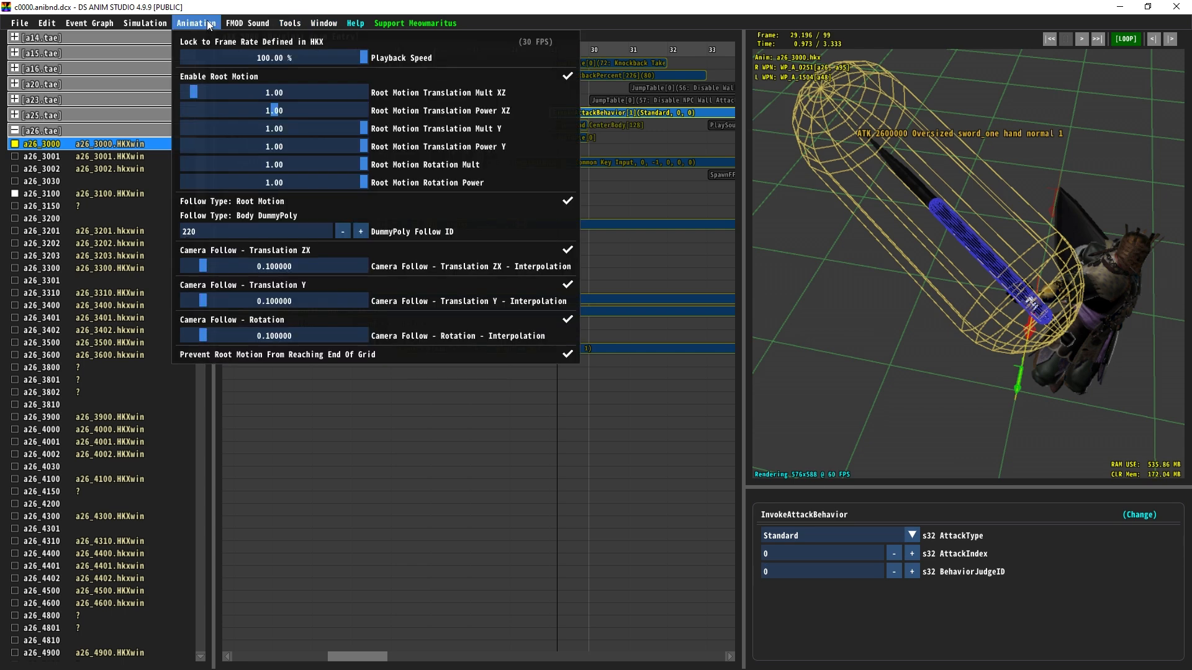
mouse_move(303, 29)
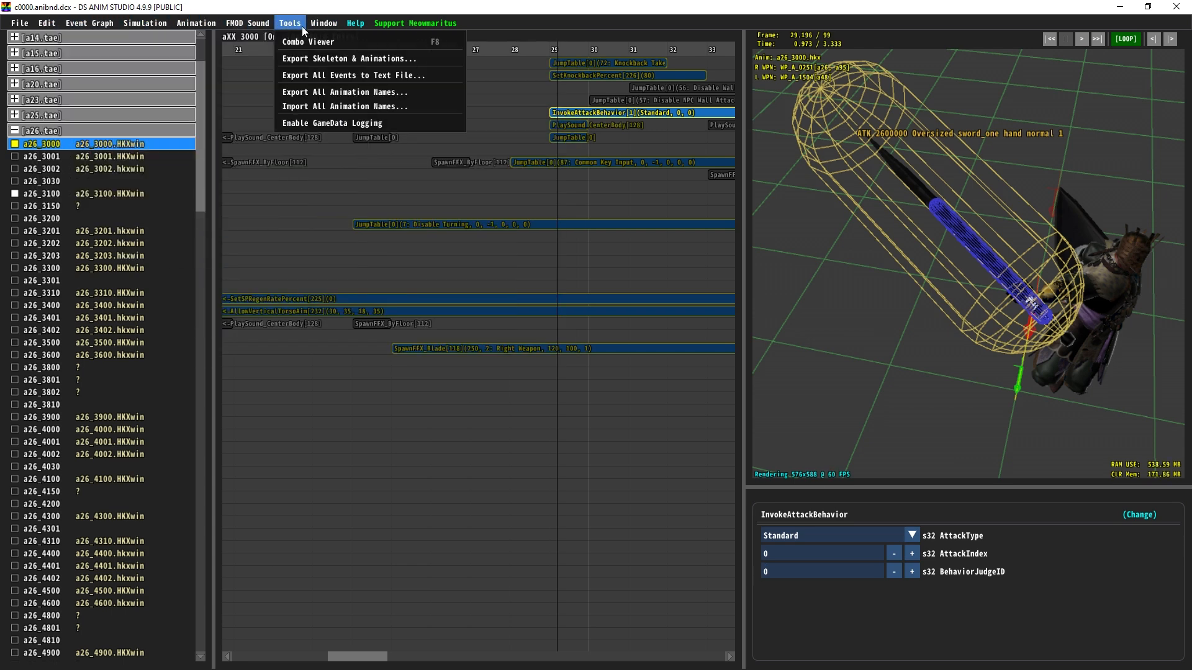
click(341, 42)
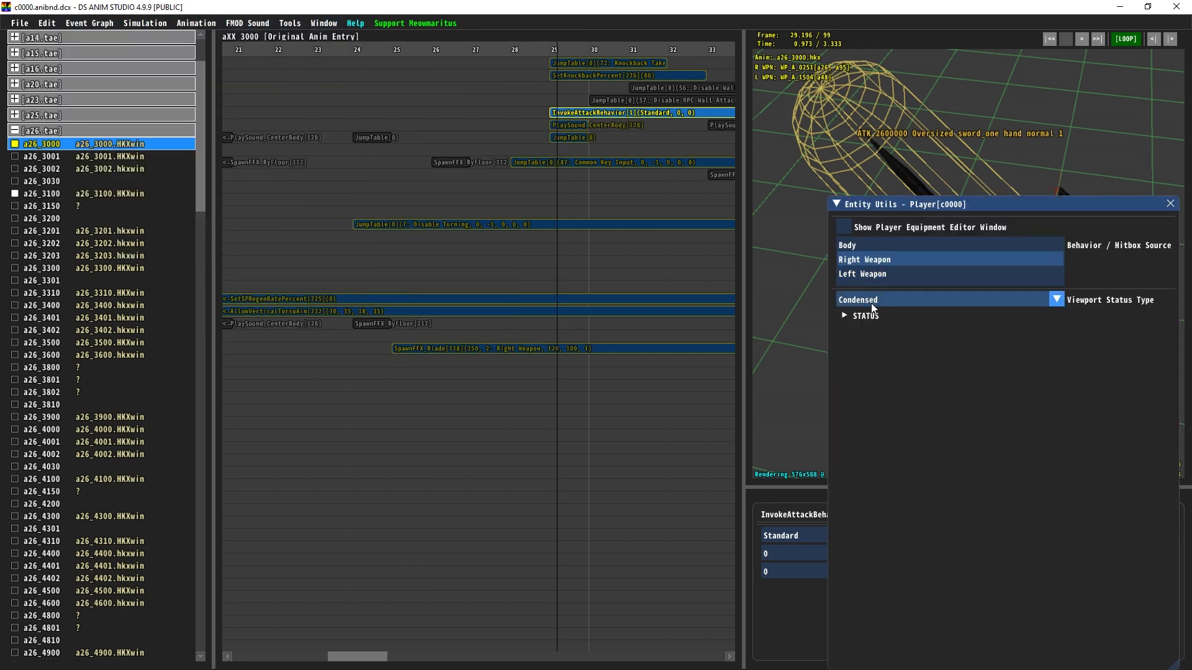
click(866, 228)
click(944, 415)
text(zwe)
click(944, 465)
click(1078, 316)
click(1170, 204)
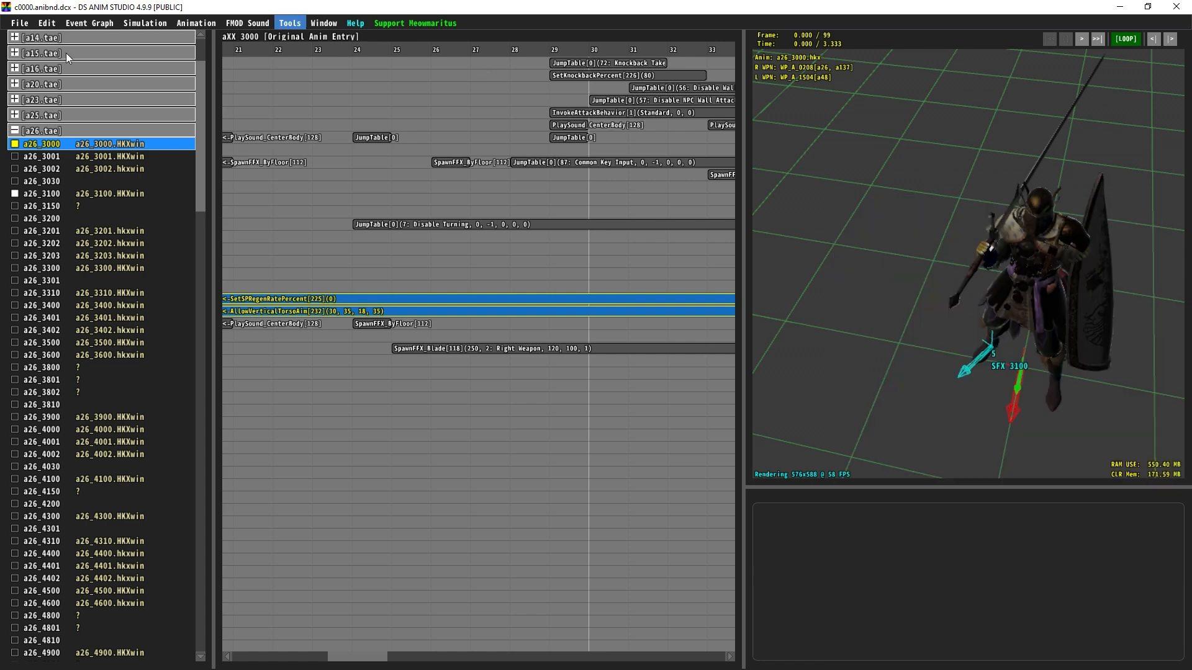
Step: Open animation a137_3300 and inspect its InvokeAttackBehavior event and hitbox in the viewport
click(108, 131)
drag(201, 149, 135, 628)
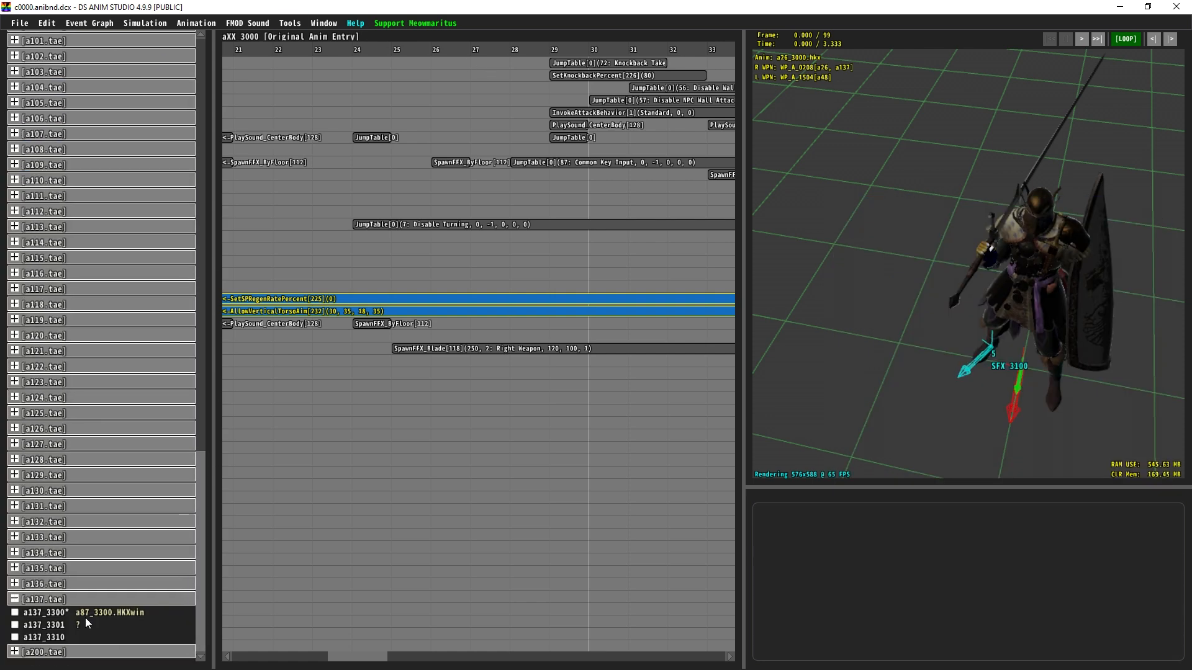
click(86, 614)
drag(587, 49, 680, 46)
middle_drag(707, 158, 524, 162)
ctrl+scroll(524, 161, up, 3)
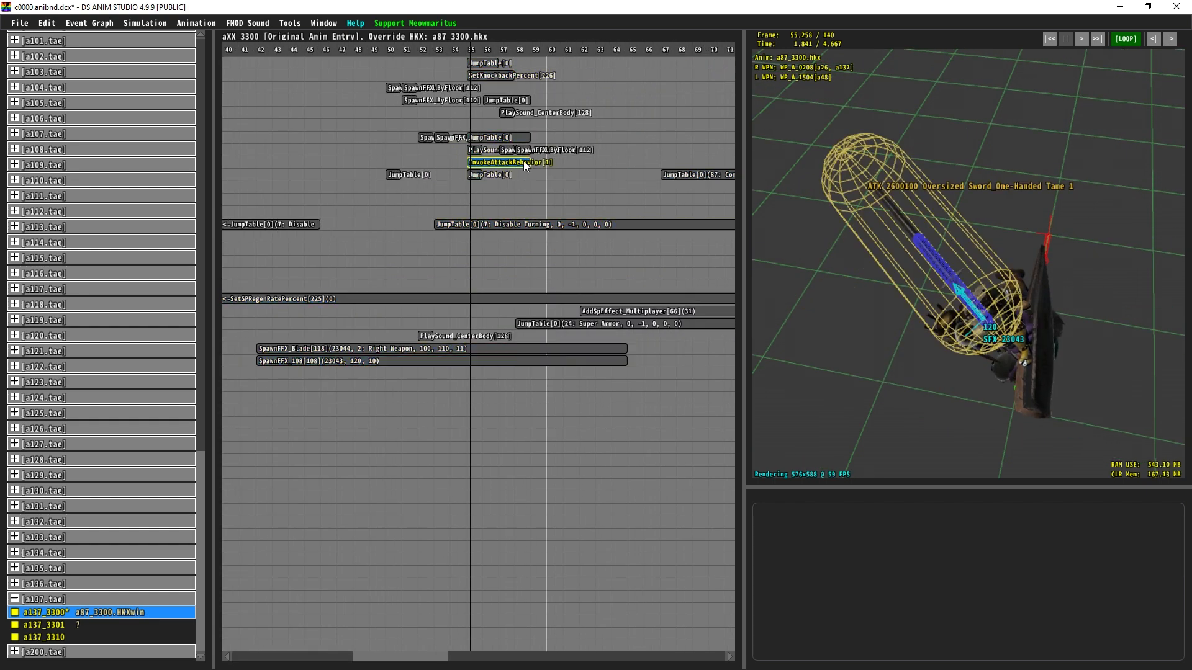
click(524, 162)
drag(899, 196, 884, 200)
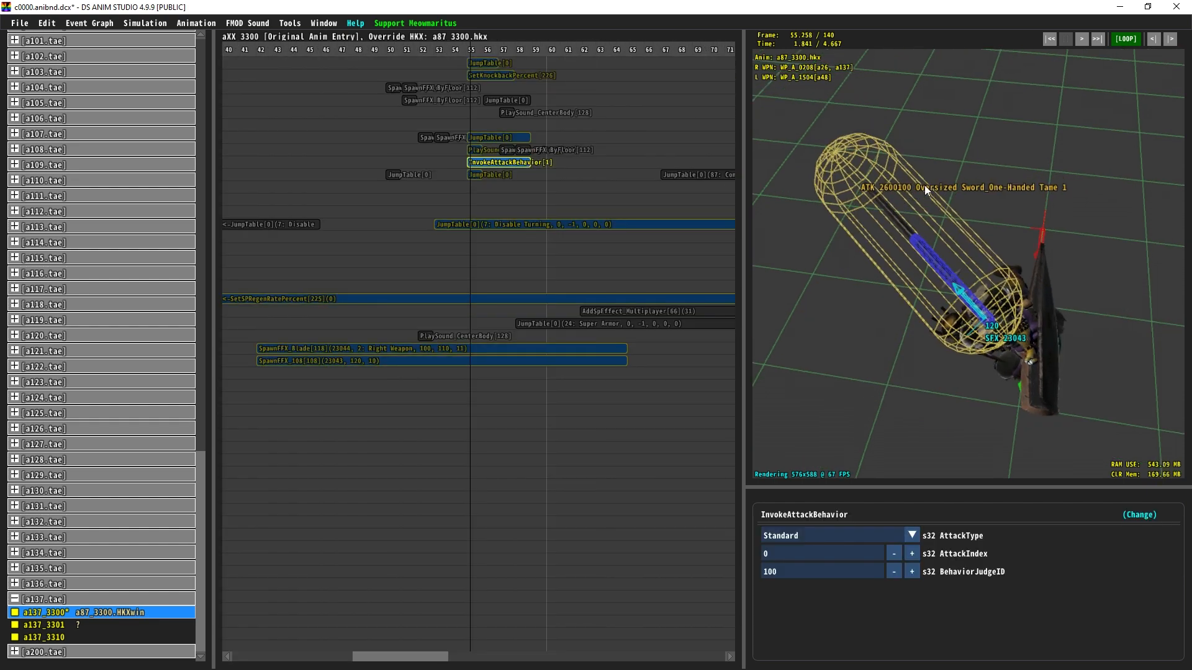
drag(892, 213, 879, 253)
Step: In Smithbox EquipParamWeapon, filter the rows by behaviorVariationId 2600
click(1119, 7)
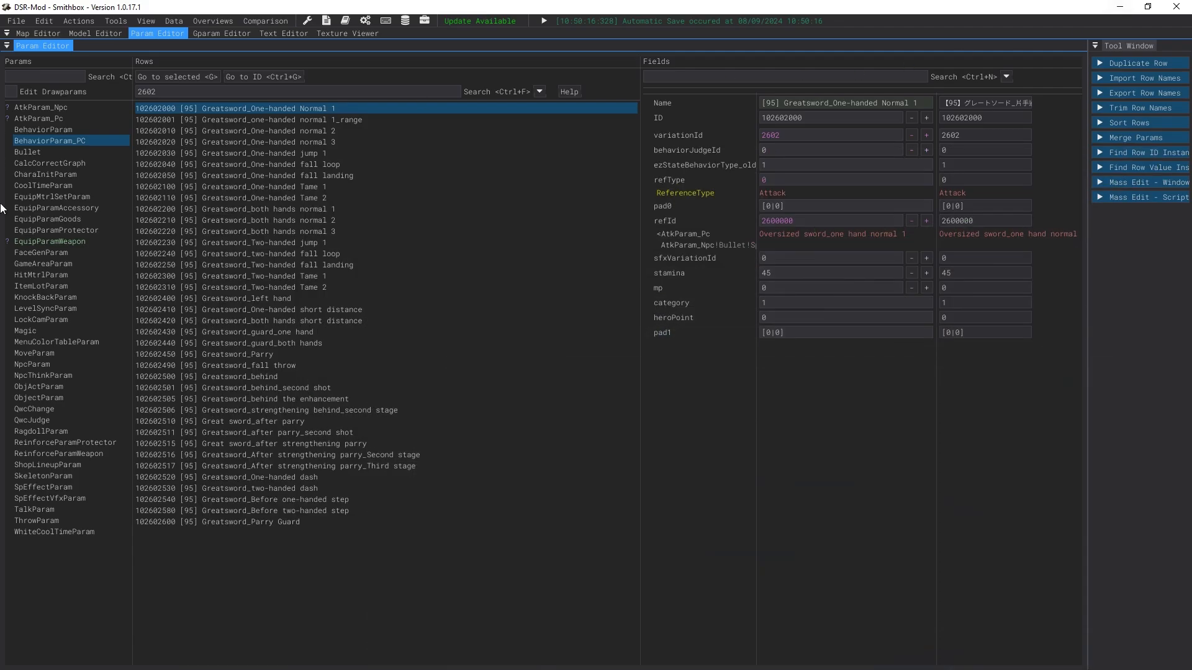
click(63, 242)
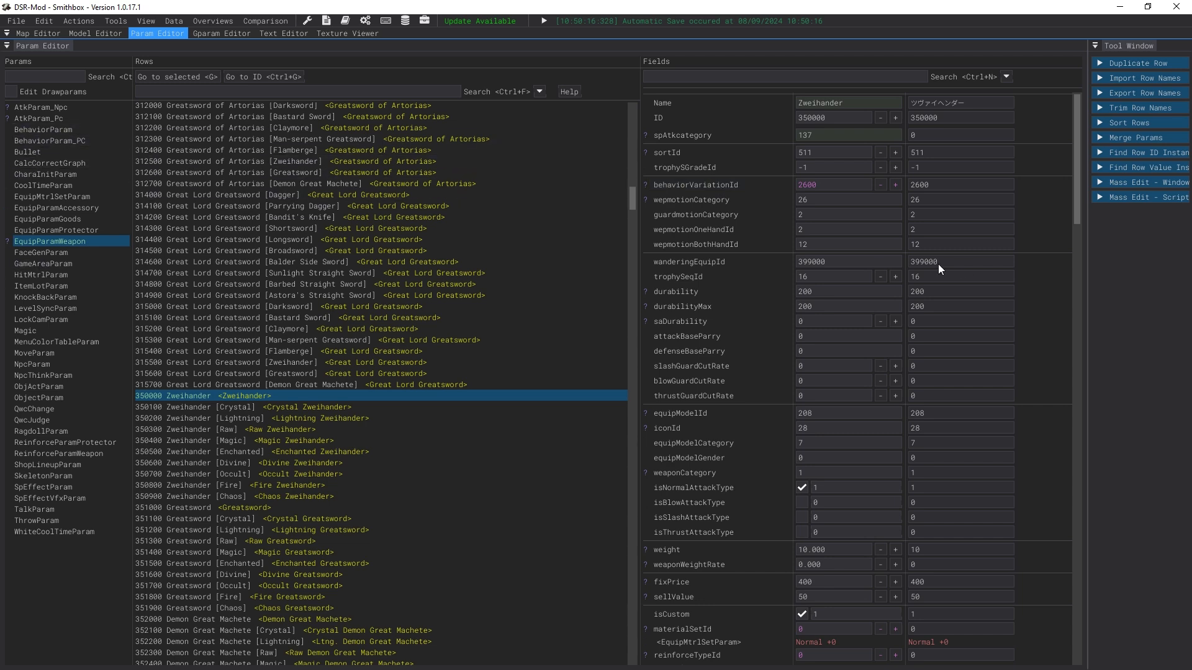
right_click(703, 188)
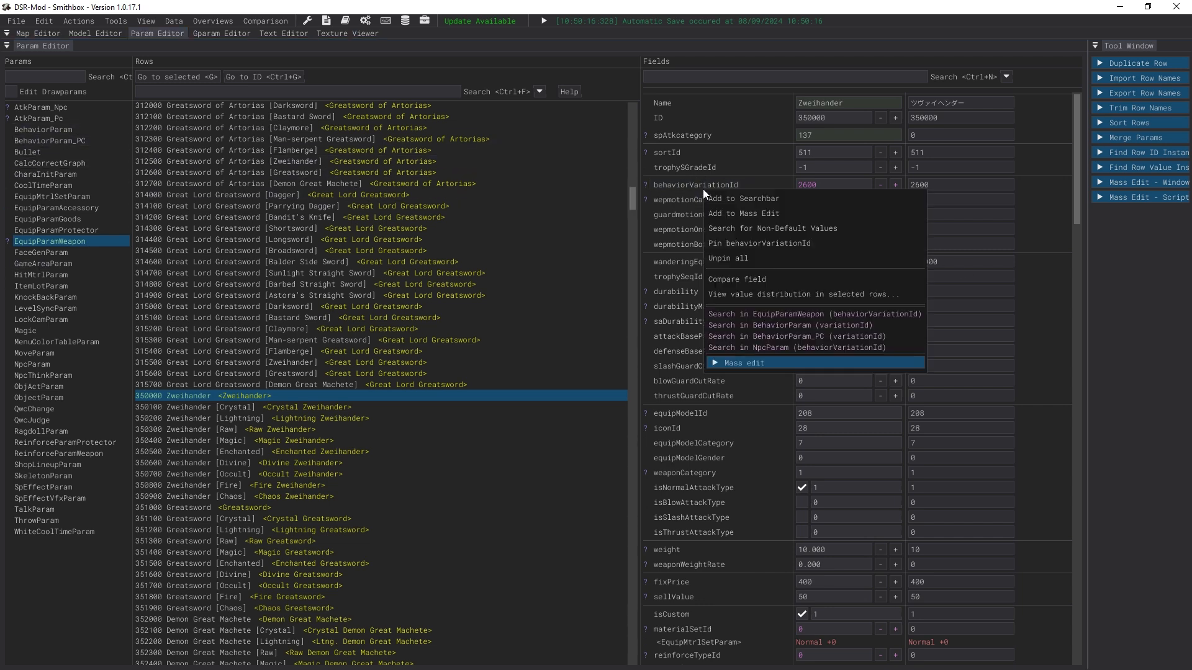
click(719, 199)
click(287, 93)
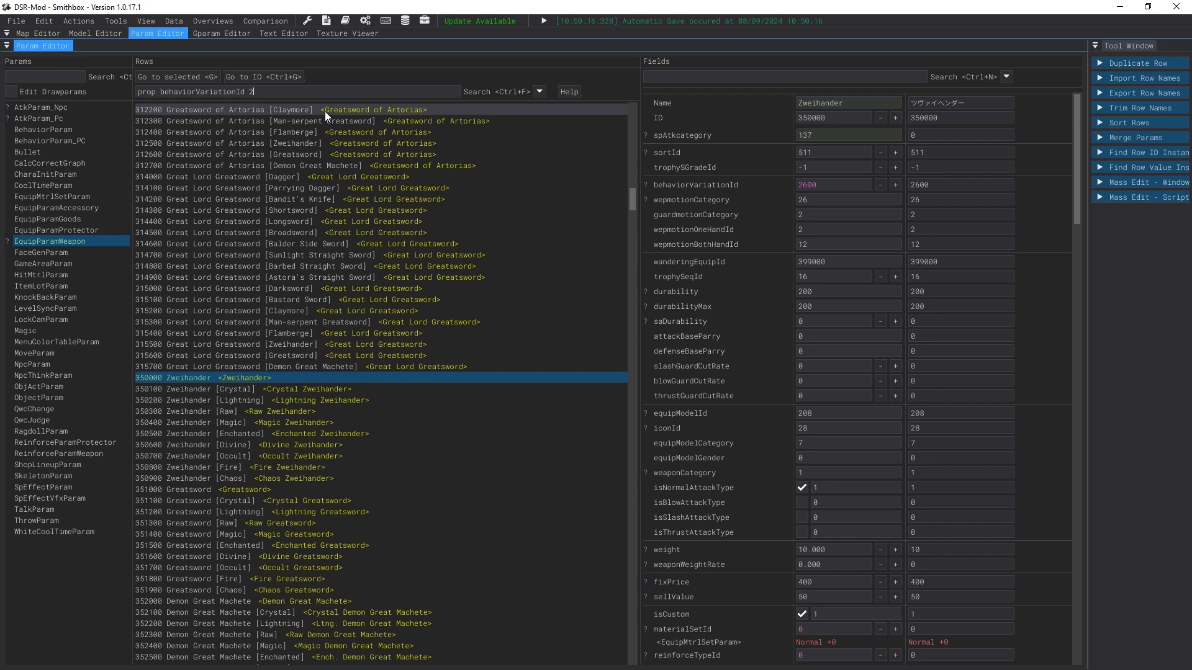
text(2600)
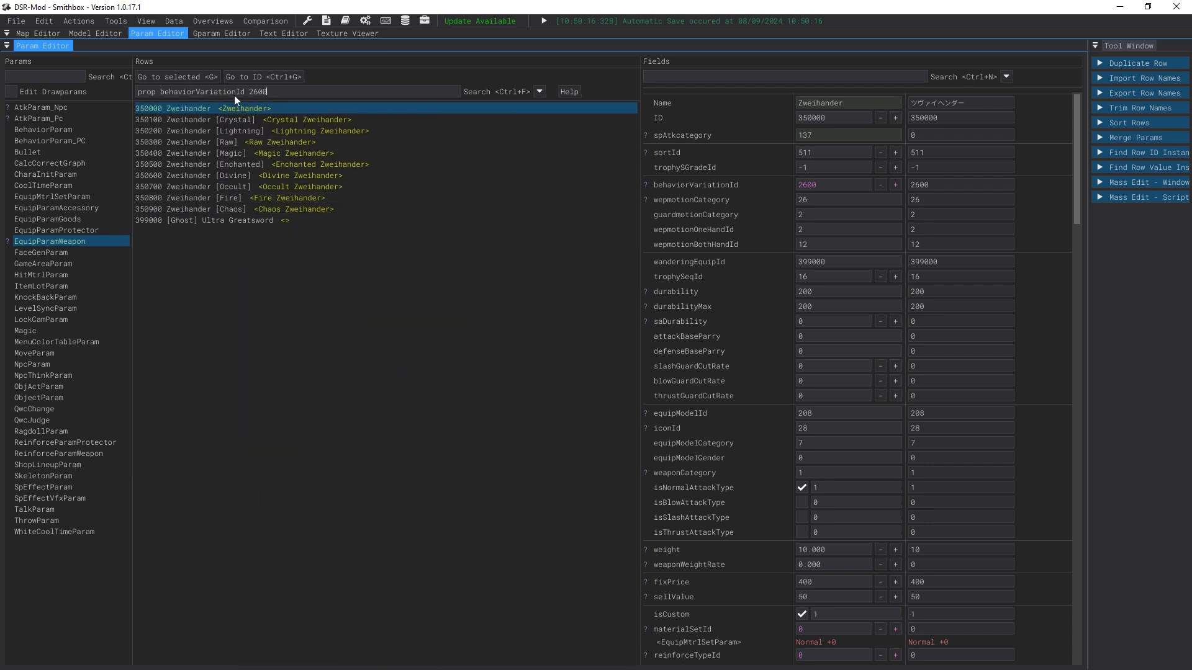
Step: Inspect the Ghost Ultra Greatsword and Zweihander weapon rows and their fields
click(204, 221)
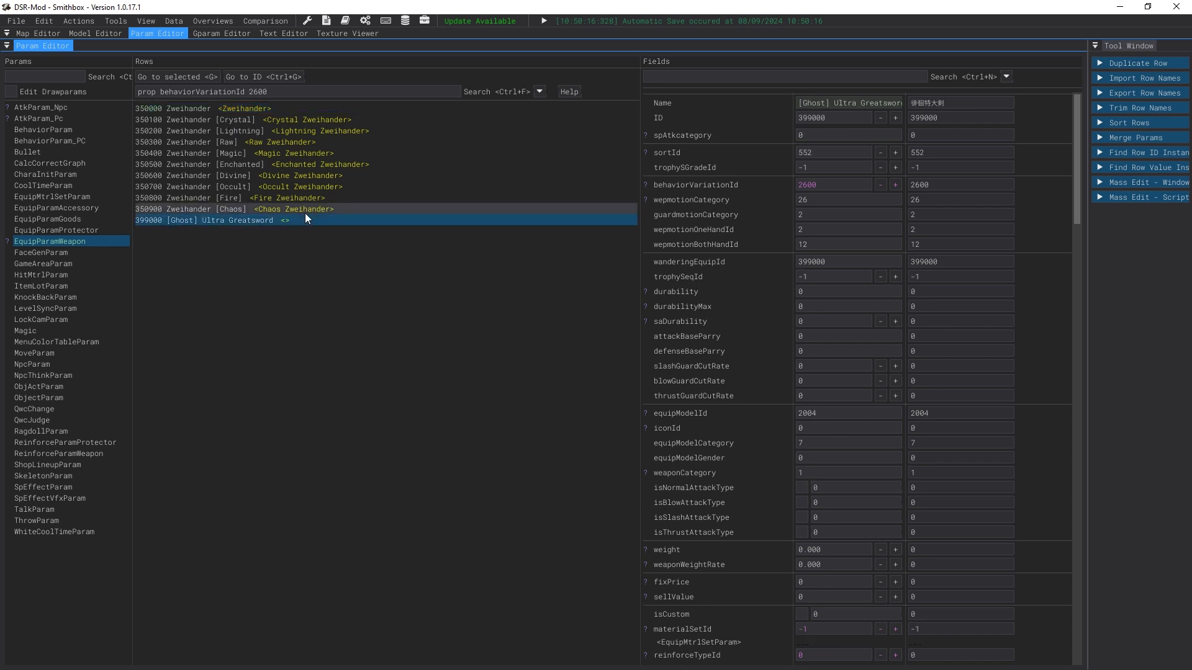
scroll(780, 335, down, 15)
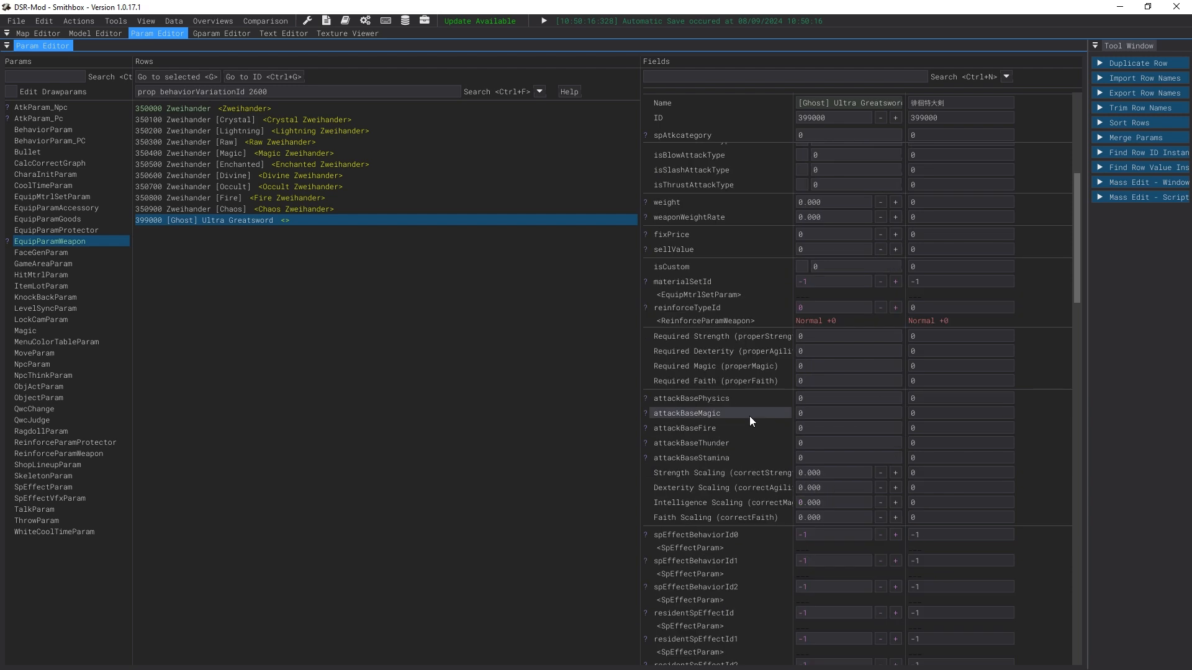
click(254, 107)
scroll(725, 358, up, 15)
scroll(786, 451, up, 5)
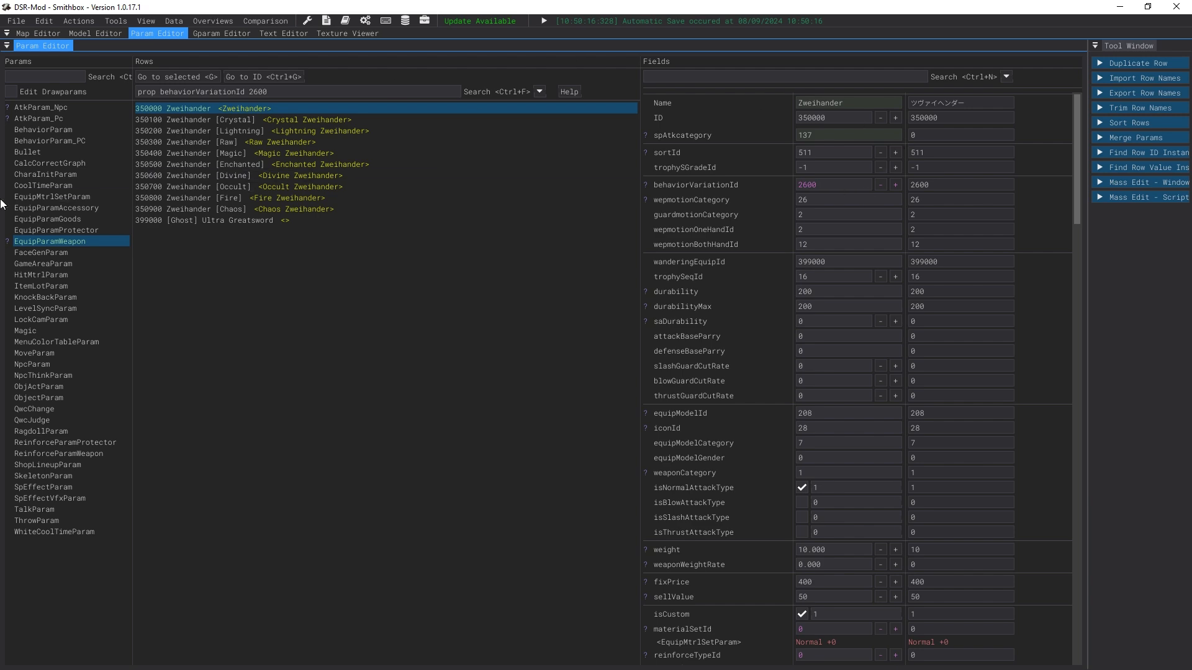
Step: In BehaviorParam_PC, filter the rows by refId 2600100
click(27, 119)
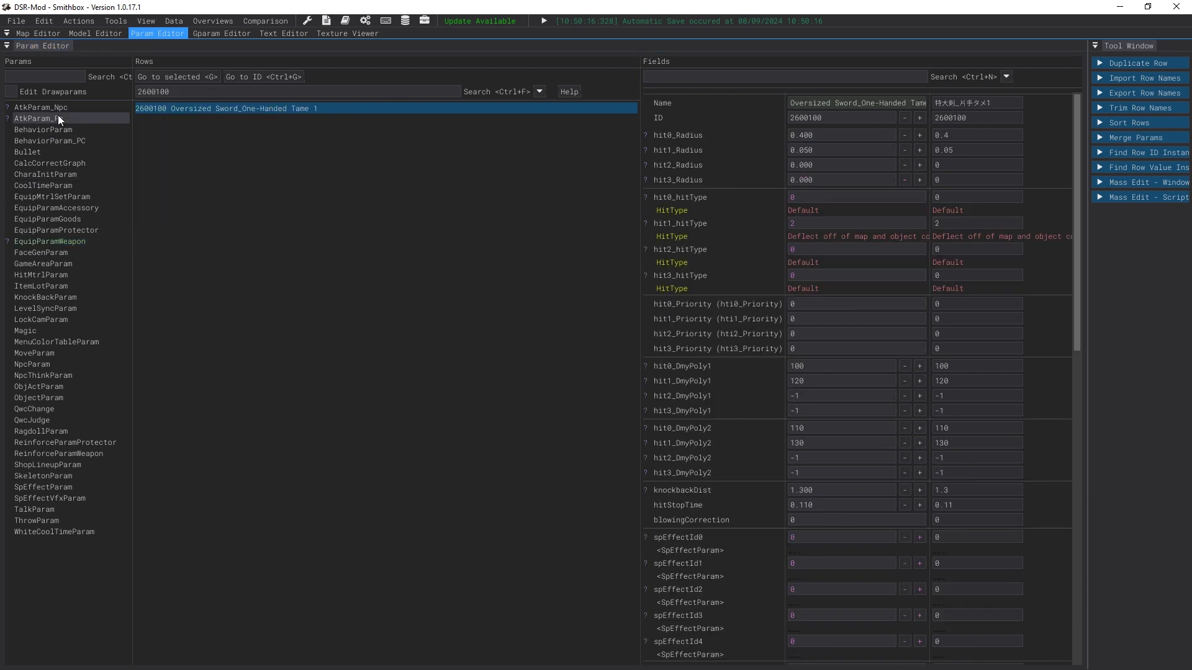
click(50, 241)
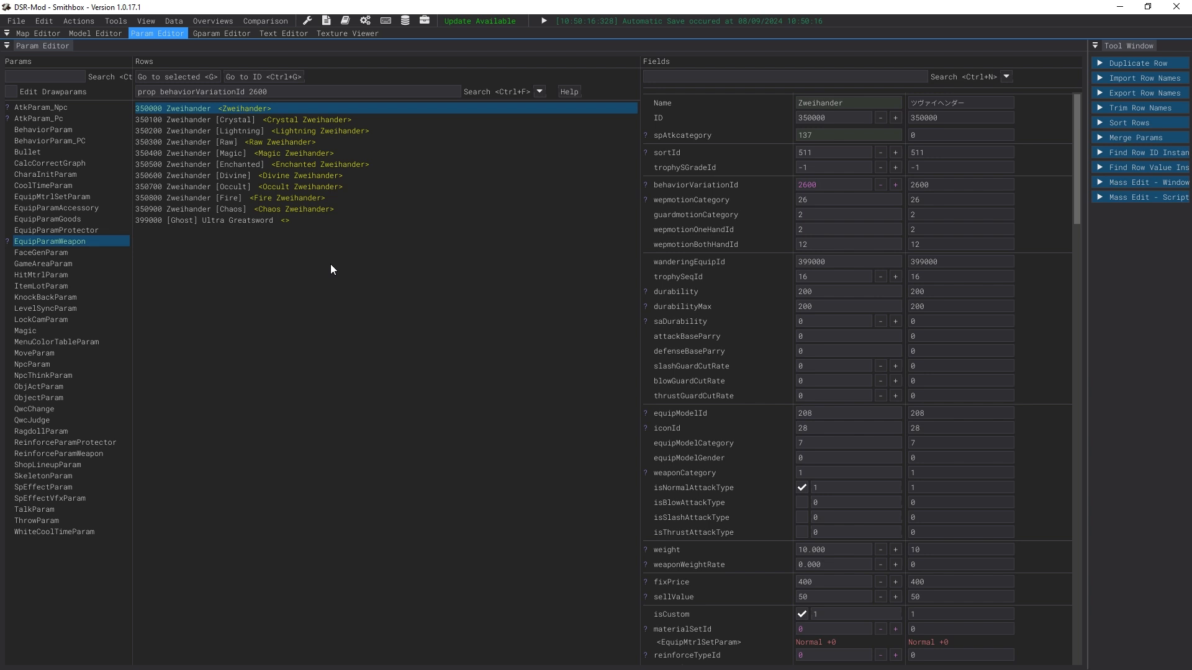
click(54, 141)
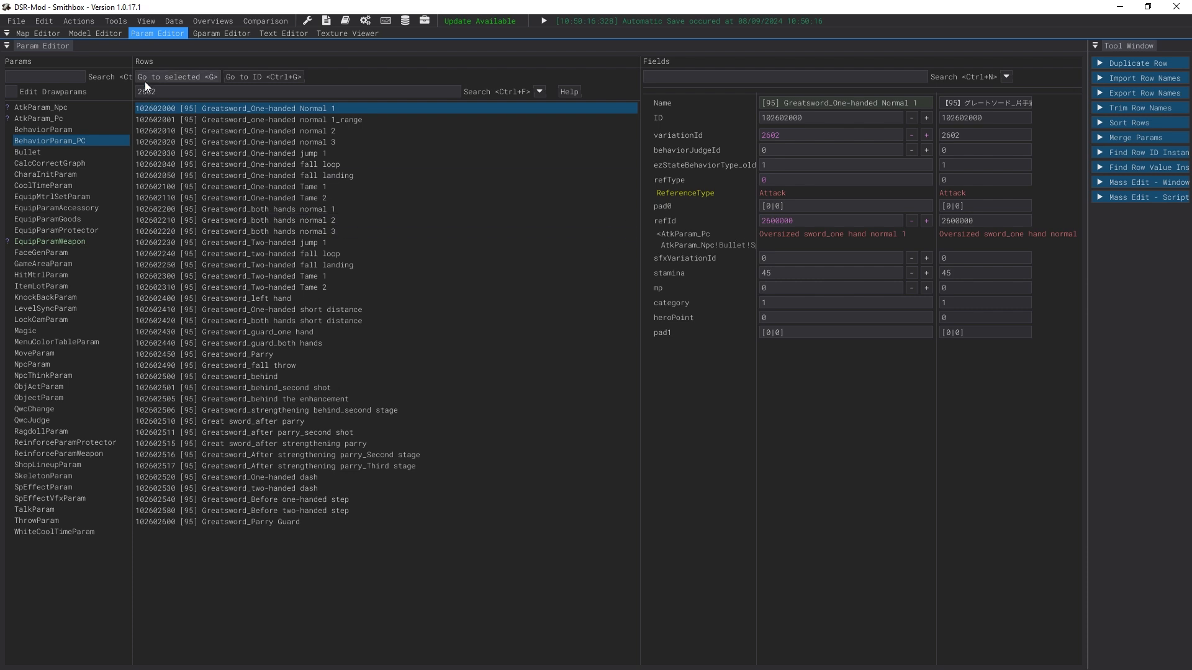
right_click(788, 233)
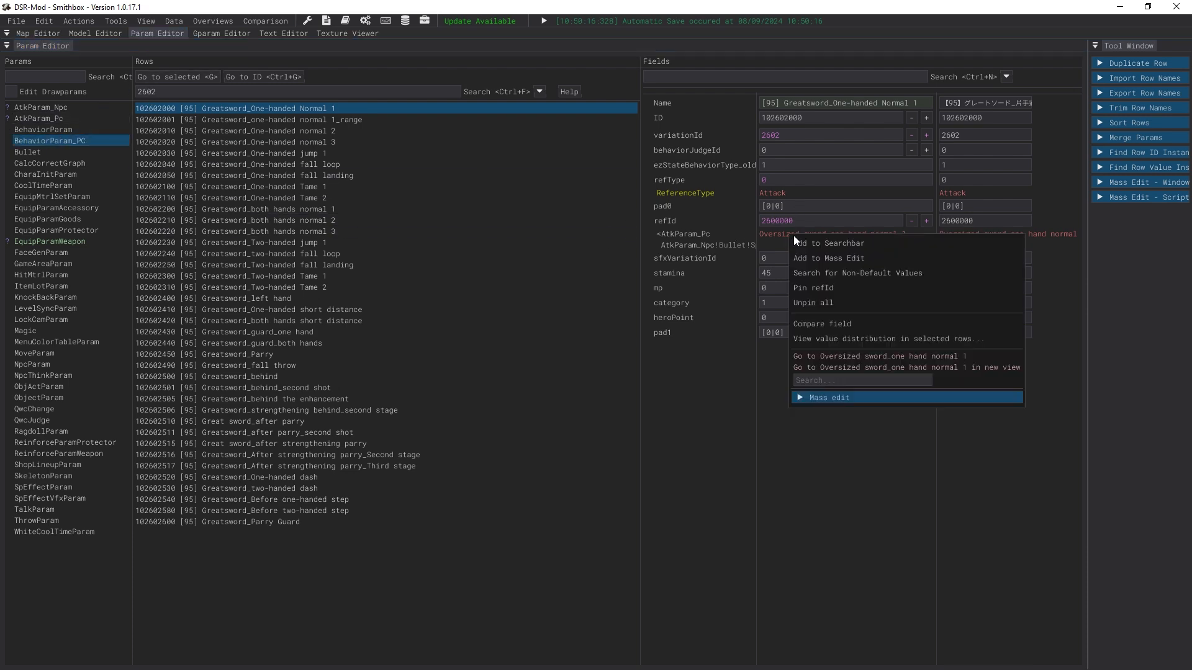
click(810, 247)
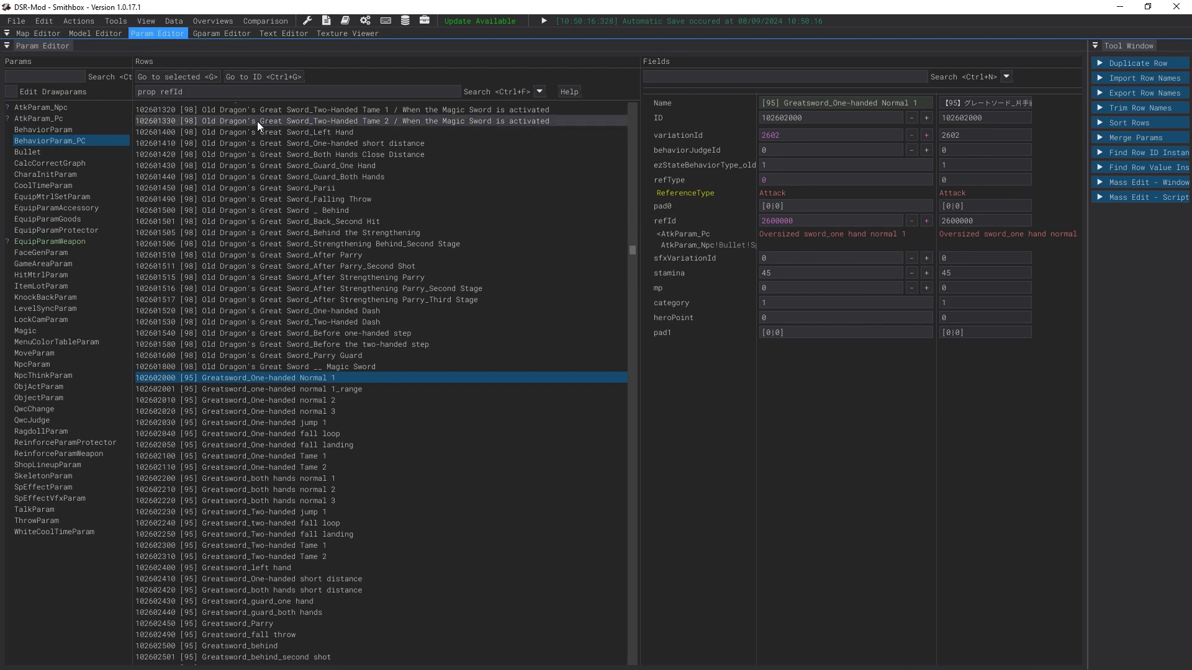
click(226, 94)
text(26)
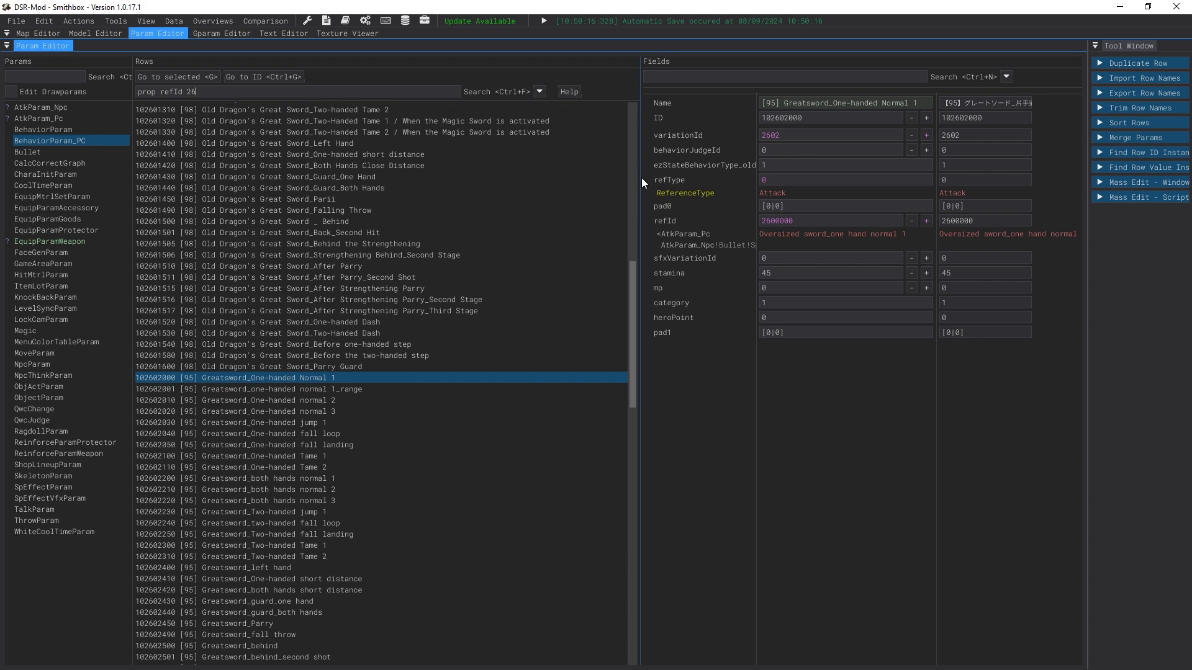
text(00100)
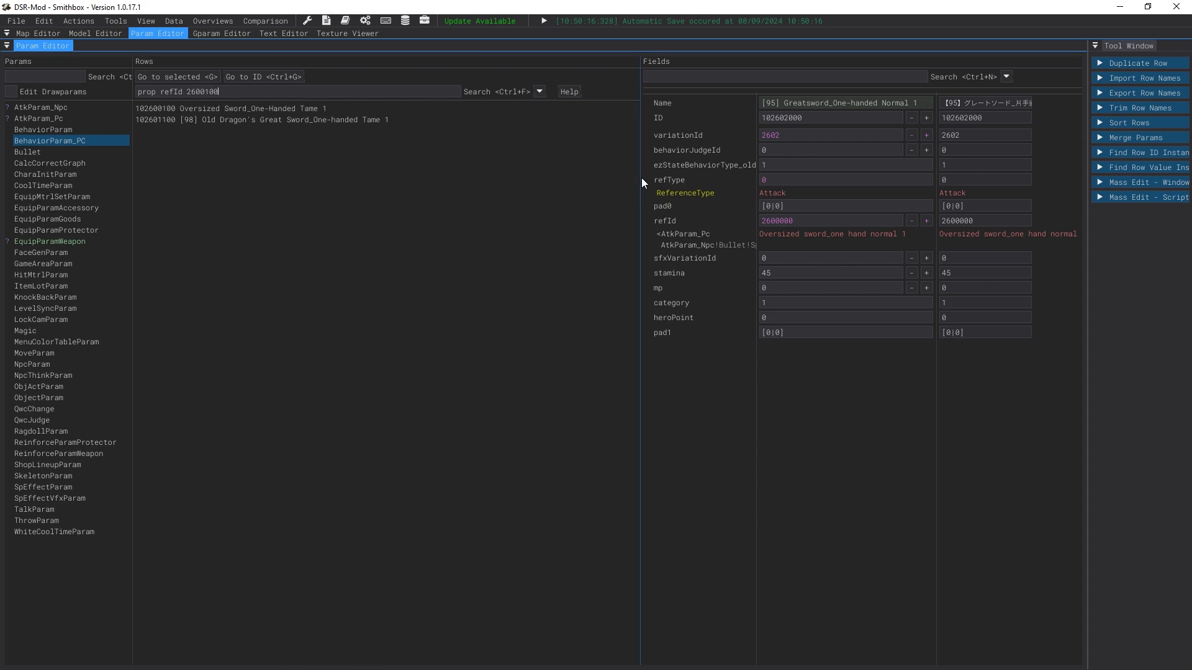
Step: Inspect the Oversized Sword and Old Dragon's Great Sword one-handed Tame 1 behavior rows sharing that refId
click(256, 115)
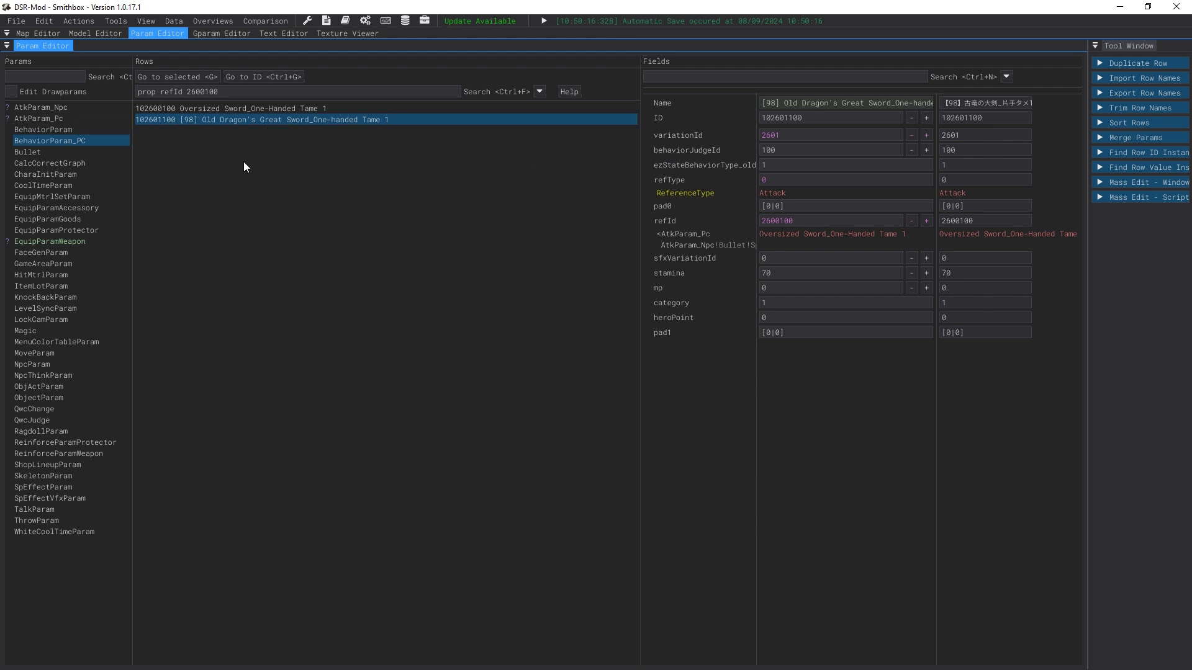
click(143, 121)
click(399, 110)
key(Down)
key(Up)
key(Down)
key(Up)
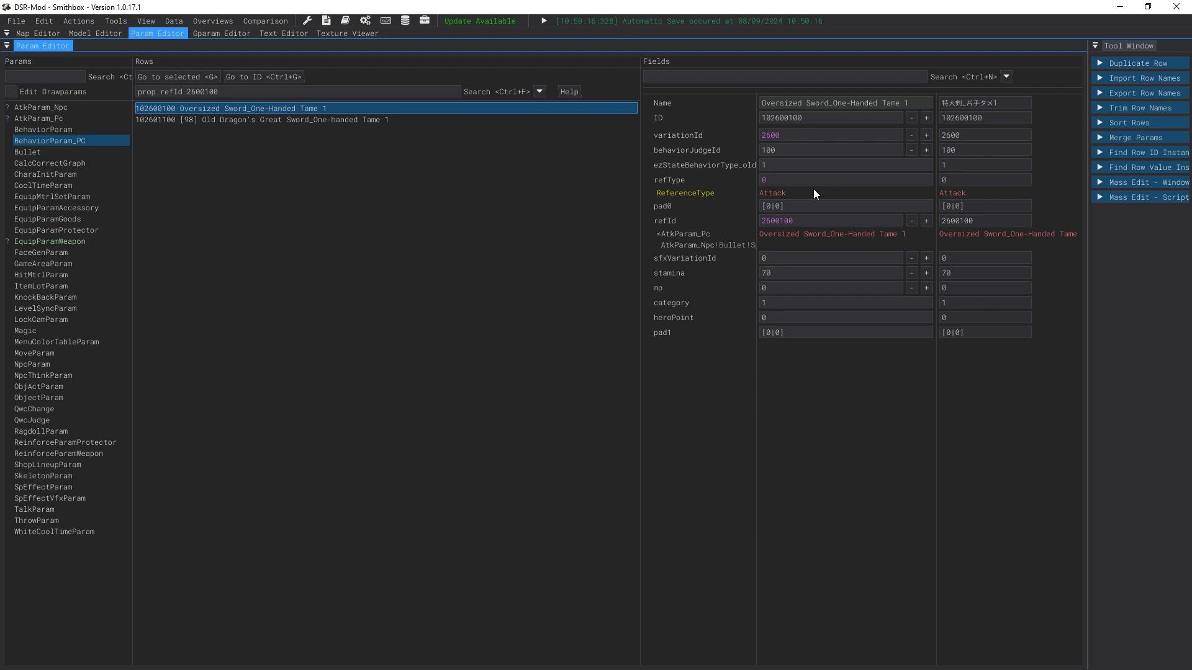
click(248, 118)
click(248, 111)
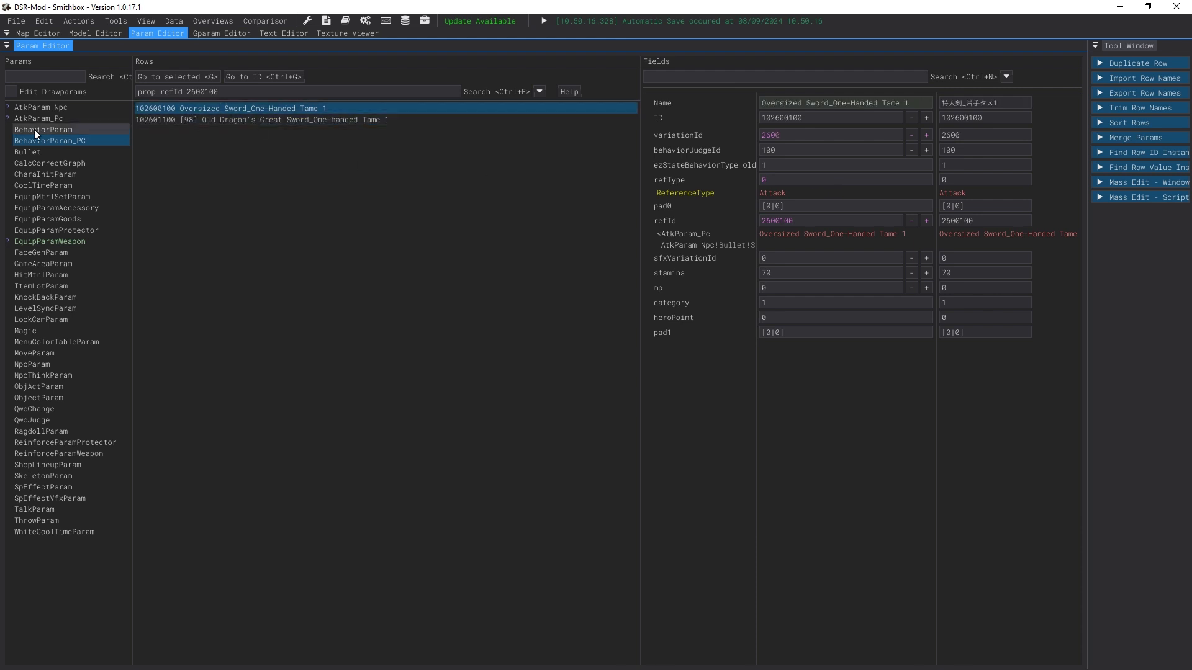
right_click(814, 236)
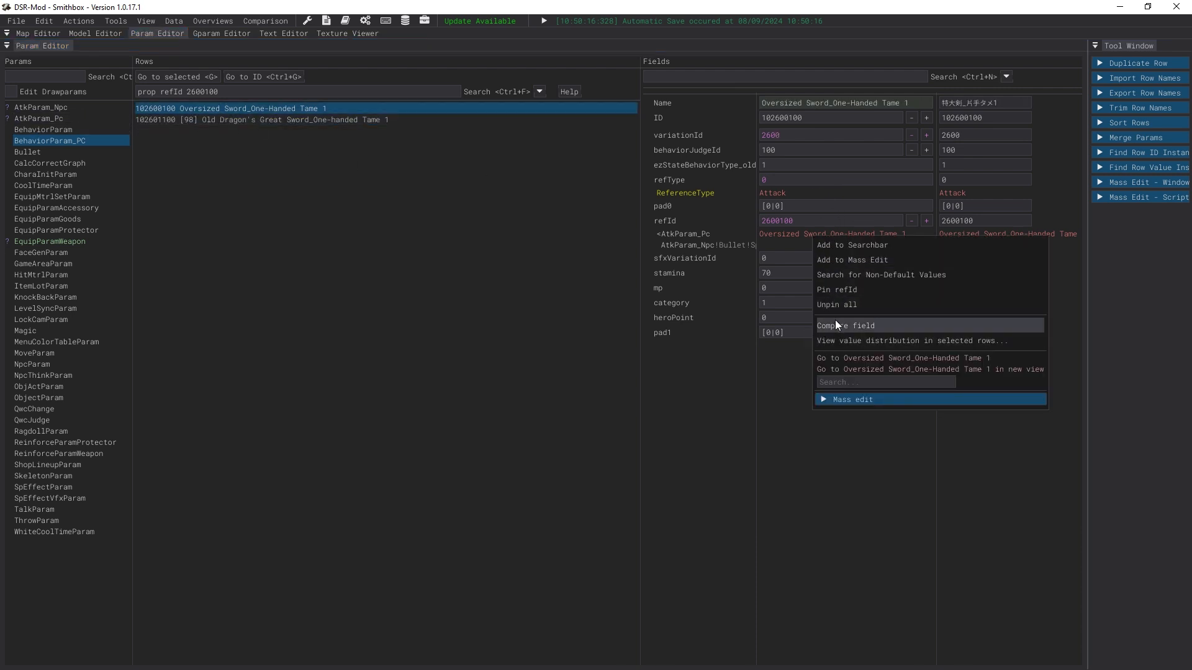
click(843, 244)
Step: Open the referenced AtkParam_Pc row 2600100 in a new view and compare it with the Old Dragon's Great Sword behavior row
right_click(779, 222)
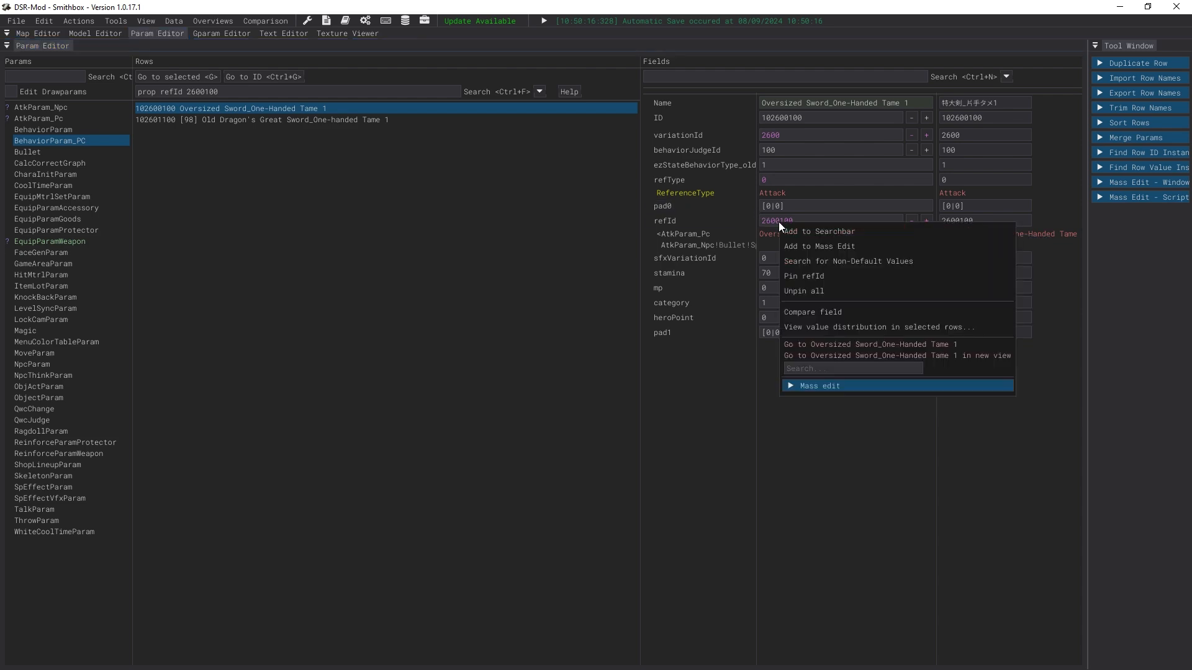
click(832, 355)
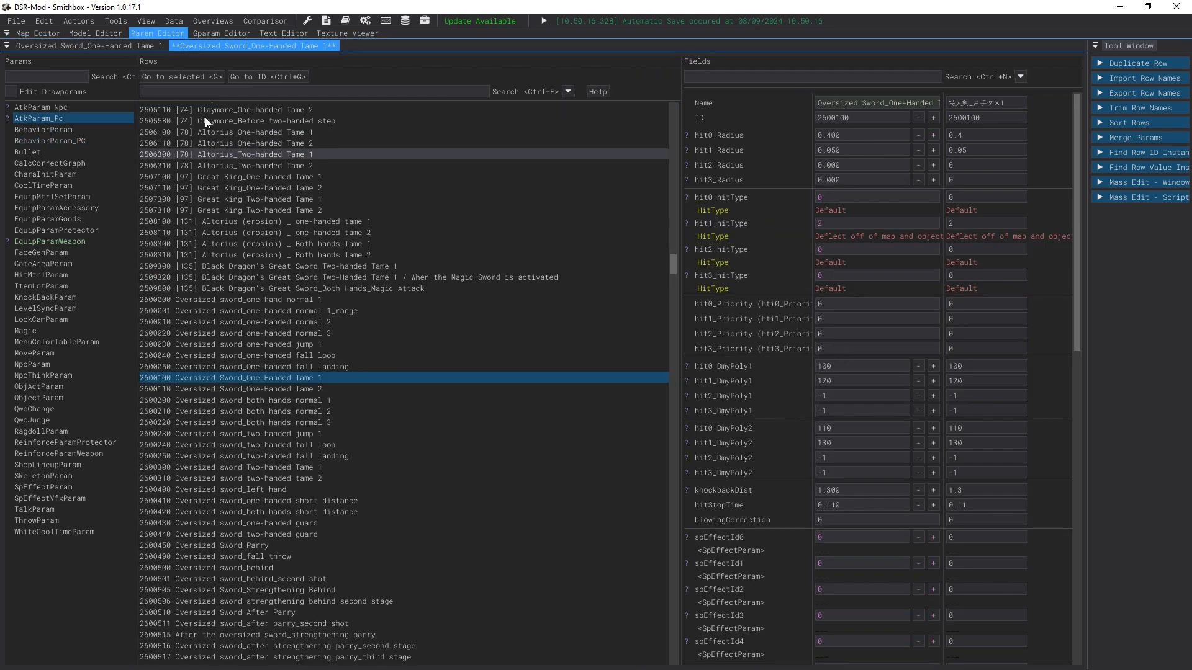
click(148, 43)
click(185, 46)
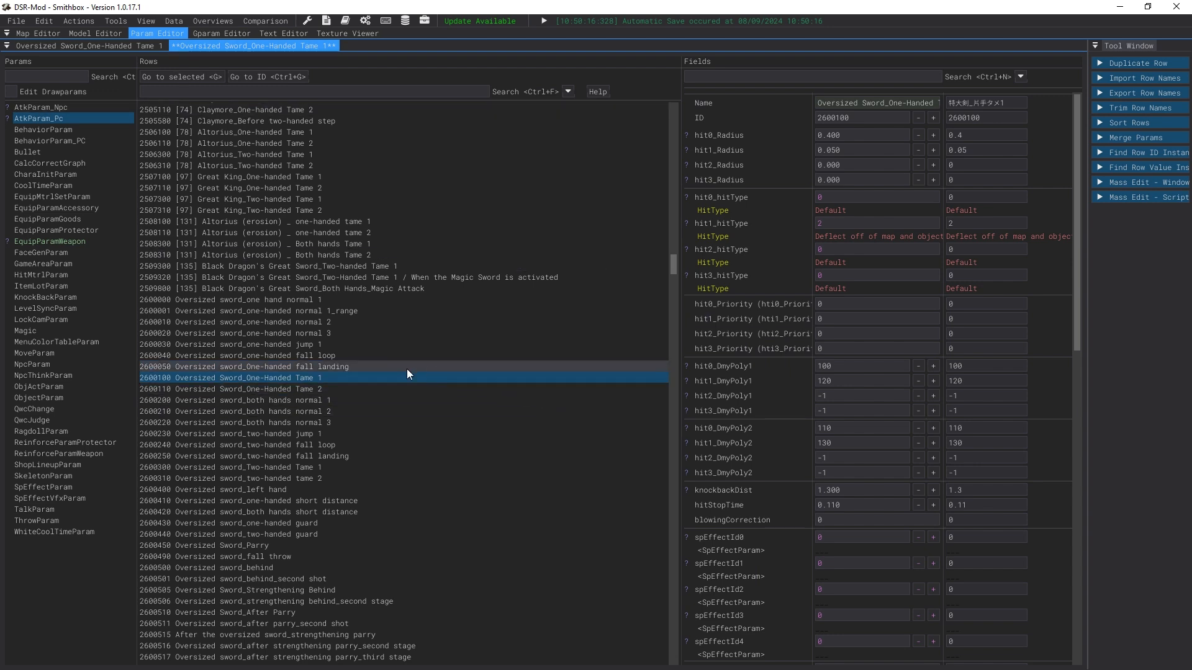
click(270, 378)
click(94, 46)
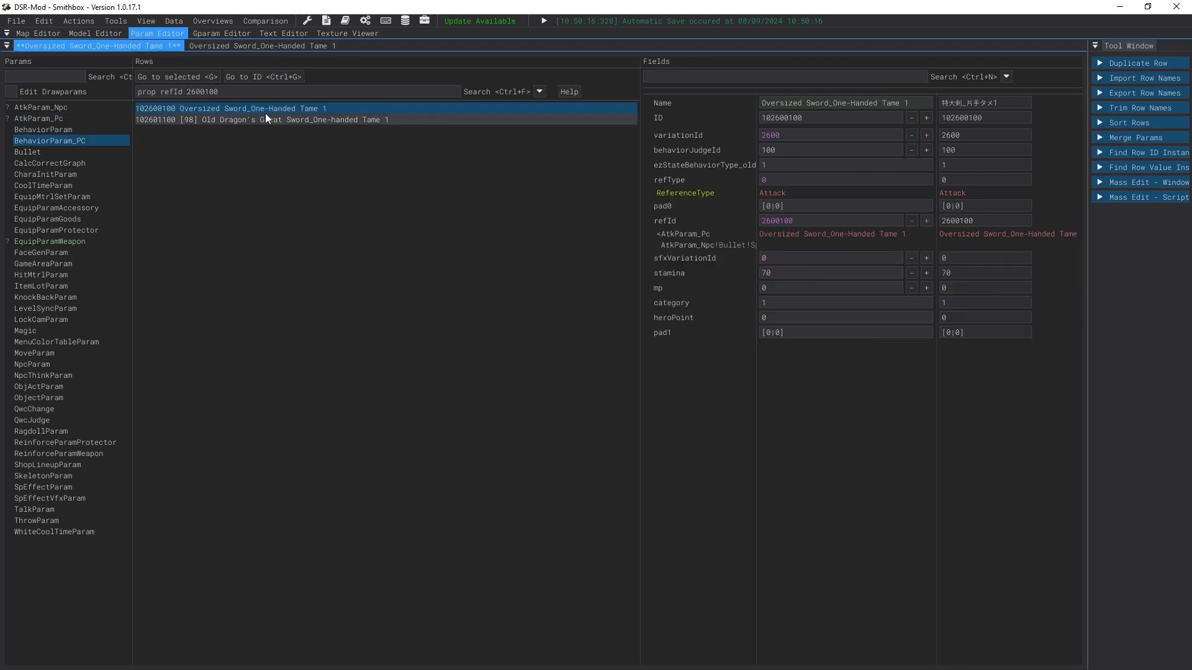
click(281, 118)
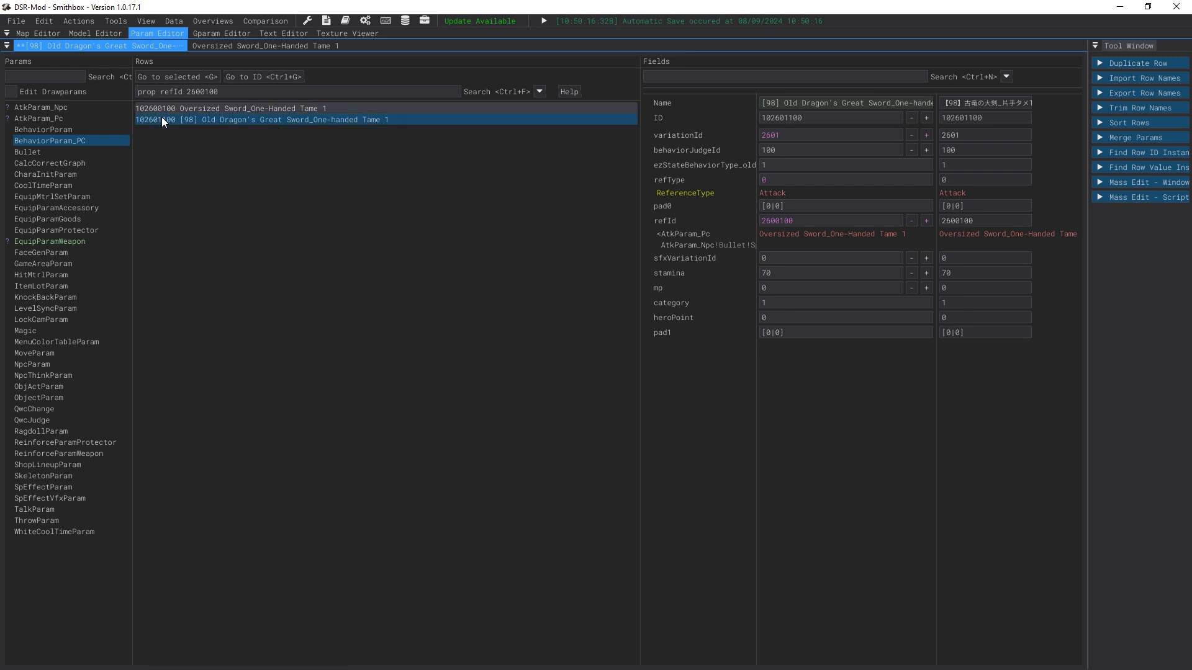
Step: In AtkParam_Pc, duplicate row 2600100, give the copy ID 2601100, and sort the rows
click(248, 44)
text(2601)
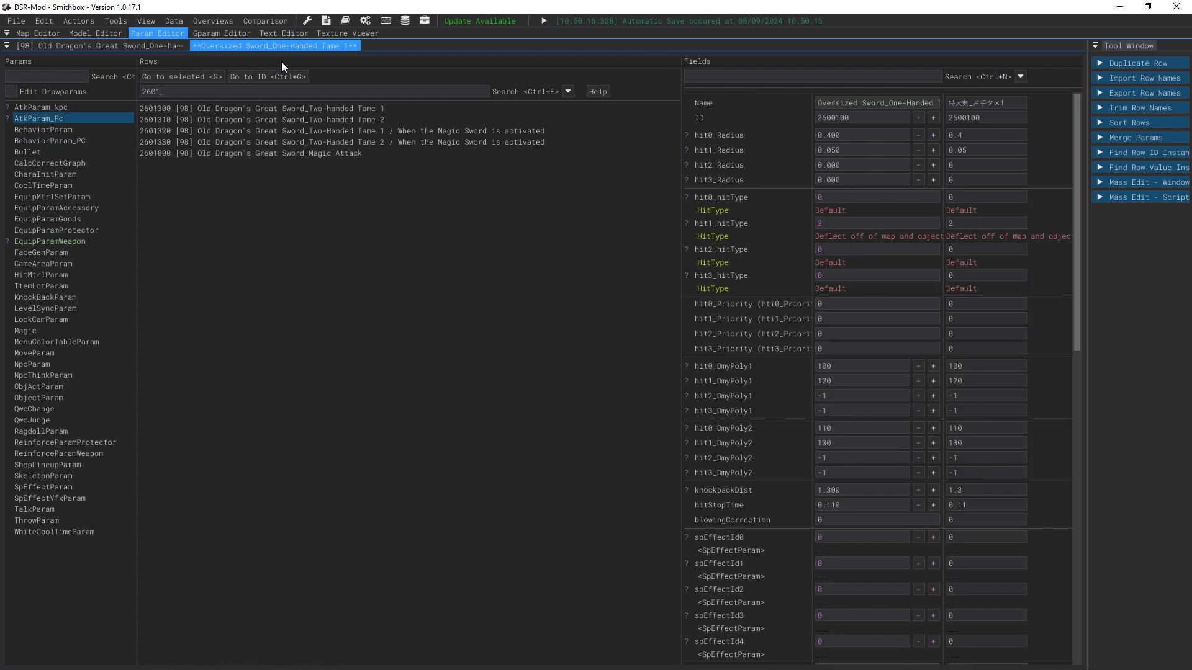
double_click(177, 93)
key(BackSpace)
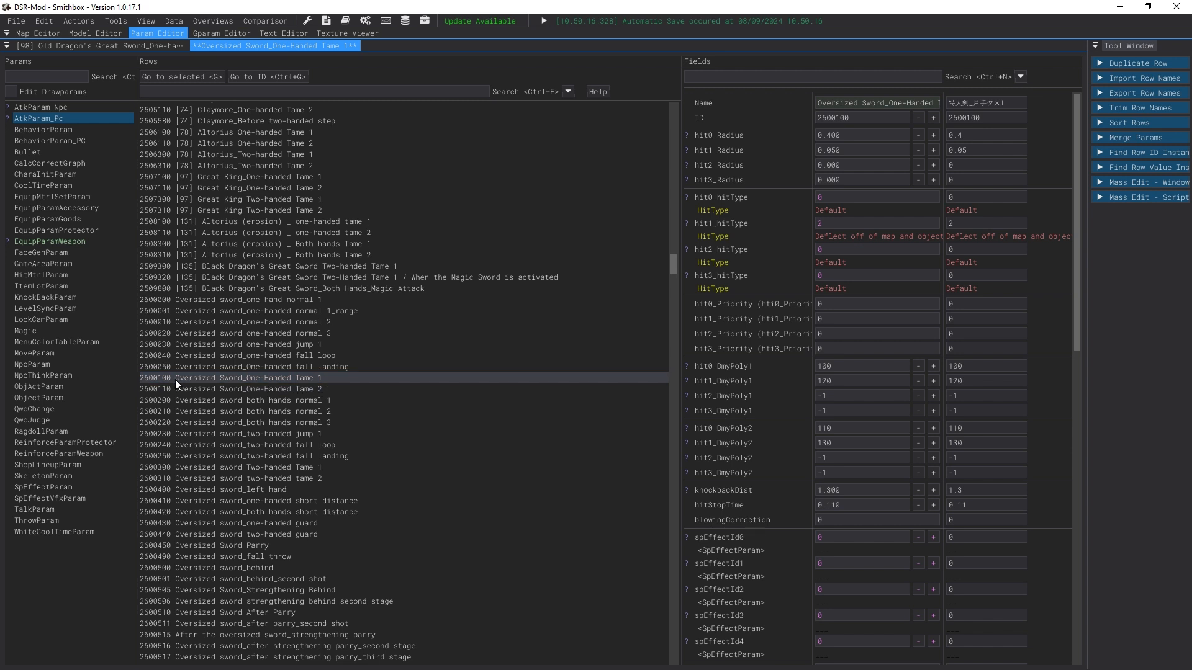
key(ctrl+d)
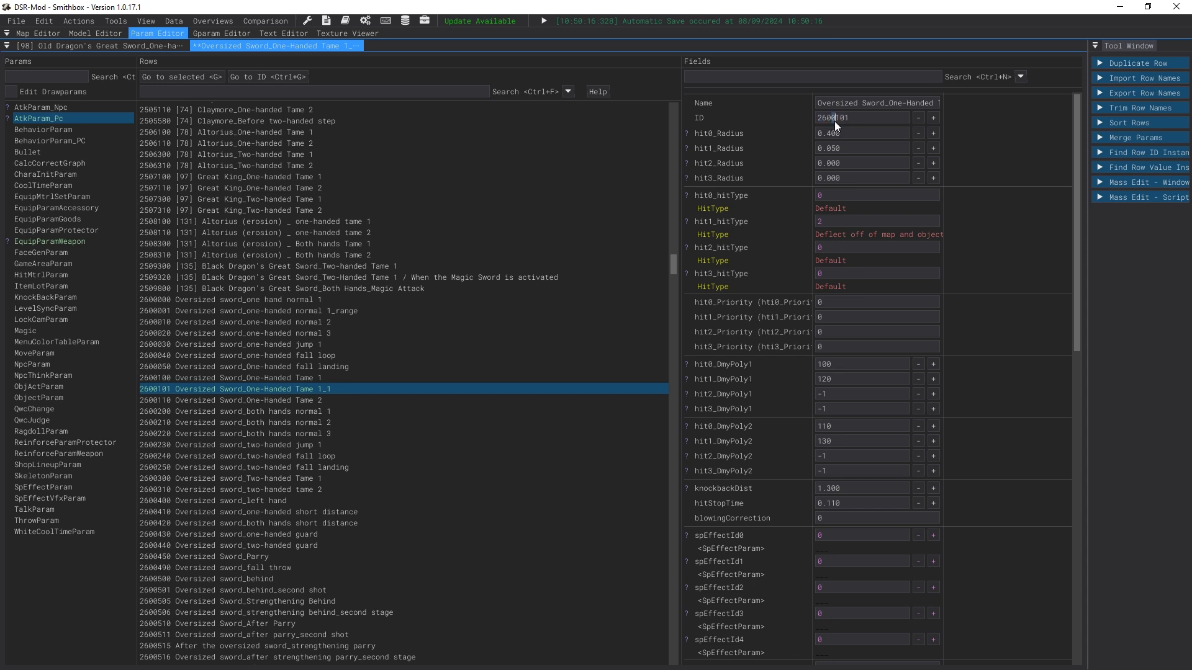
text(0)
click(43, 21)
mouse_move(116, 22)
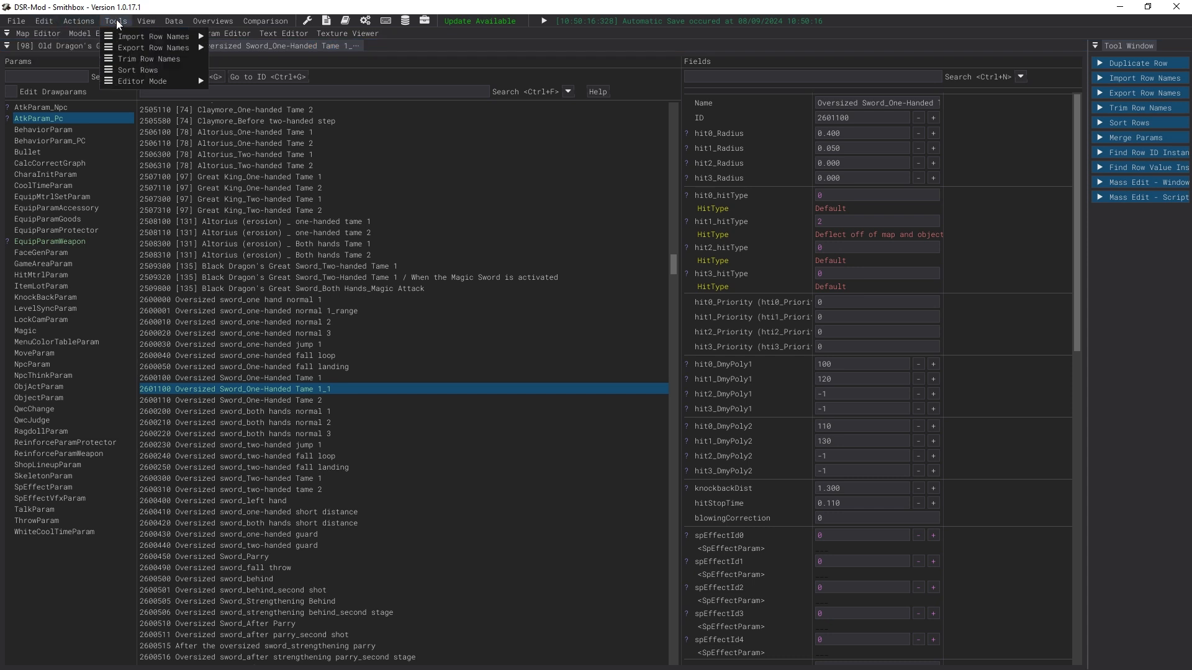
click(125, 70)
Step: Rename attack row 2601100 to "[98] Old Dragon's Great Sword_One-Handed Tame 1", copying text from row 2601300's name
text(2601)
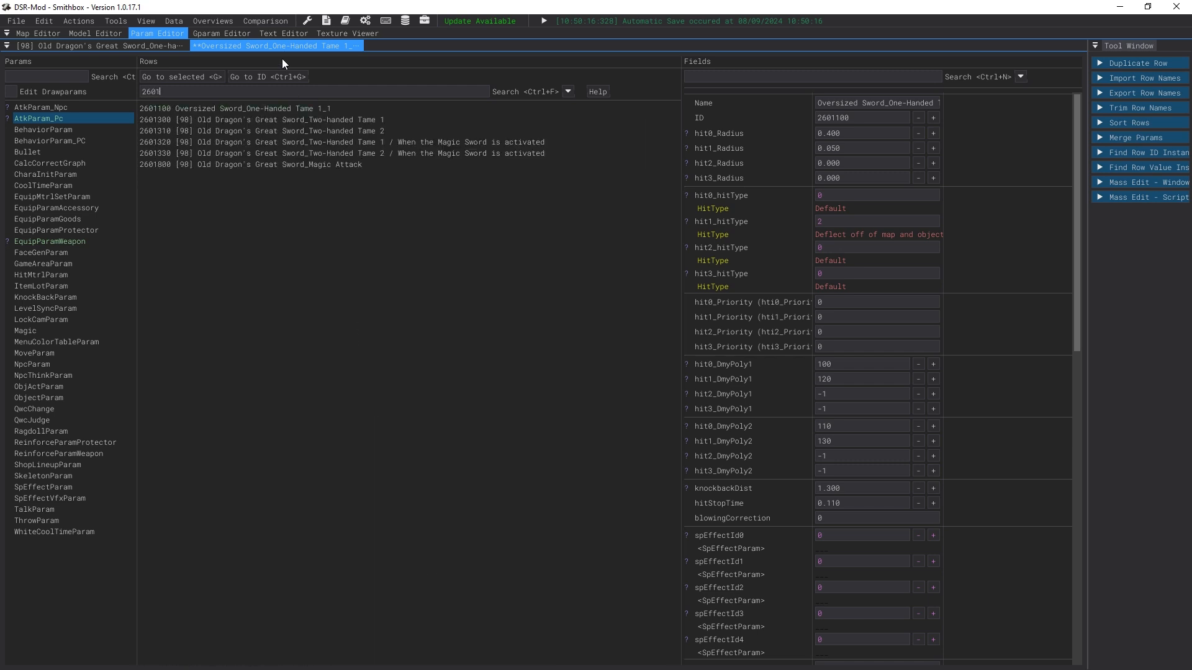
click(262, 119)
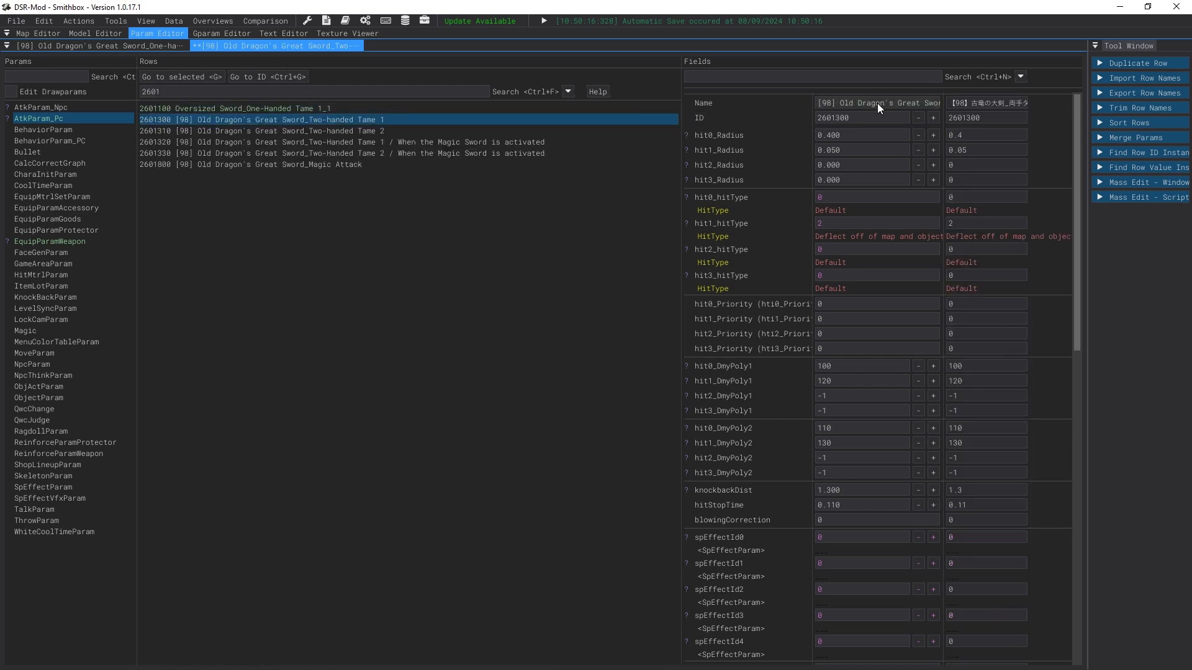
drag(941, 107, 1004, 105)
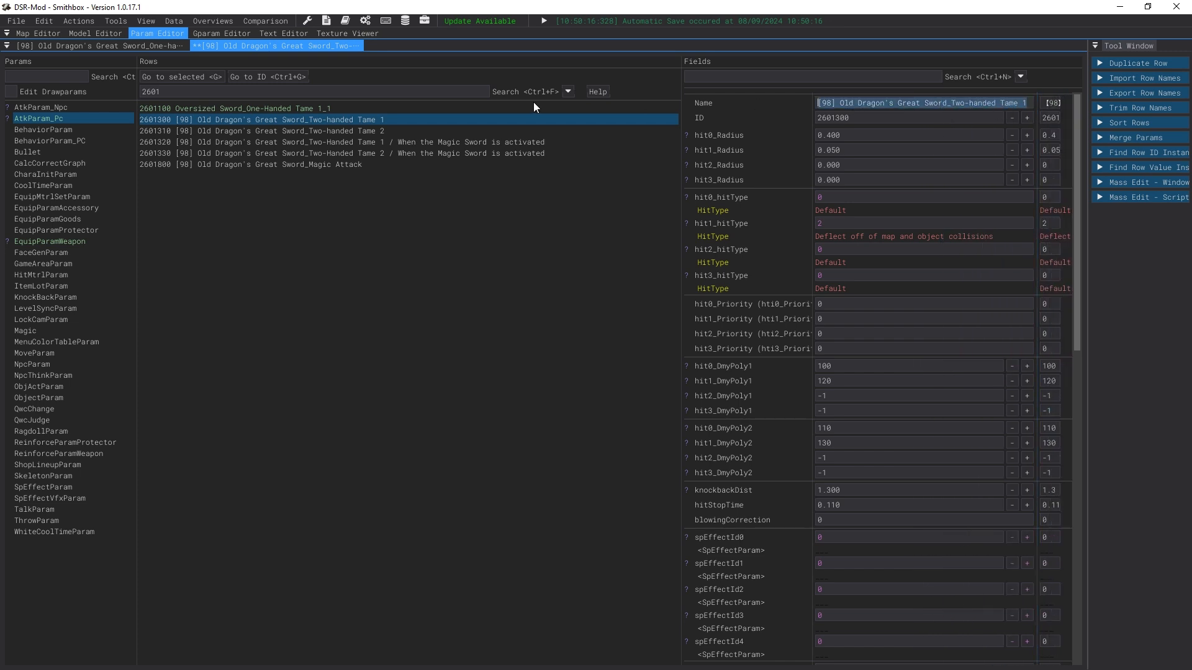
click(494, 107)
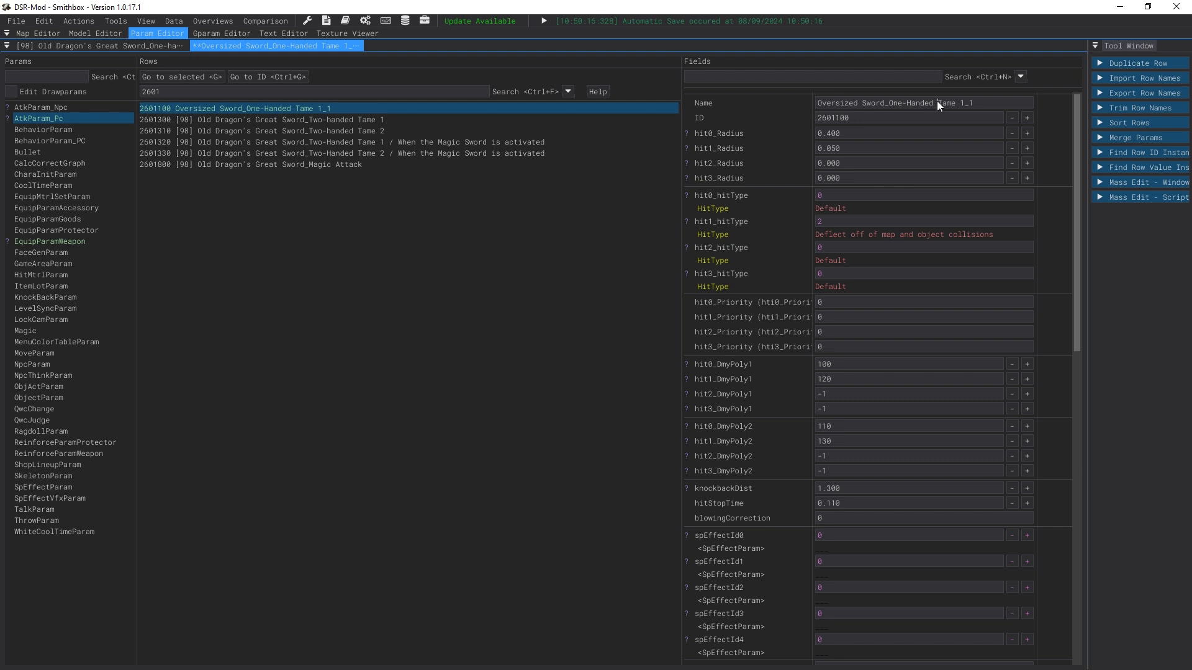
click(410, 119)
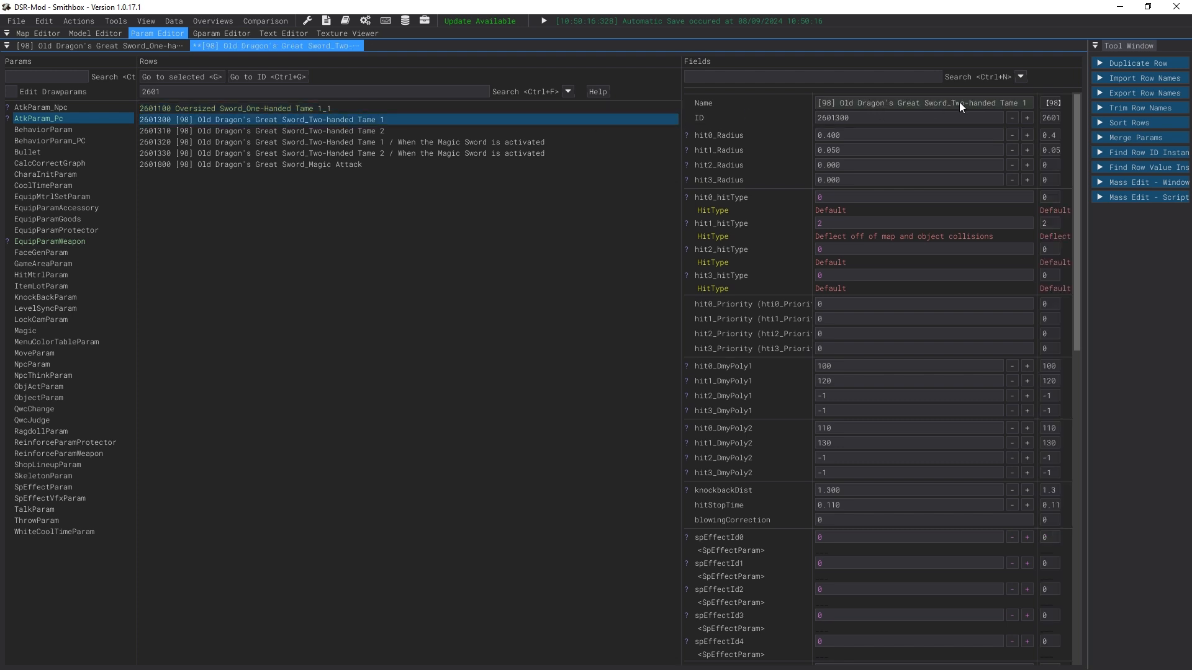
drag(920, 105, 817, 104)
key(ctrl+c)
click(293, 107)
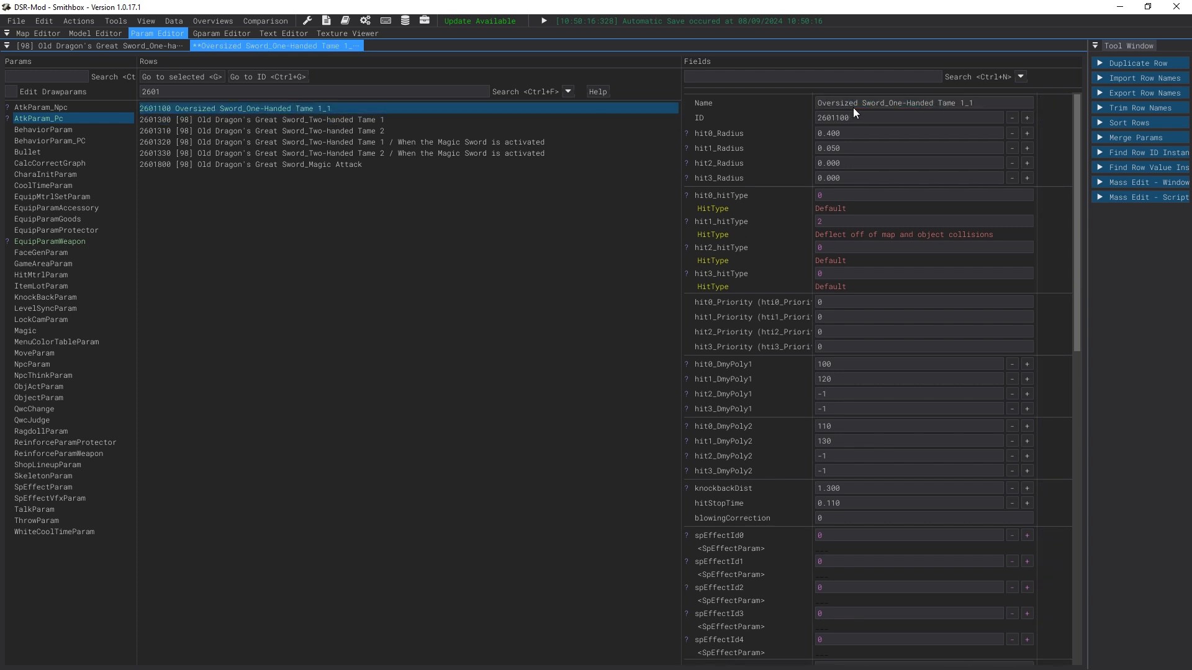
drag(833, 107, 813, 107)
key(ctrl+v)
drag(1001, 107, 1046, 107)
click(1008, 108)
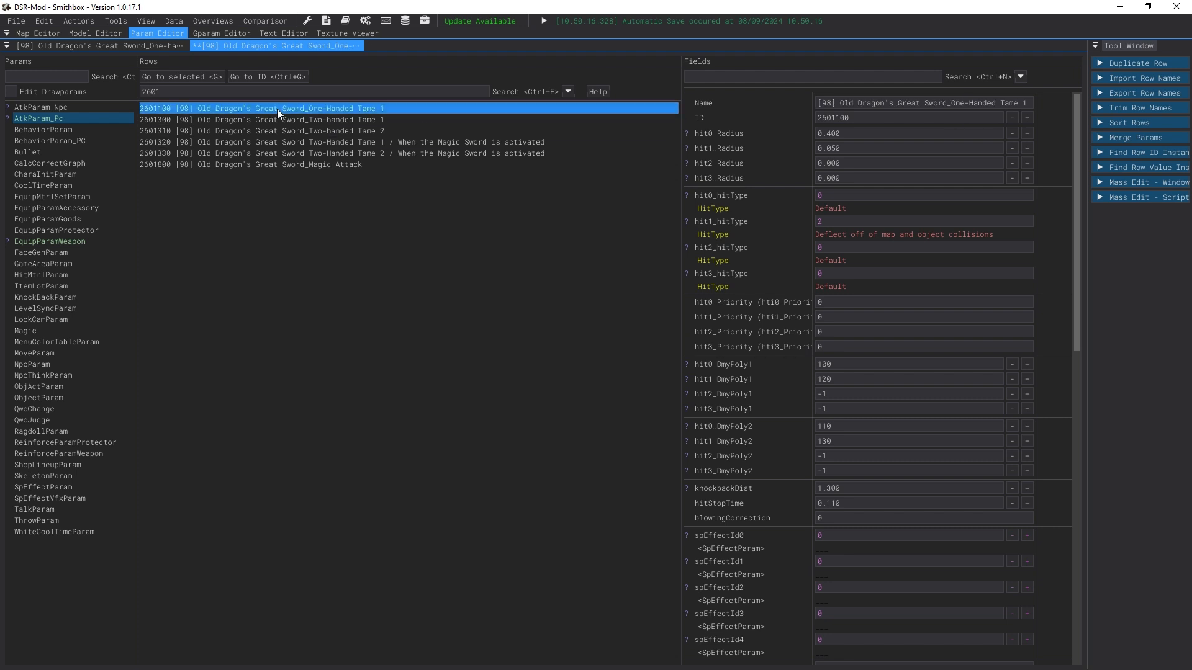
Step: In BehaviorParam_PC, set the Old Dragon's Great Sword row 102601100's refId to 2601100
click(196, 116)
click(198, 112)
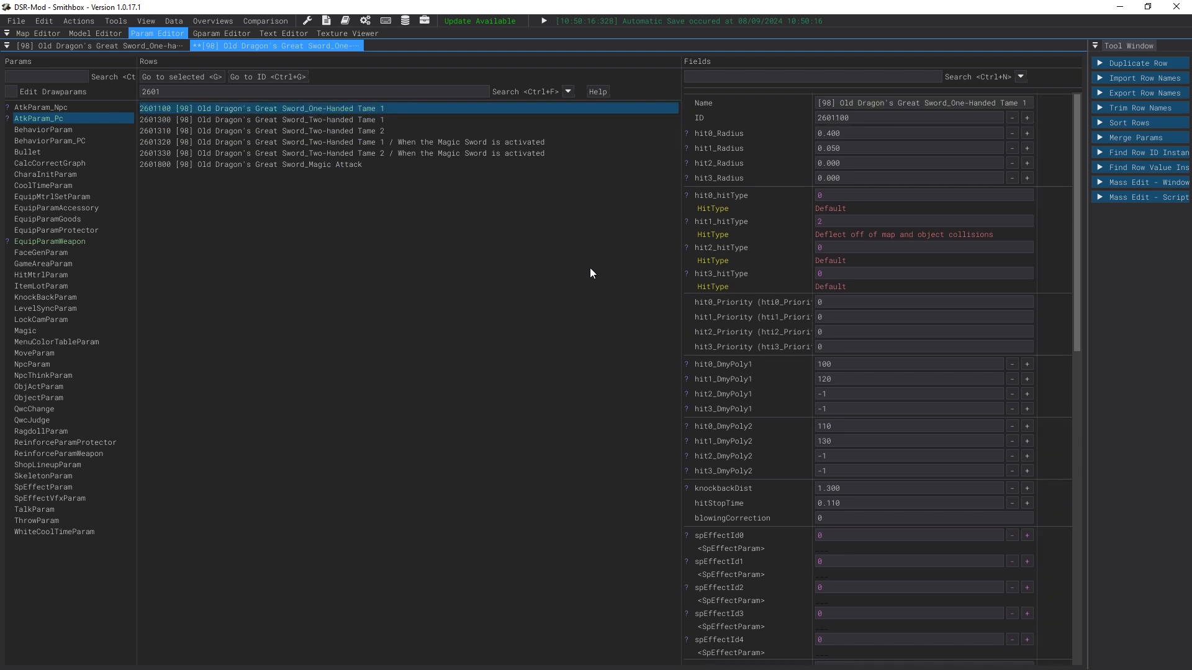
drag(164, 91, 139, 102)
text(0)
click(134, 49)
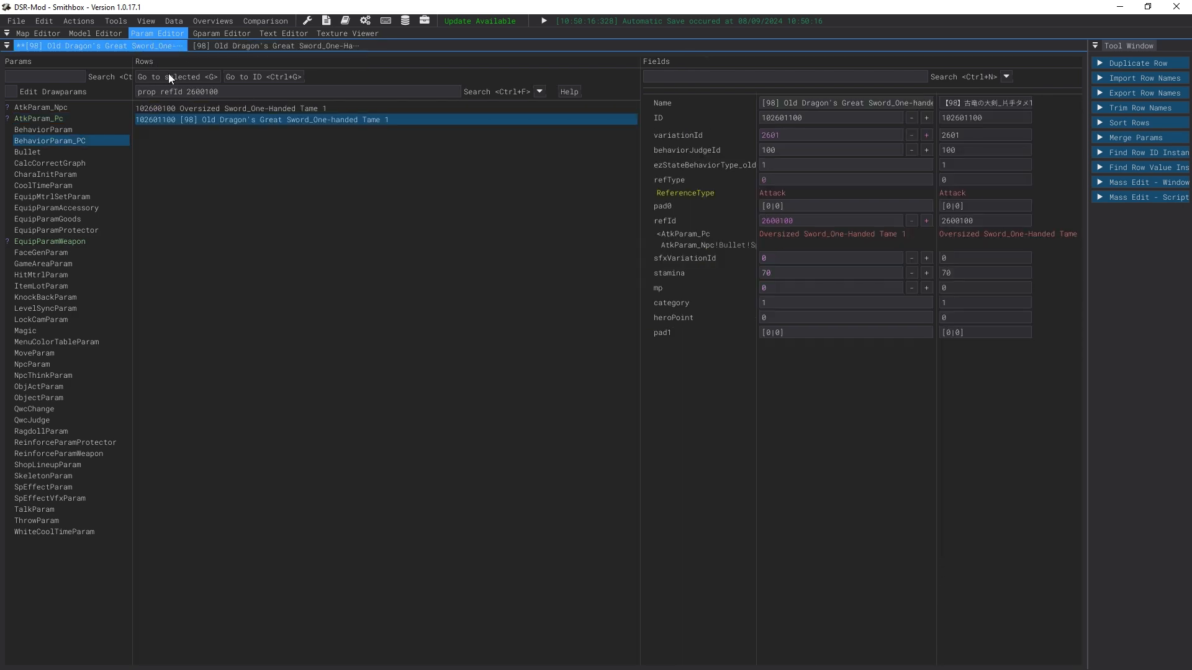
click(235, 107)
click(252, 116)
click(247, 110)
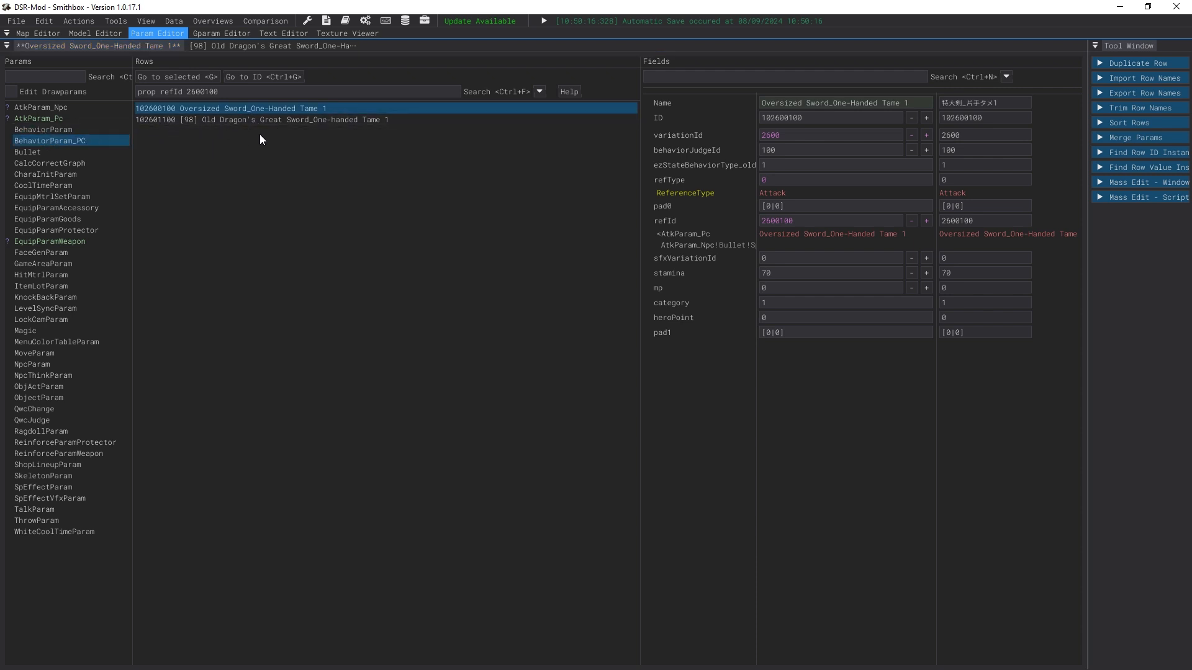
click(155, 120)
click(781, 222)
key(BackSpace)
text(1)
Step: Inspect the attack row now referenced by the Old Dragon's Great Sword behavior row's refId
click(720, 47)
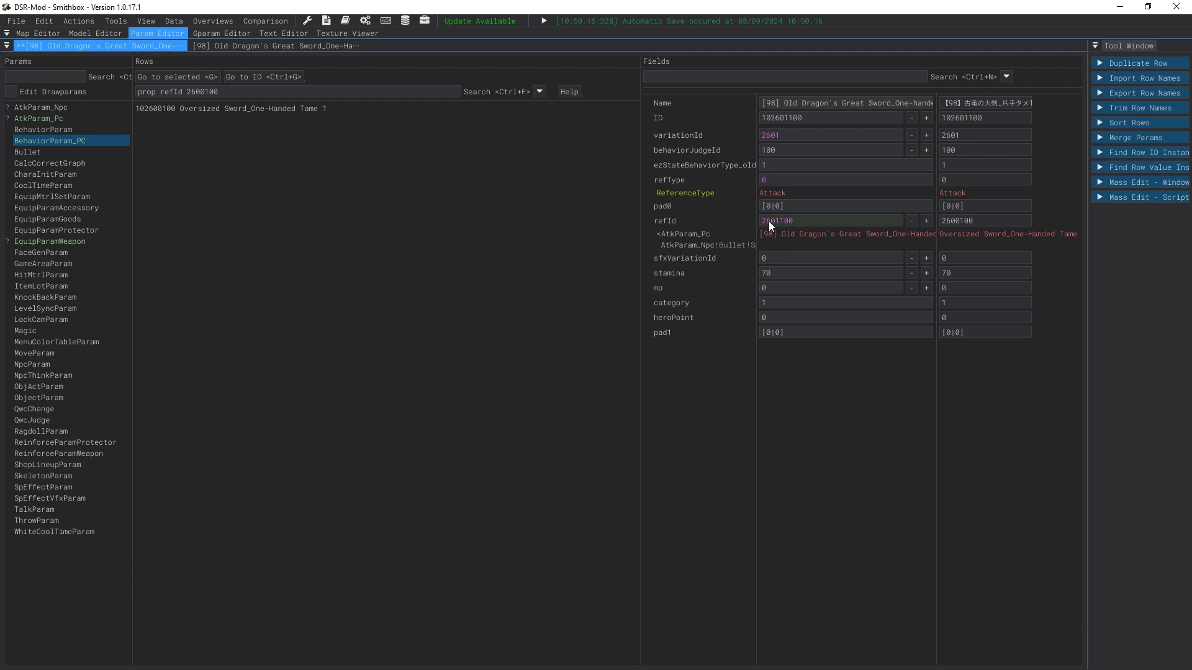
right_click(808, 235)
click(792, 240)
right_click(787, 240)
click(773, 238)
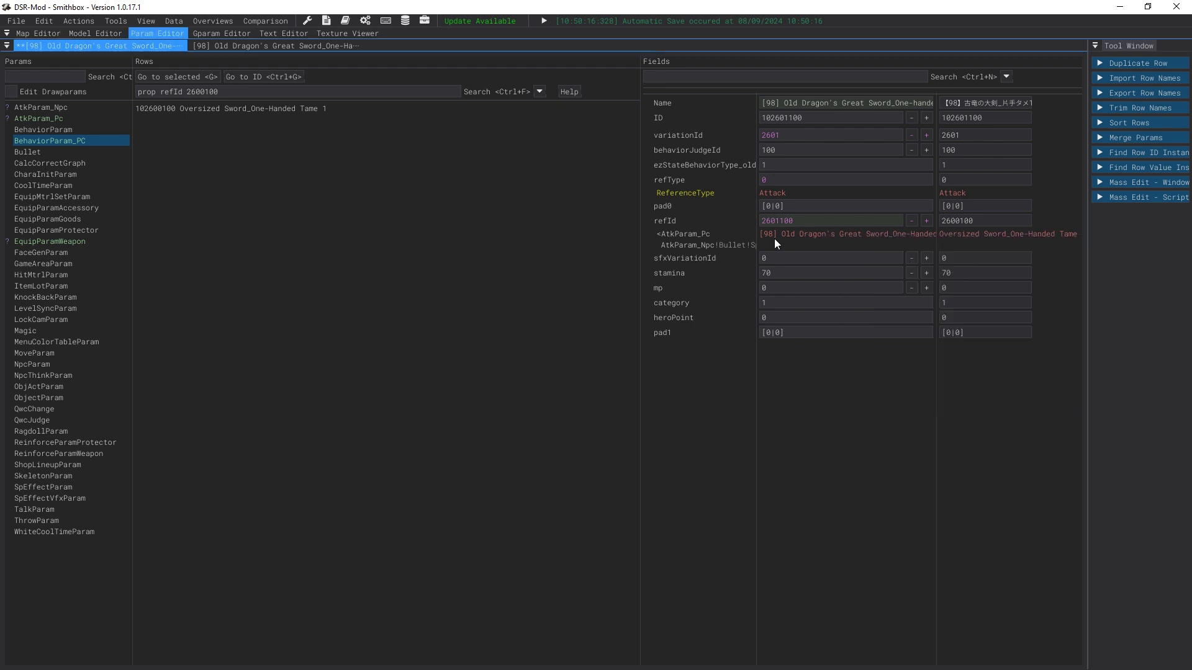
Step: Jump from the Oversized Sword behavior row 102600100 to its referenced attack row 2600100 and close the extra tab
click(233, 110)
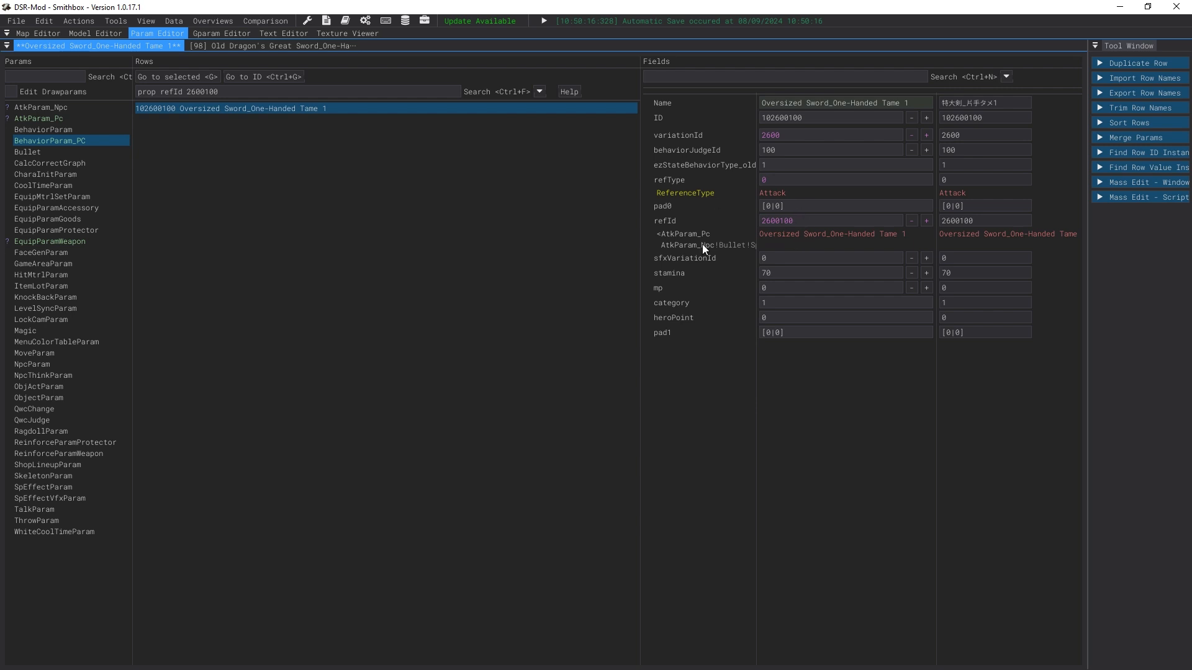
right_click(783, 230)
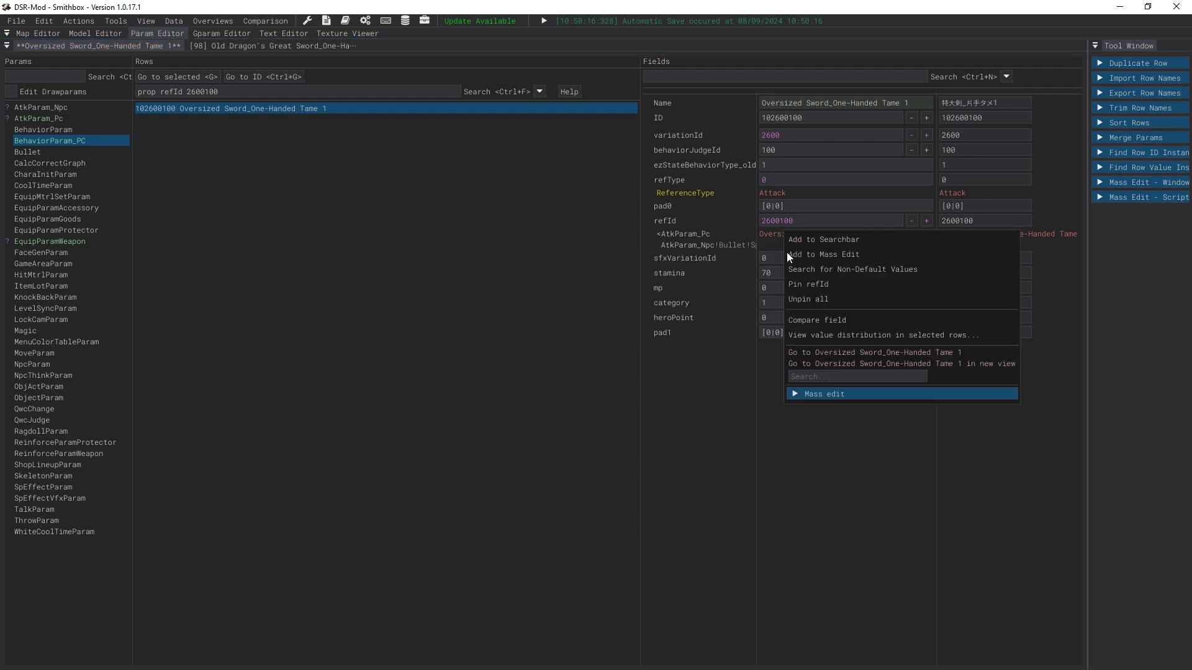
click(804, 352)
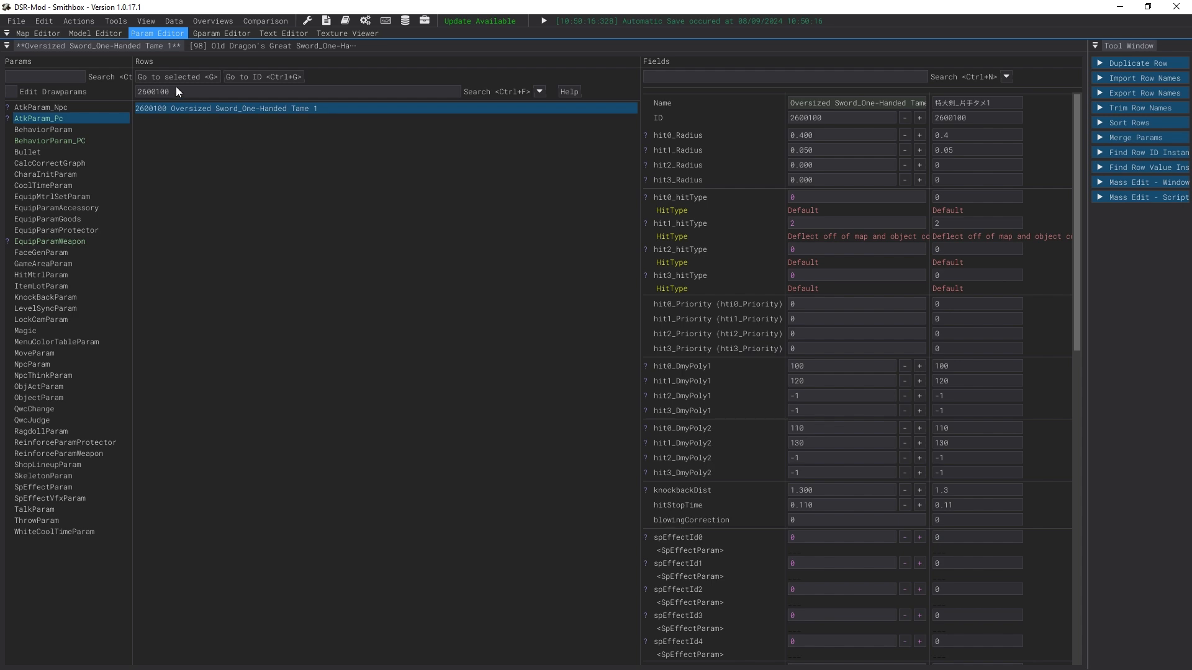
click(273, 44)
right_click(277, 45)
click(289, 53)
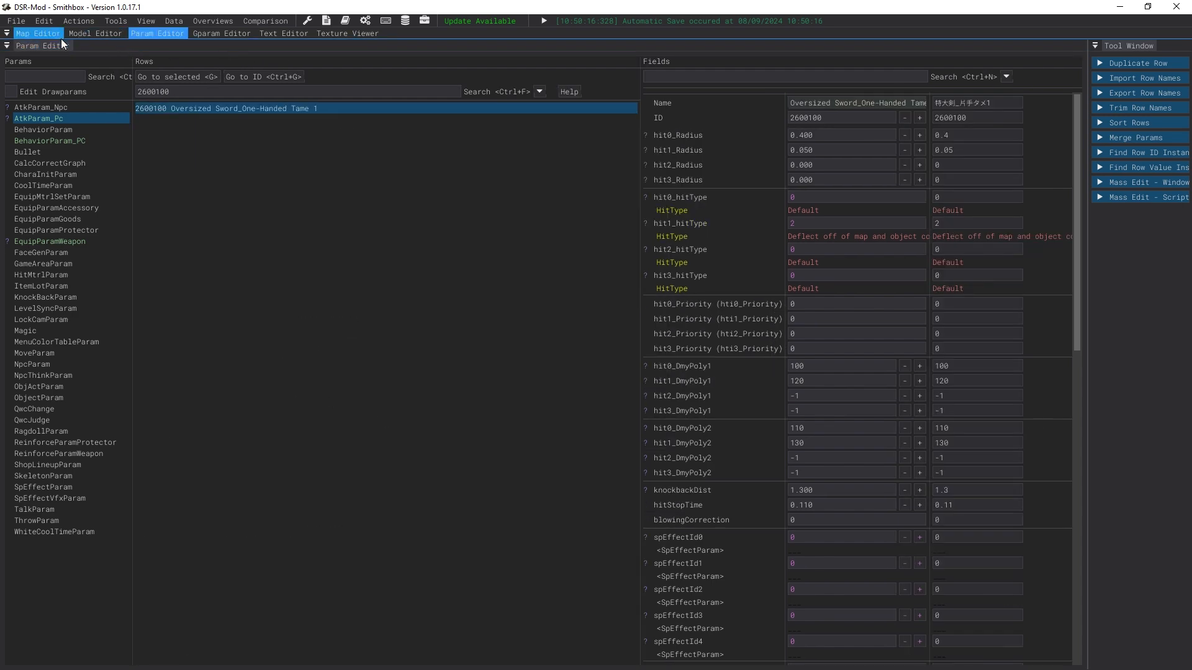
Step: Examine attack row 2600100's fields and the list of dmgLevel options
scroll(885, 340, down, 10)
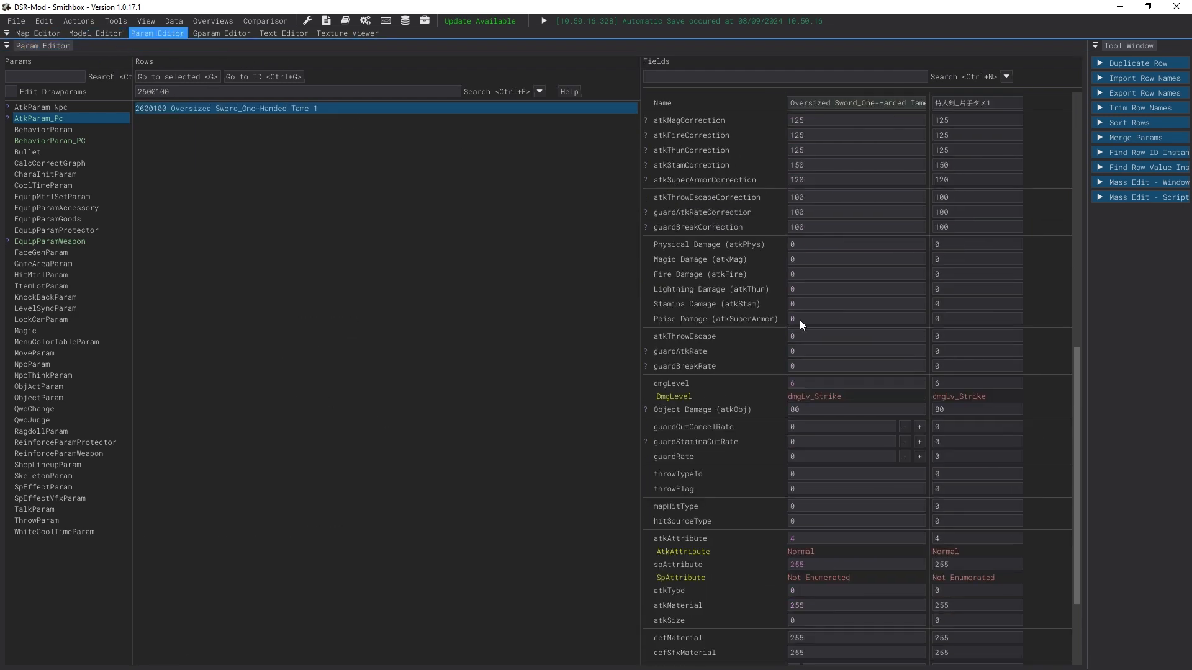
scroll(751, 391, up, 5)
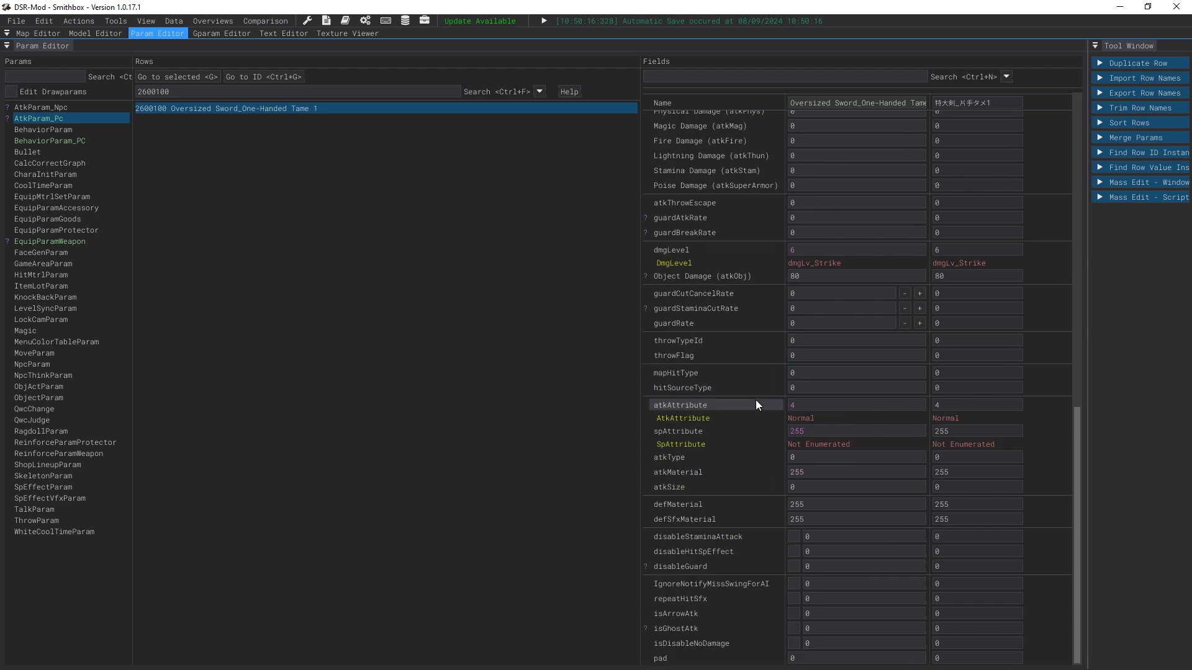
scroll(756, 403, down, 6)
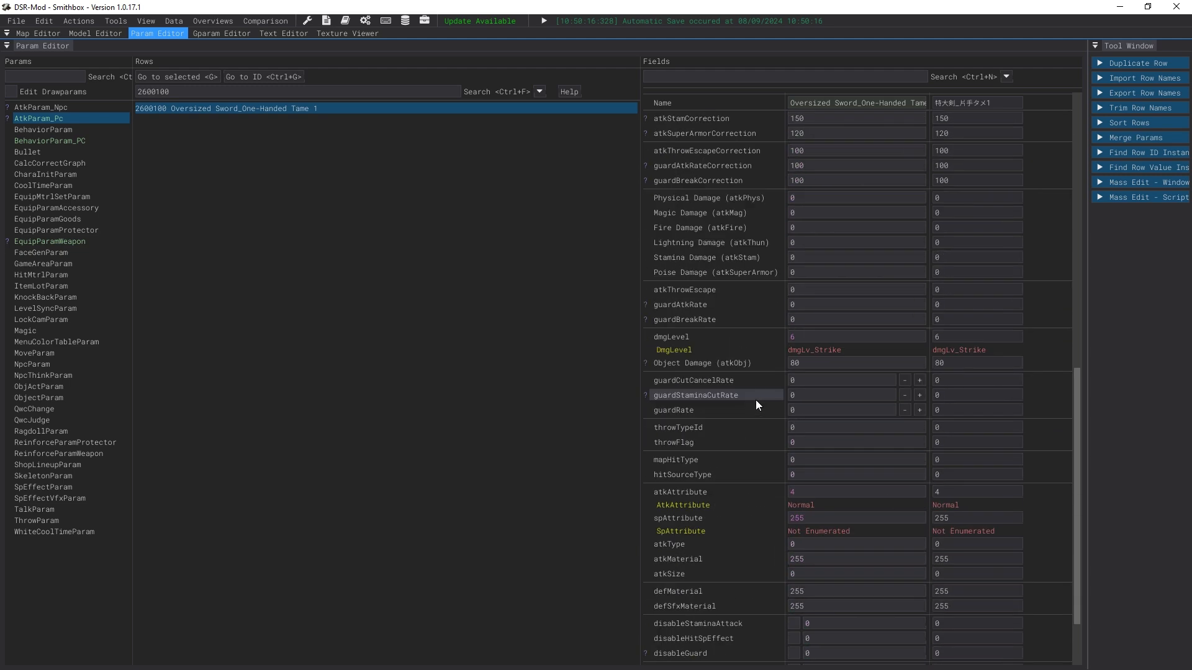
right_click(818, 347)
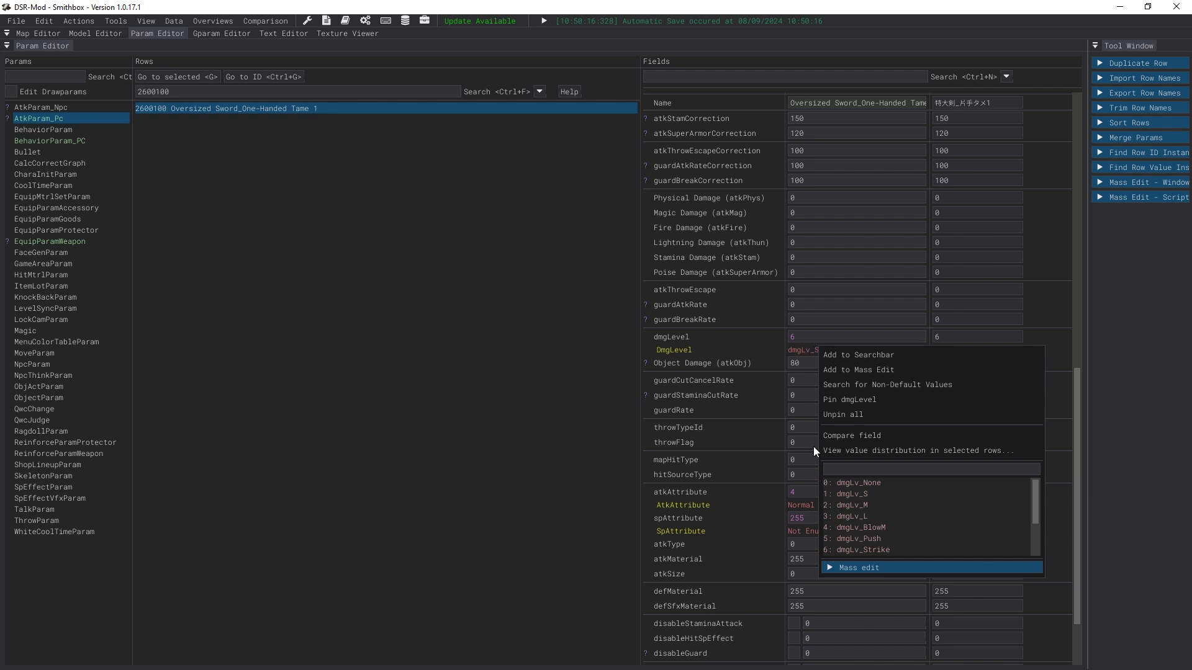
scroll(903, 534, down, 2)
scroll(974, 538, up, 2)
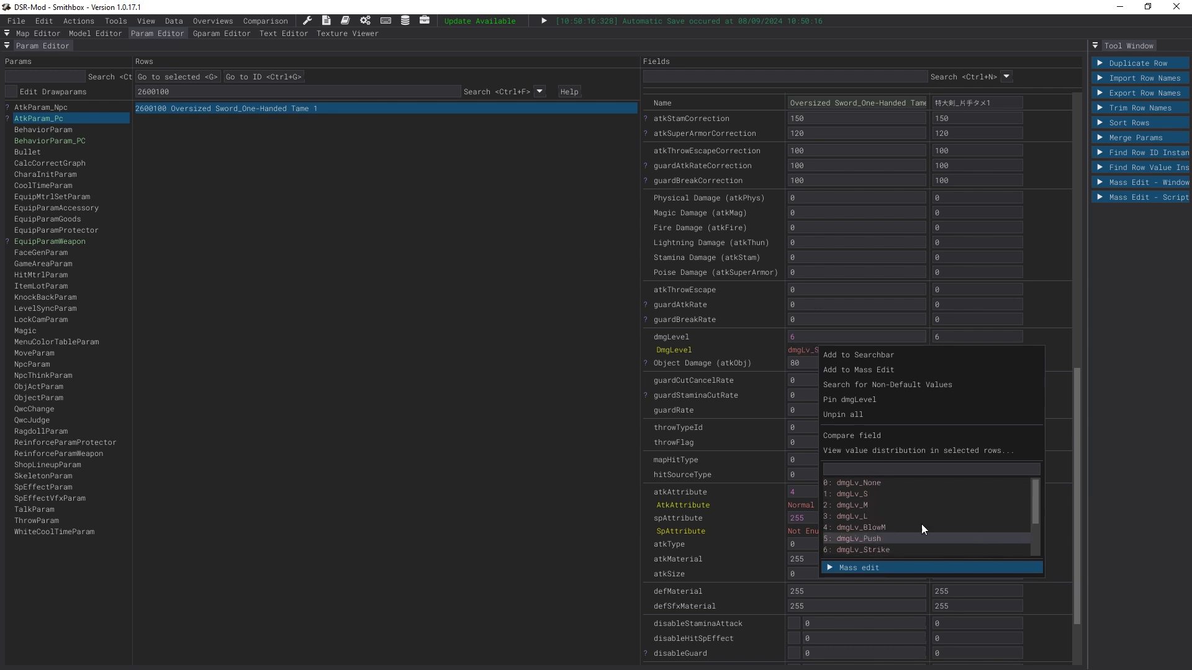
click(885, 549)
Step: Set attack row 2600100's dmgLevel to 9, dmgLv_Uppercut
scroll(868, 434, up, 4)
scroll(885, 445, down, 4)
right_click(816, 347)
scroll(903, 525, down, 2)
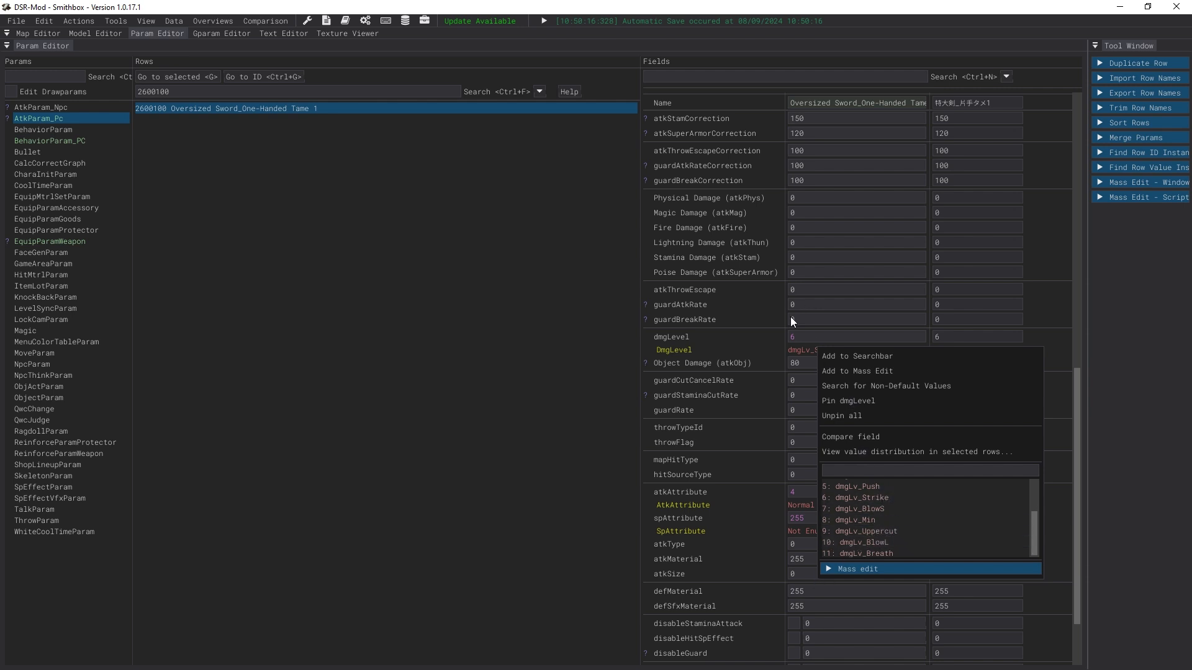
click(791, 360)
right_click(805, 356)
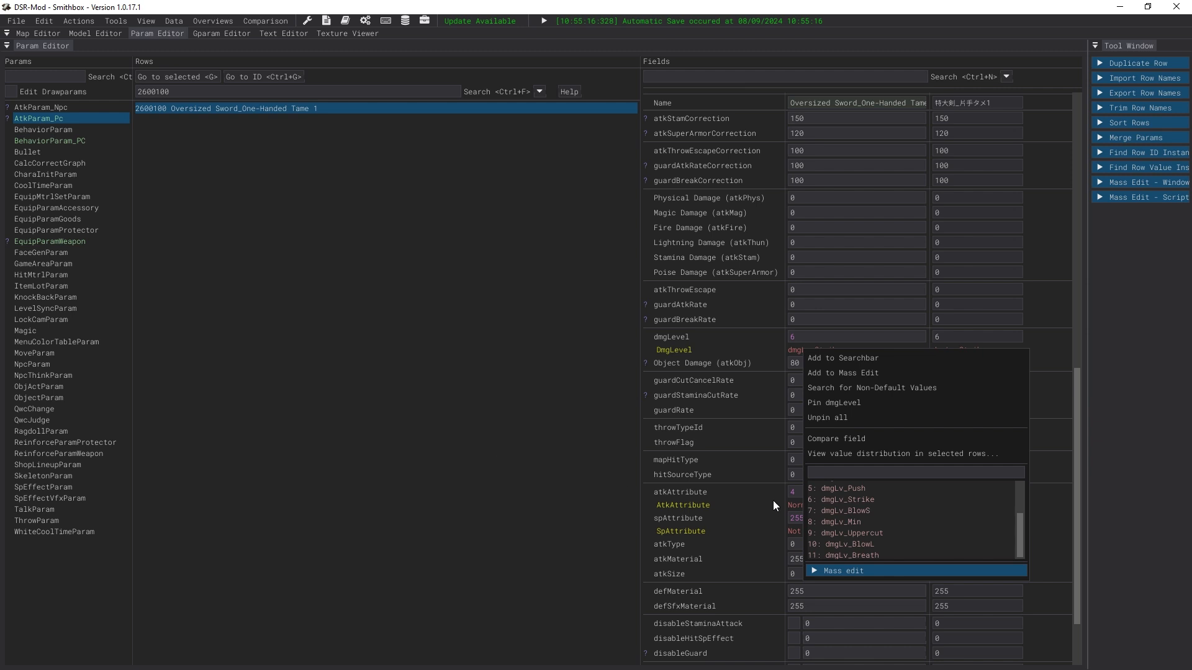
click(847, 534)
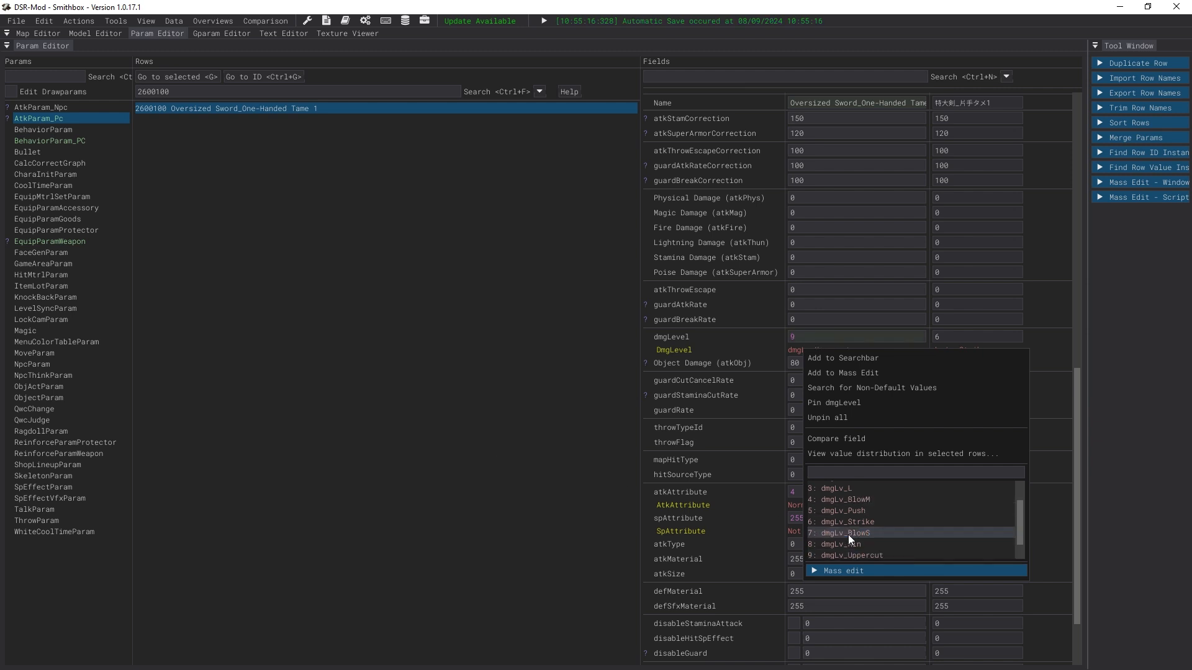
click(769, 333)
right_click(812, 351)
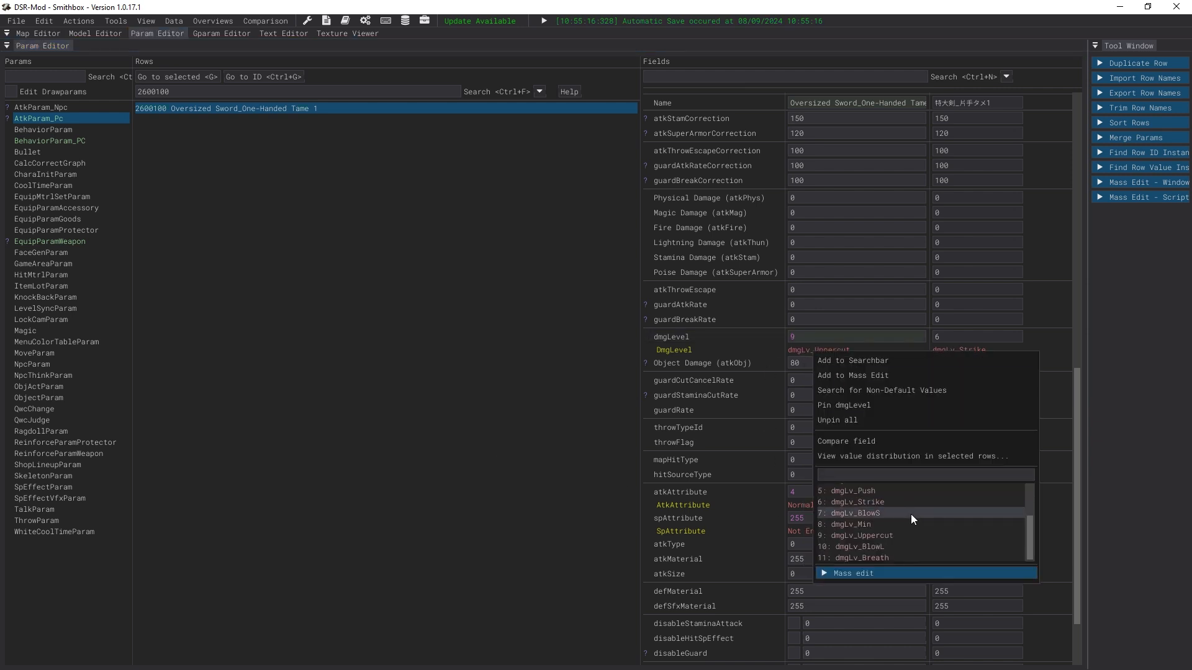
click(844, 357)
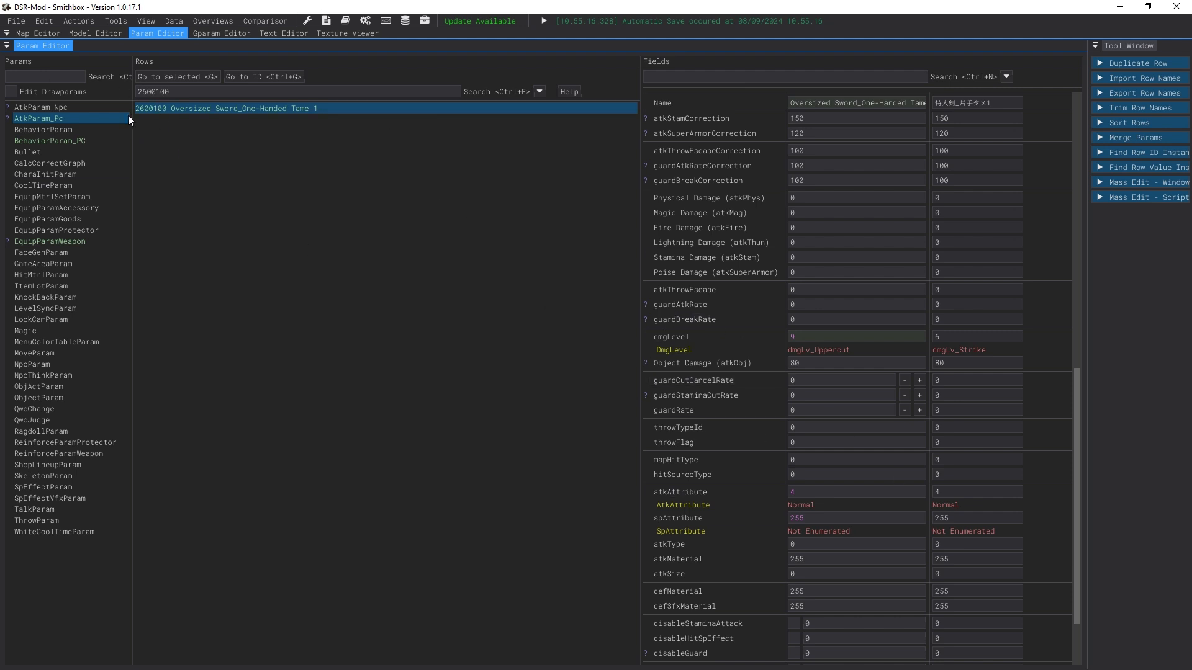
Step: Search EquipParamWeapon for "dragon bone" and open the Dragon Bone Fist [Caestus] row to view its behaviorVariationId
click(79, 240)
drag(291, 89, 79, 80)
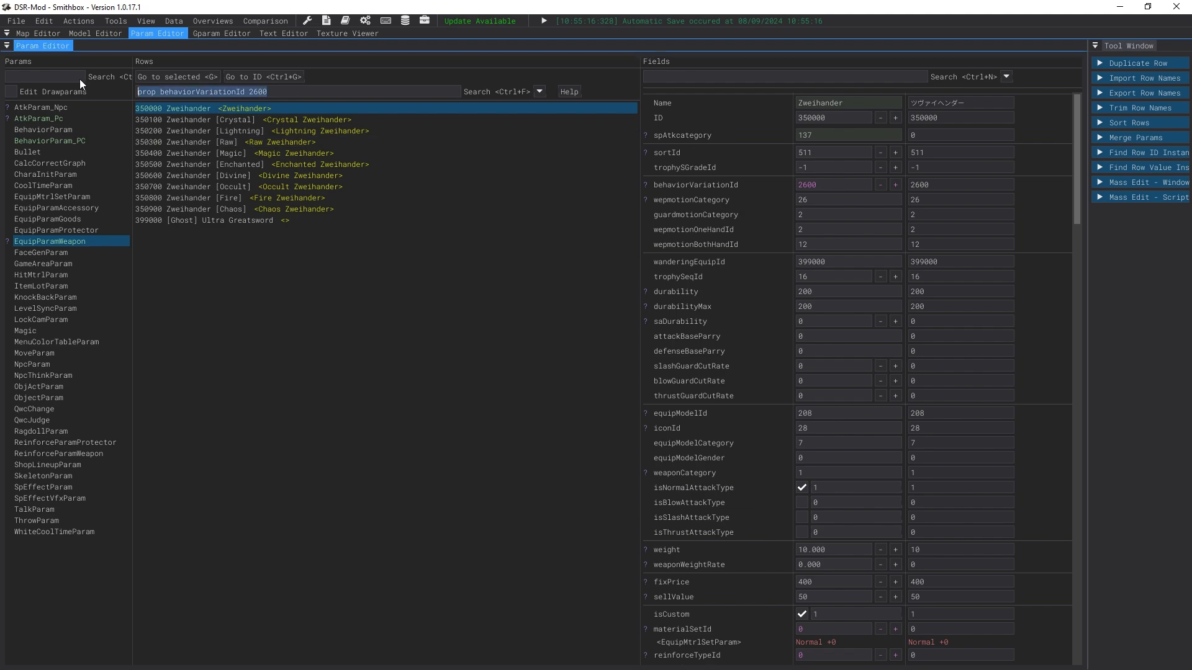
key(BackSpace)
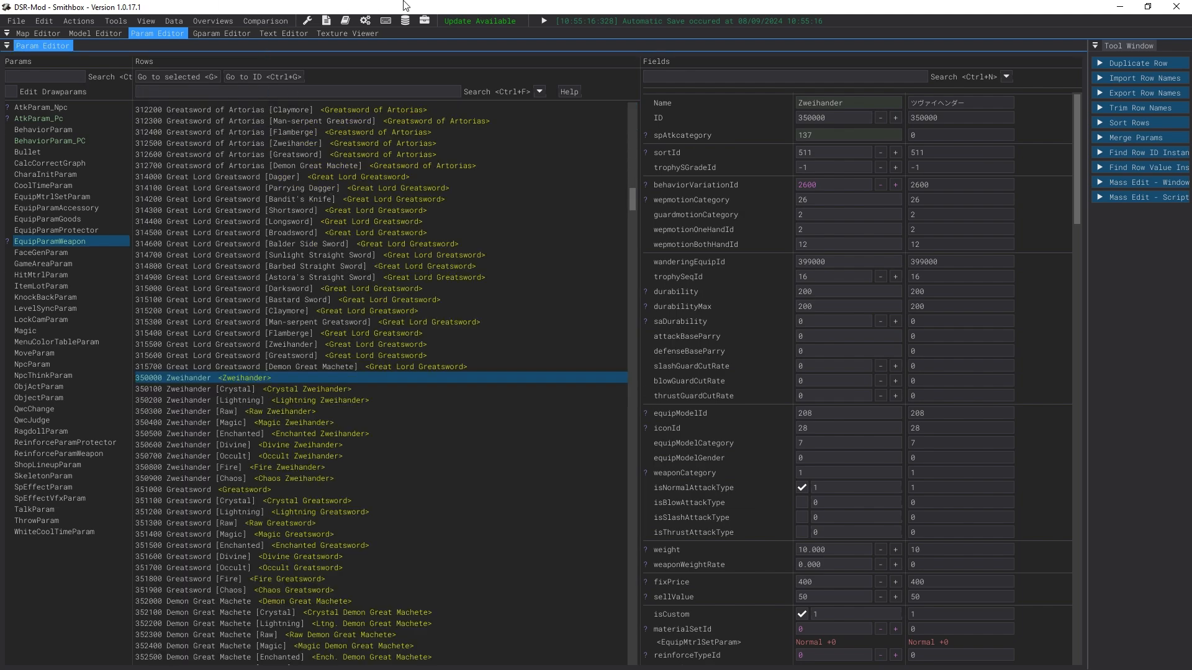
drag(360, 6, 501, 7)
text(dragon bone)
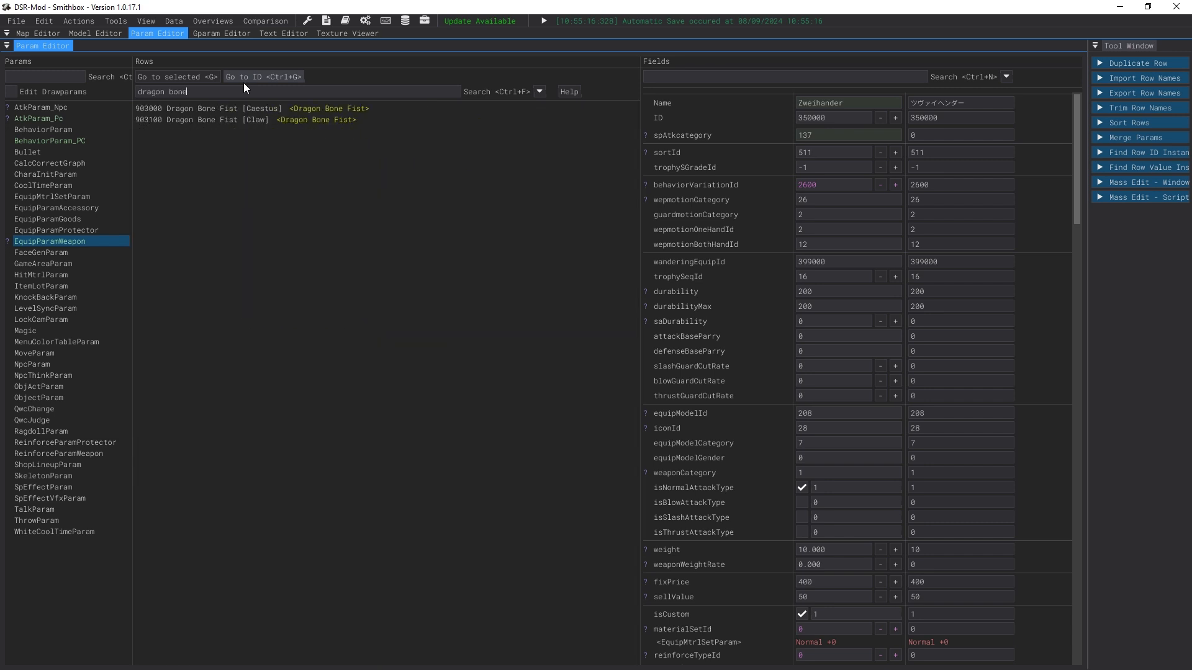
click(250, 109)
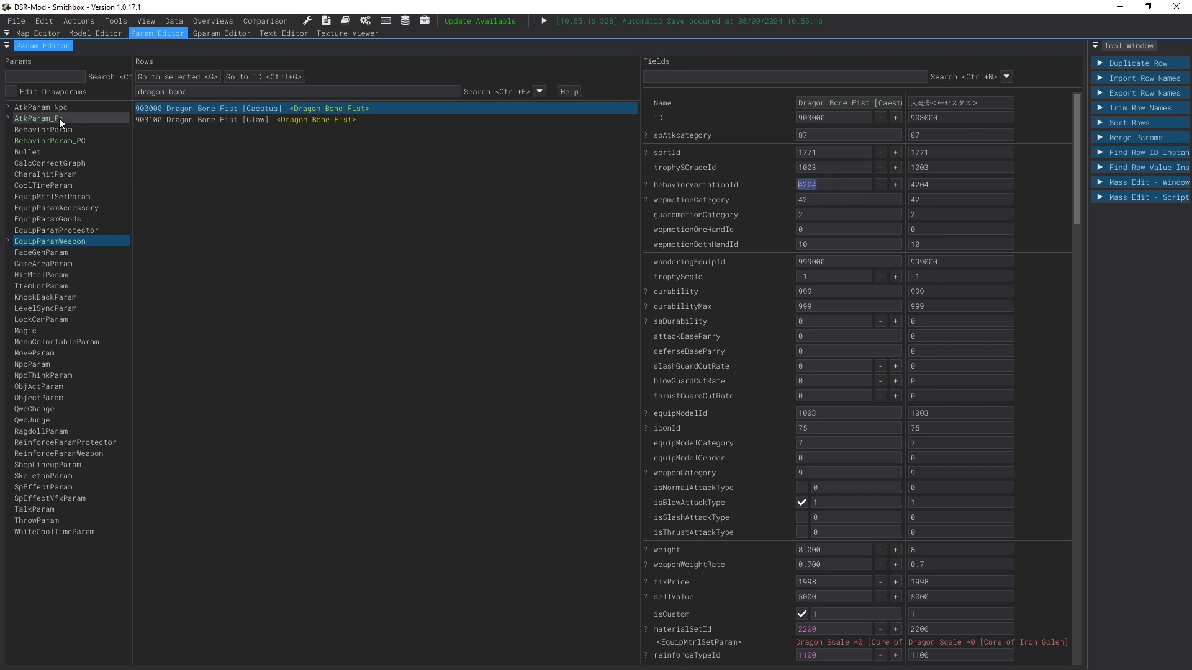
Step: Find behavior row 104204100 for the Great Keel one-handed Tame 1 and compare its referenced attack row with 2600100
click(49, 140)
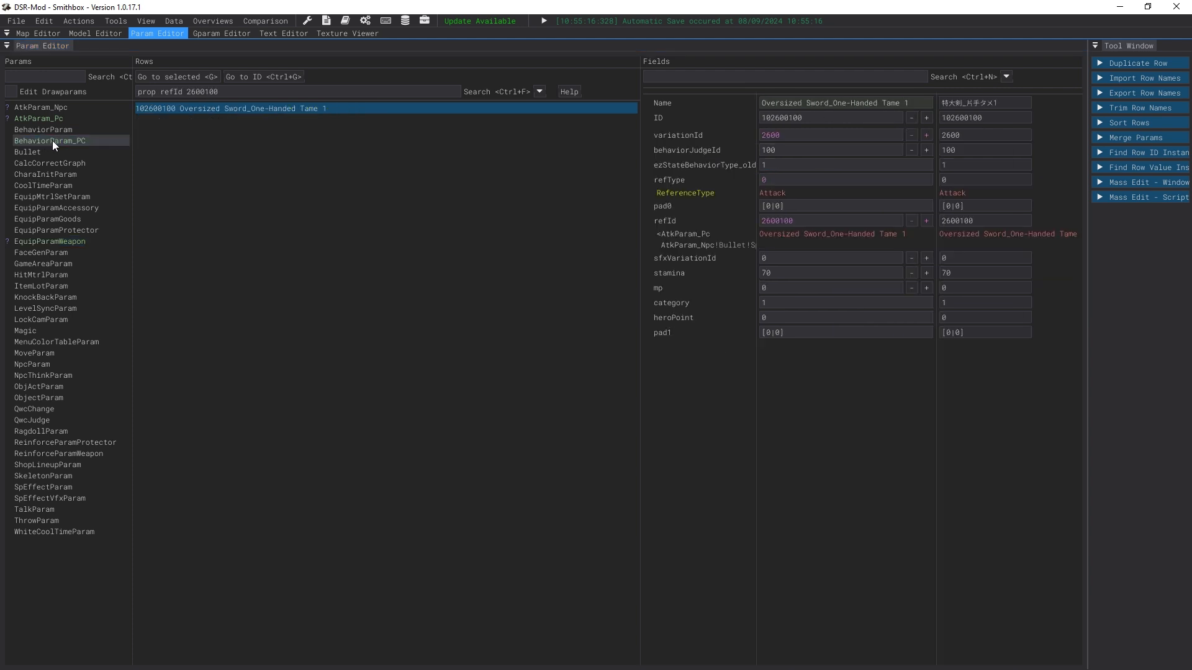
key(ctrl+f)
text(4204)
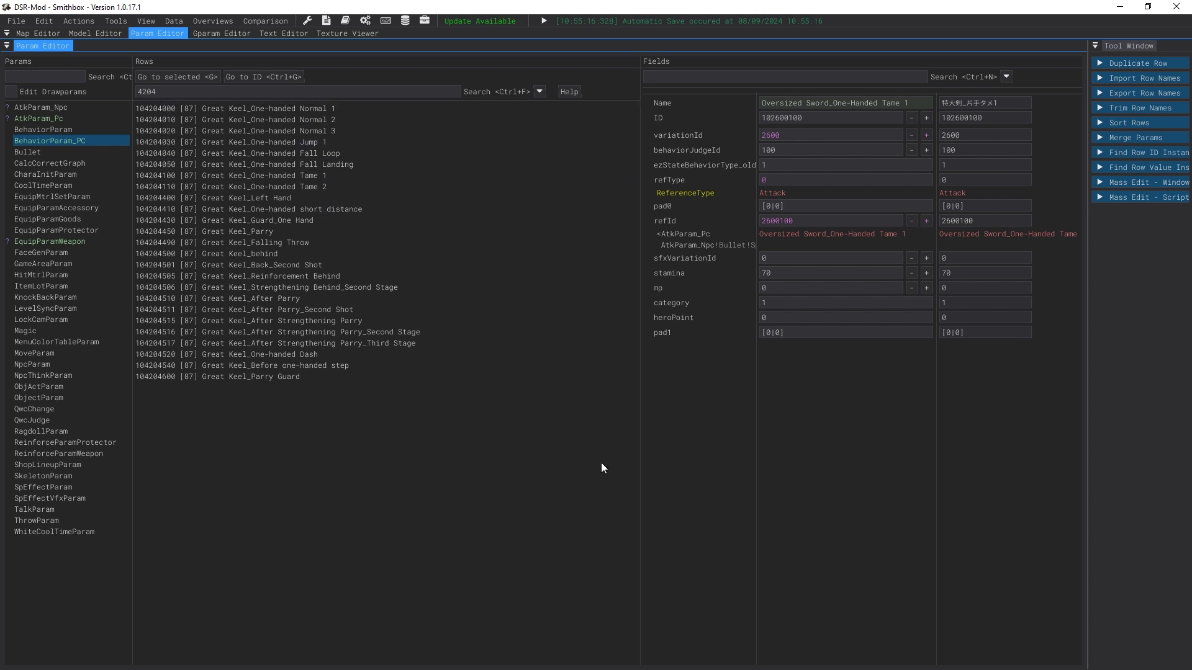
text(100)
click(255, 110)
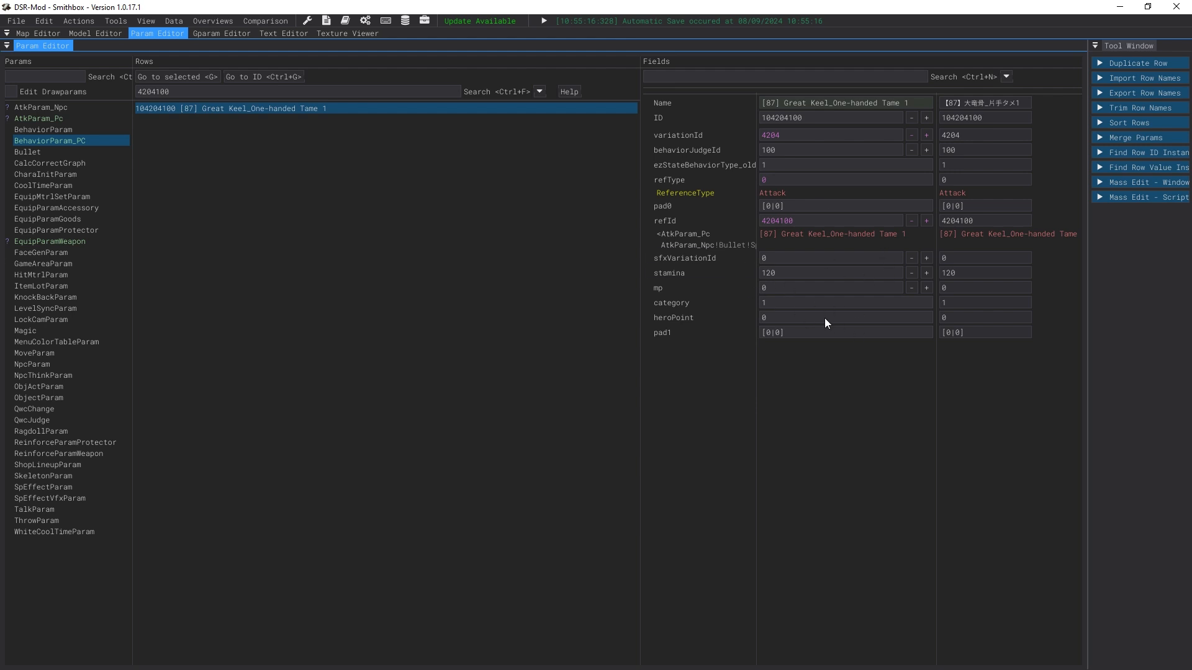
right_click(773, 232)
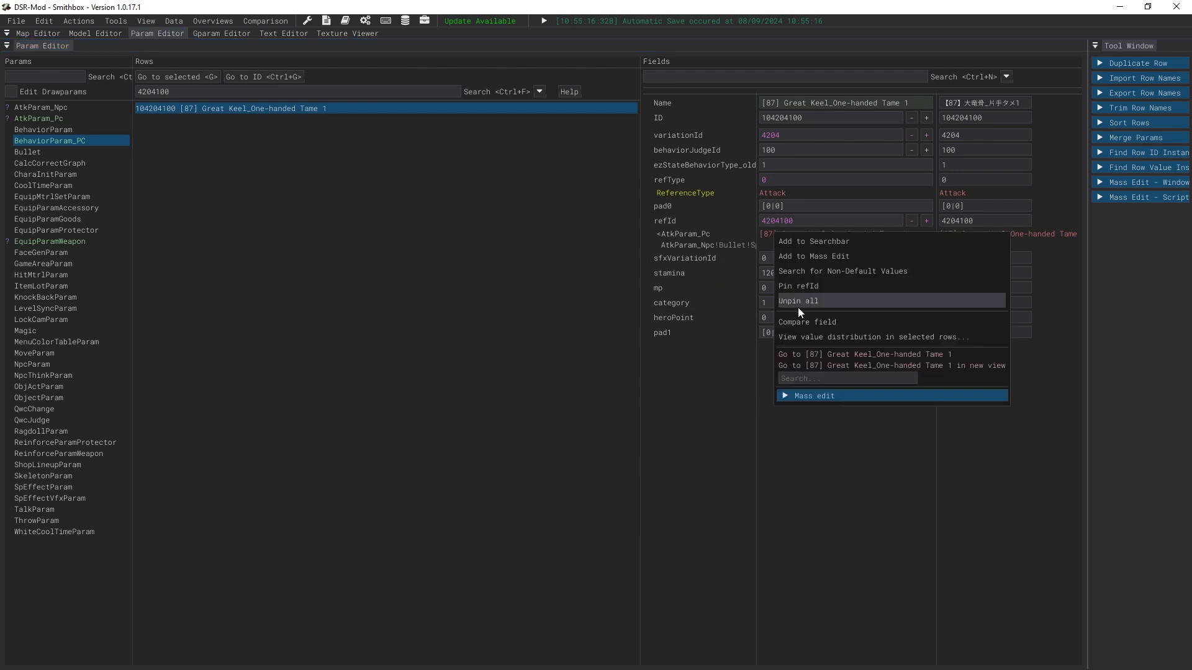
click(812, 355)
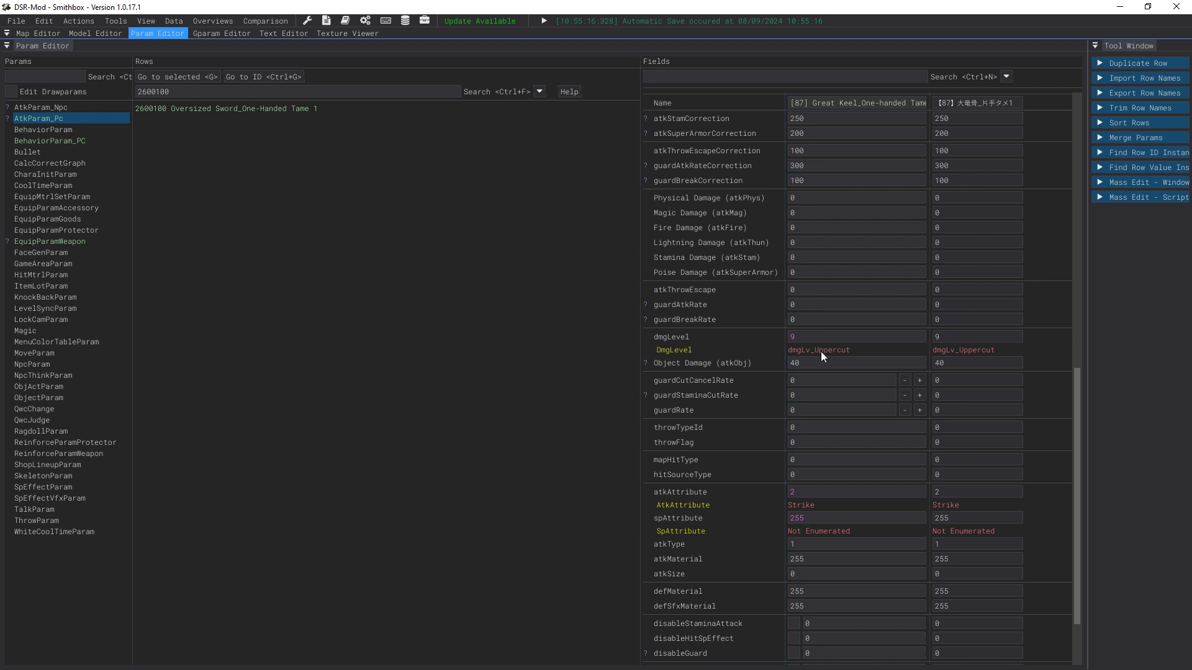
drag(807, 342, 682, 341)
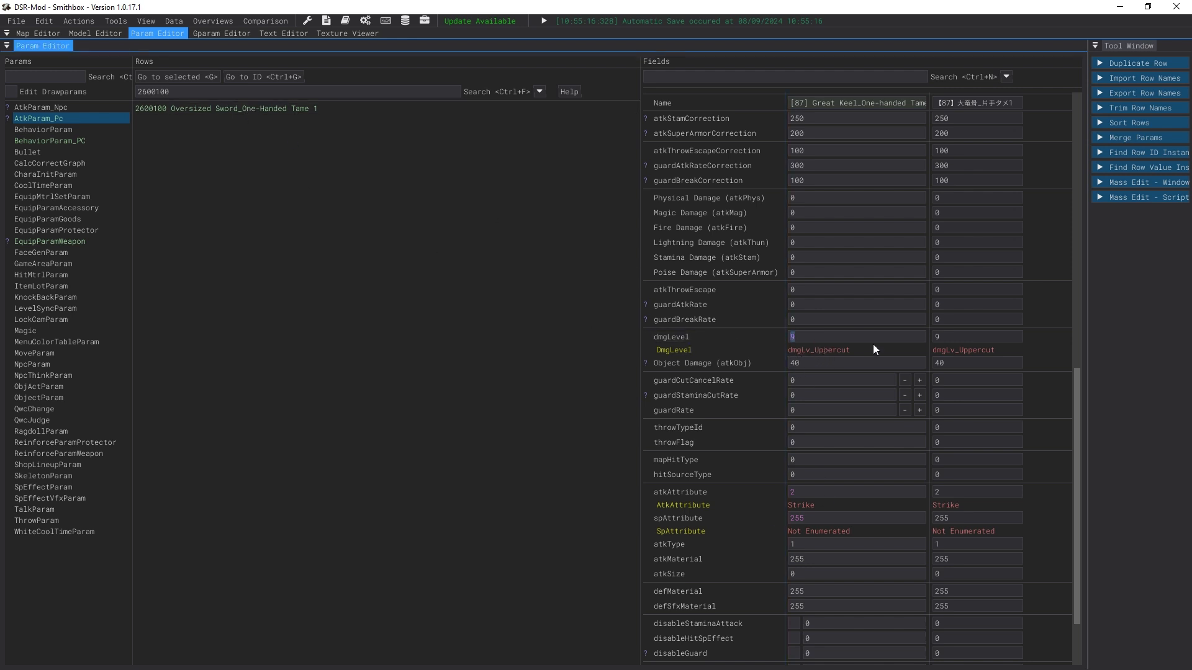
click(199, 108)
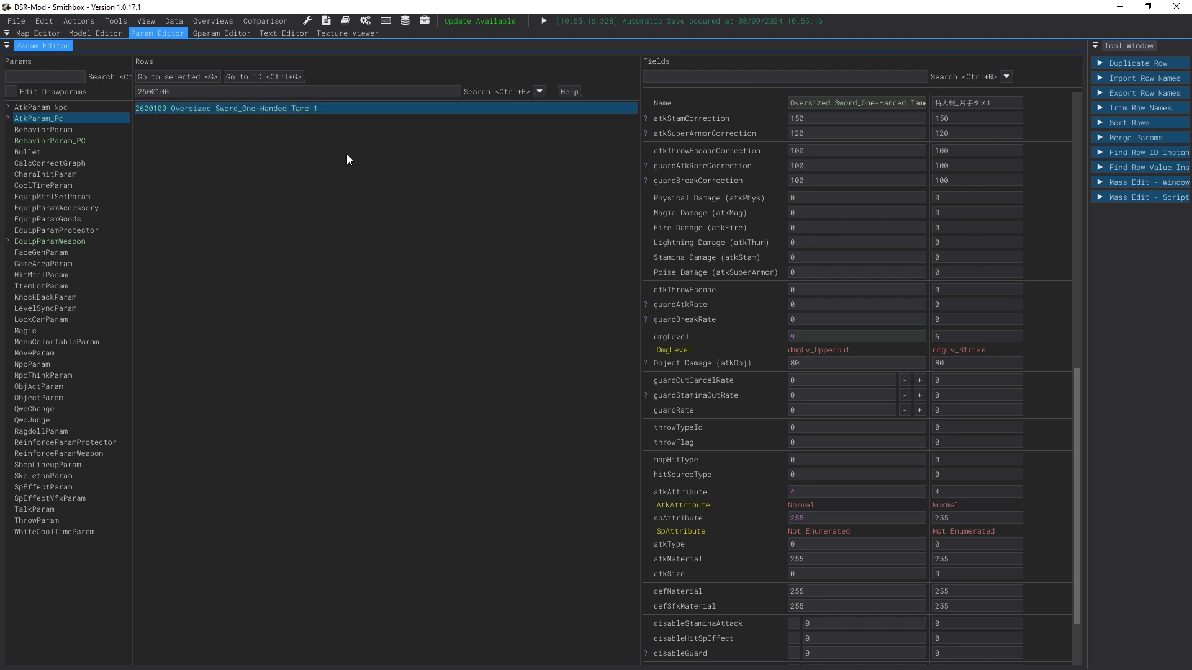
Step: Save the modified params
click(26, 18)
click(69, 95)
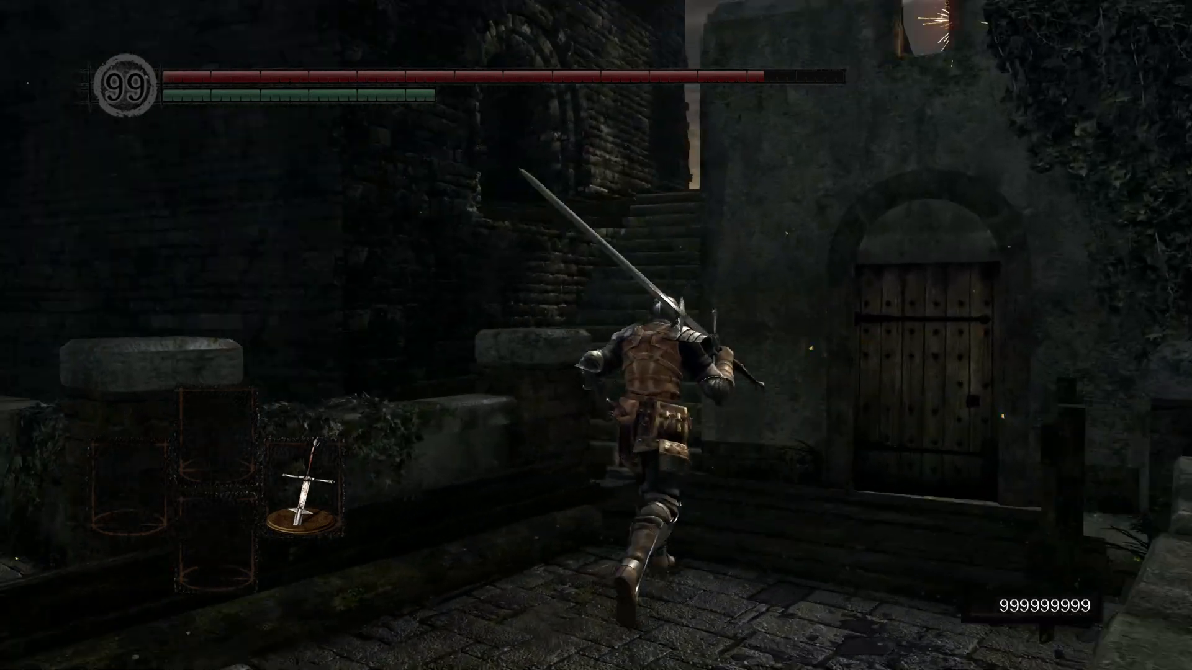
Step: Switch to DSR Gadget and warp the character to the Firelink Altar bonfire
key(Escape)
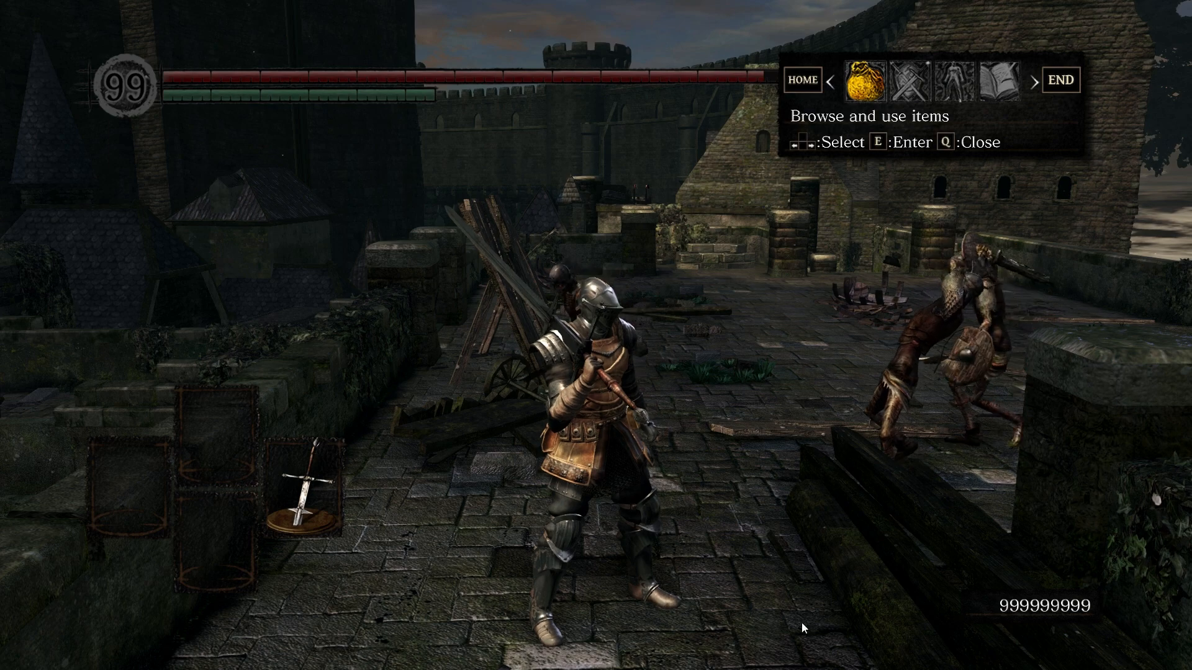
key(super)
click(795, 661)
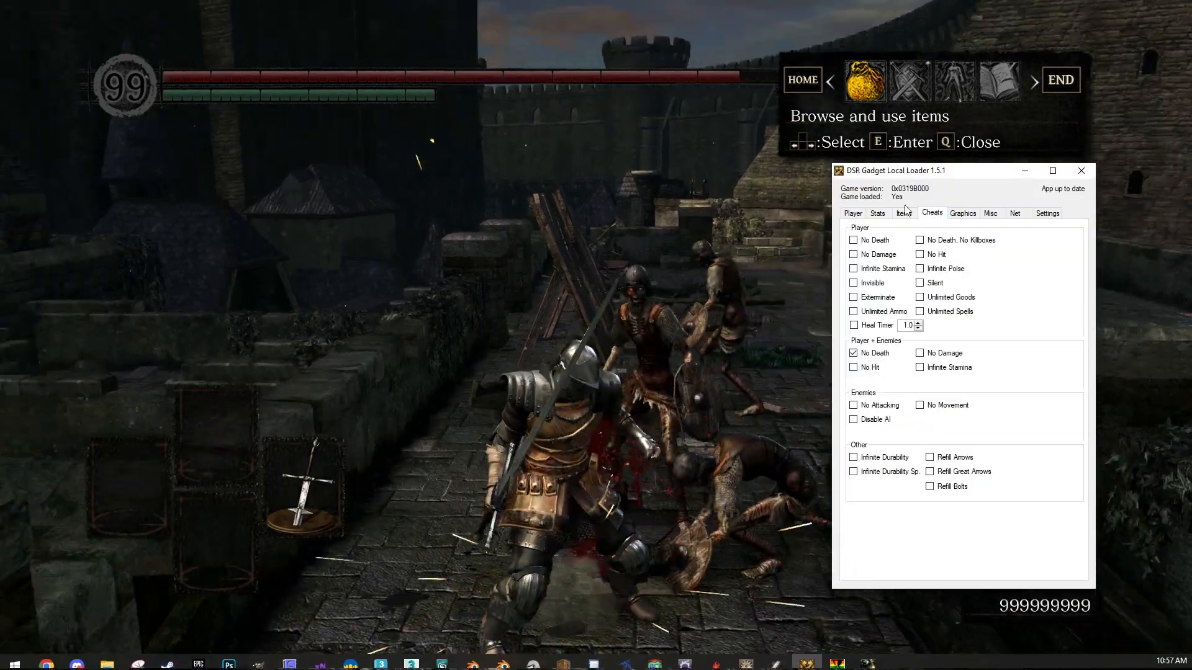
click(853, 212)
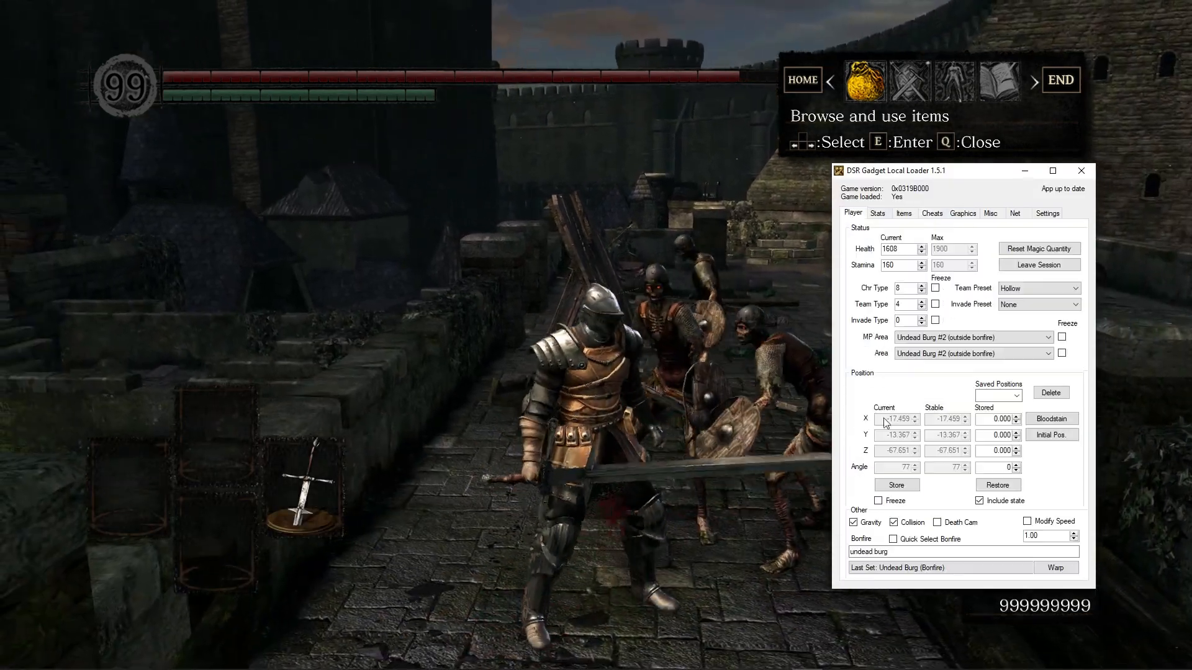
drag(913, 553, 753, 478)
text(firelink)
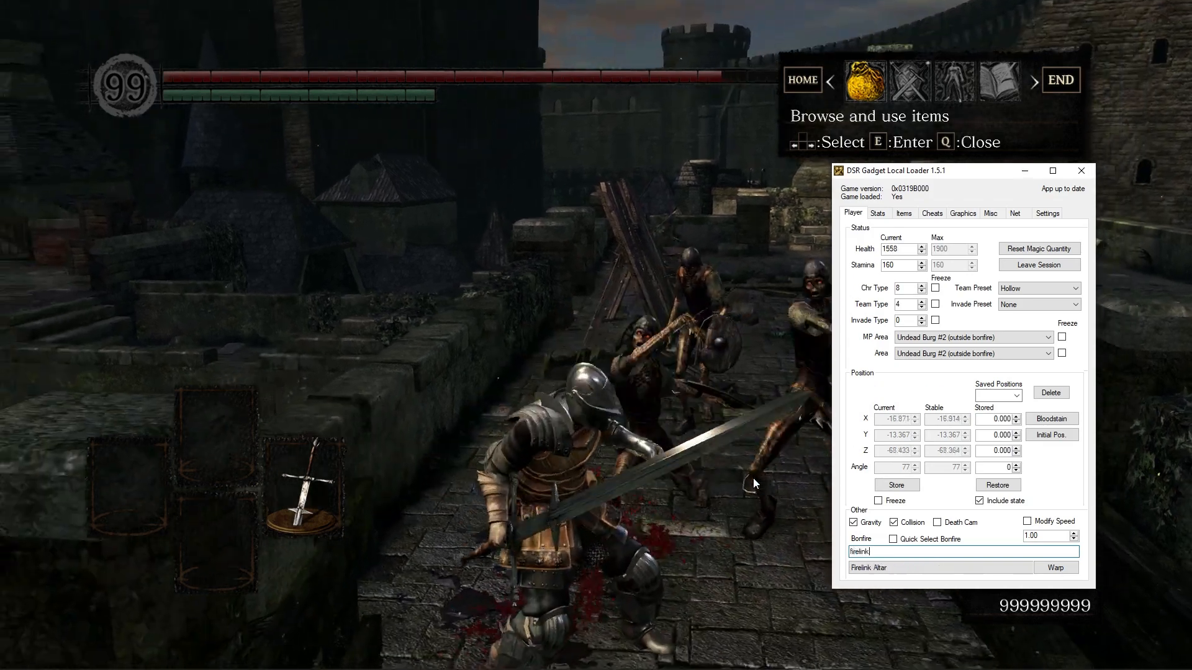
key(Return)
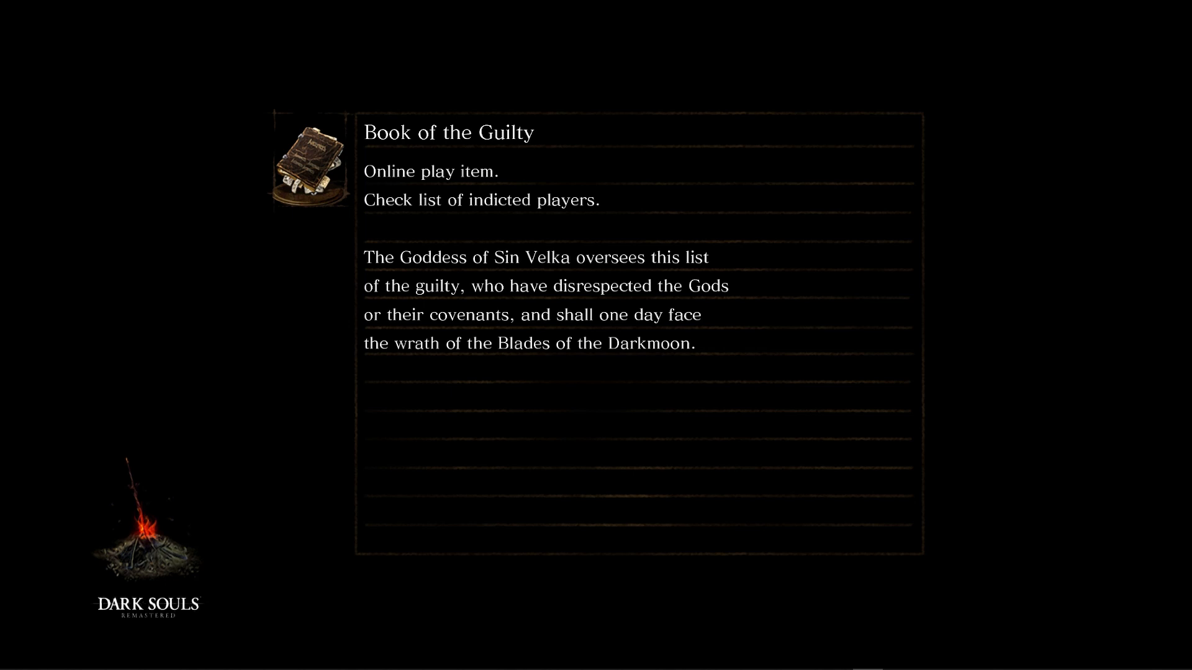
Step: Test the weapon in game, then quit the game
key(w)
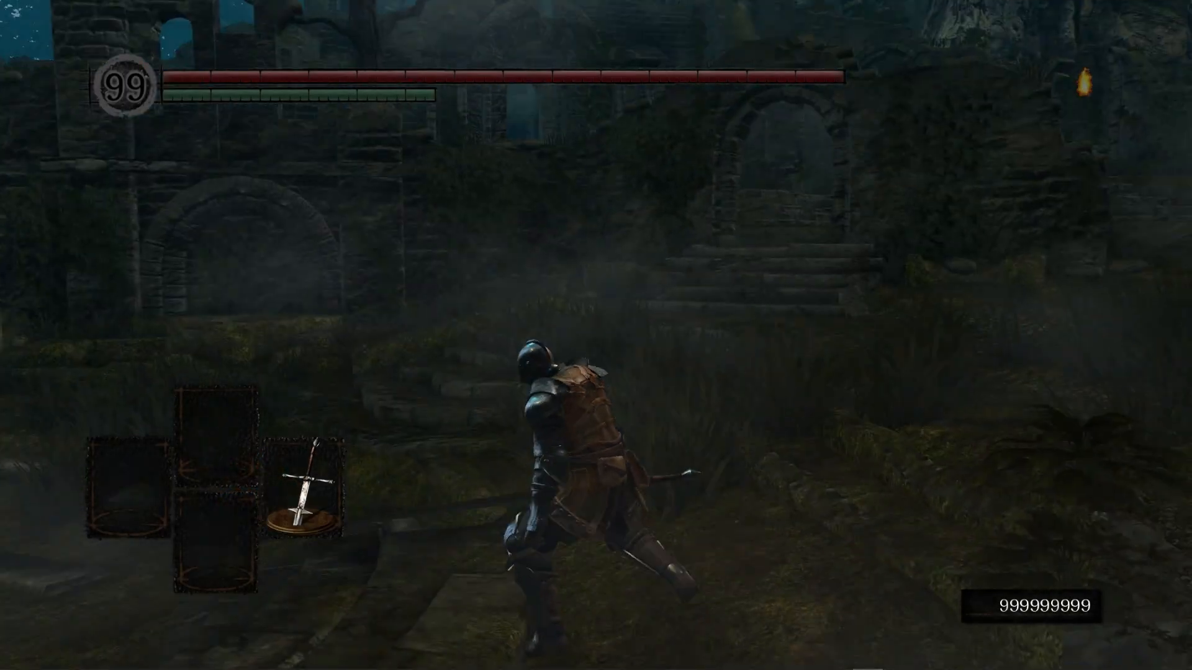
key(space)
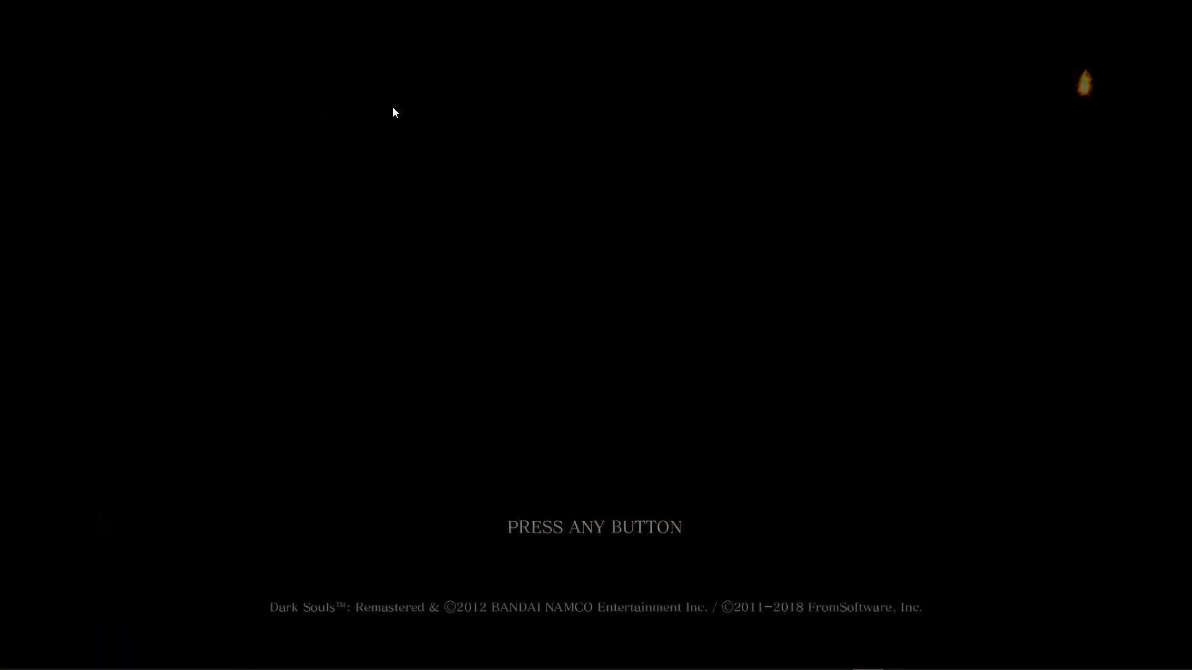
key(alt+F4)
Step: Return to Smithbox and review attack row 2600100, behavior row 104204100 and the weapon params
click(239, 151)
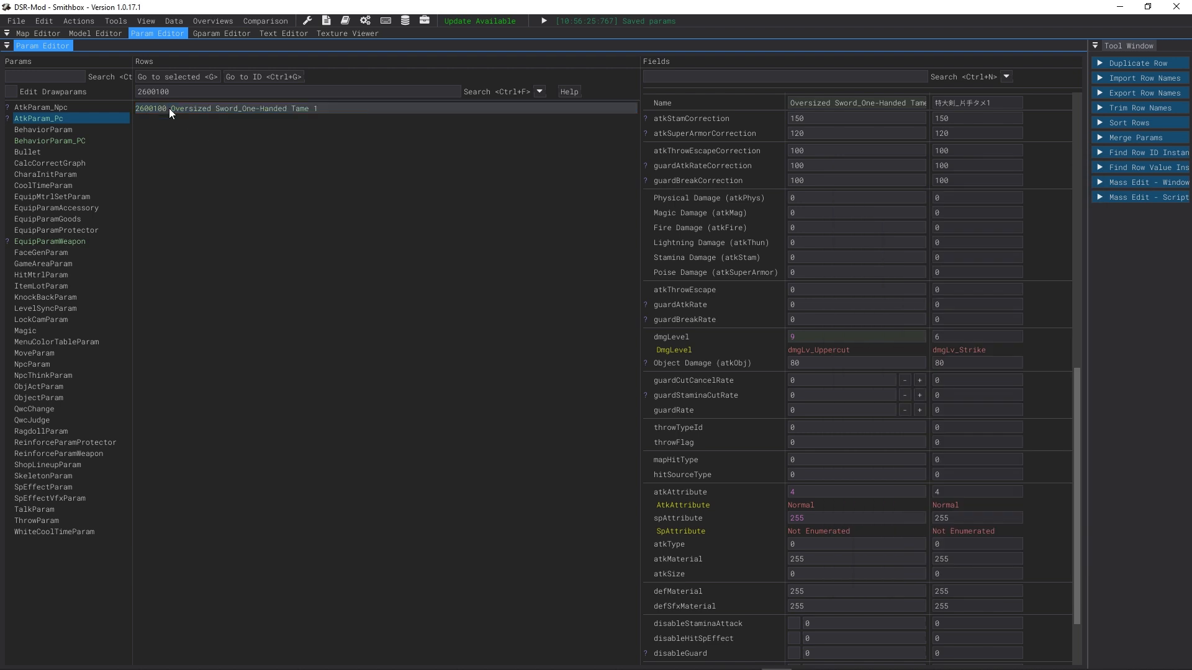
scroll(869, 338, up, 3)
scroll(743, 537, up, 6)
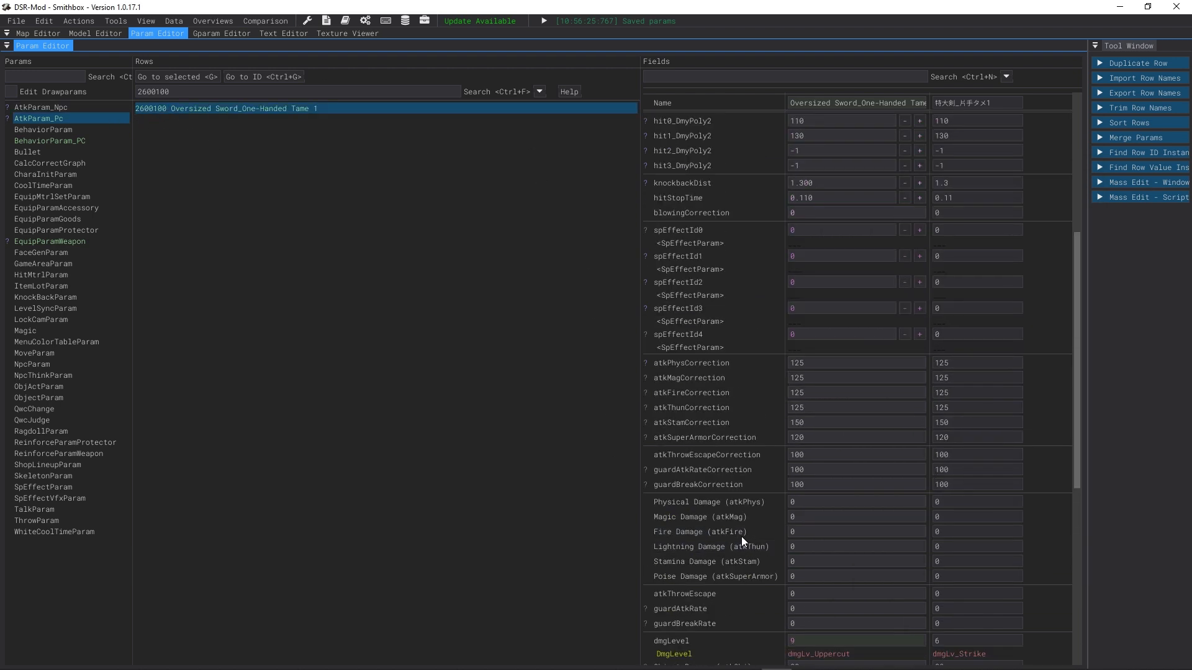
click(103, 138)
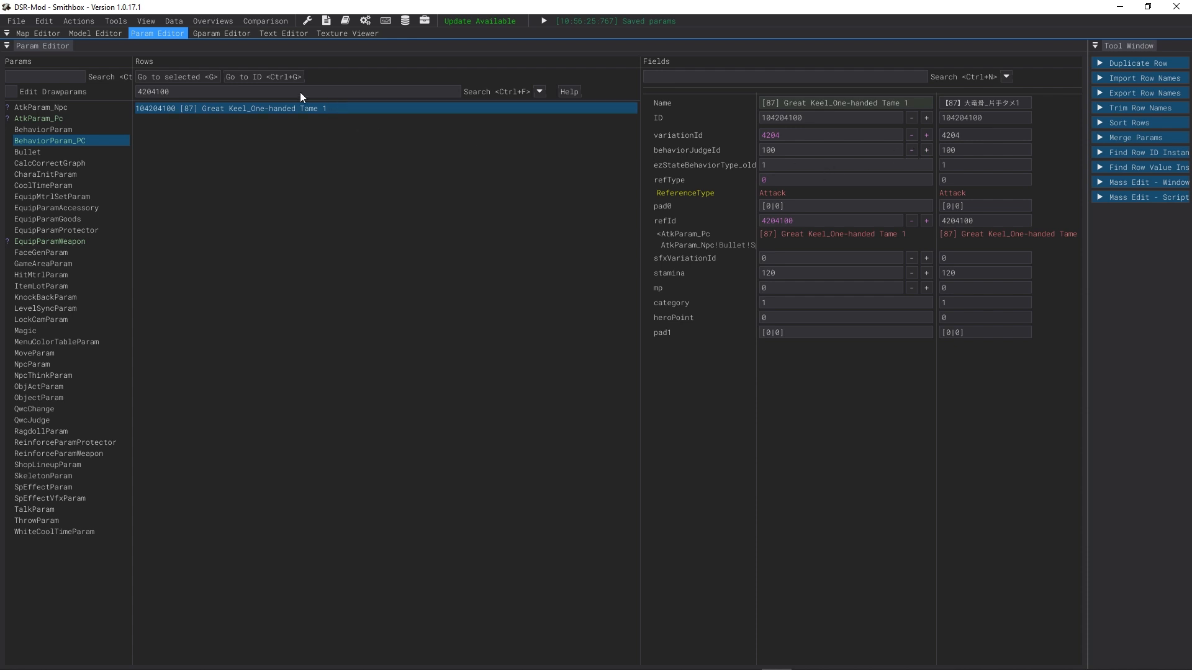
click(85, 241)
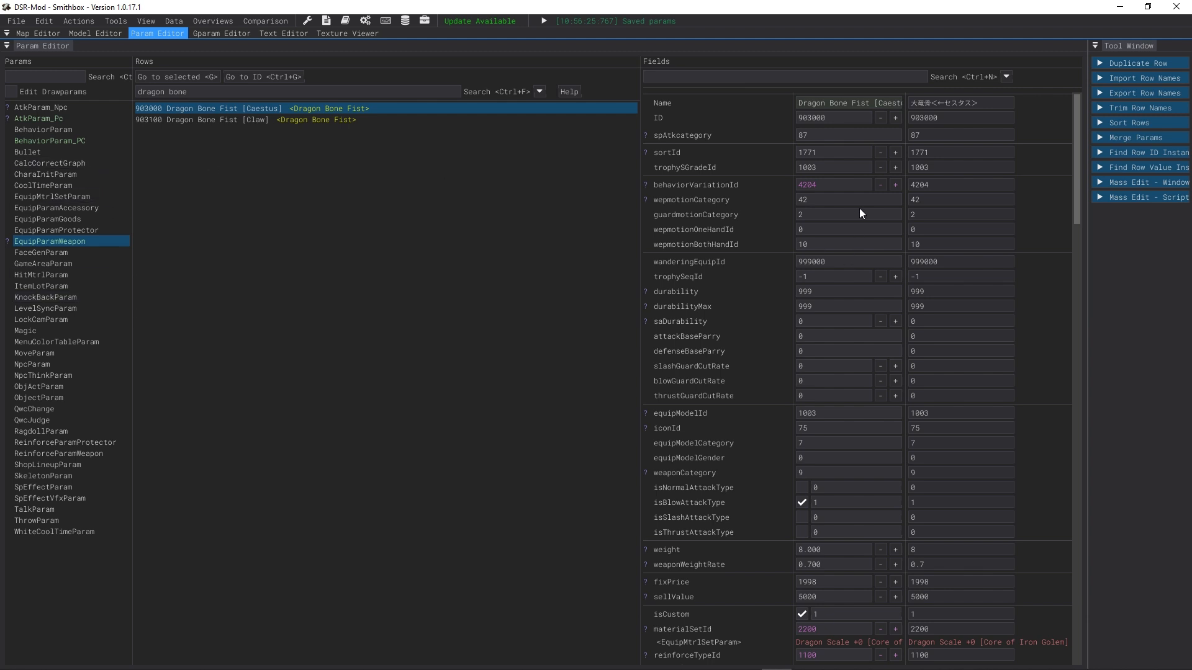
Step: Search the weapon params for rows whose behaviorVariationId starts with 26
key(ctrl+f)
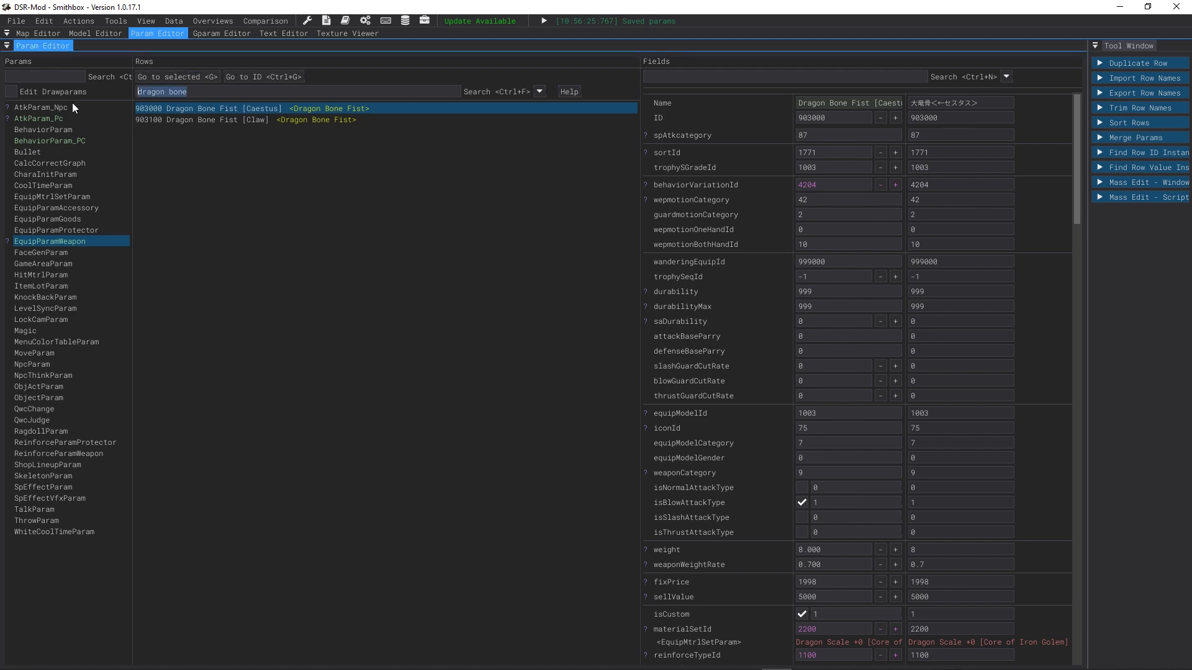
key(BackSpace)
right_click(694, 183)
click(834, 191)
click(395, 93)
text(26)
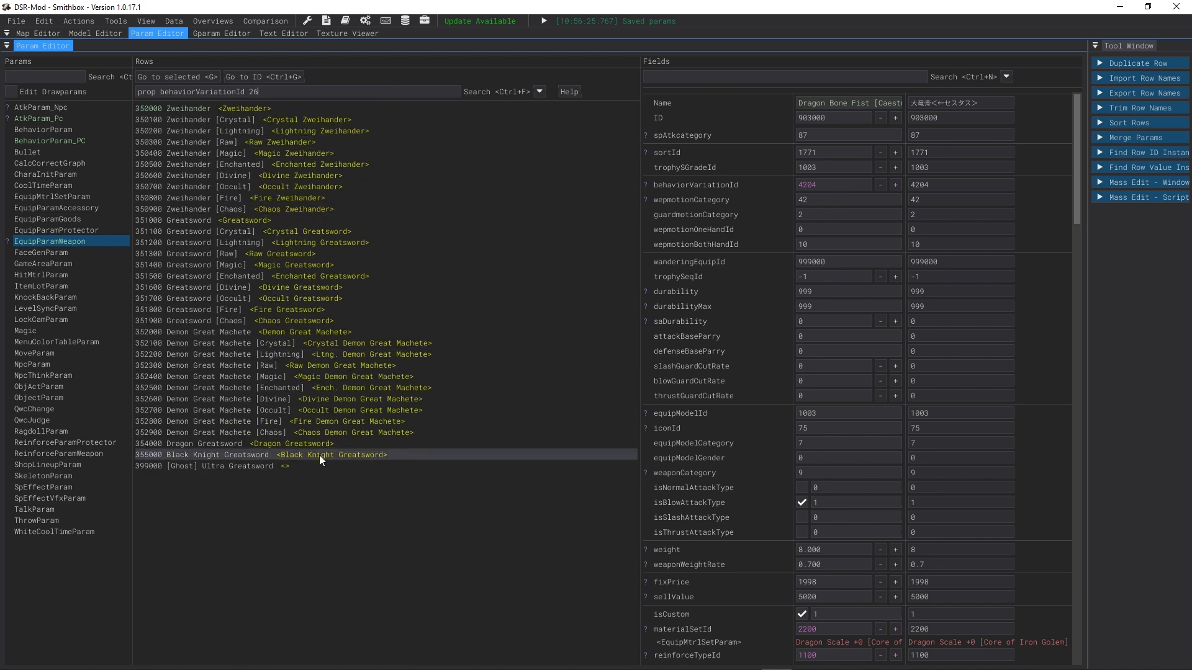
Step: Step through the matching Zweihander, Greatsword and Demon Great Machete rows comparing their behaviorVariationId values
click(263, 455)
key(Down)
key(Up)
key(Up)
key(Up)
key(Up)
key(Up)
key(Up)
key(Up)
key(Up)
key(Up)
key(Up)
key(Up)
key(Up)
key(Up)
key(Up)
key(Up)
key(Up)
key(Up)
key(Up)
key(Up)
key(Up)
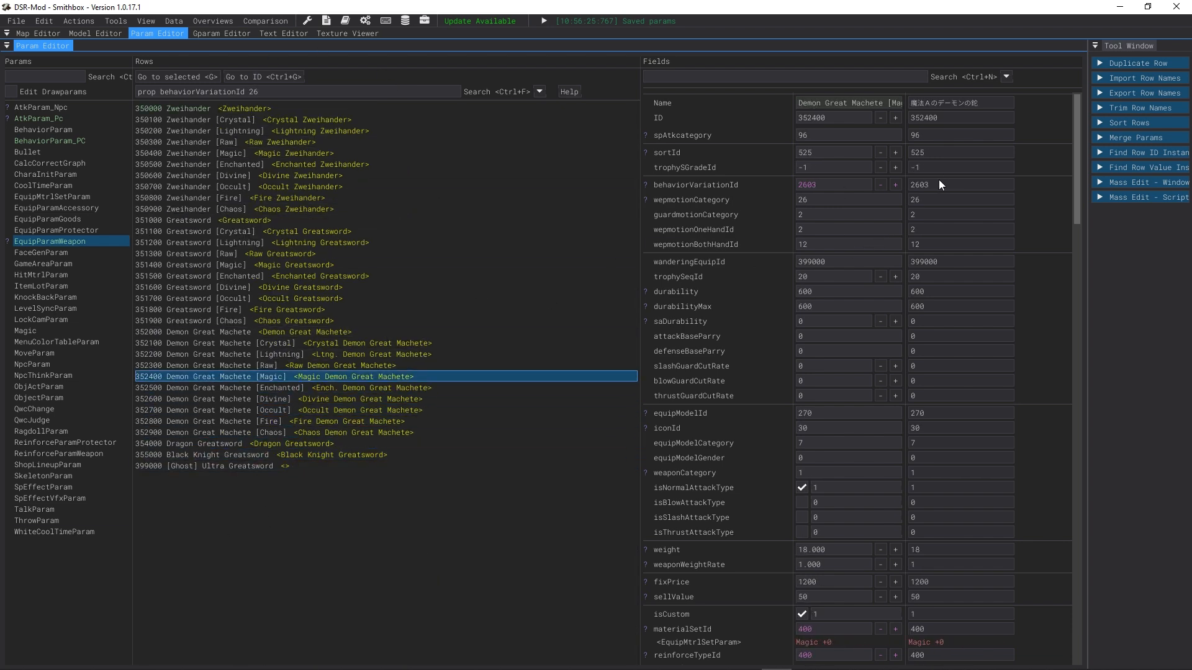
key(Up)
key(Up)
key(Up)
key(Up)
key(Up)
key(Up)
key(Up)
key(Up)
key(Up)
key(Up)
key(Up)
key(Up)
key(Down)
key(Down)
key(Down)
key(Down)
key(Down)
key(Down)
key(Down)
key(Down)
key(Down)
key(Down)
key(Down)
key(Down)
key(Down)
key(Down)
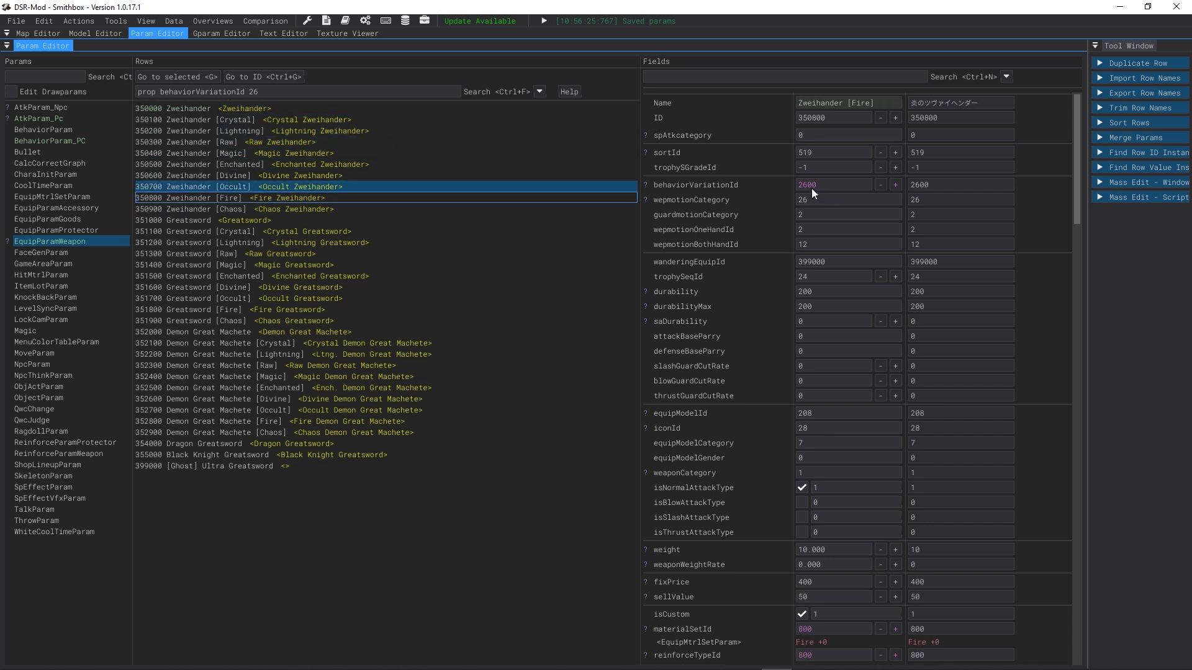
key(Up)
key(Up)
key(Up)
key(Up)
key(Up)
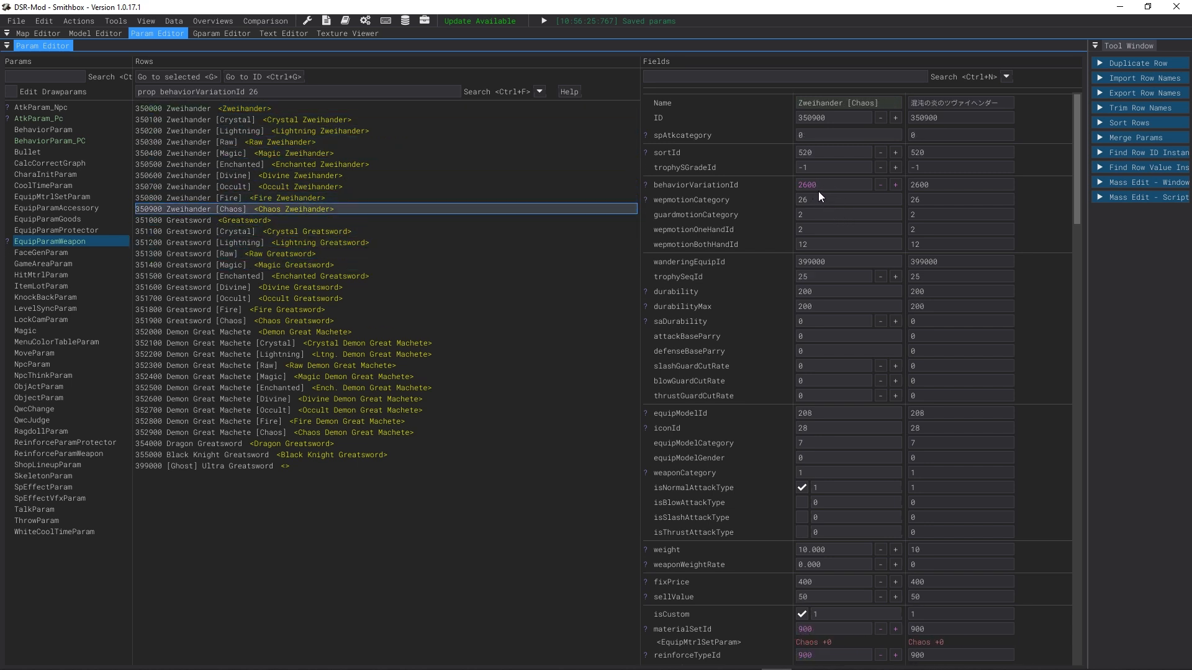
key(Down)
key(Down)
key(Down)
key(Down)
key(Down)
key(Down)
key(Down)
key(Down)
key(Down)
key(Down)
key(Down)
key(Down)
key(Down)
key(Down)
key(Down)
key(Down)
key(Down)
key(Down)
key(Down)
key(Down)
key(Down)
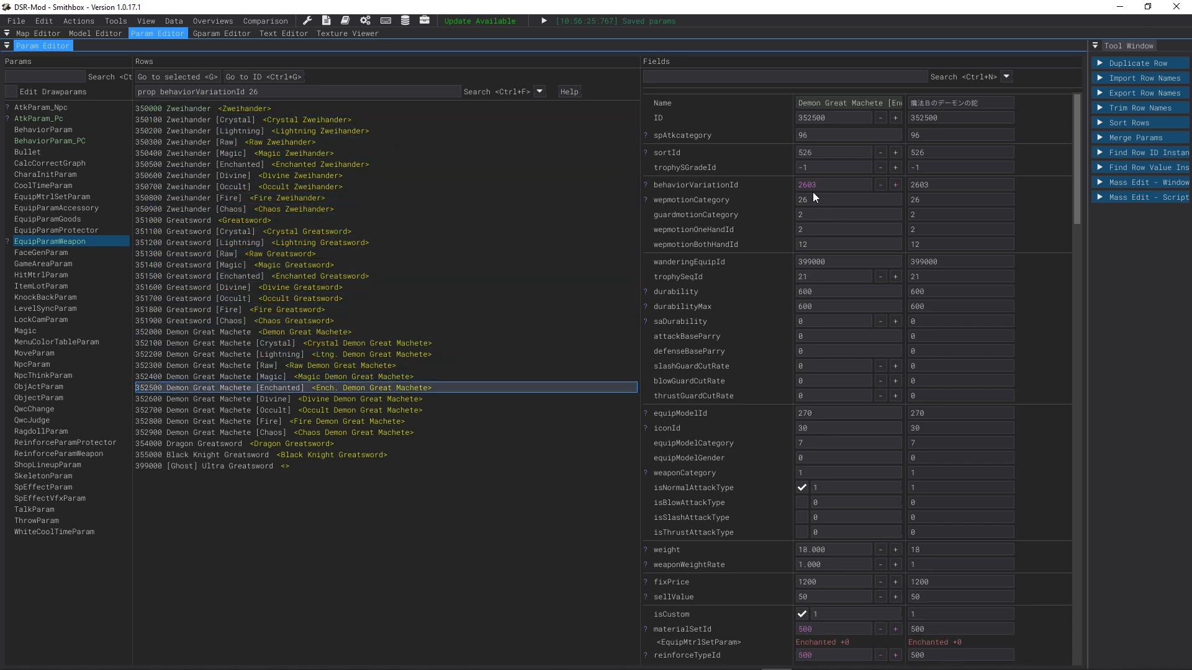
key(Up)
key(Down)
key(Down)
key(Down)
key(Up)
key(Up)
key(Down)
key(Down)
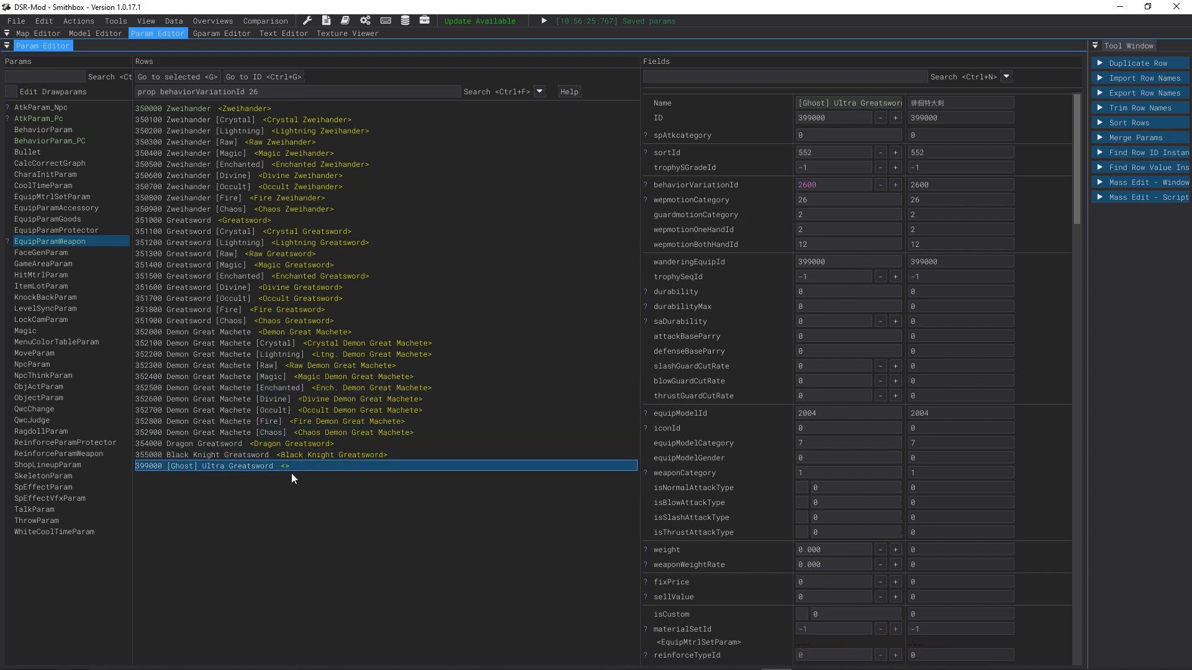
key(Up)
key(Up)
key(Up)
key(Up)
key(Up)
key(Up)
key(Up)
key(Up)
key(Up)
key(Up)
Step: Filter weapons by behaviorVariationId 2600 and set the base Zweihander's behaviorVariationId to 2605
click(266, 87)
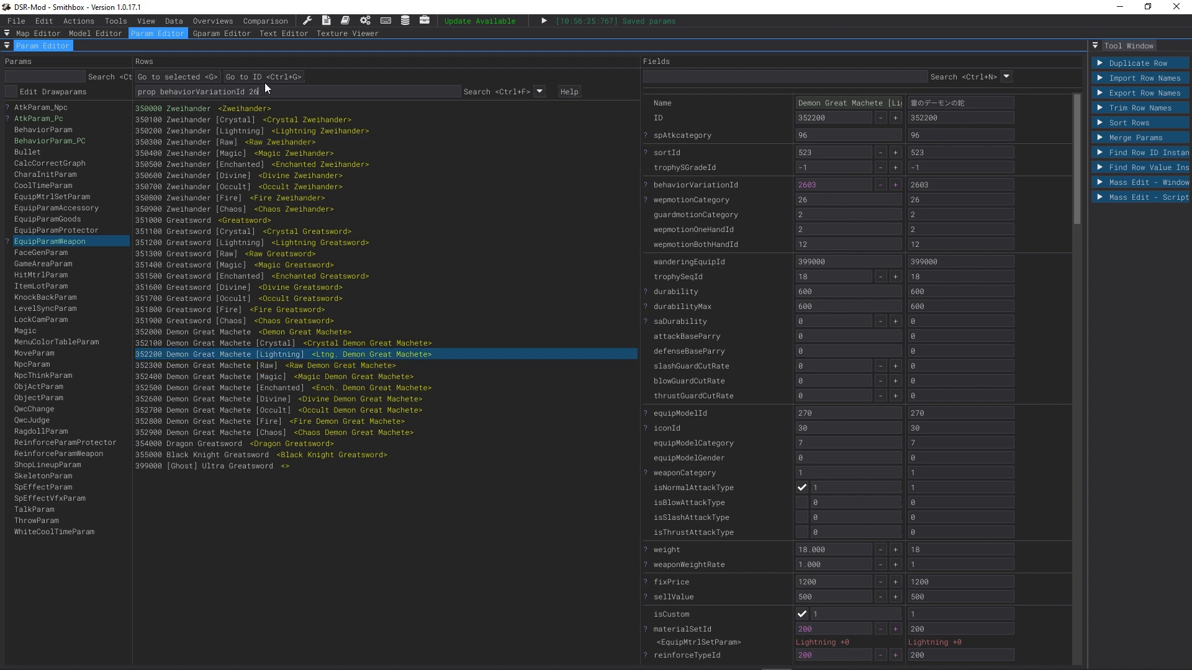
text(03)
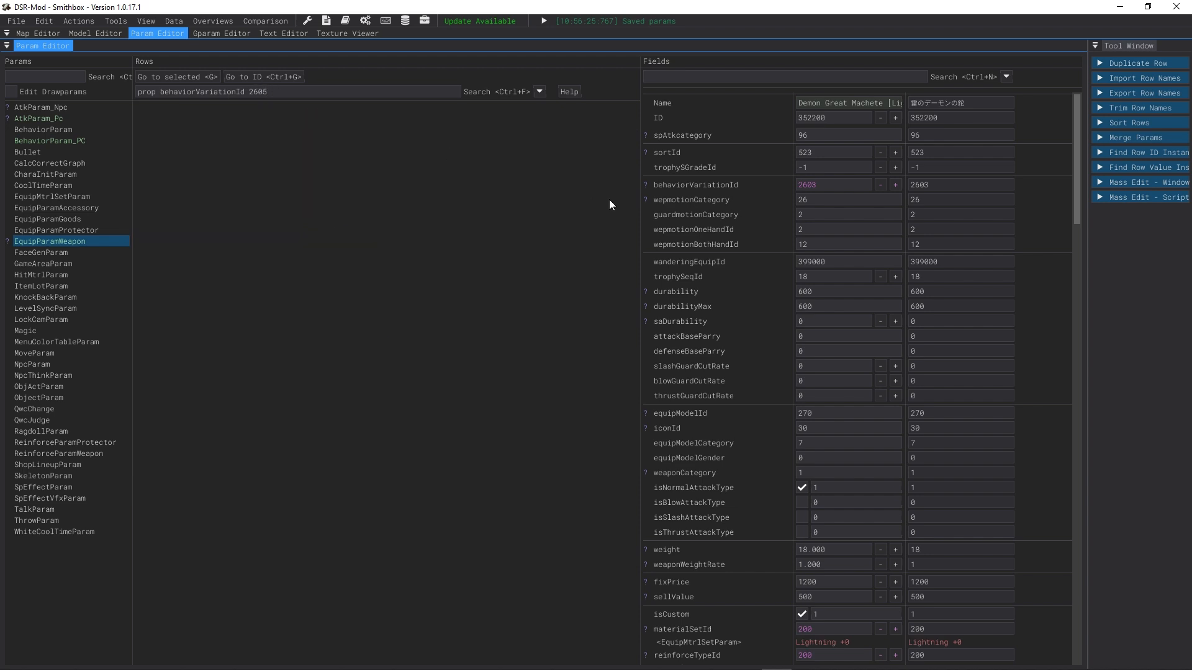
key(BackSpace)
key(BackSpace)
text(04)
key(BackSpace)
text(5)
text(0)
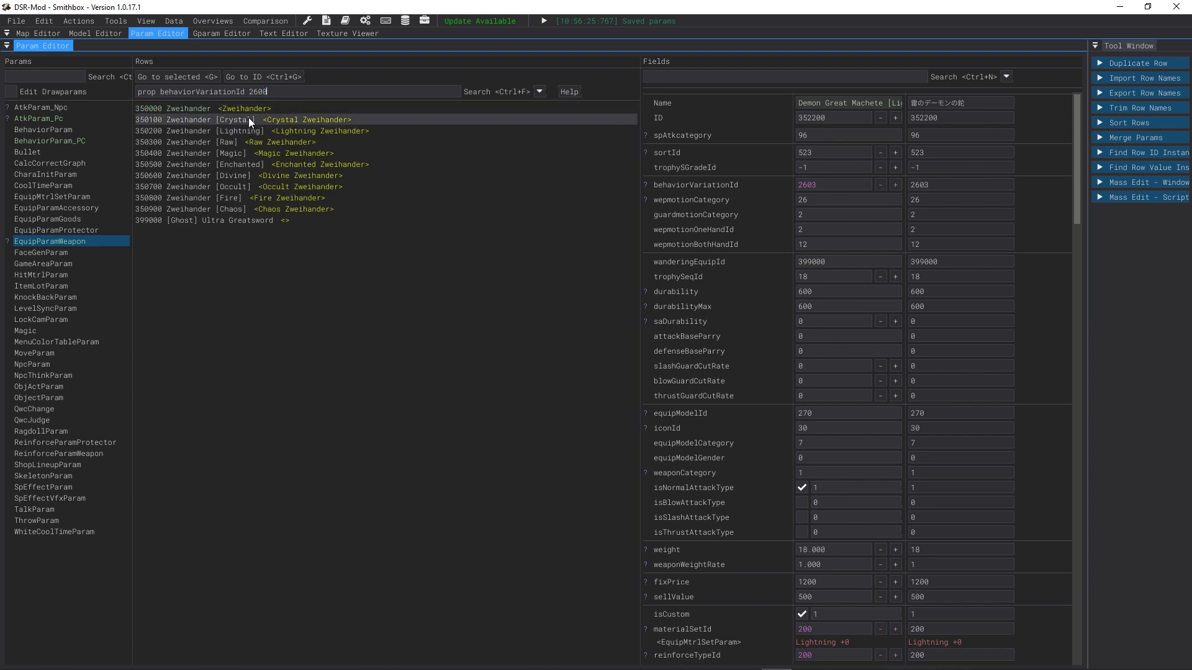
click(362, 106)
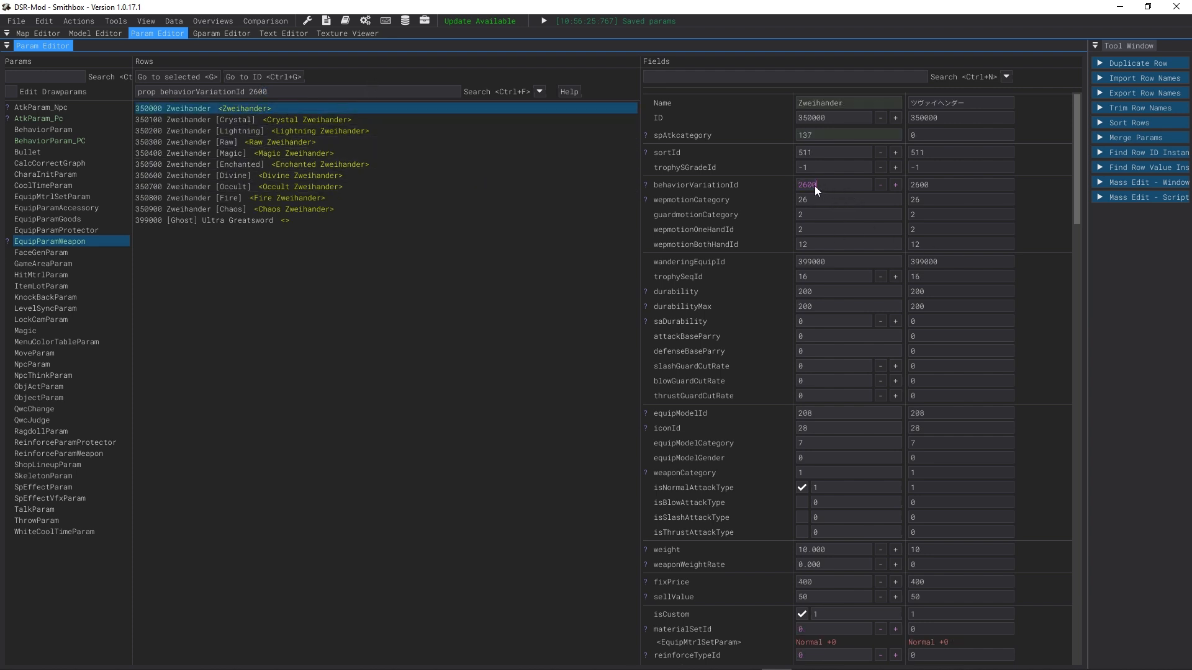
text(5)
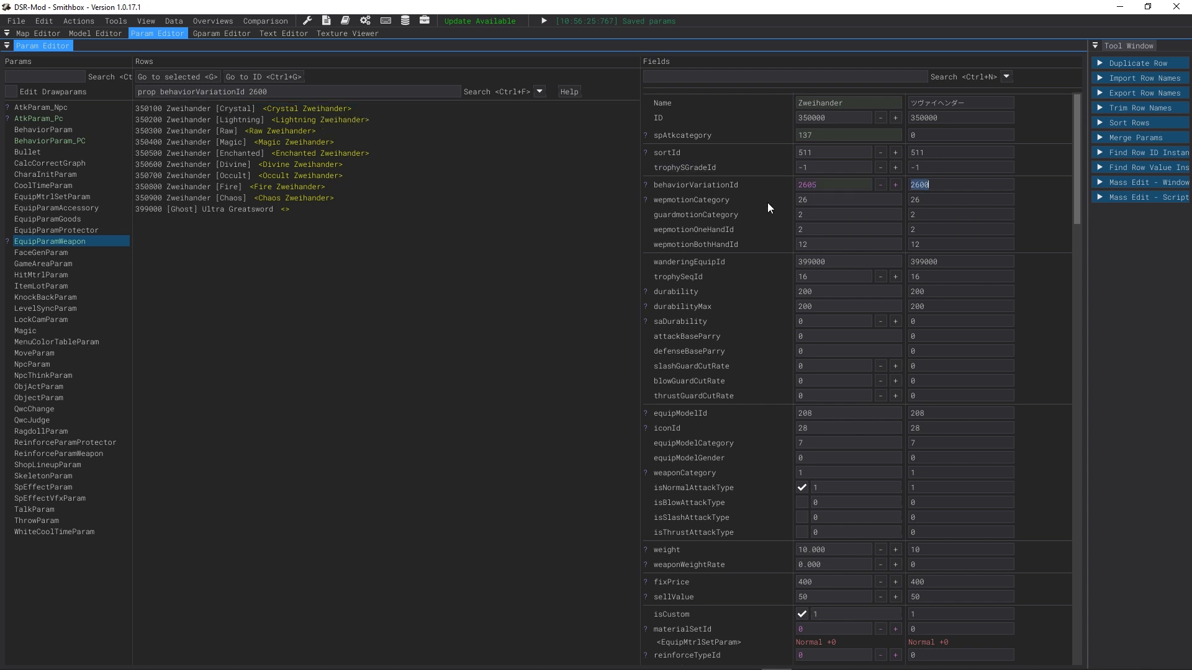
Step: Set the dmgLevel of attack row 2600100 (Oversized Sword One-Handed Tame 1) to 6, dmgLv_Strike
click(235, 108)
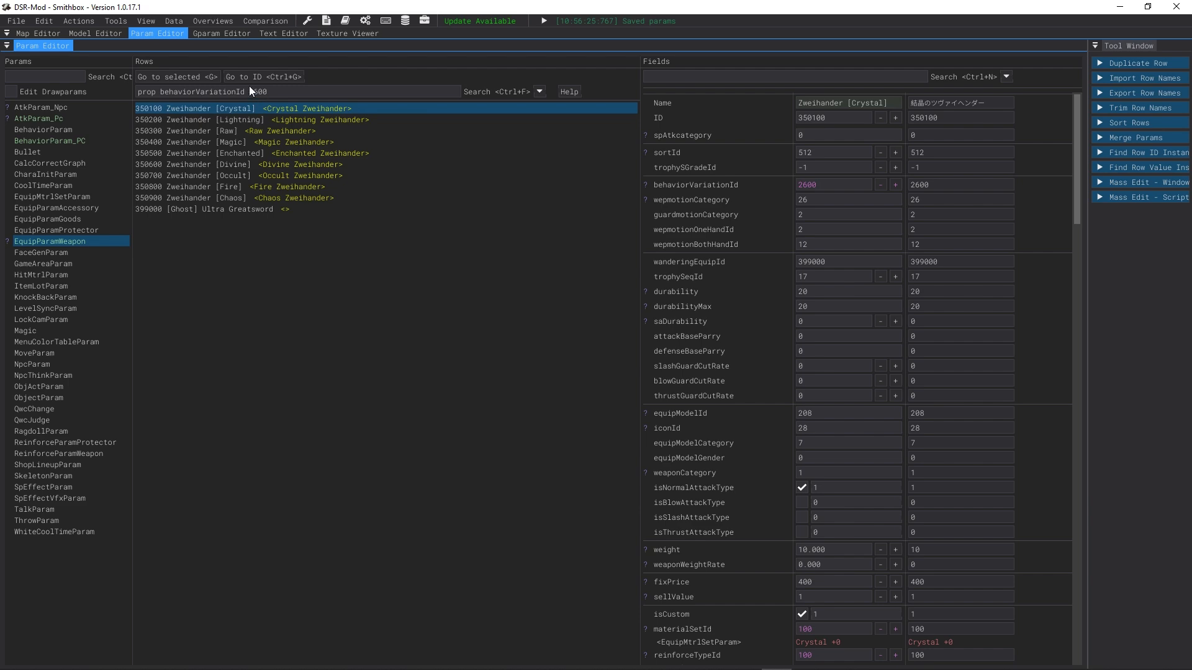
click(58, 119)
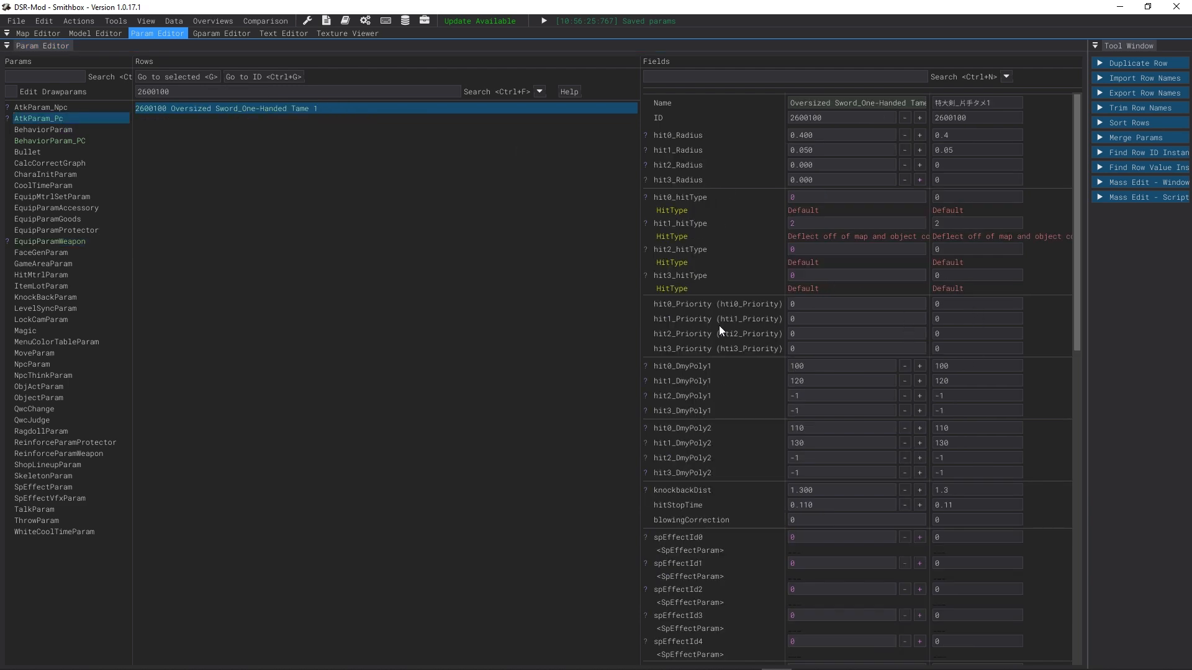
scroll(754, 324, down, 15)
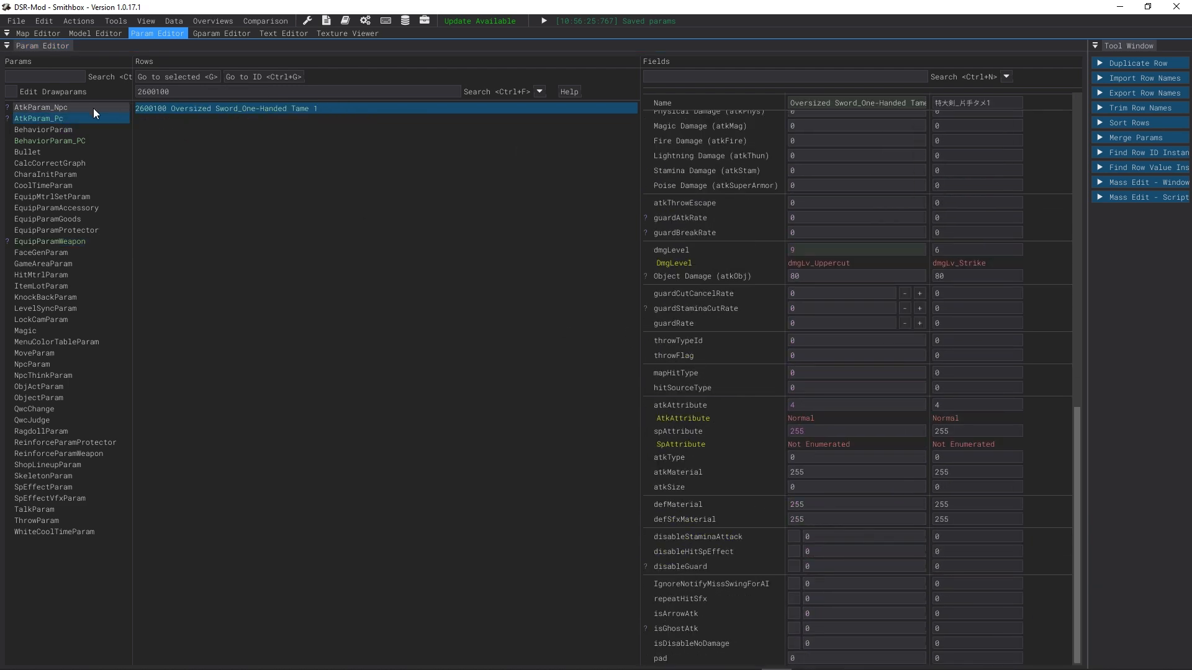
right_click(813, 254)
click(986, 251)
drag(844, 249, 721, 247)
text(6)
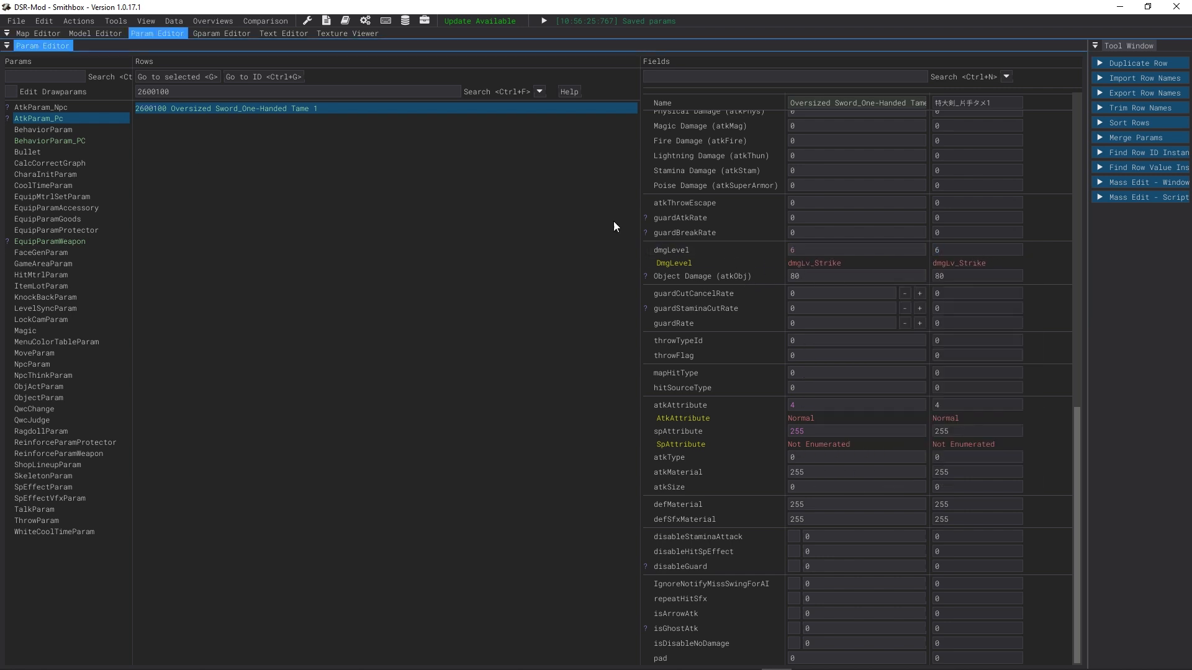
Step: Clear the attack row filter and select the Oversized Sword rows from 2600000 through 2600600
click(53, 240)
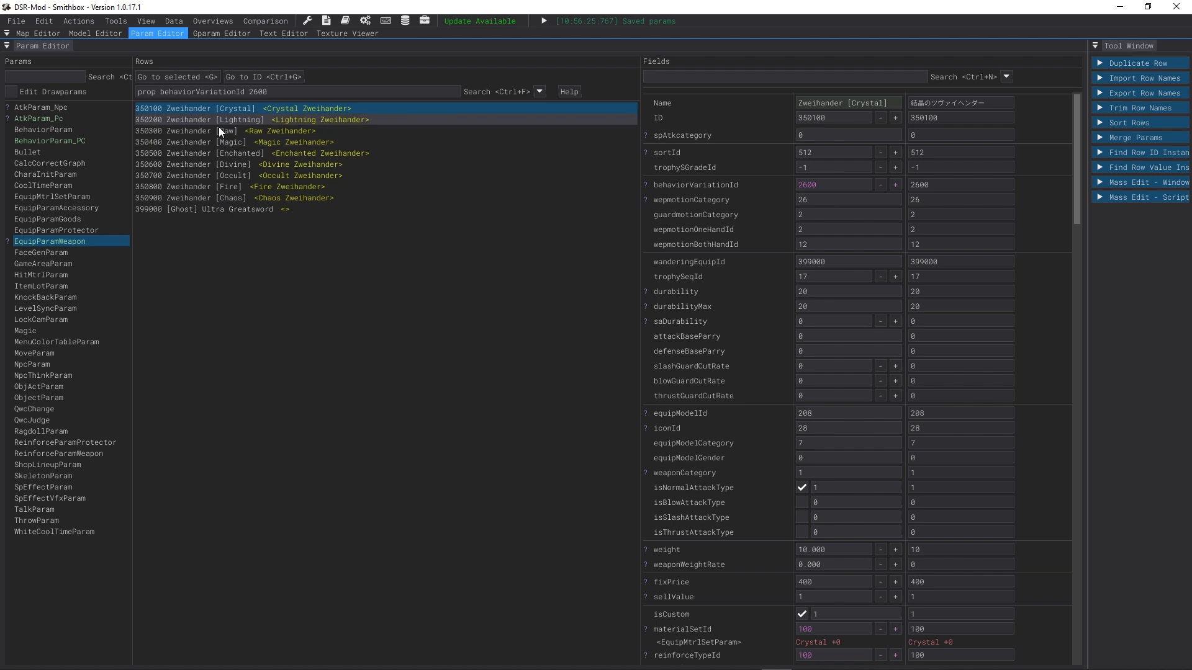
click(51, 116)
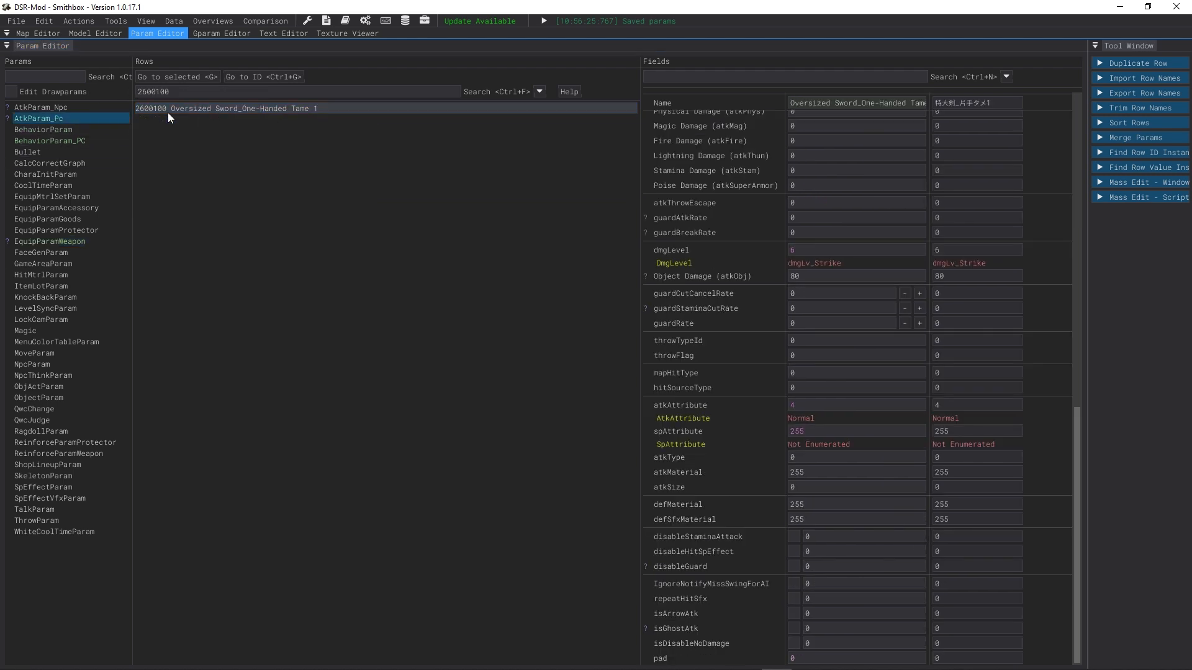
double_click(152, 89)
key(BackSpace)
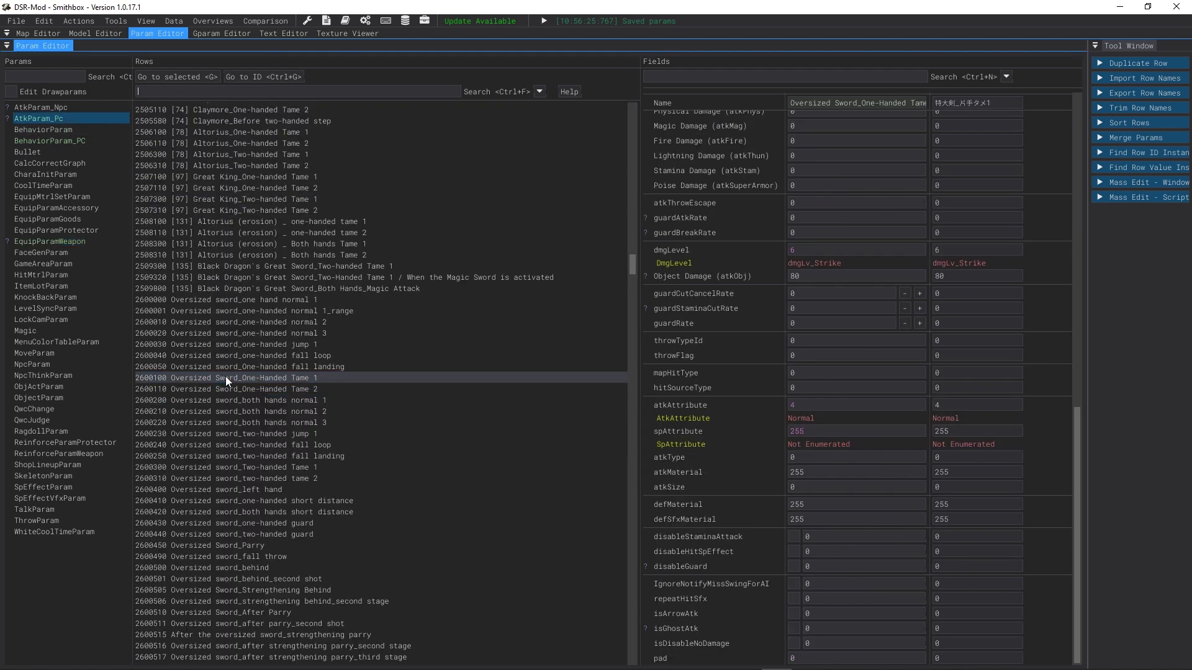
click(201, 302)
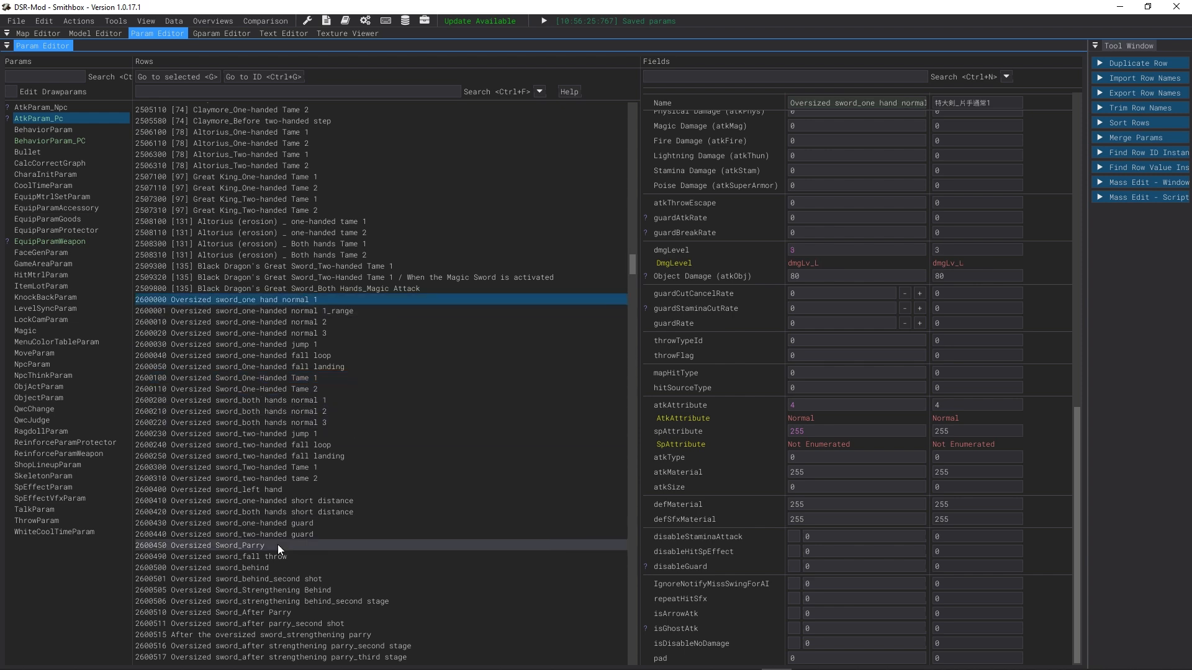
scroll(205, 594, down, 3)
shift+click(205, 582)
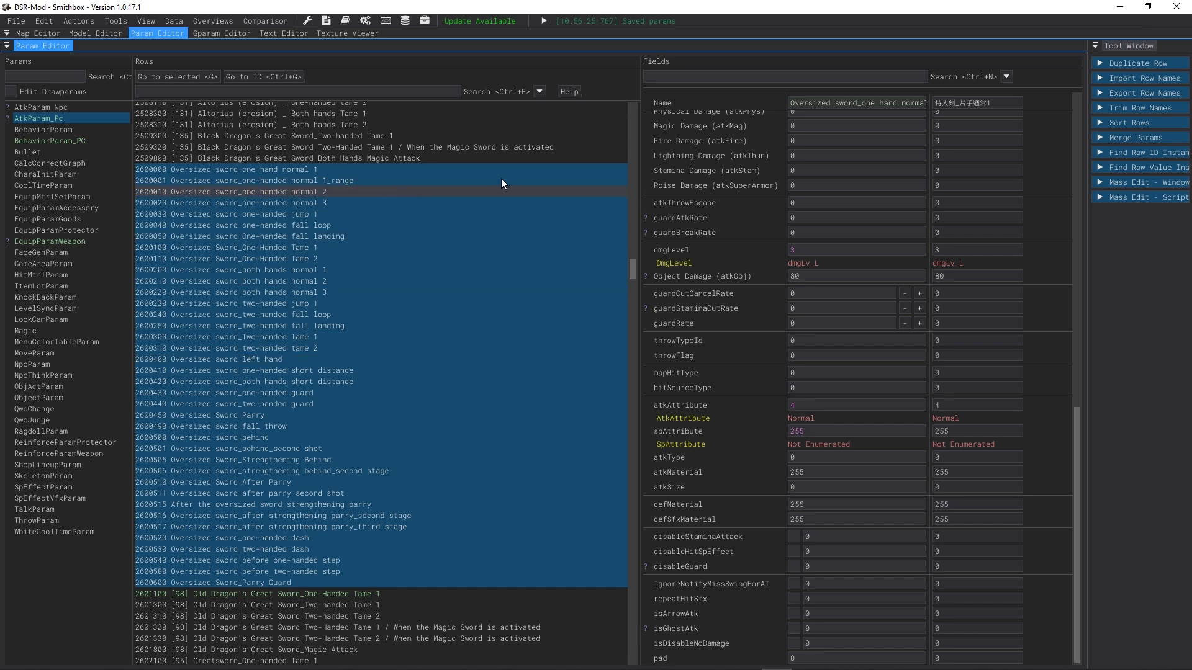
click(50, 19)
mouse_move(84, 24)
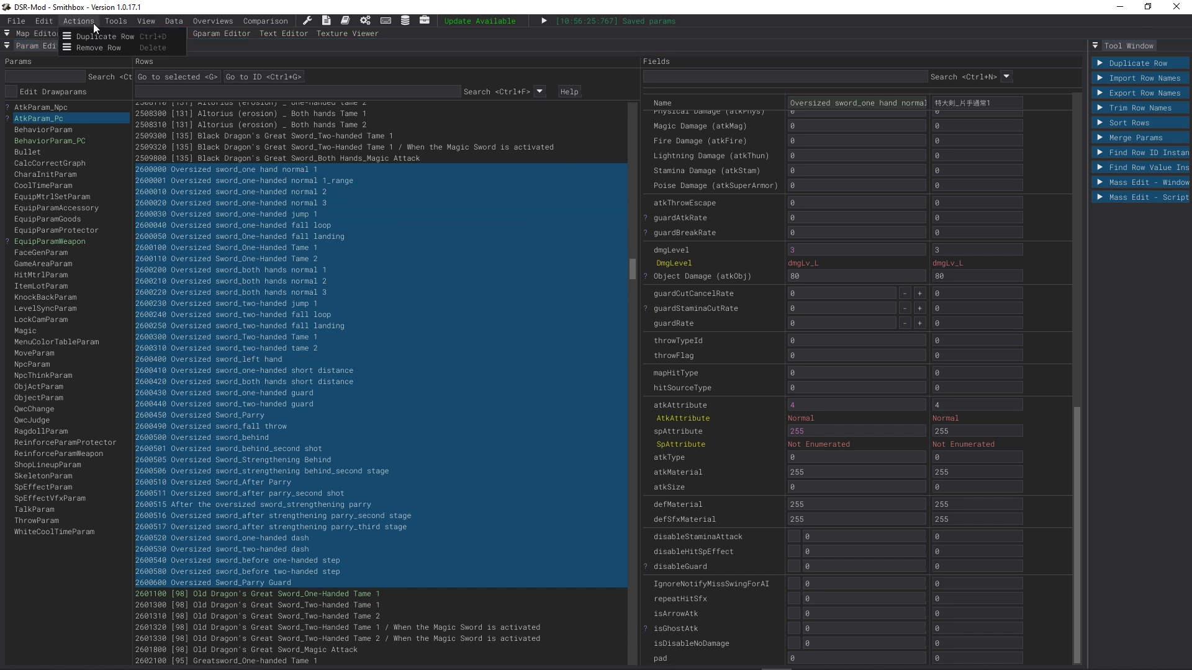
click(15, 22)
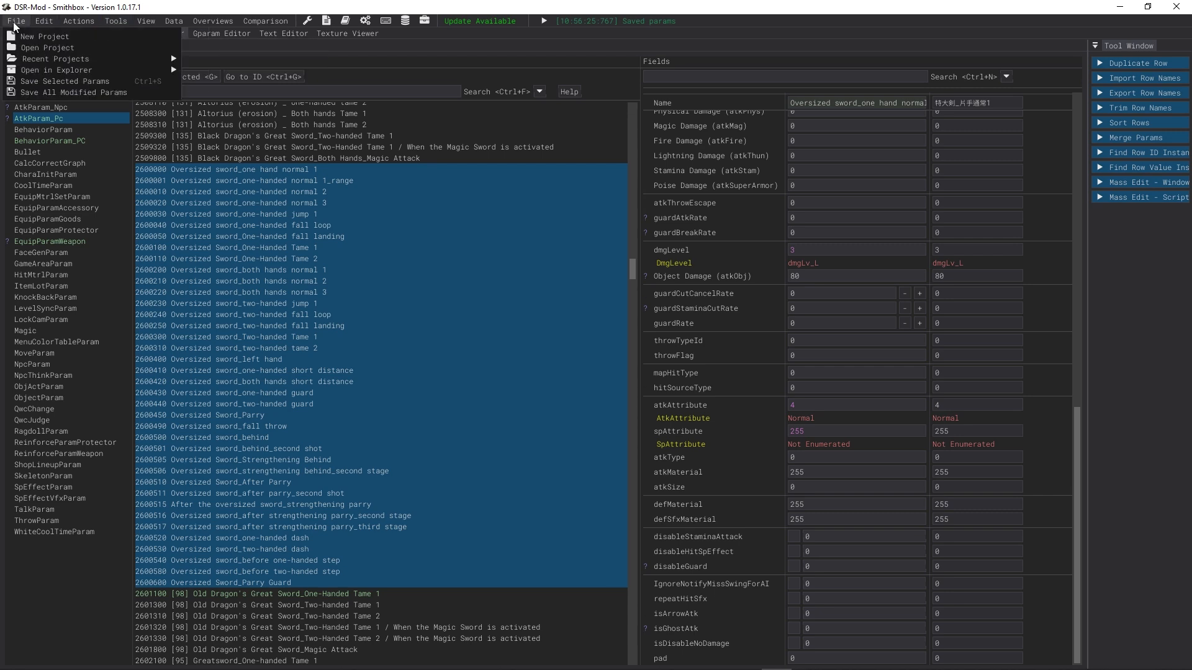
mouse_move(144, 23)
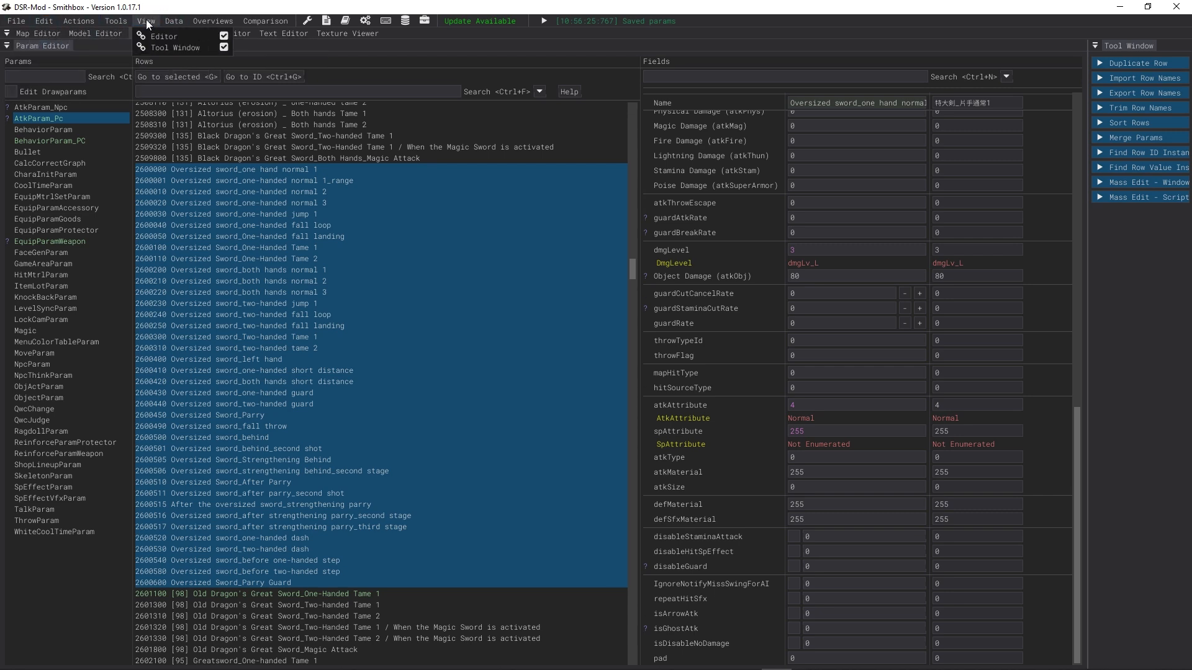
mouse_move(207, 17)
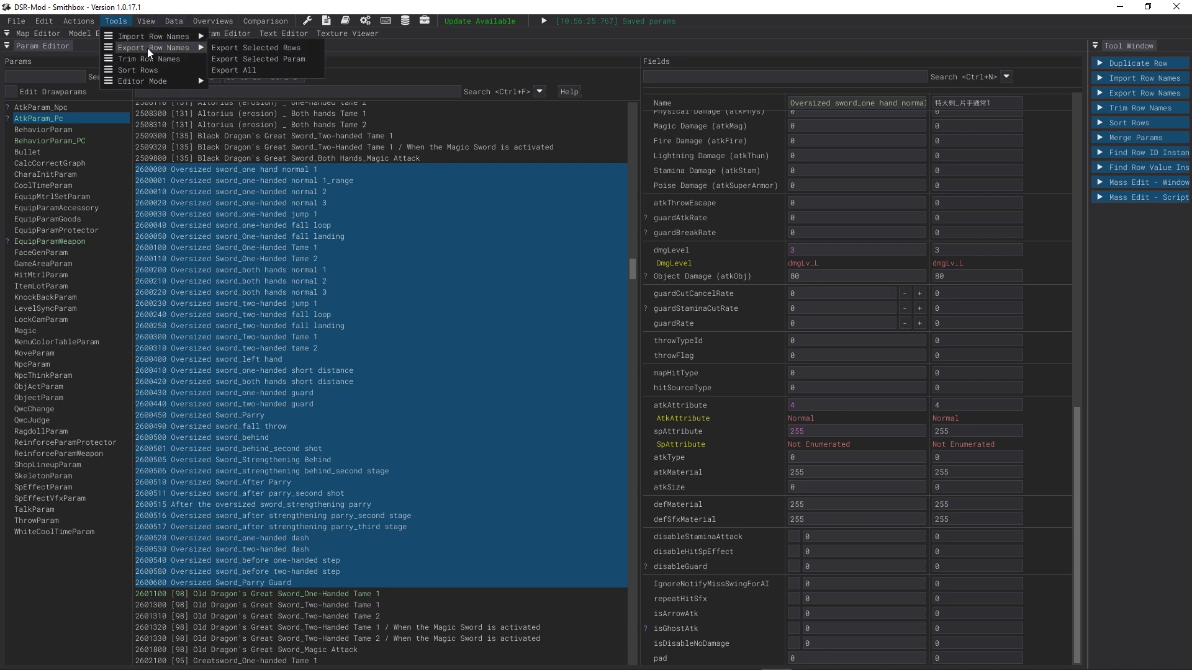
mouse_move(156, 83)
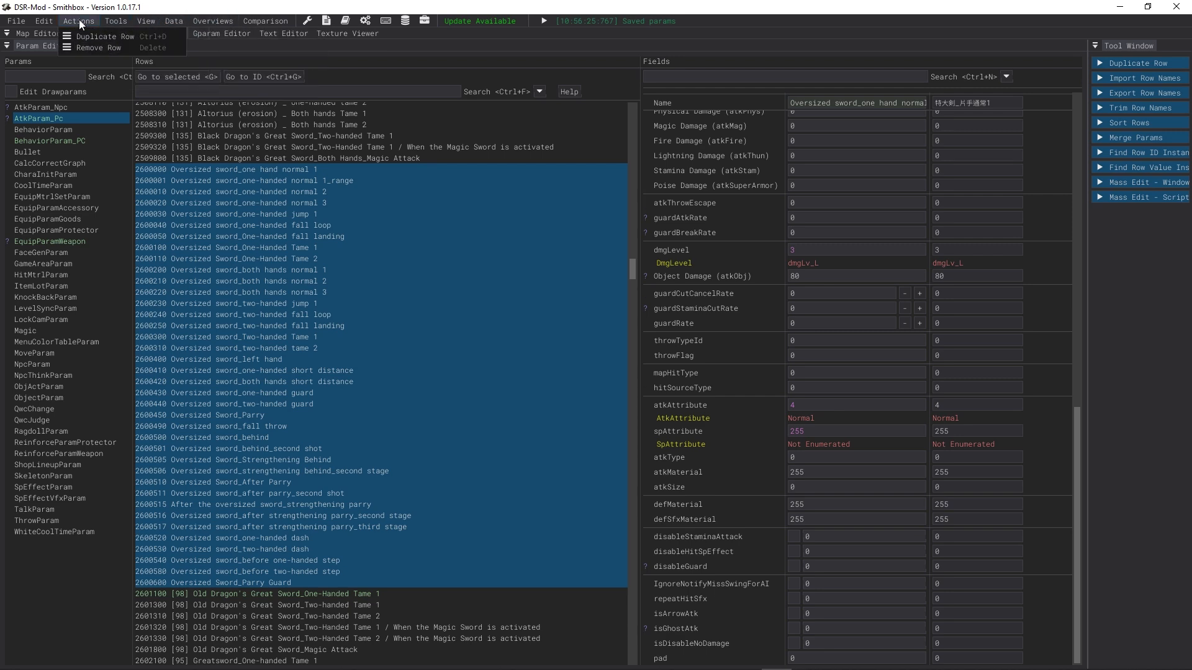
mouse_move(42, 21)
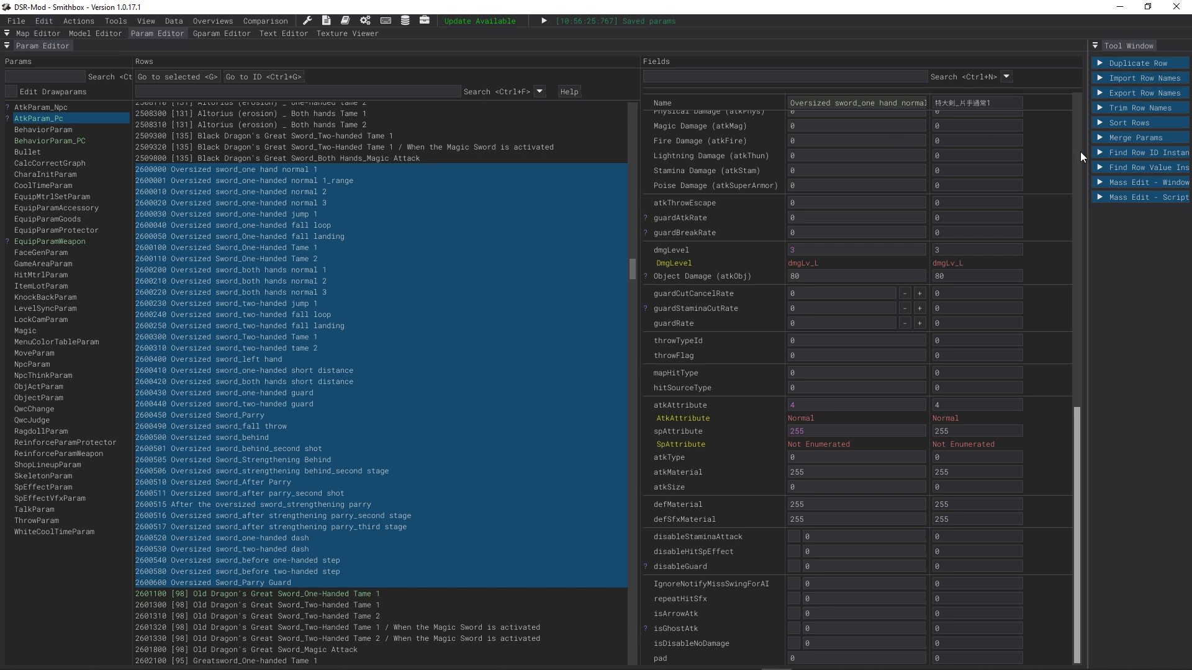
Step: Widen the Tool Window and browse its row tools and the menus for a way to copy the selected rows
drag(1085, 150, 865, 188)
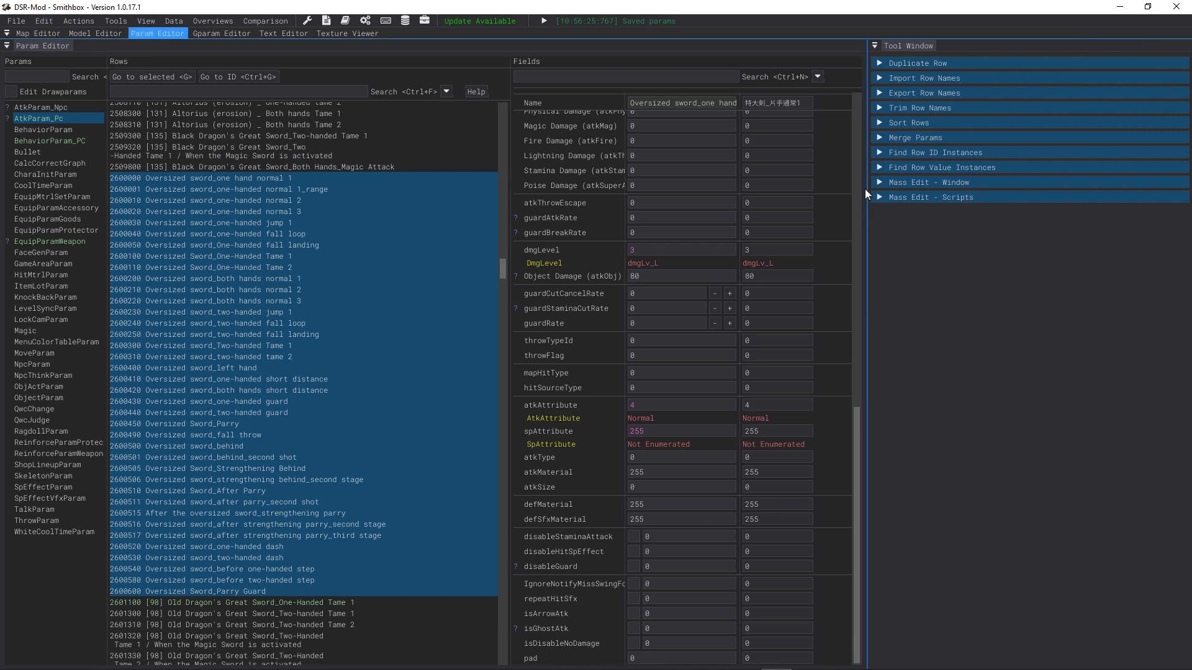
click(888, 184)
click(887, 183)
click(881, 197)
click(883, 198)
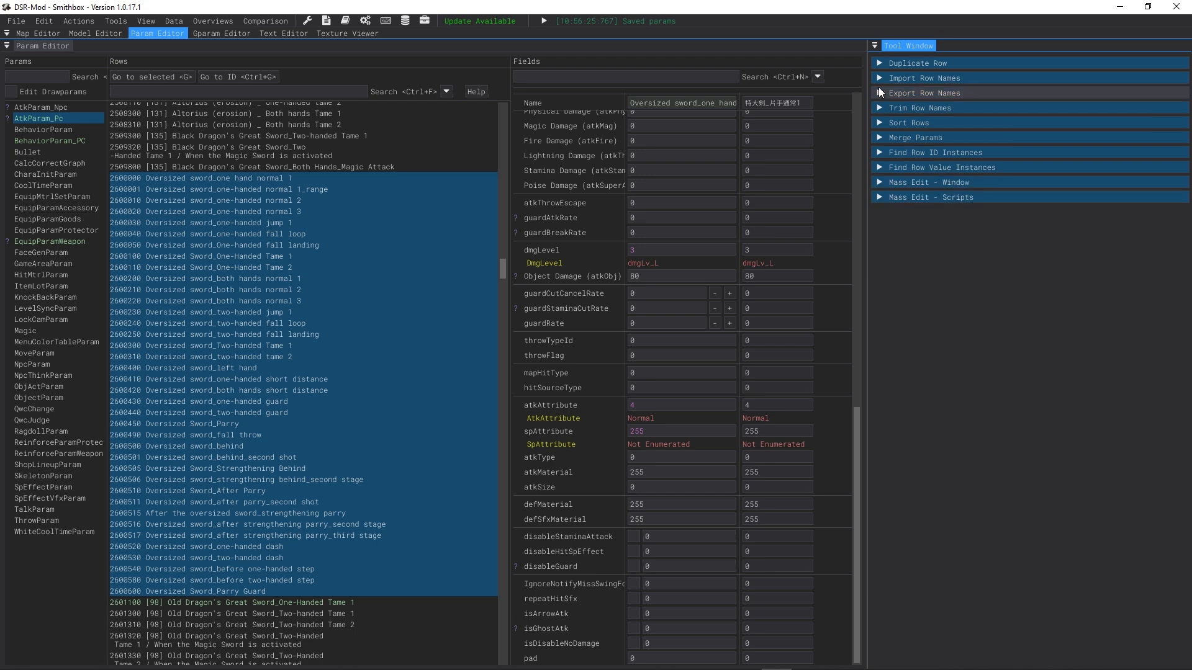
click(877, 62)
click(892, 111)
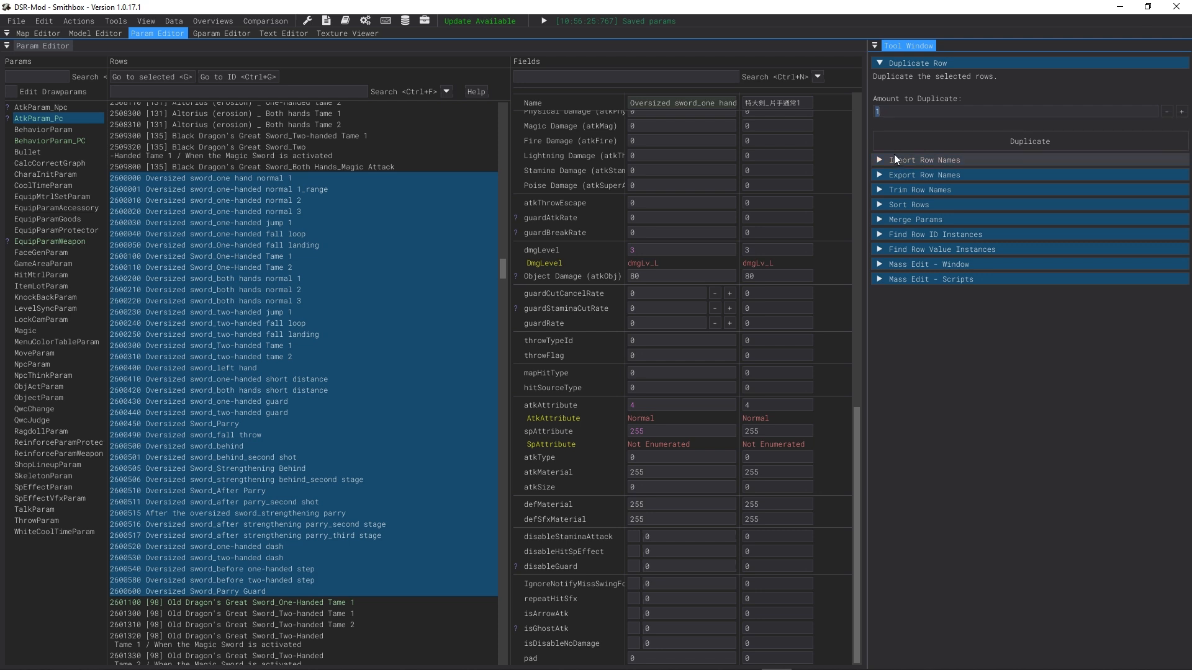
click(885, 65)
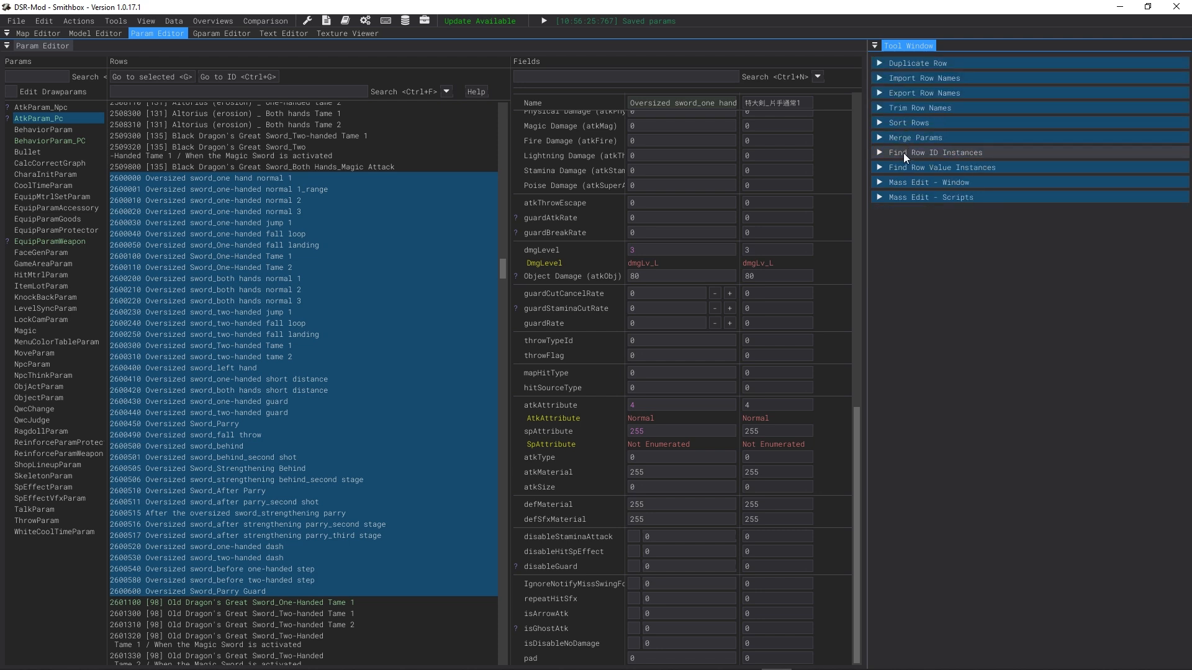
click(953, 182)
click(952, 182)
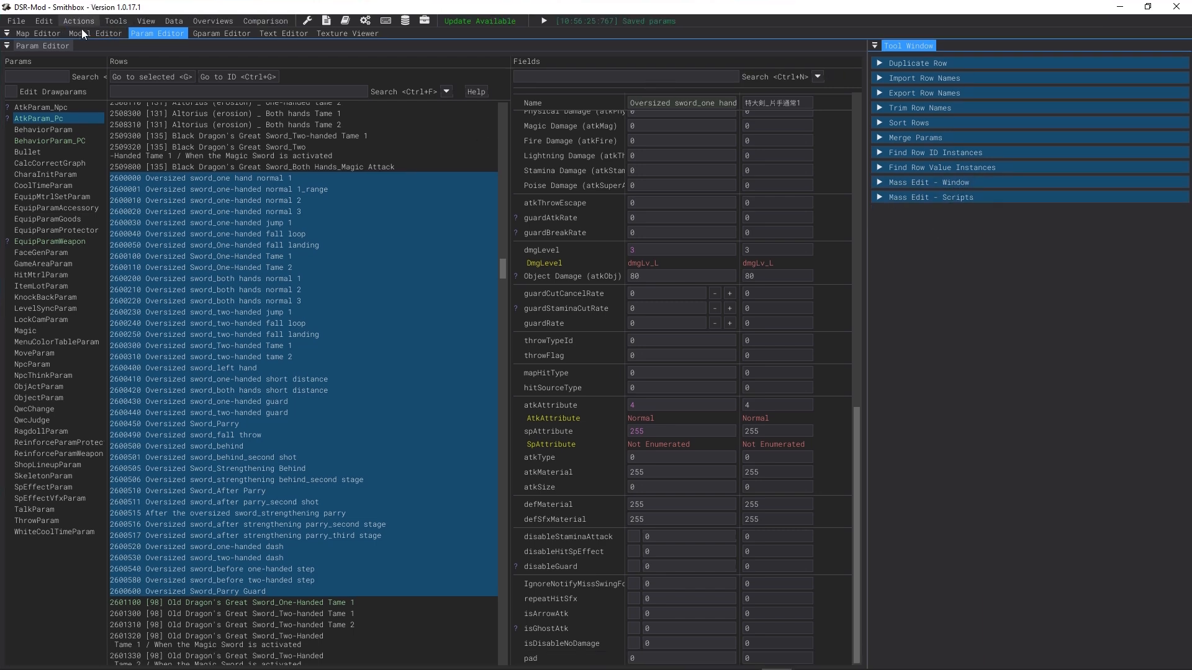
click(87, 33)
click(143, 33)
click(93, 19)
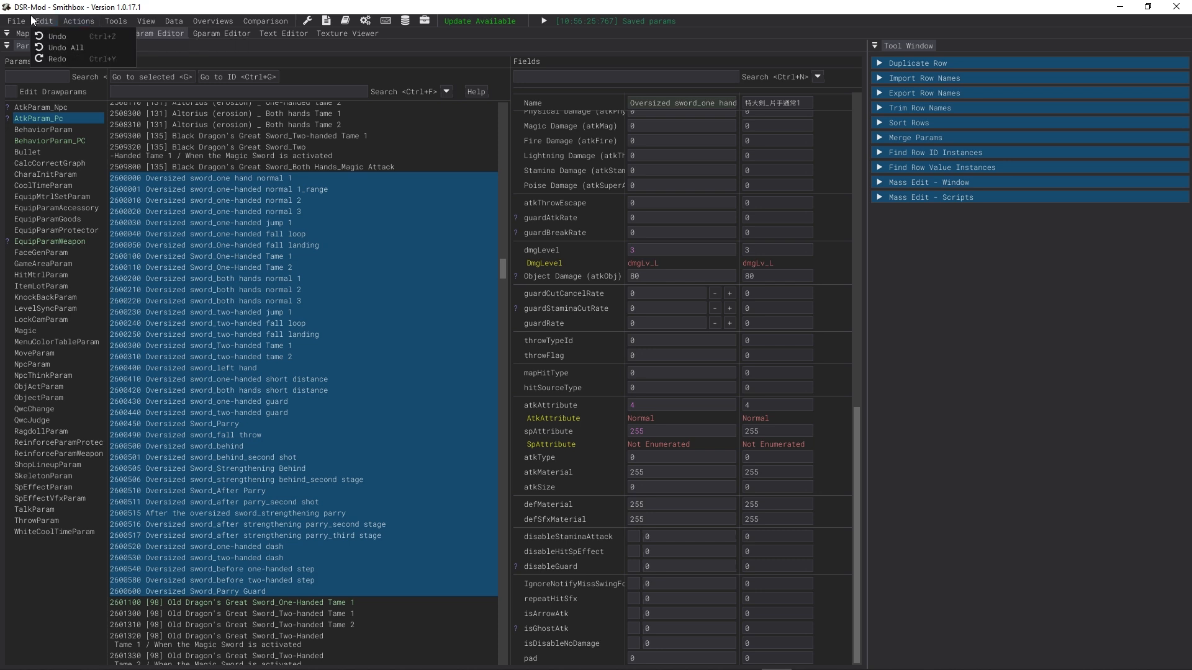
click(16, 22)
click(113, 19)
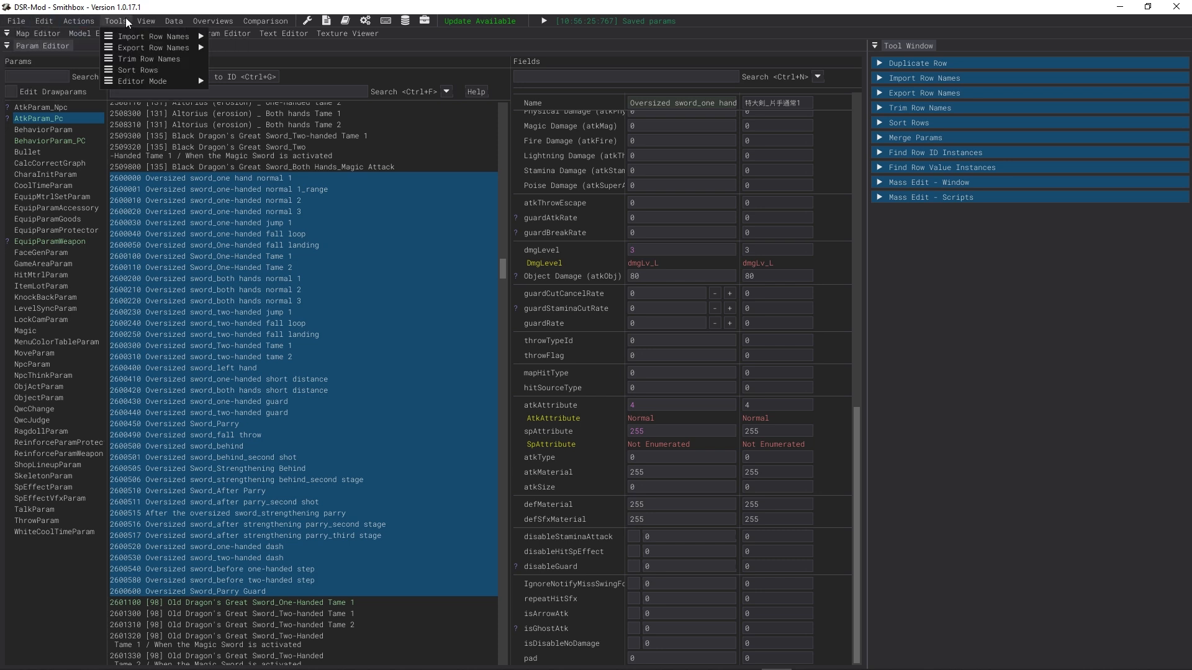
mouse_move(141, 81)
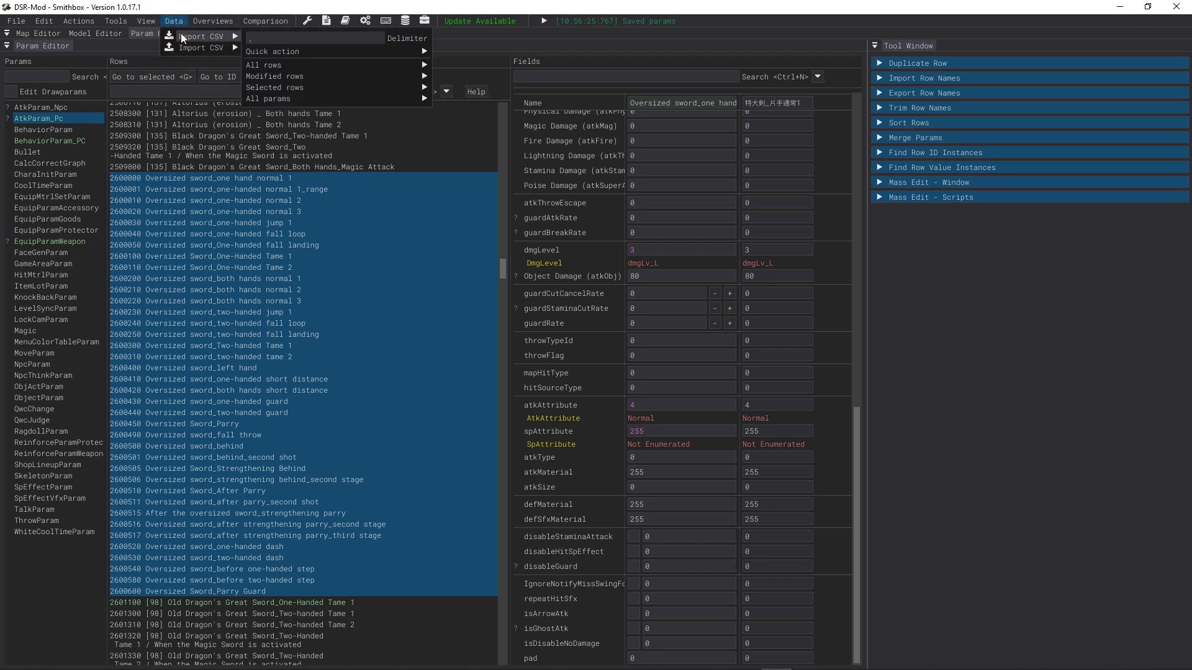
Step: Reselect attack rows 2600000 through 2600600, export them with all fields as CSV to a window and copy the text
click(174, 22)
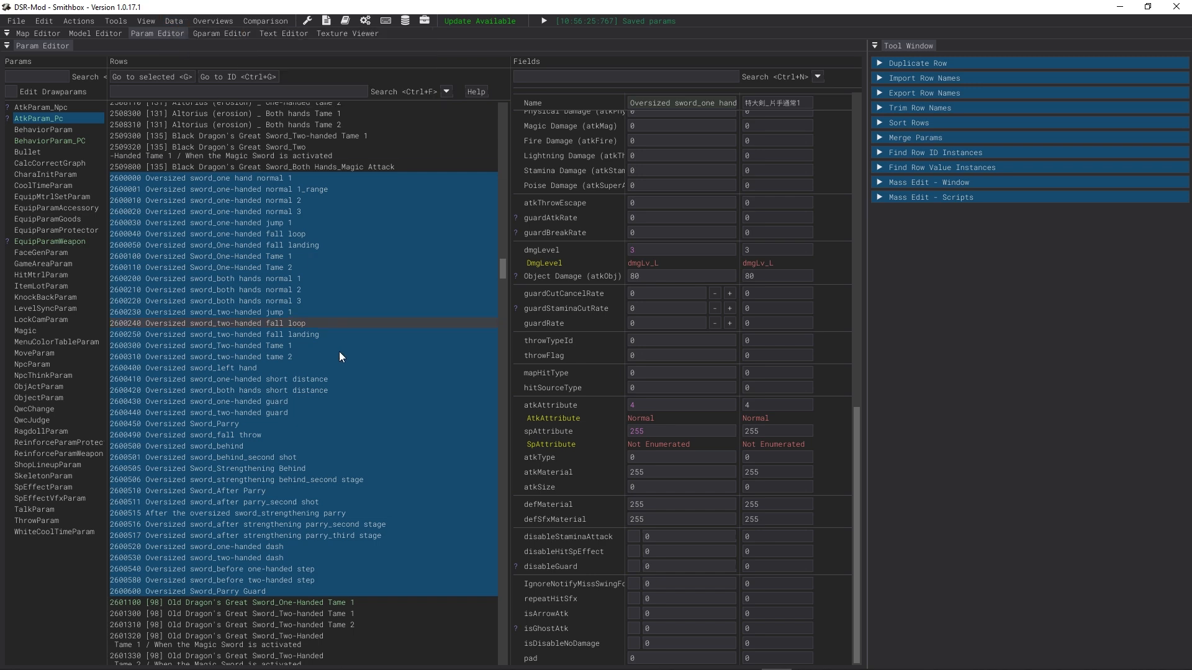
click(211, 178)
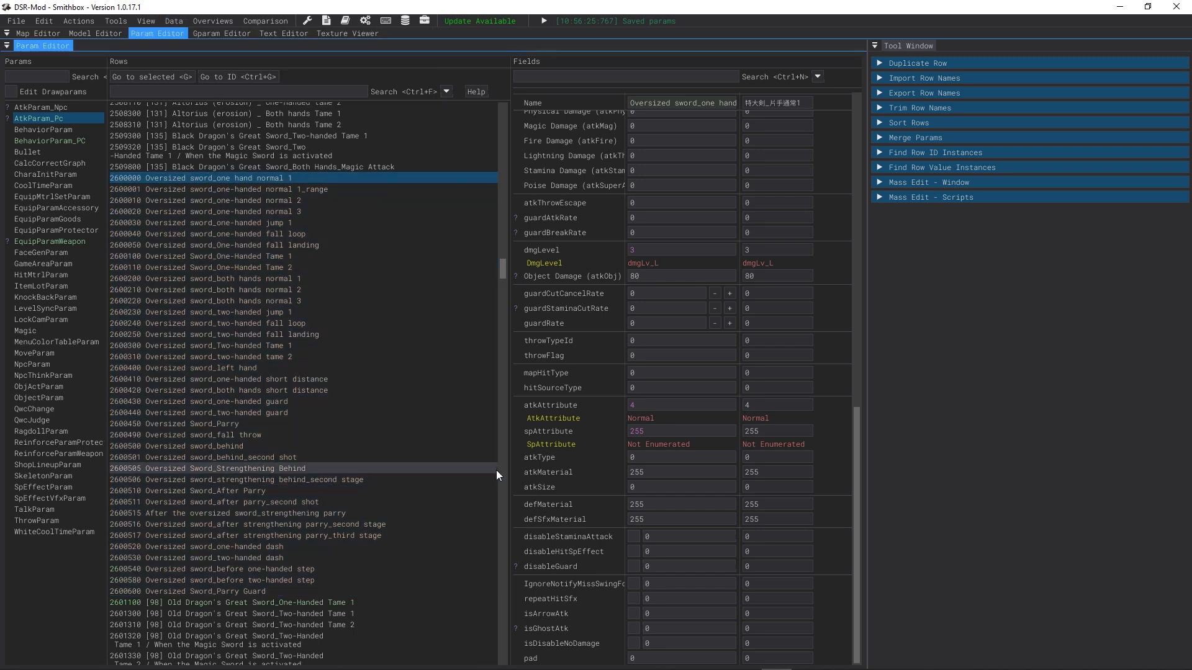
shift+click(224, 591)
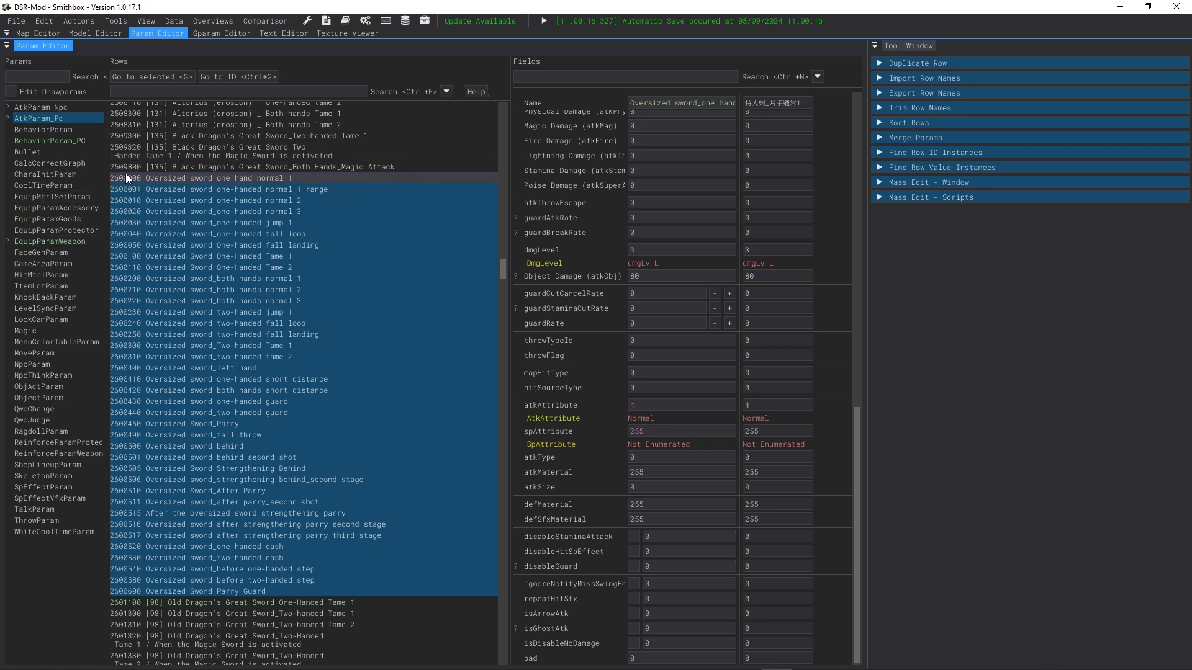
click(181, 20)
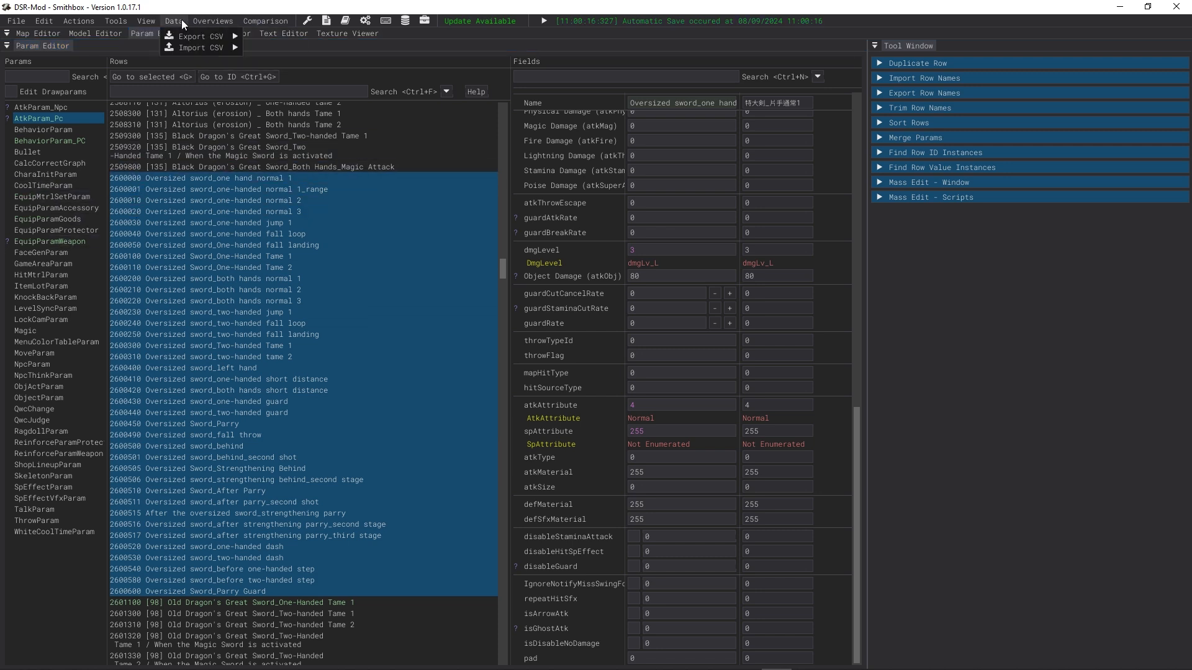
mouse_move(185, 36)
mouse_move(311, 98)
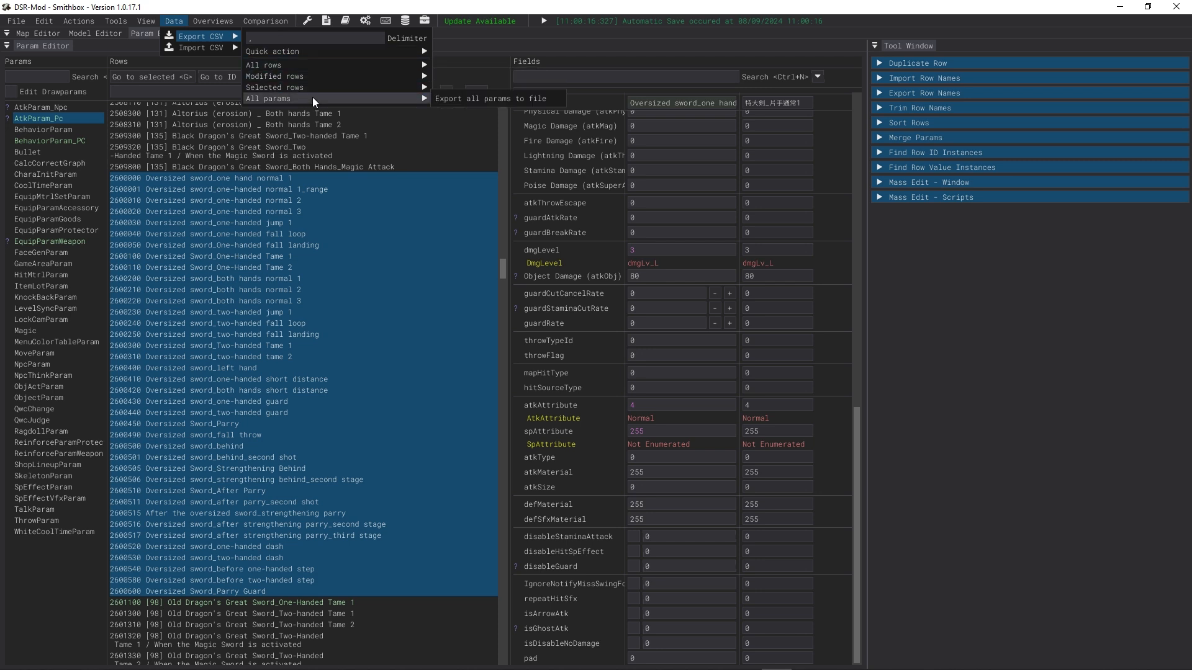
mouse_move(441, 86)
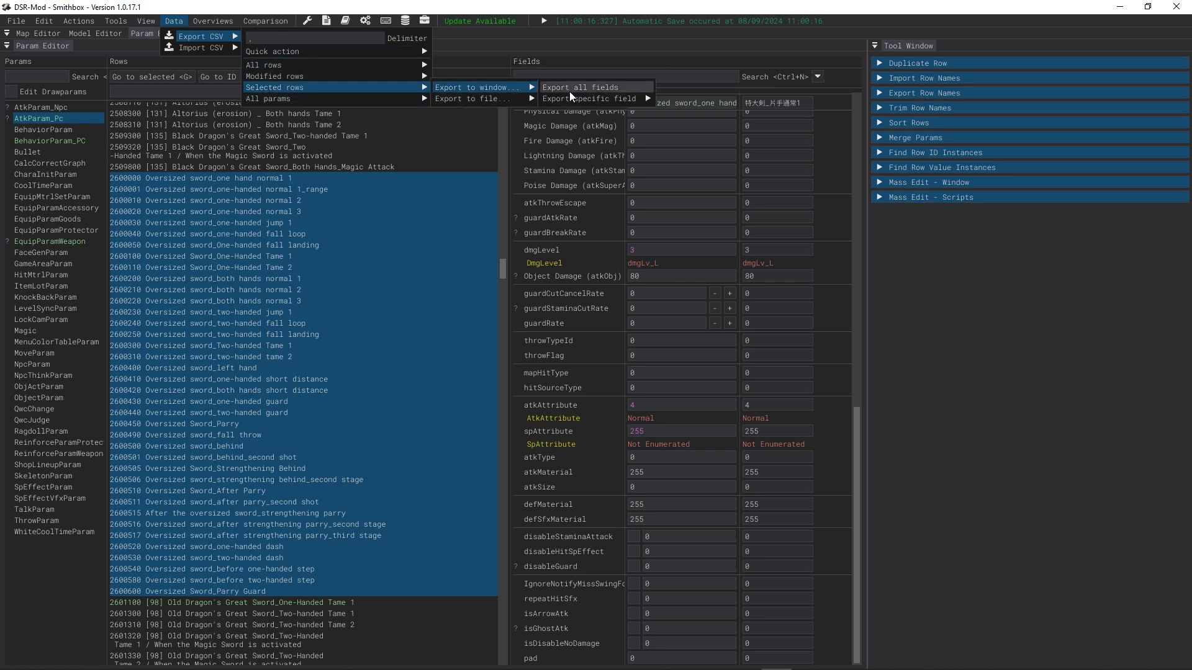
click(589, 90)
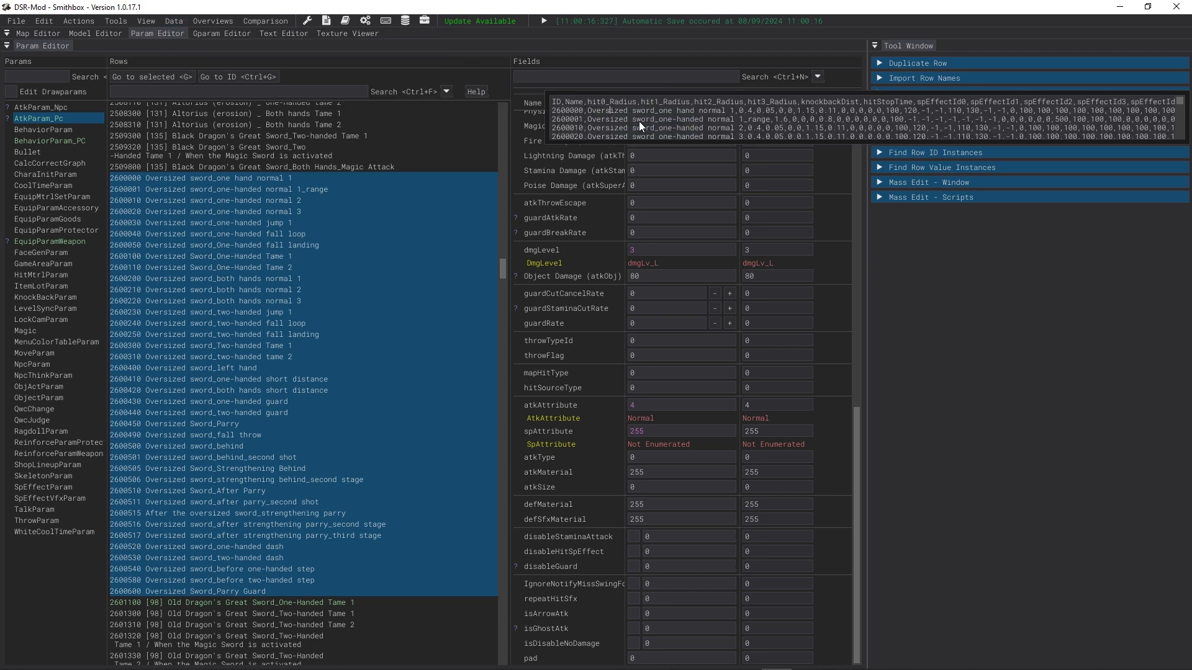
key(super)
click(663, 120)
key(ctrl+a)
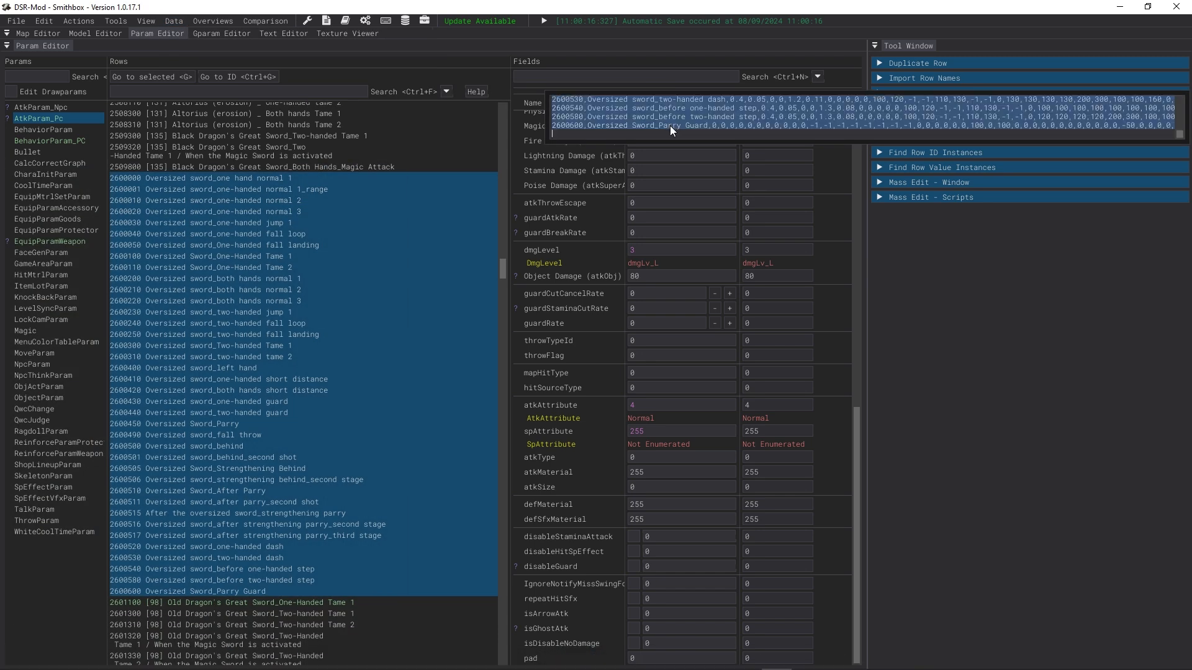
click(425, 132)
Step: Open the CSV import for all fields and paste the copied Oversized Sword rows
click(204, 21)
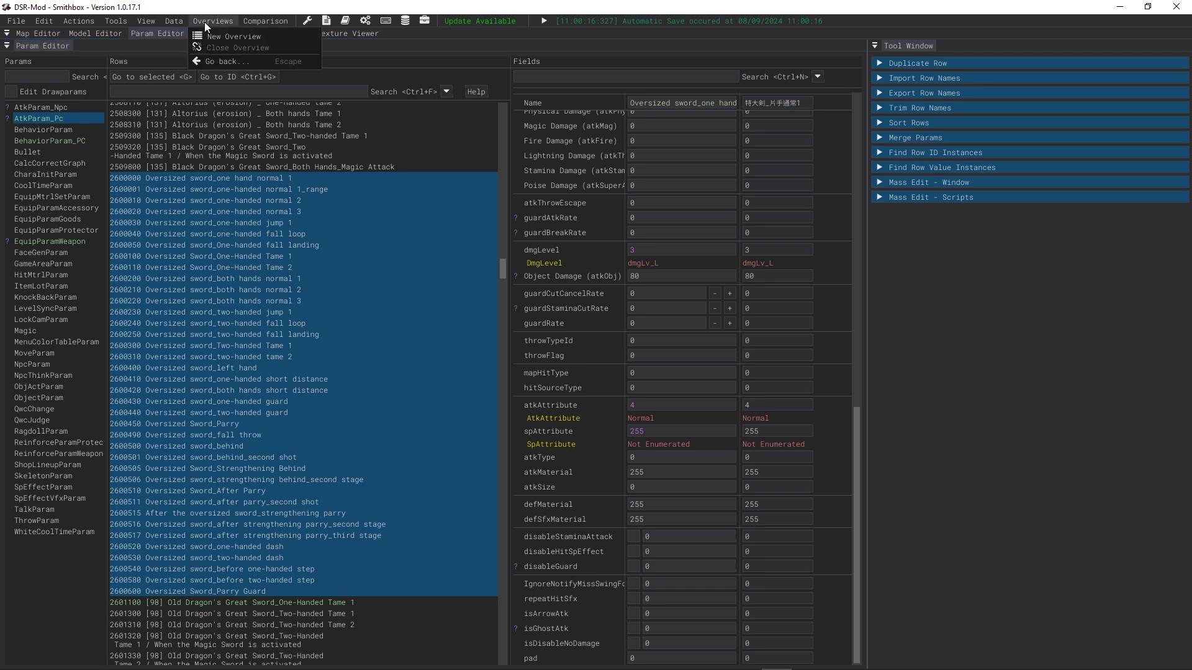
click(182, 21)
mouse_move(188, 44)
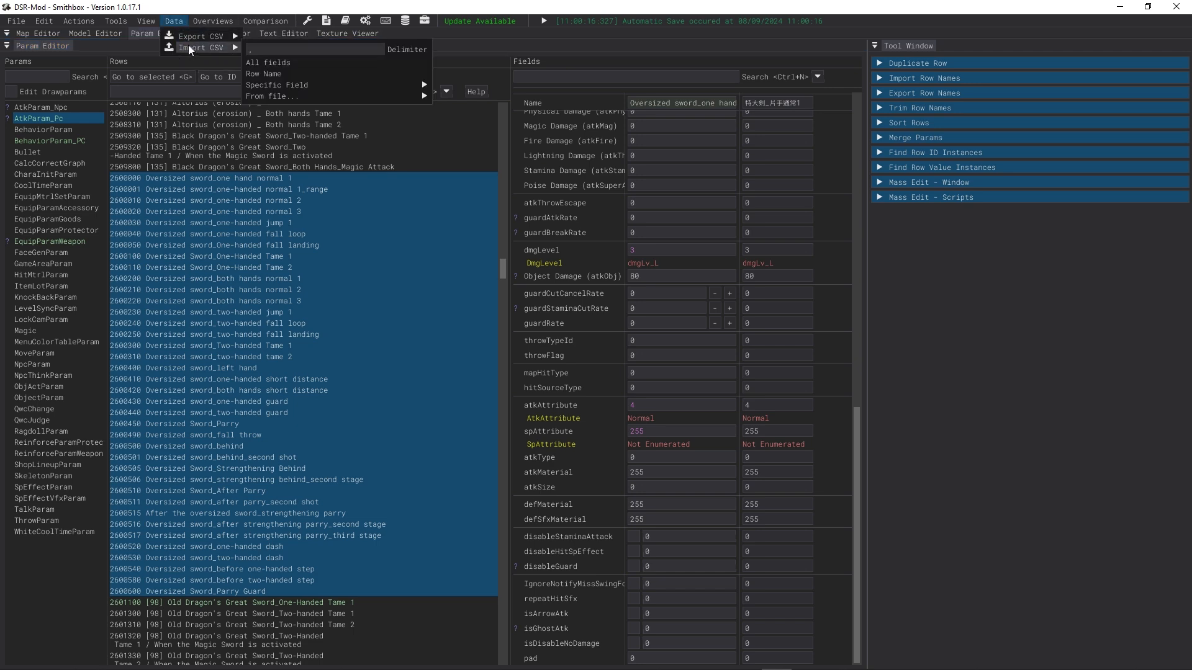
click(296, 62)
key(ctrl+v)
scroll(385, 89, up, 5)
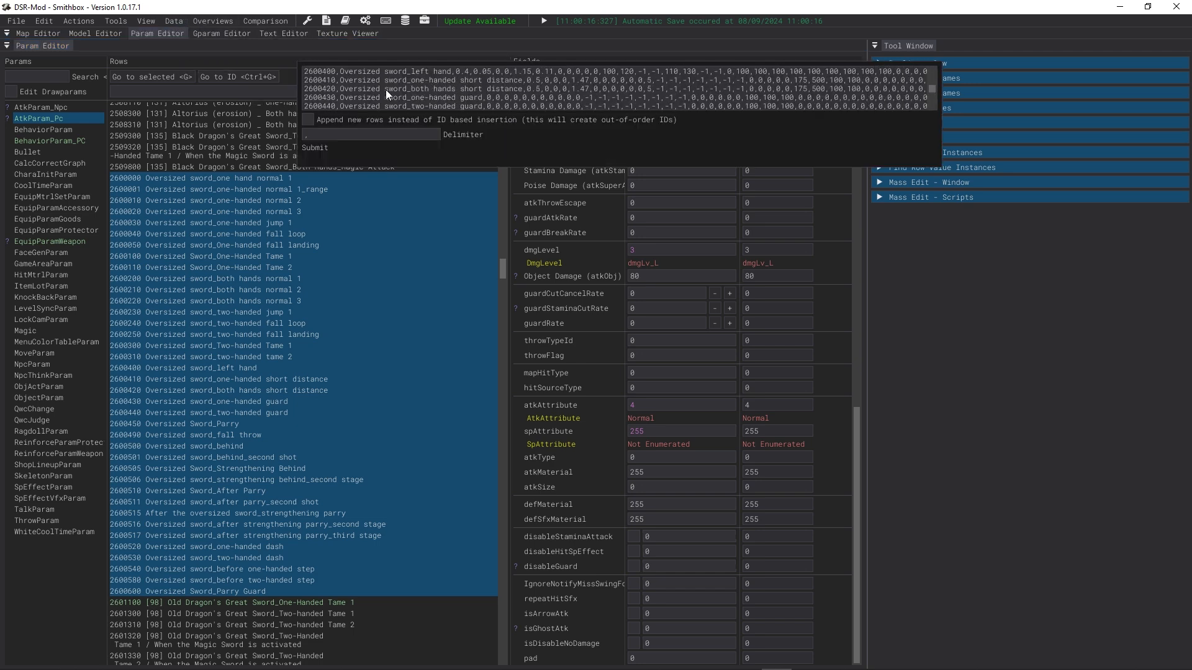
drag(938, 166, 938, 176)
scroll(568, 113, up, 6)
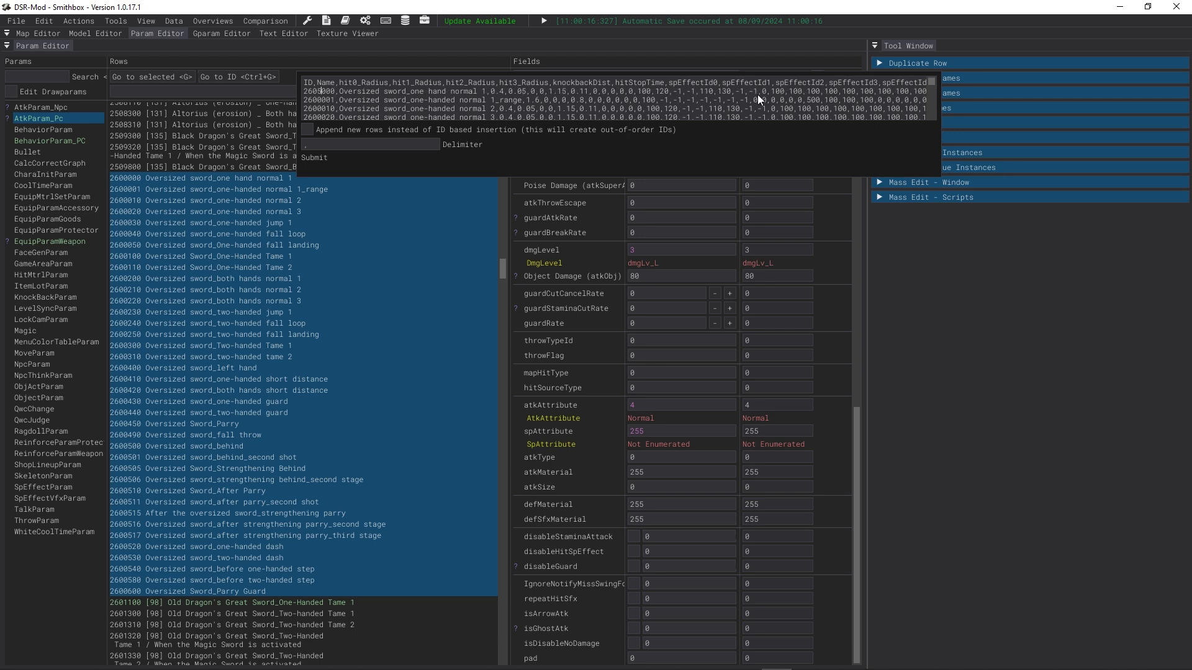
Step: Change every pasted row ID prefix from 2600 to 2605 and submit the CSV import
key(BackSpace)
text(5)
key(Down)
key(BackSpace)
text(5)
key(Down)
key(BackSpace)
text(5)
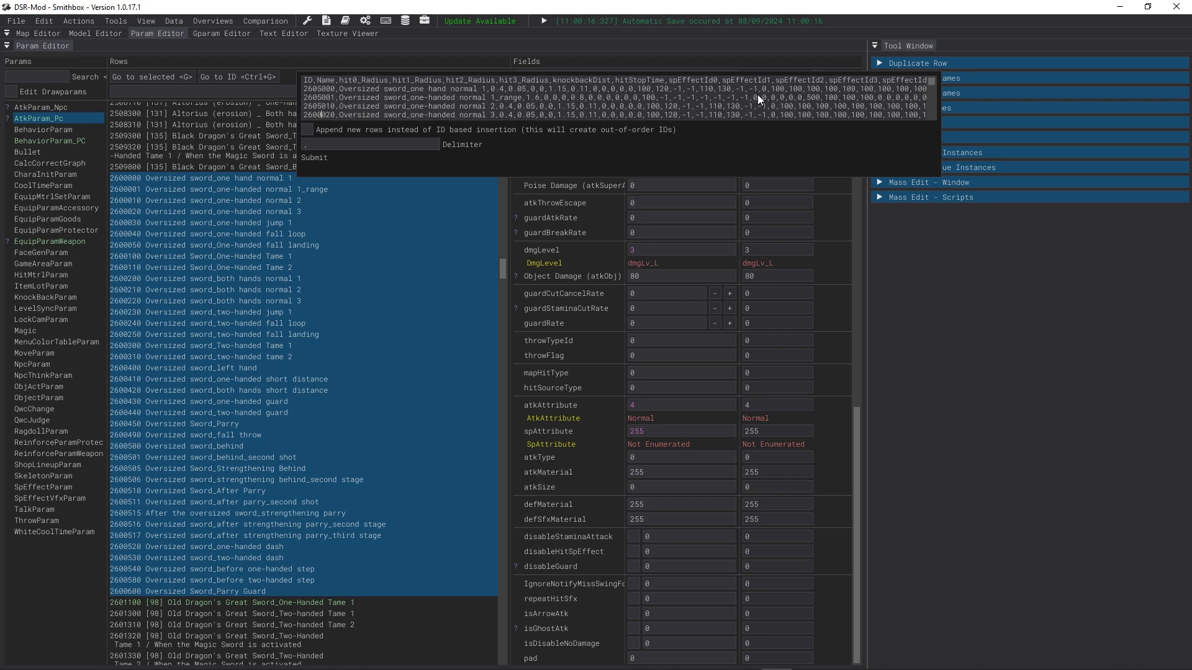
key(Down)
key(BackSpace)
key(5)
key(Down)
key(BackSpace)
key(5)
key(Down)
key(BackSpace)
key(5)
key(Down)
key(BackSpace)
key(5)
key(Down)
key(BackSpace)
key(5)
key(Down)
key(BackSpace)
key(5)
key(Down)
key(BackSpace)
key(5)
key(Down)
key(BackSpace)
key(5)
key(Down)
key(BackSpace)
key(5)
key(Down)
key(BackSpace)
key(5)
key(Down)
key(BackSpace)
key(5)
key(Down)
key(BackSpace)
key(5)
key(Down)
key(BackSpace)
key(5)
key(Down)
key(BackSpace)
key(5)
key(Down)
key(BackSpace)
key(5)
key(Down)
key(BackSpace)
key(5)
key(Down)
key(BackSpace)
key(5)
key(Down)
key(BackSpace)
key(5)
key(Down)
key(BackSpace)
key(5)
key(Down)
key(BackSpace)
key(5)
key(Down)
key(BackSpace)
key(5)
key(Down)
key(BackSpace)
key(5)
key(Down)
key(BackSpace)
key(5)
key(Down)
key(BackSpace)
key(5)
key(Down)
key(BackSpace)
key(5)
key(Down)
key(BackSpace)
key(5)
key(Down)
key(BackSpace)
key(5)
key(Down)
key(BackSpace)
key(5)
key(Down)
key(BackSpace)
key(5)
key(Down)
key(BackSpace)
key(5)
key(Down)
key(BackSpace)
key(5)
key(Down)
key(BackSpace)
key(5)
key(Down)
key(BackSpace)
text(5)
key(Down)
key(BackSpace)
text(5)
key(Down)
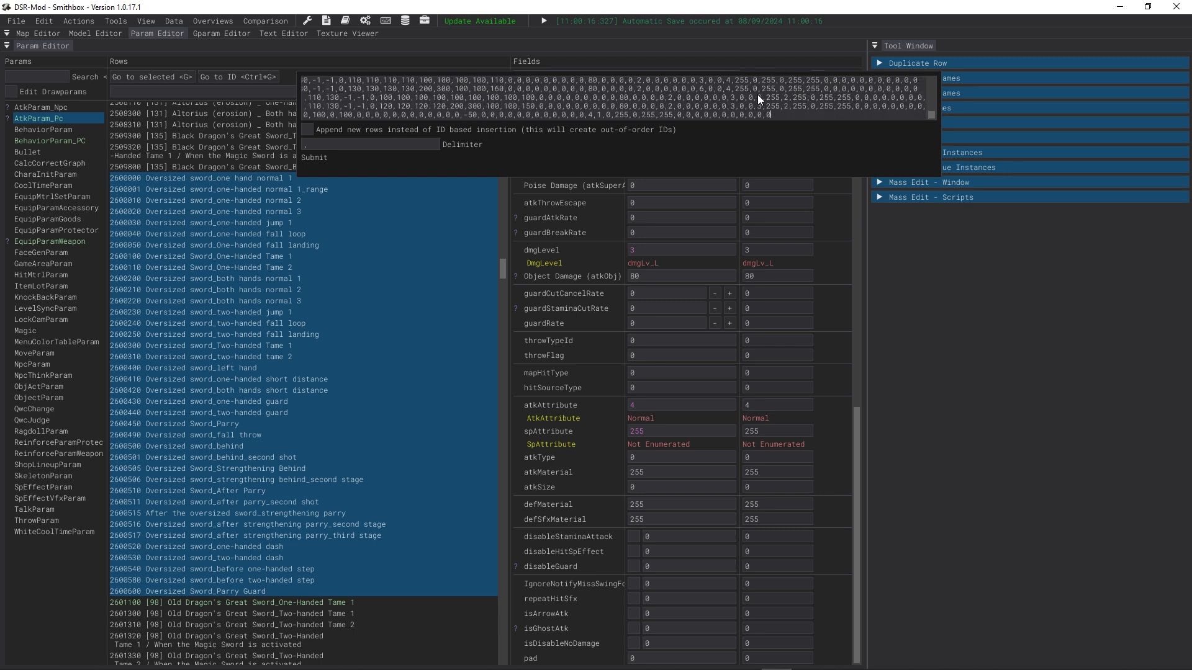
key(Up)
key(BackSpace)
text(5)
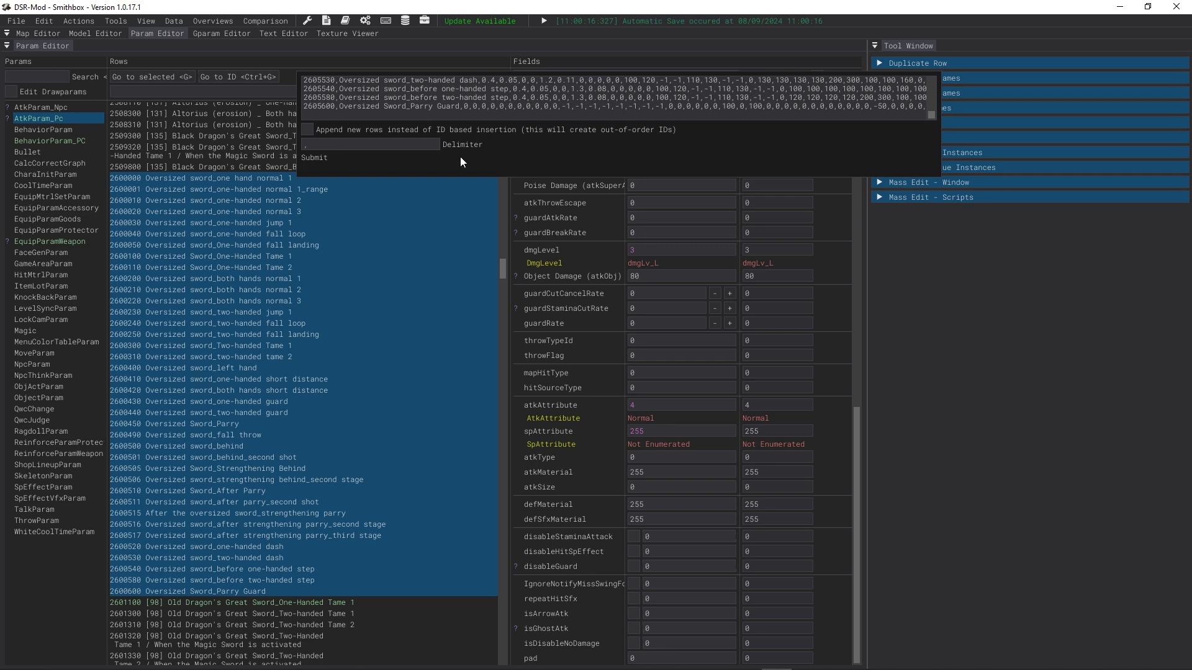
click(343, 159)
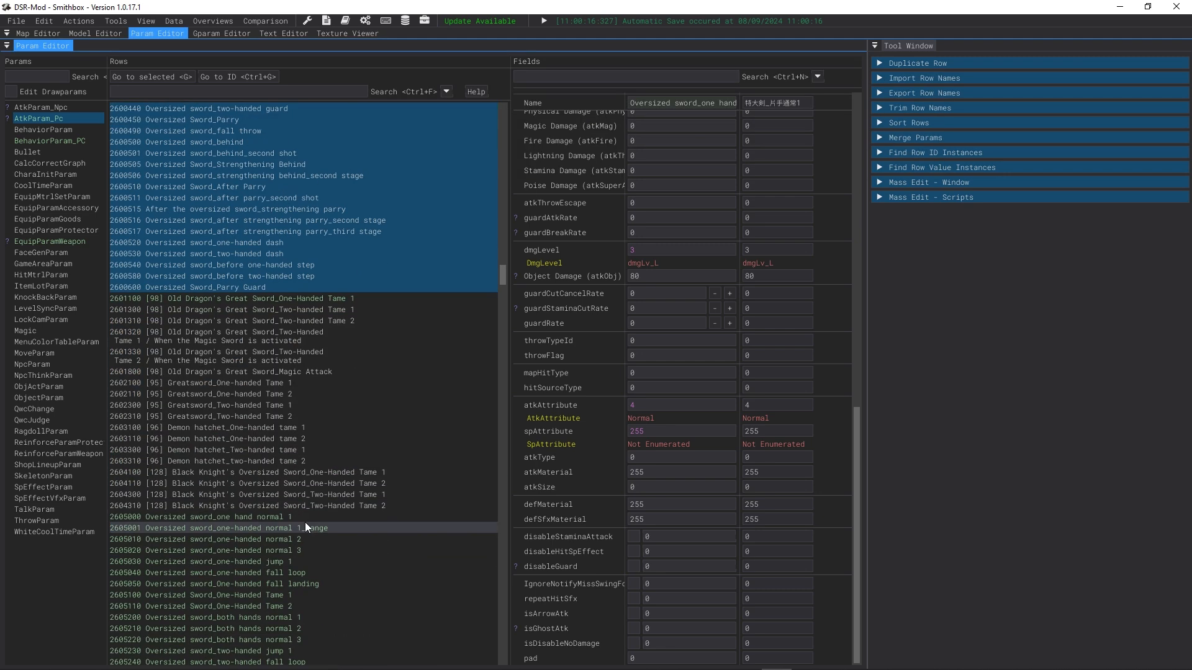
Step: Select and inspect the new attack rows 2605000 through 2605600 with the fields panel widened
scroll(179, 278, down, 6)
click(162, 170)
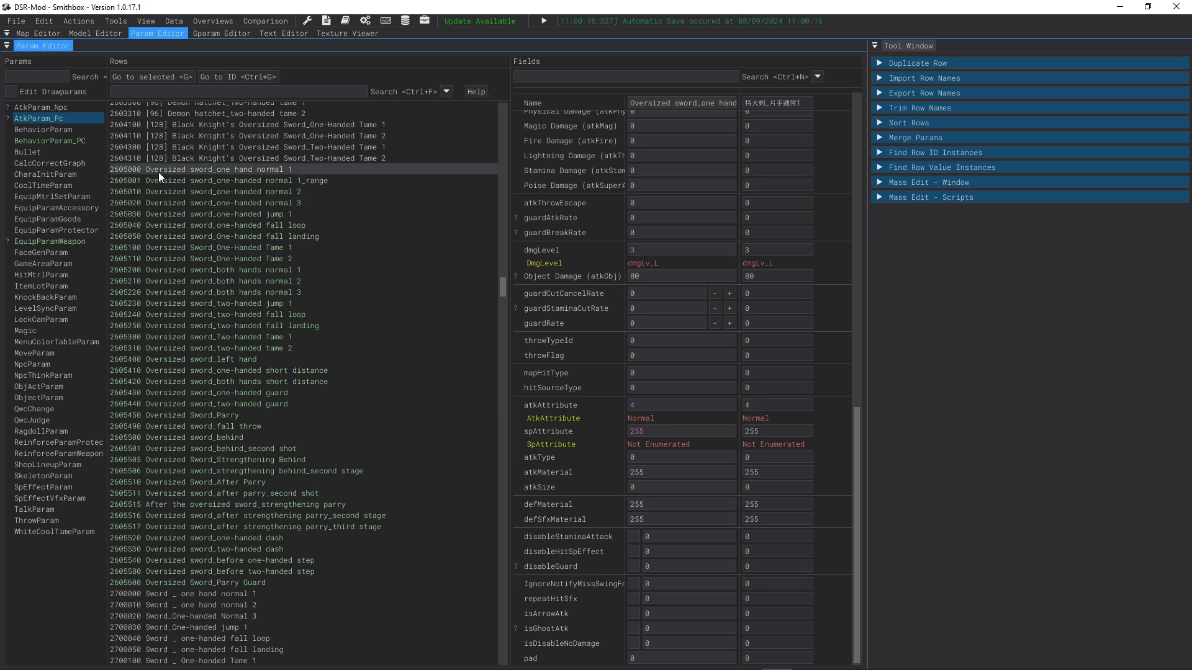
shift+click(297, 583)
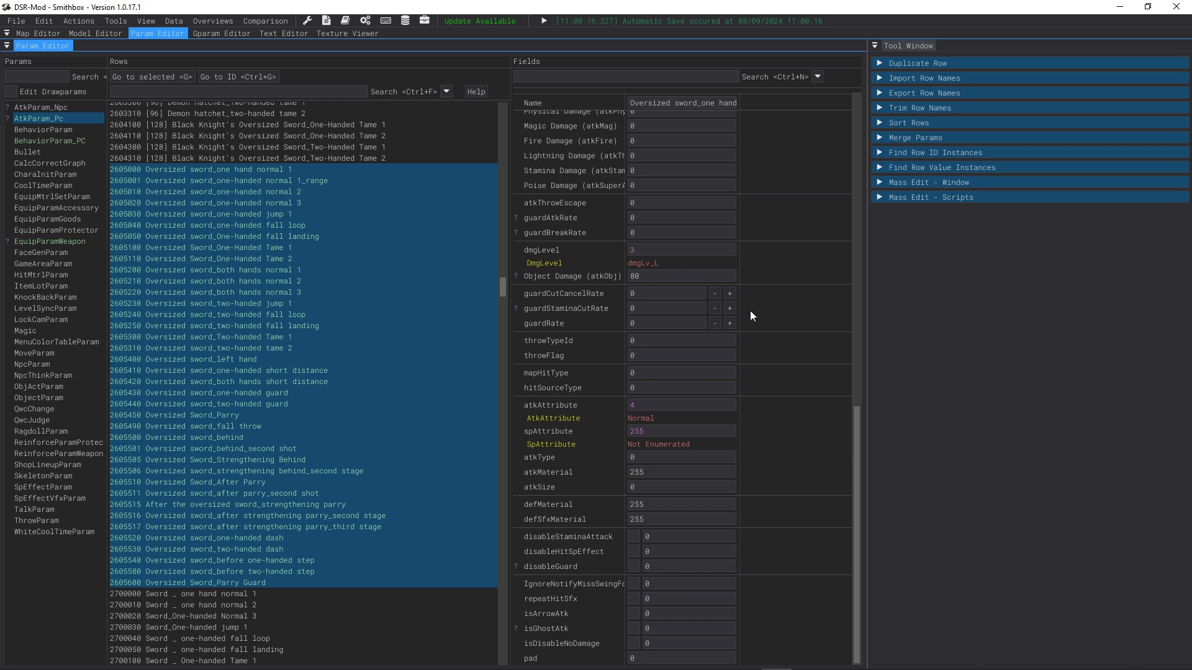
scroll(683, 263, up, 12)
scroll(853, 120, up, 3)
drag(866, 125, 1051, 186)
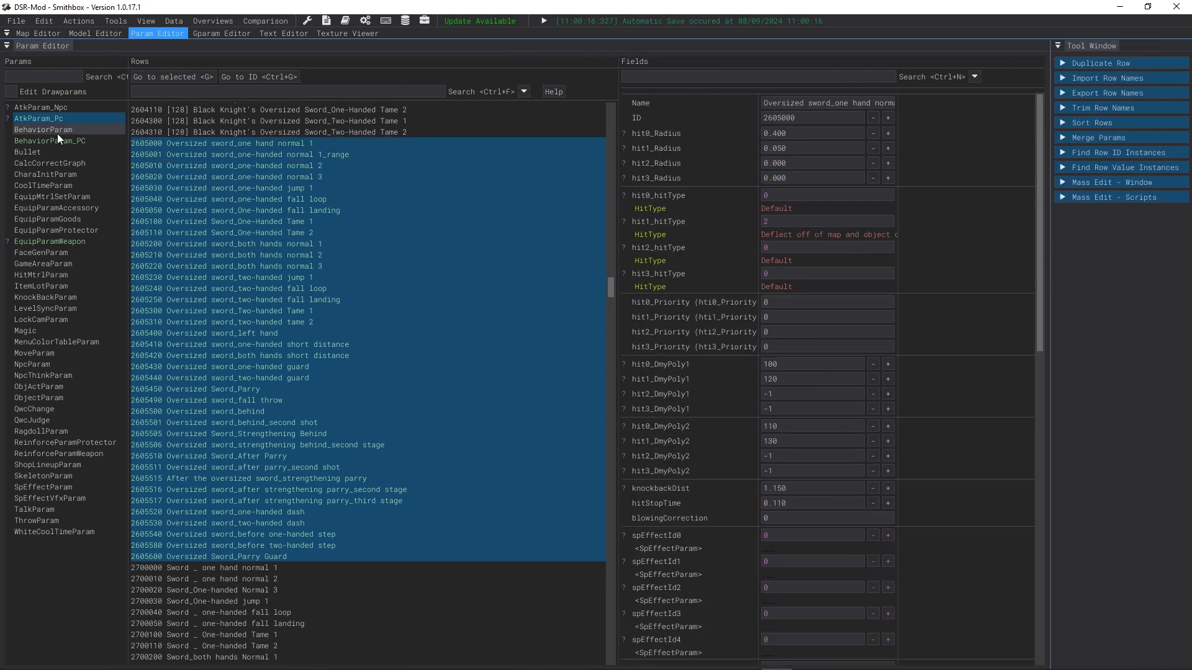
click(285, 142)
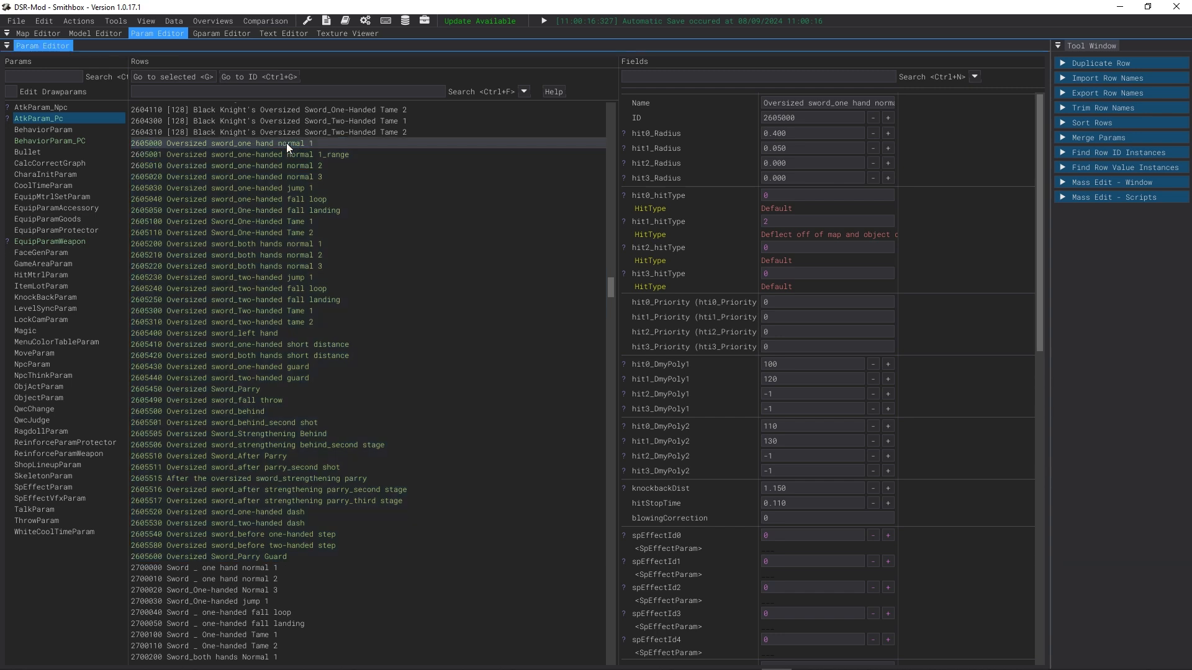
Step: Open BehaviorParam_PC and filter its rows by the ID prefix 102600
click(103, 141)
drag(176, 93, 122, 79)
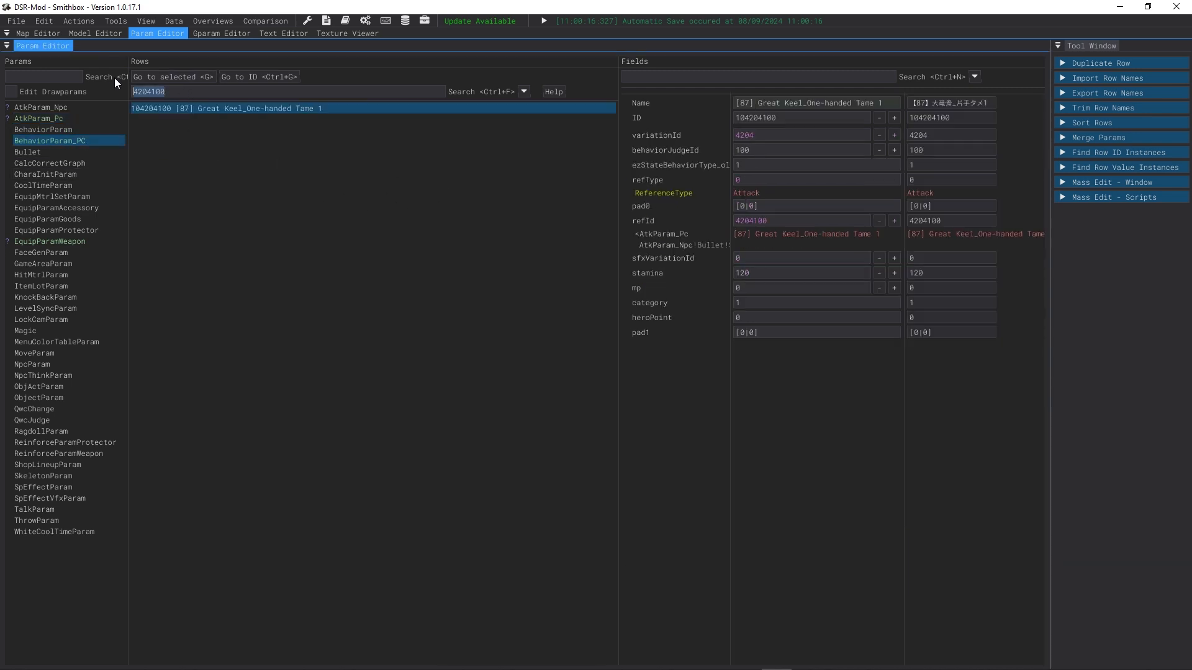
text(2600)
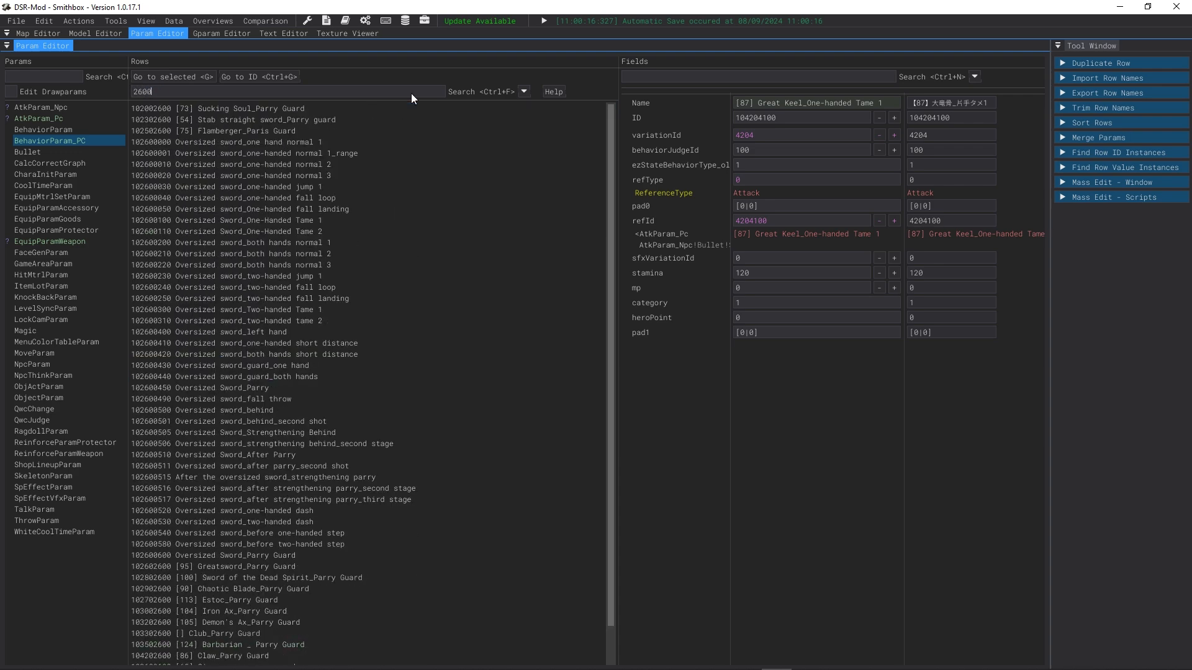
click(136, 90)
text(^)
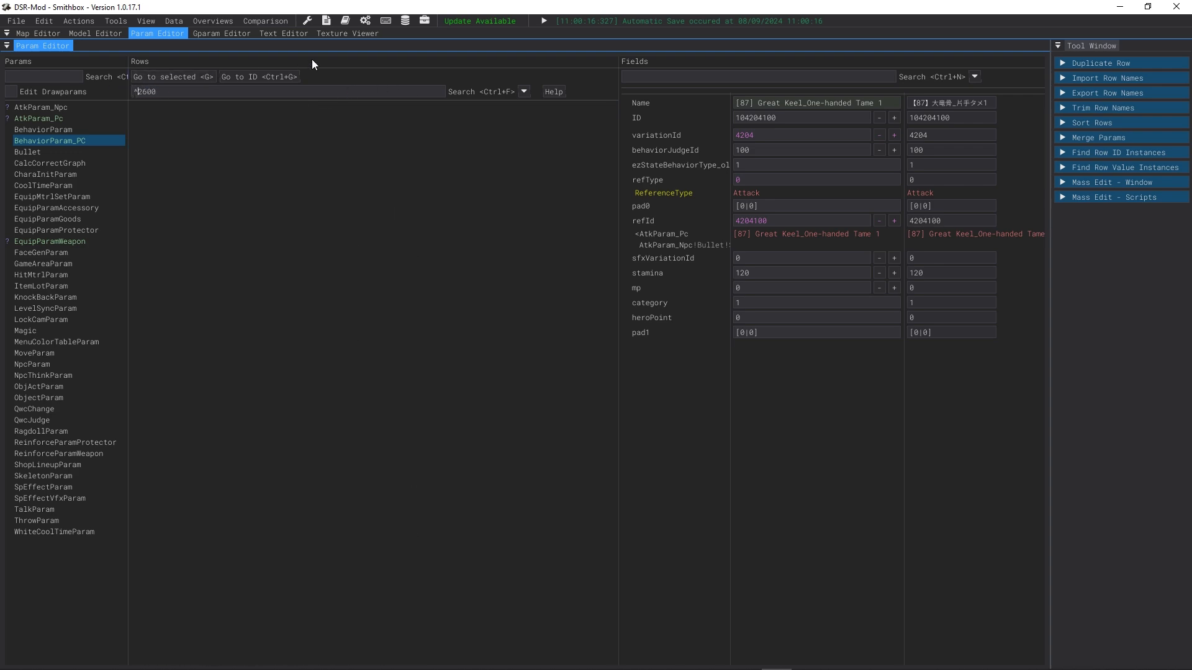
key(BackSpace)
text(10)
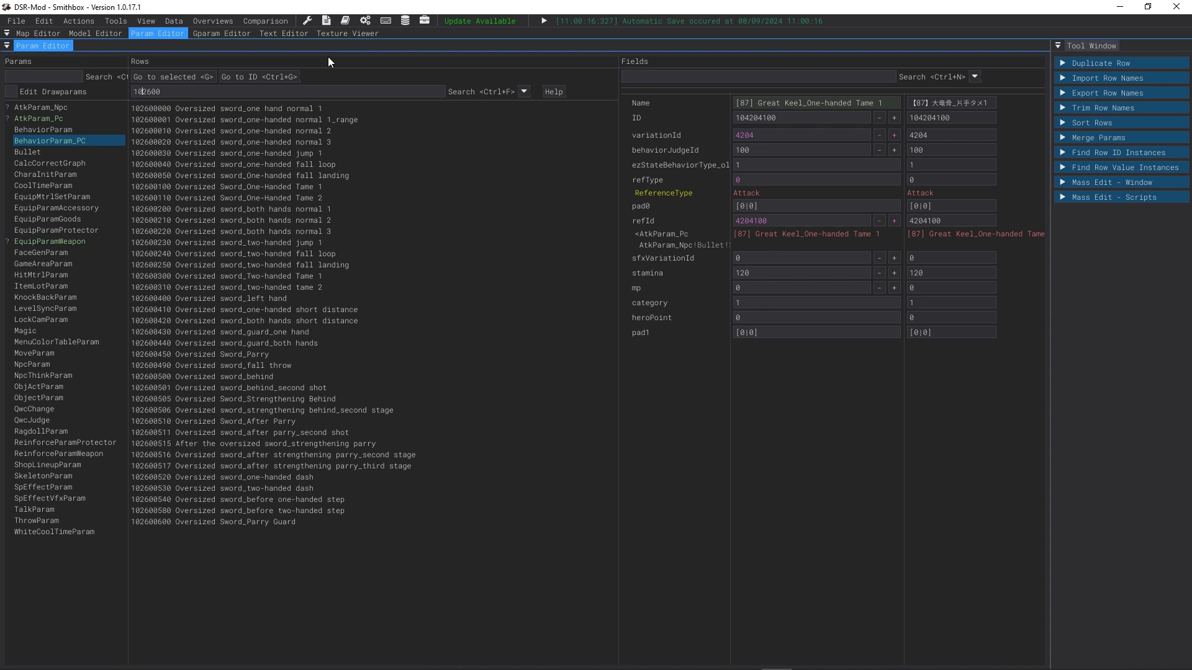
Step: Select behavior rows 102600000 through 102600600, export them with all fields as CSV to a window and copy the text
click(158, 111)
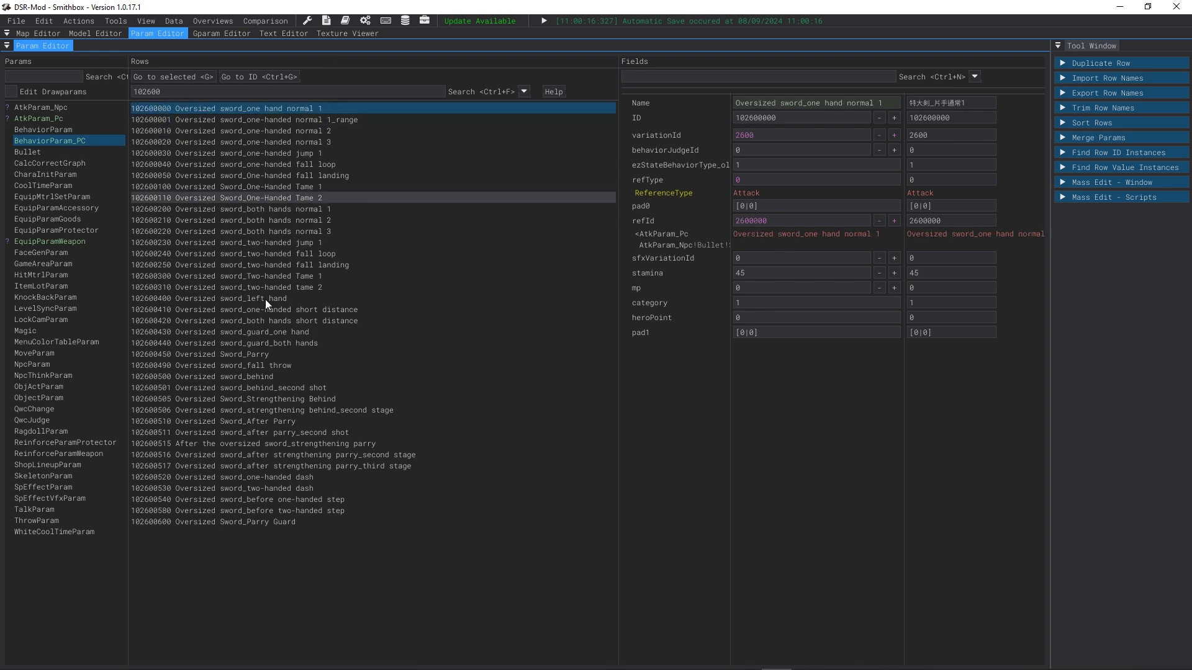
shift+click(252, 524)
click(175, 21)
mouse_move(199, 36)
mouse_move(290, 65)
mouse_move(370, 88)
mouse_move(472, 87)
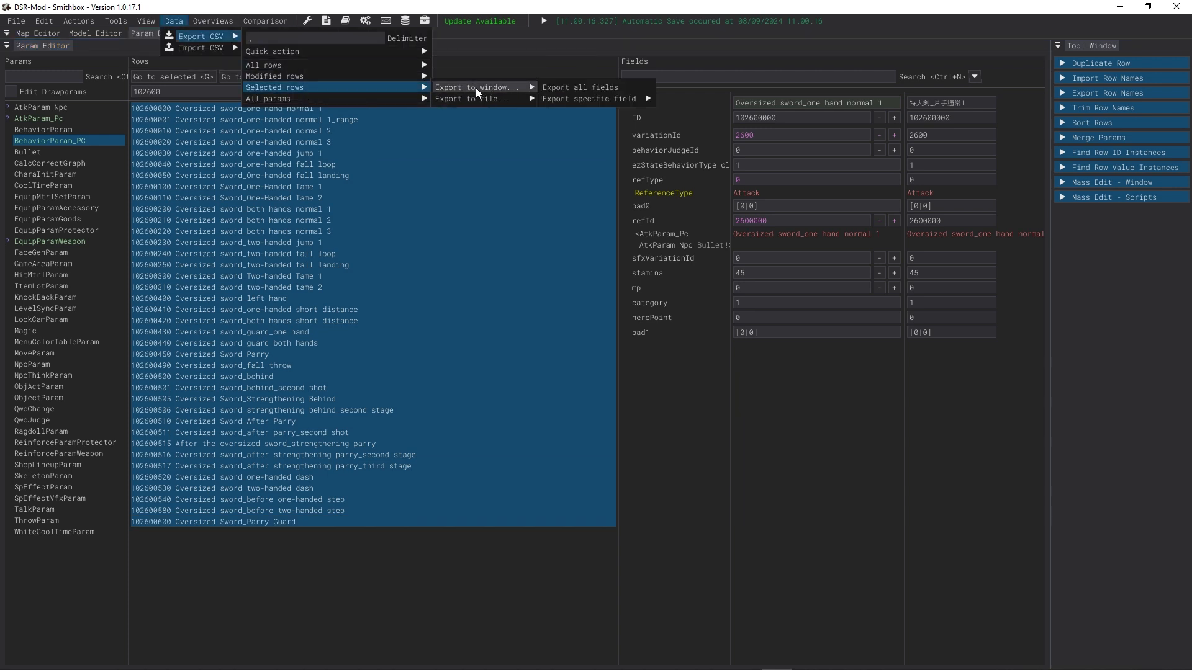
click(556, 88)
click(627, 121)
key(ctrl+a)
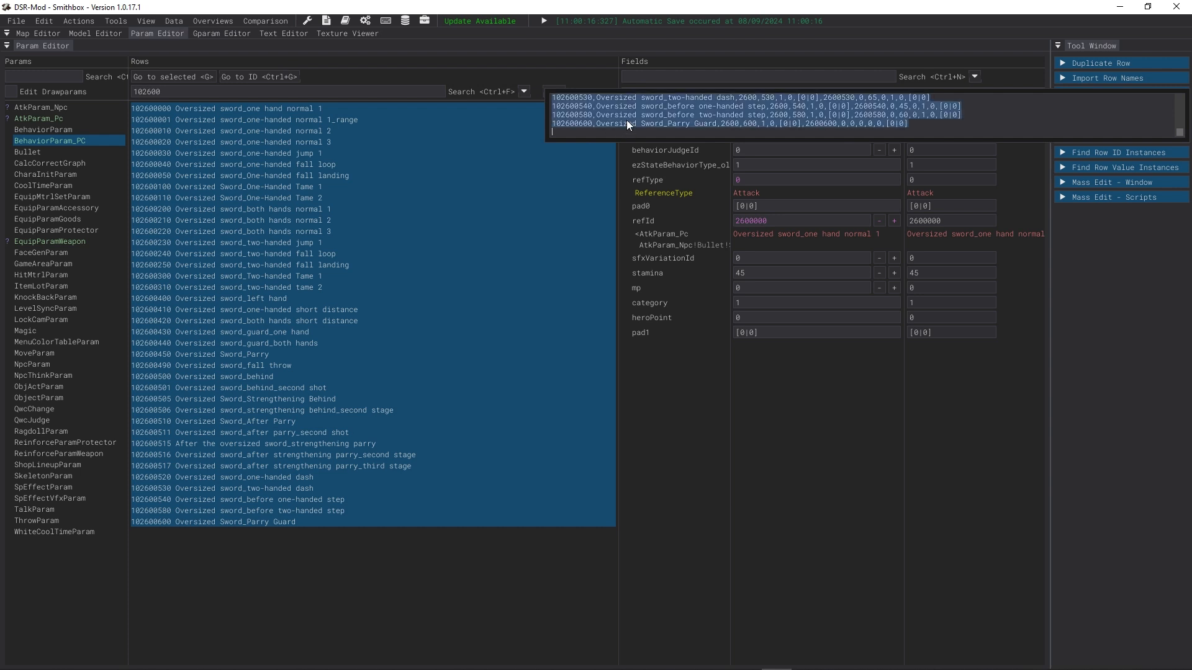
click(646, 199)
Step: Open the CSV import for all fields and paste the copied Oversized Sword behavior rows
click(174, 21)
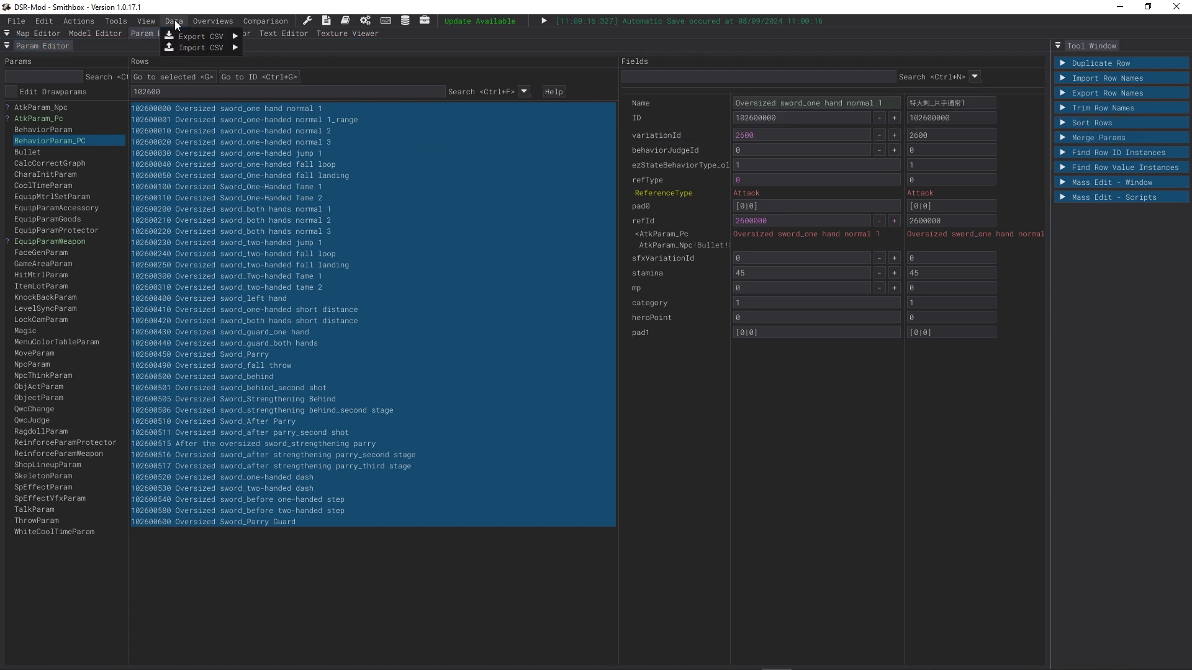
mouse_move(205, 47)
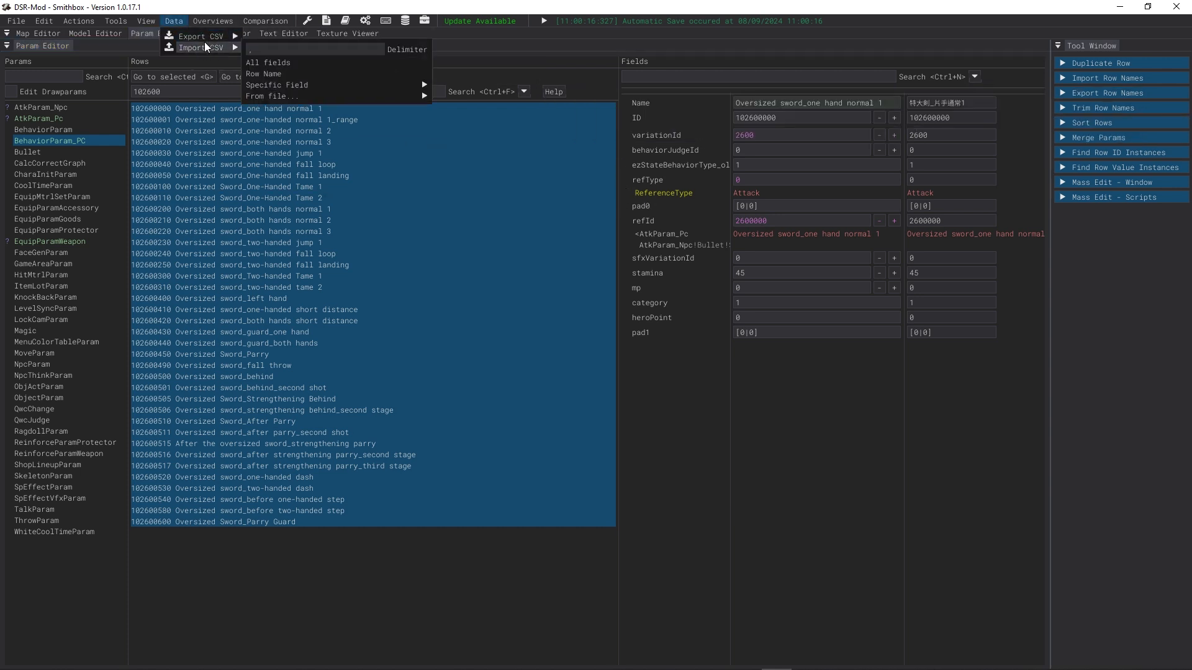
click(266, 62)
click(407, 94)
key(ctrl+a)
key(ctrl+v)
Step: Change every pasted row ID prefix from 102600 to 102605 and submit the CSV import
scroll(323, 81, up, 4)
scroll(316, 81, up, 5)
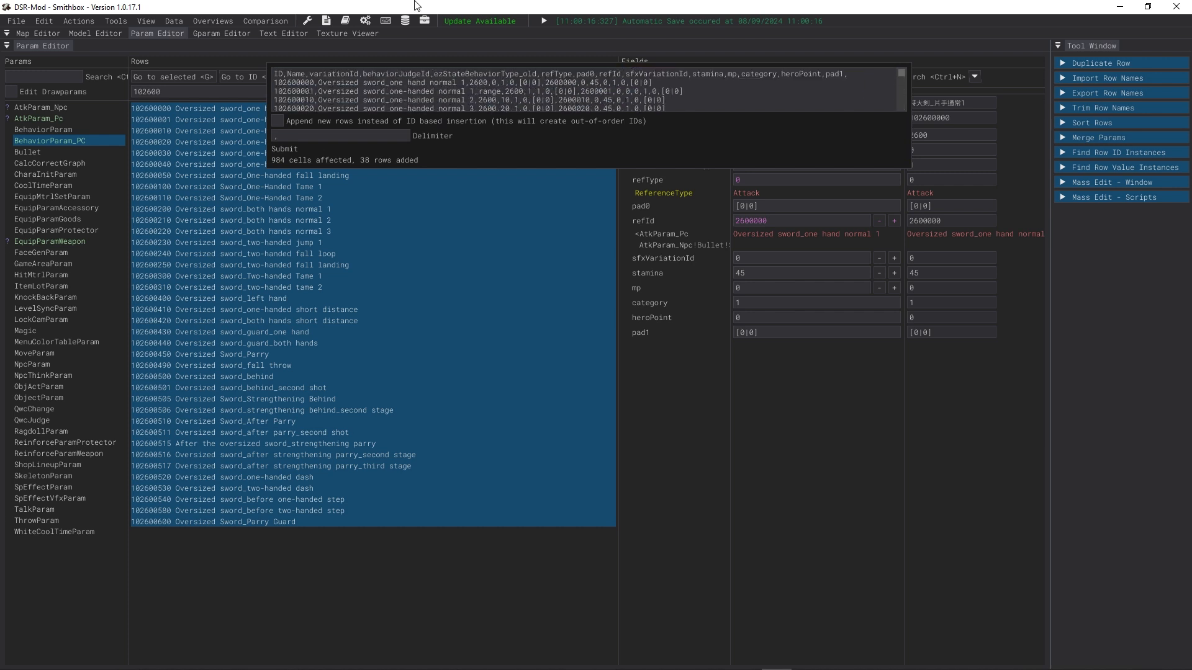
key(Down)
key(BackSpace)
text(5)
key(Down)
key(BackSpace)
text(5)
key(Down)
key(BackSpace)
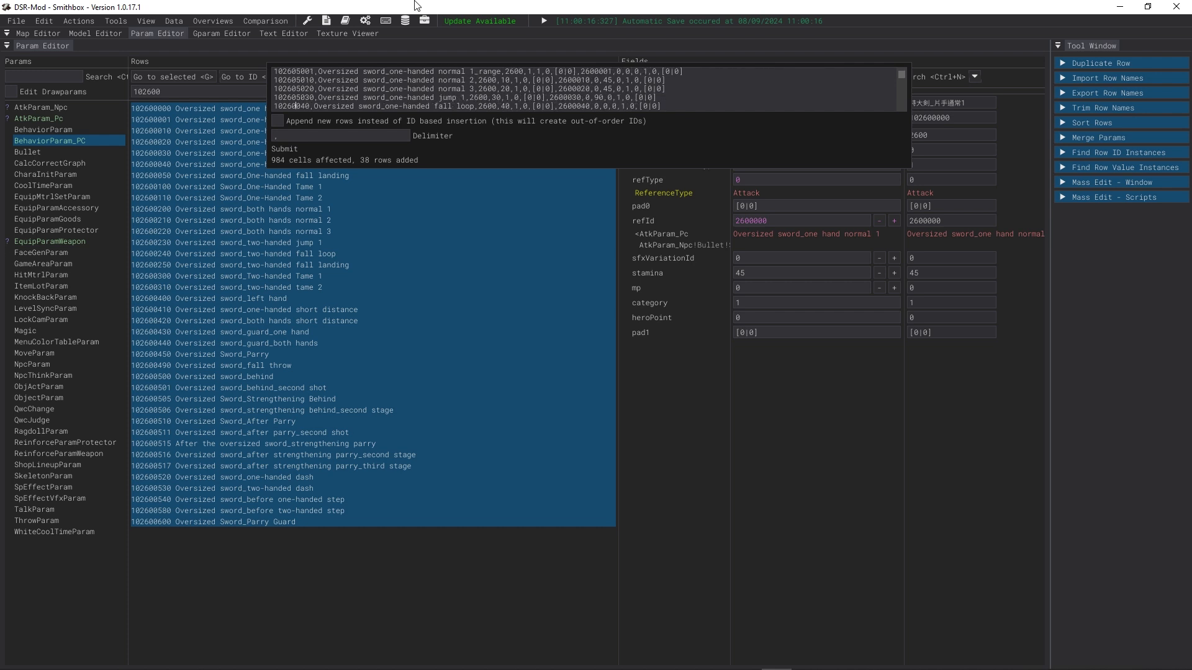
text(5)
key(Down)
key(BackSpace)
key(5)
key(Down)
key(BackSpace)
key(5)
key(Down)
key(BackSpace)
key(5)
key(Down)
key(BackSpace)
key(5)
key(Down)
key(BackSpace)
key(5)
key(Down)
key(BackSpace)
key(5)
key(Down)
key(BackSpace)
key(5)
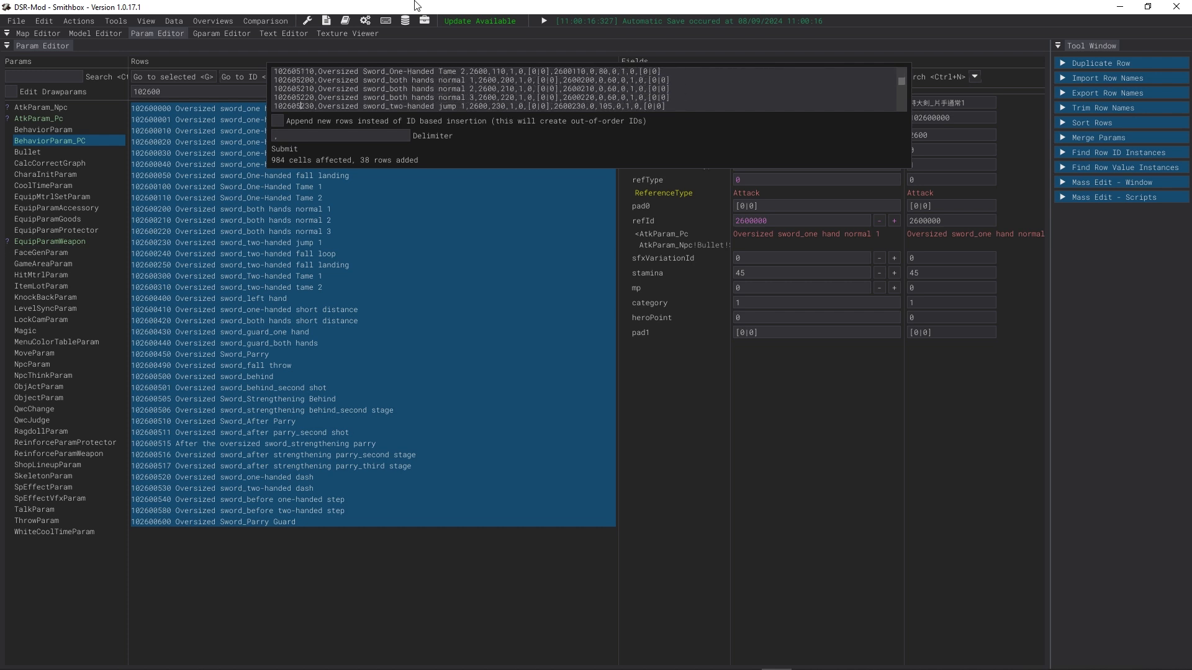
key(Down)
key(BackSpace)
key(5)
key(Down)
key(BackSpace)
key(5)
key(Down)
key(BackSpace)
key(5)
key(Down)
key(BackSpace)
key(5)
key(Down)
key(BackSpace)
key(5)
key(Down)
key(BackSpace)
key(5)
key(Down)
key(BackSpace)
key(5)
key(Down)
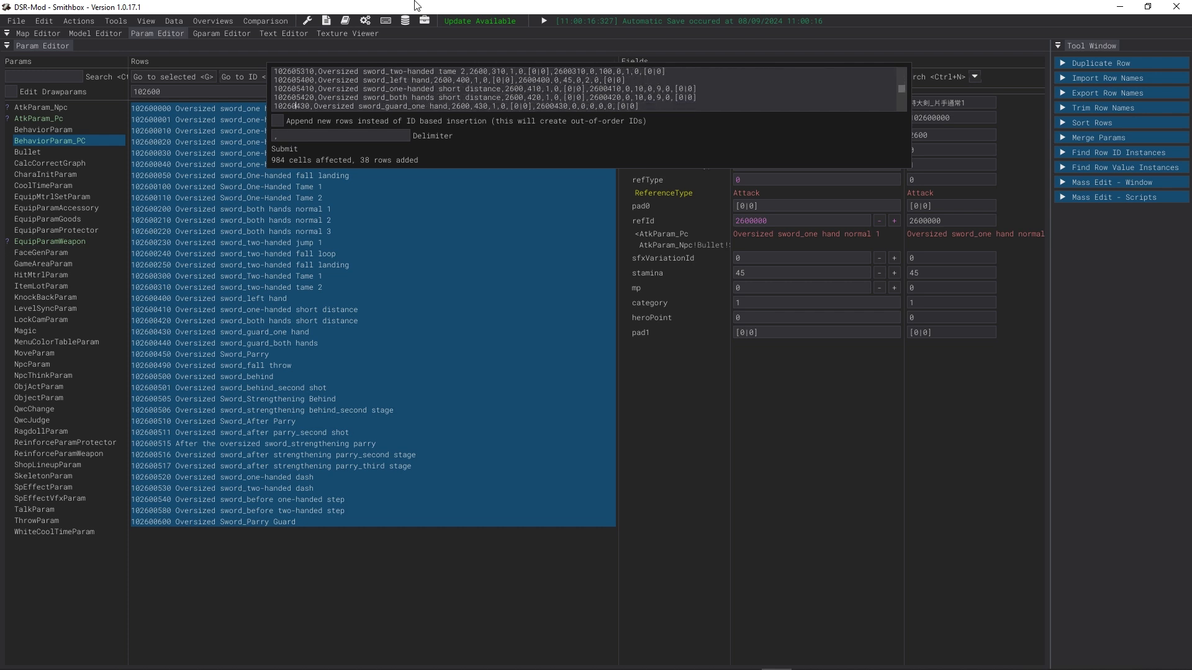
key(BackSpace)
key(5)
key(Down)
key(BackSpace)
key(5)
key(Down)
key(BackSpace)
key(5)
key(Down)
key(BackSpace)
key(5)
key(Down)
key(BackSpace)
key(5)
key(Down)
key(BackSpace)
key(5)
key(Down)
key(BackSpace)
key(5)
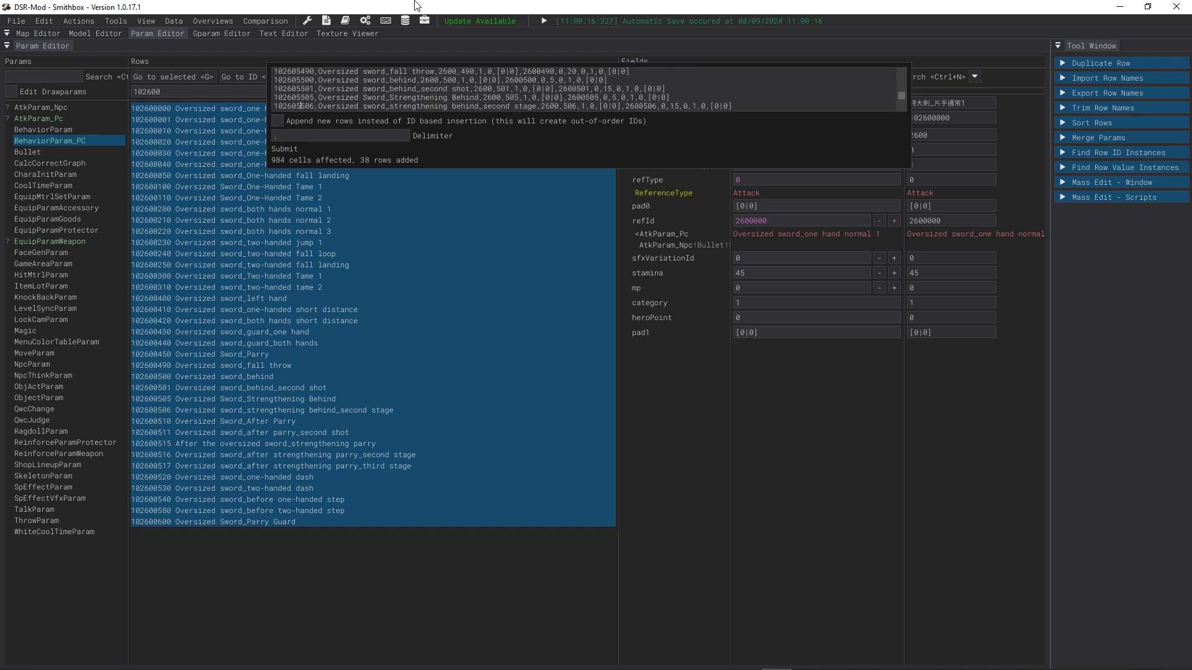
key(Down)
key(BackSpace)
key(5)
key(Down)
key(BackSpace)
key(5)
key(Down)
key(BackSpace)
key(5)
key(Down)
key(BackSpace)
key(5)
key(Down)
key(BackSpace)
key(5)
key(Down)
key(BackSpace)
key(5)
key(Down)
key(BackSpace)
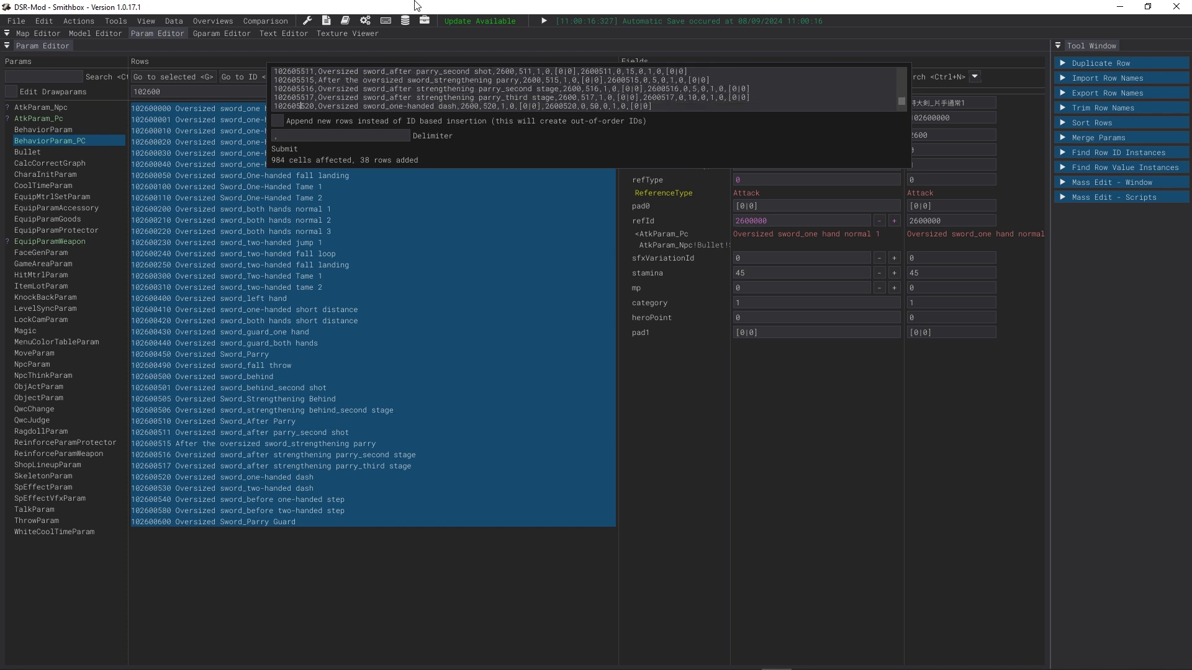
key(5)
key(Down)
key(BackSpace)
key(5)
key(Down)
key(BackSpace)
key(5)
key(Down)
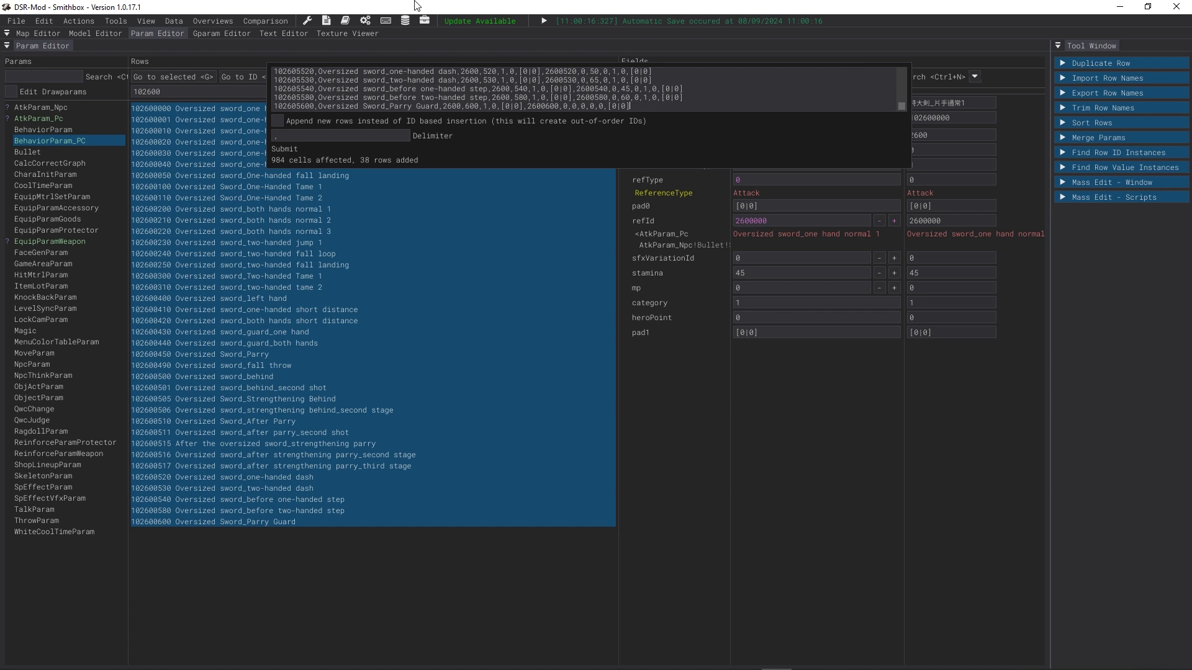
text(])
key(Return)
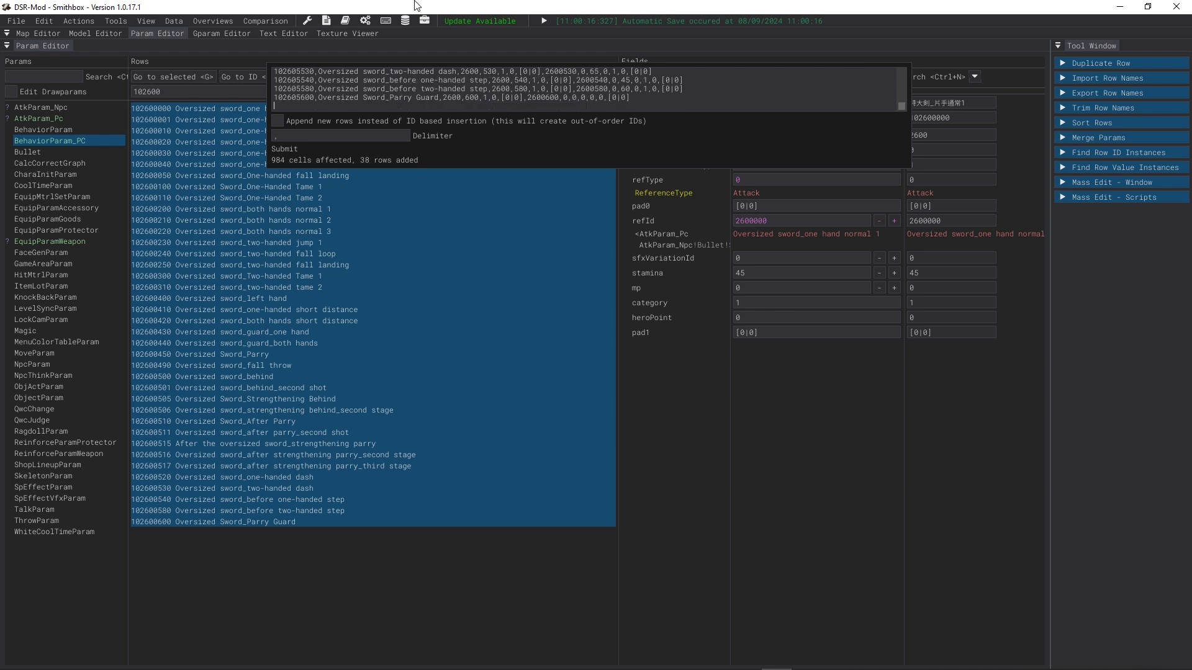
scroll(360, 96, up, 10)
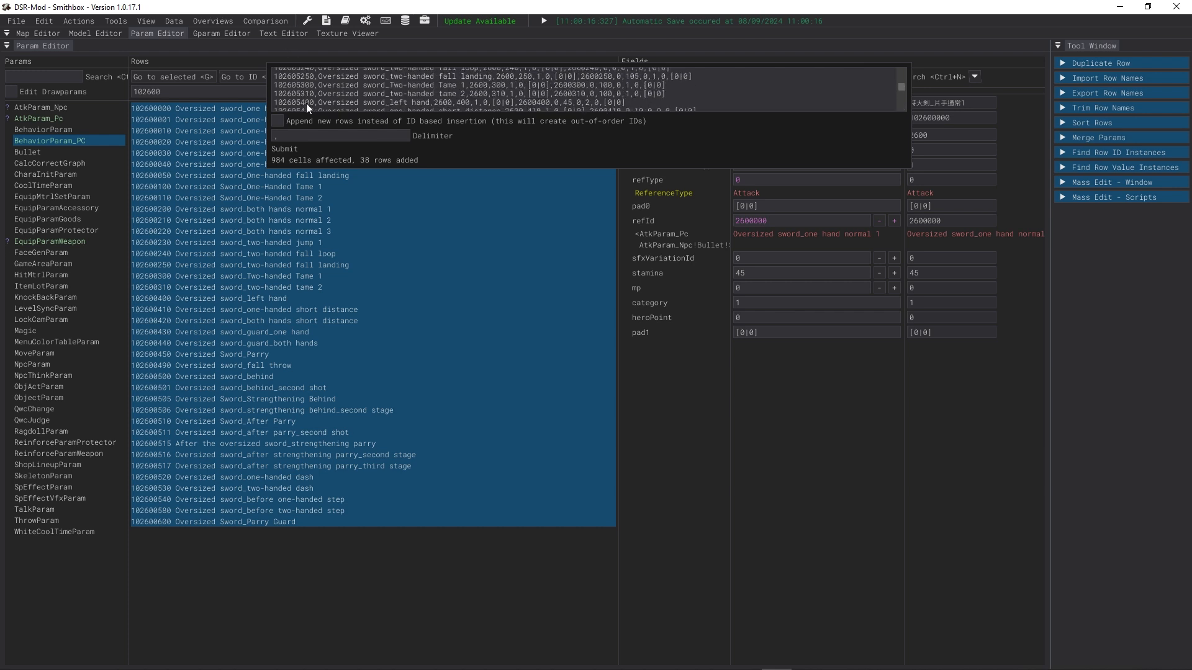
scroll(318, 103, down, 9)
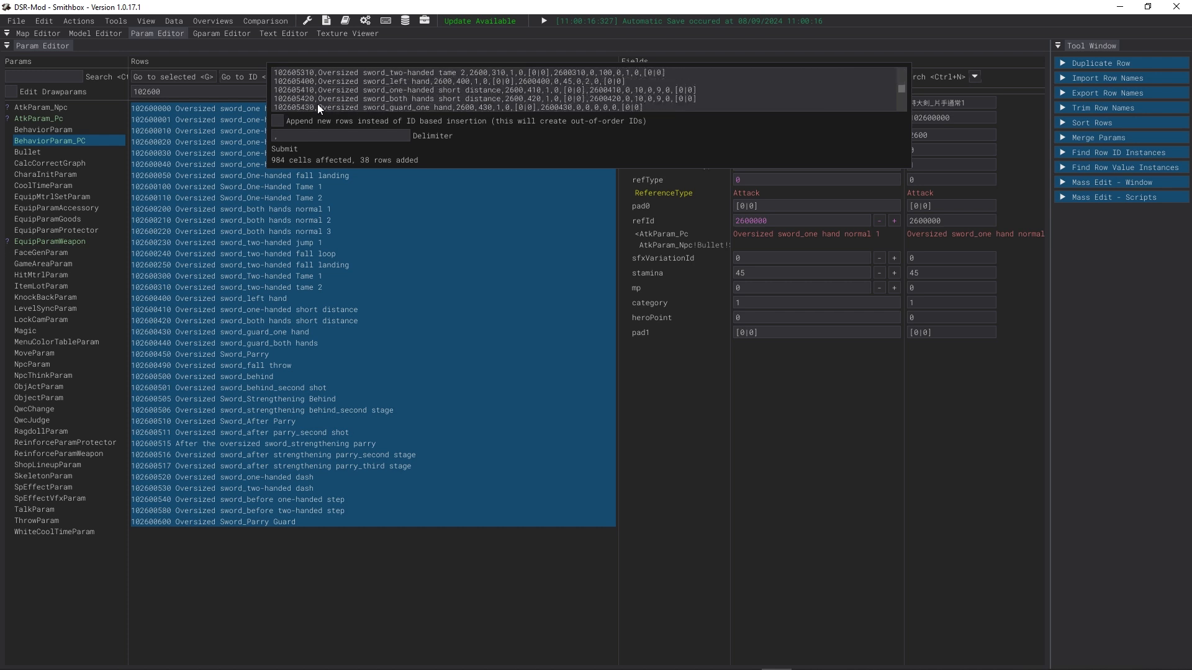
scroll(313, 111, down, 1)
click(292, 149)
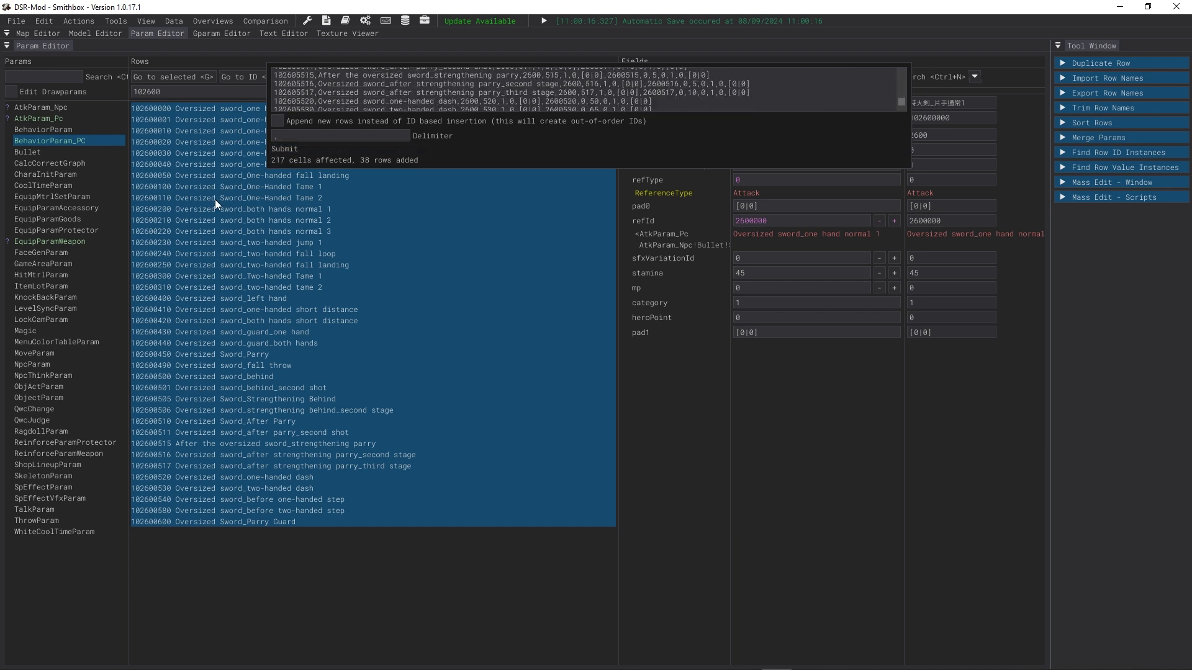
Step: Filter the rows by 102605 and select the new behavior rows 102605000 through 102605600
click(214, 199)
drag(166, 93, 160, 93)
text(5)
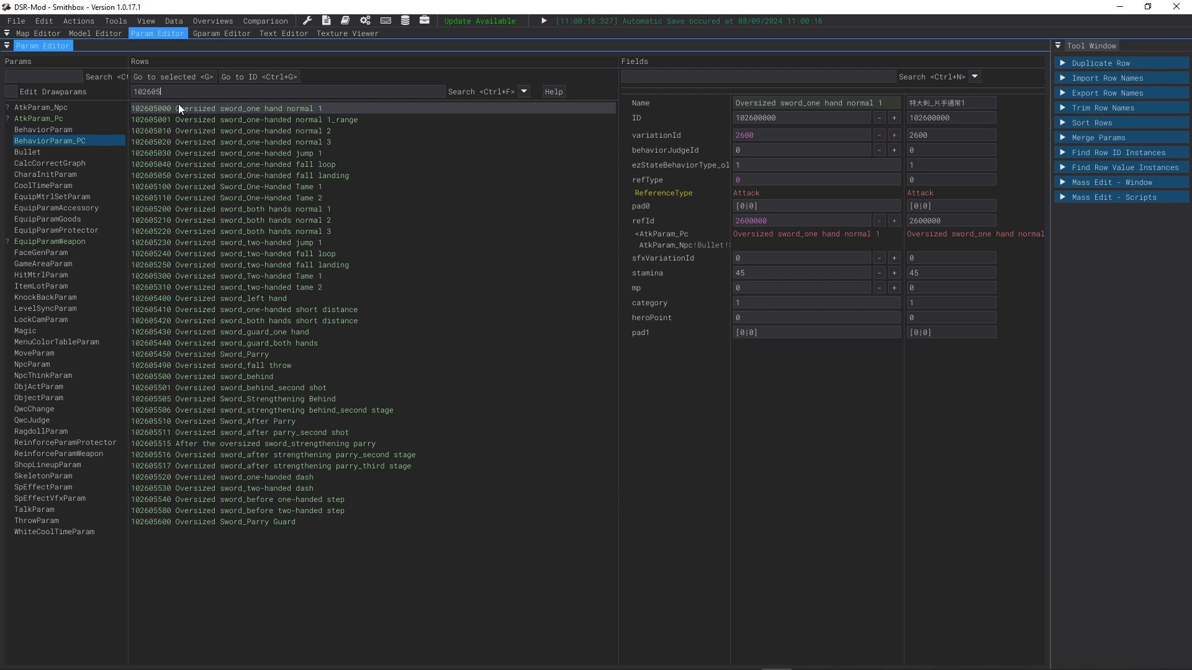
click(401, 120)
click(409, 108)
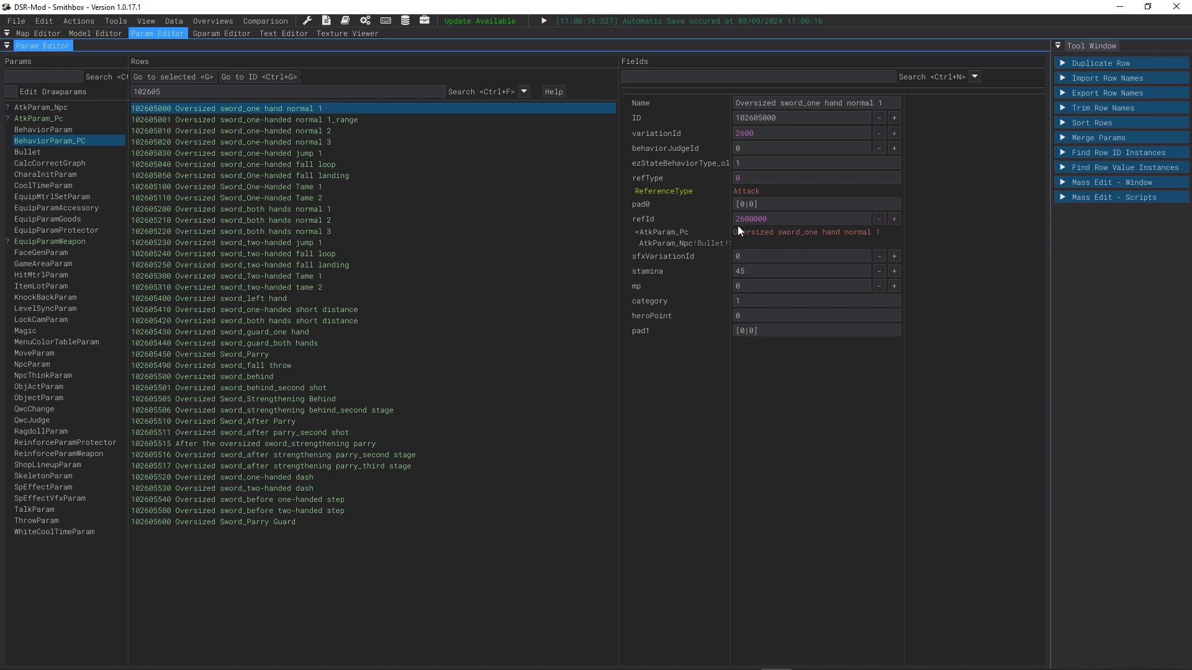
drag(761, 223, 750, 222)
click(347, 110)
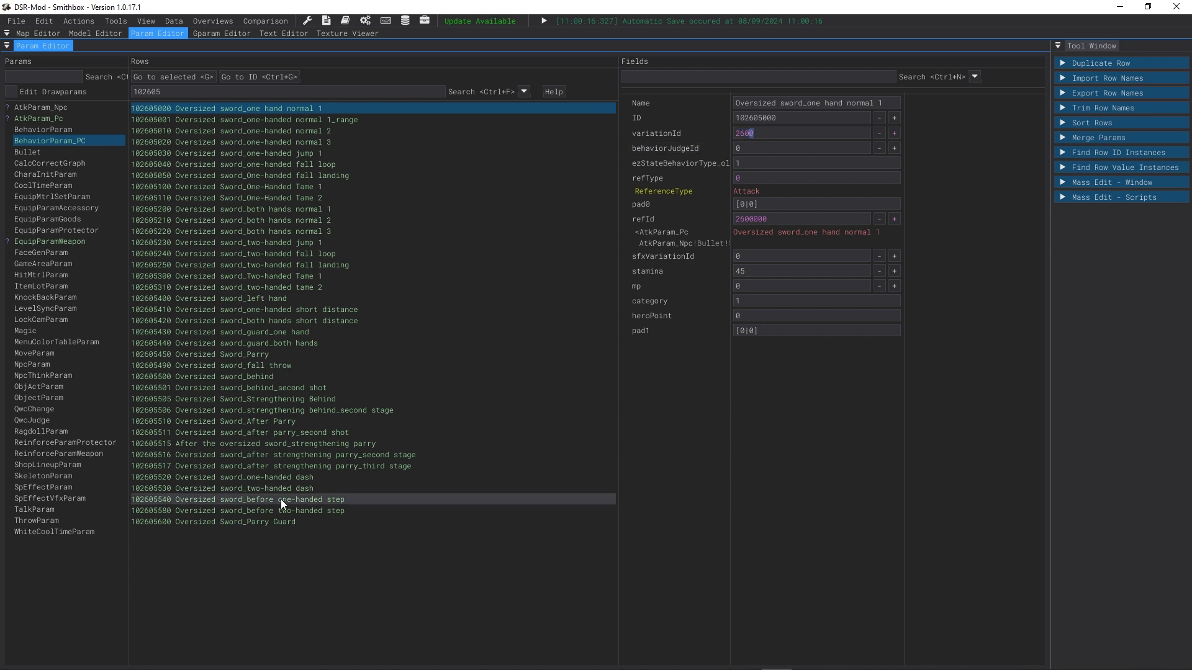
shift+click(235, 520)
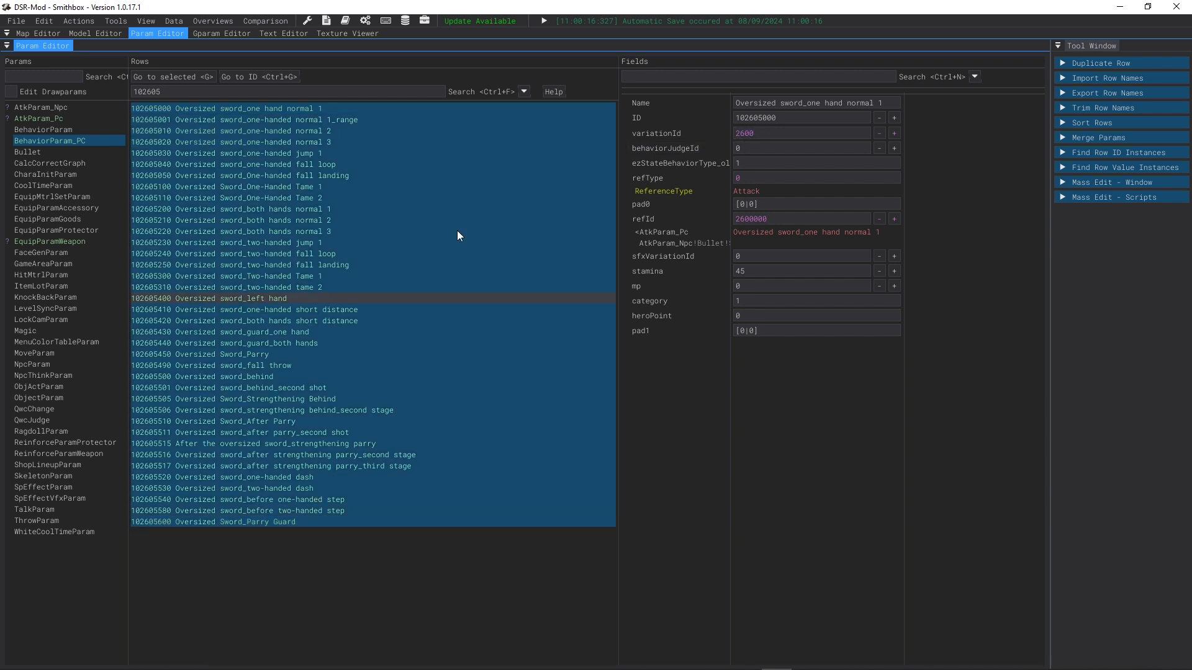
Step: Add variationId to Mass Edit, open the widened Mass Edit window and set the selected rows' variationId to 2605
right_click(747, 134)
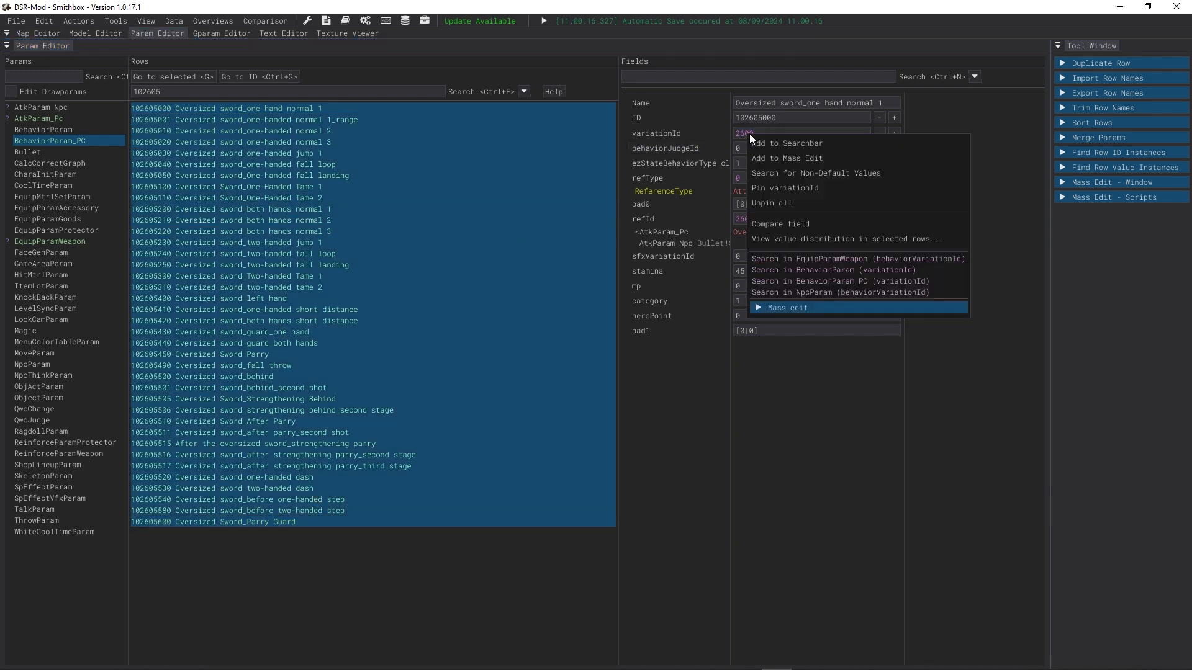
click(816, 161)
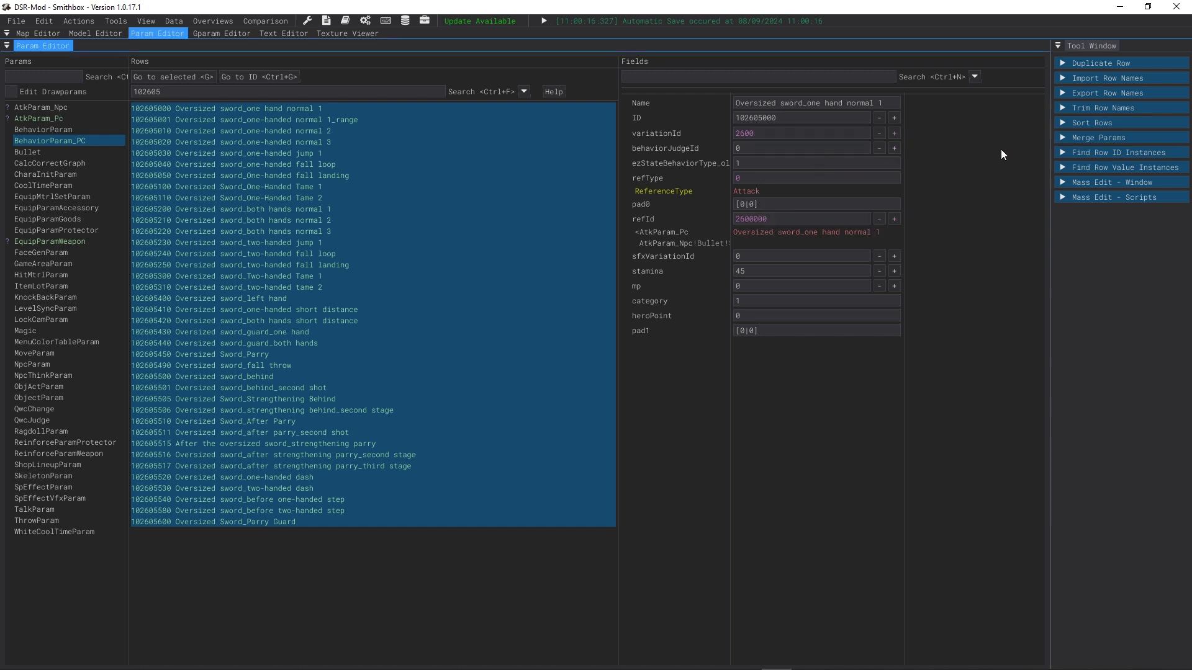
click(1091, 182)
drag(1050, 186, 708, 243)
click(922, 279)
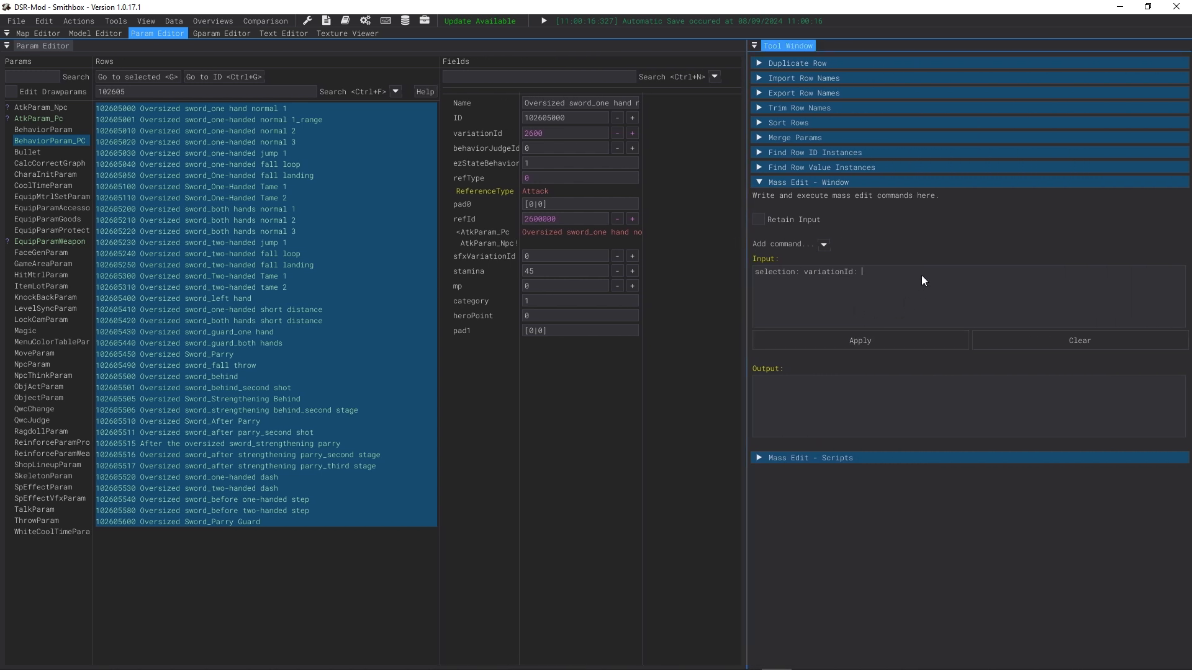
click(823, 245)
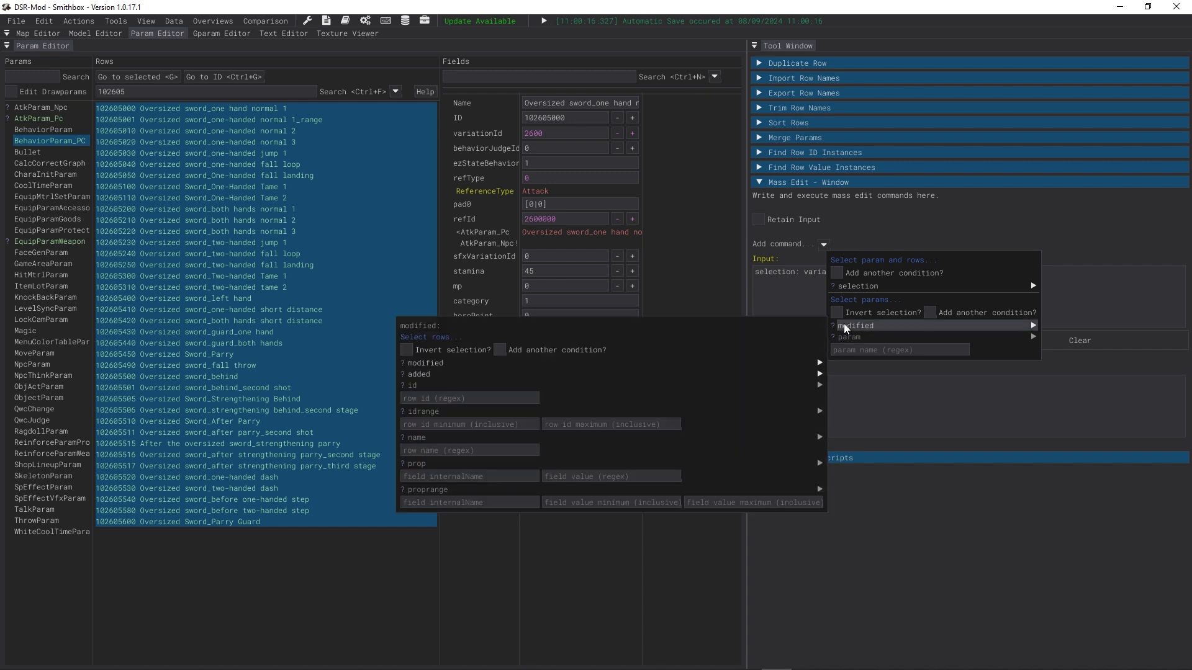
click(800, 309)
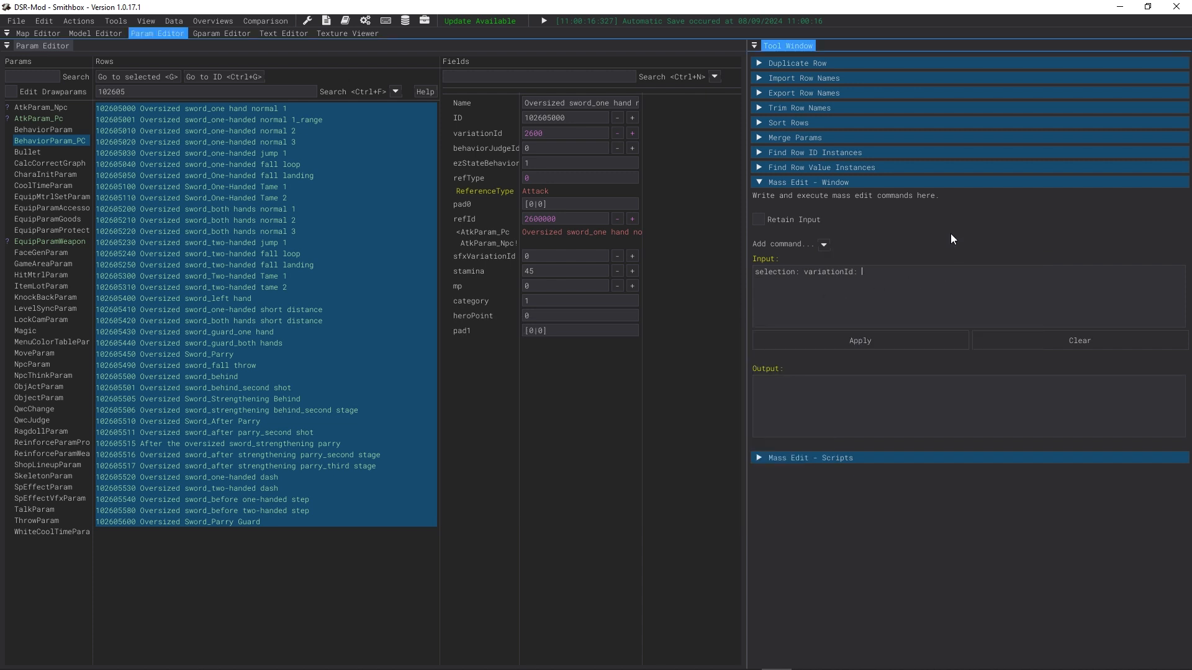
text(2605;)
click(844, 340)
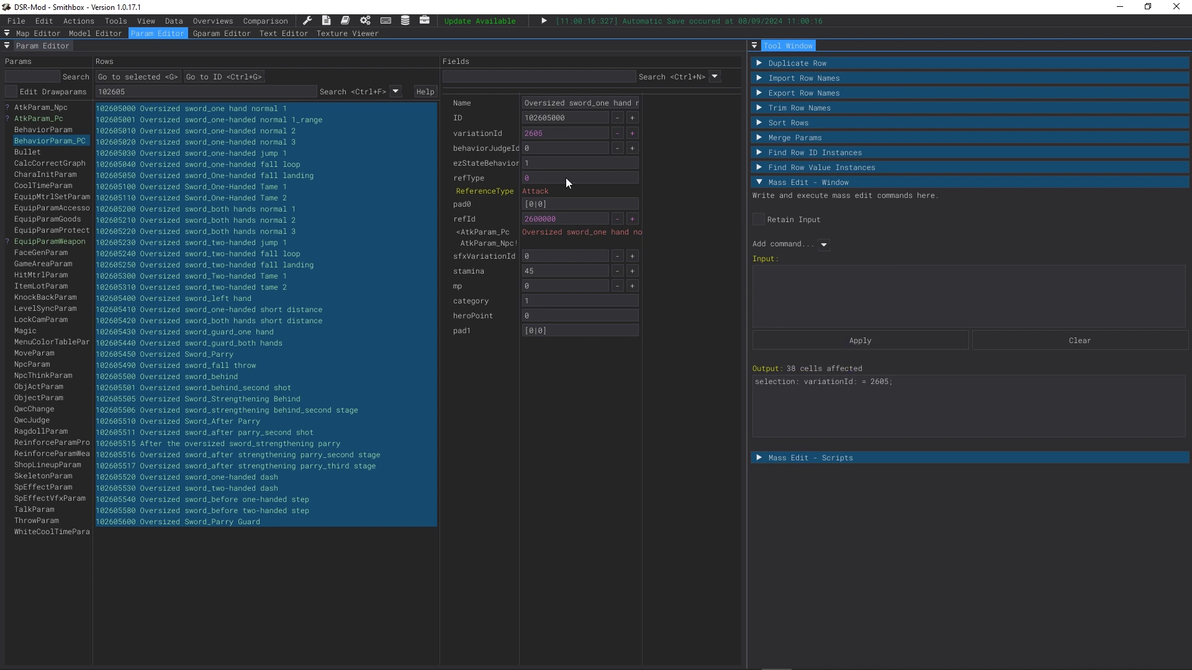
Step: Reselect all new behavior rows and mass edit their refId by adding 5000
click(231, 118)
click(318, 473)
click(236, 110)
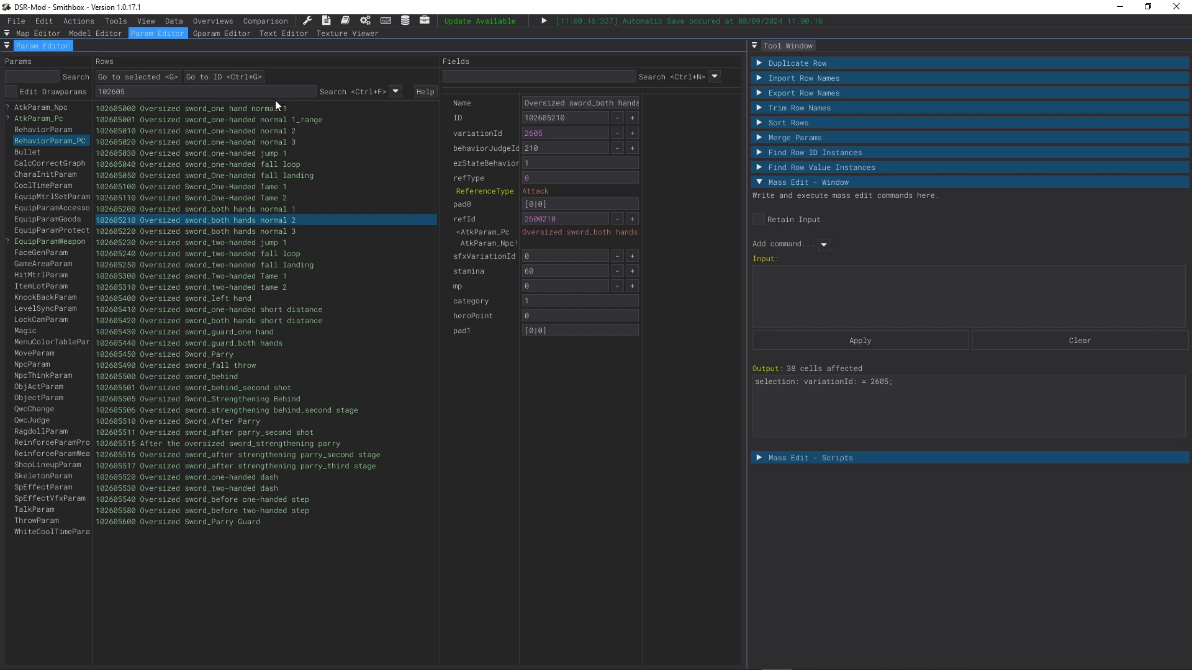
shift+click(297, 521)
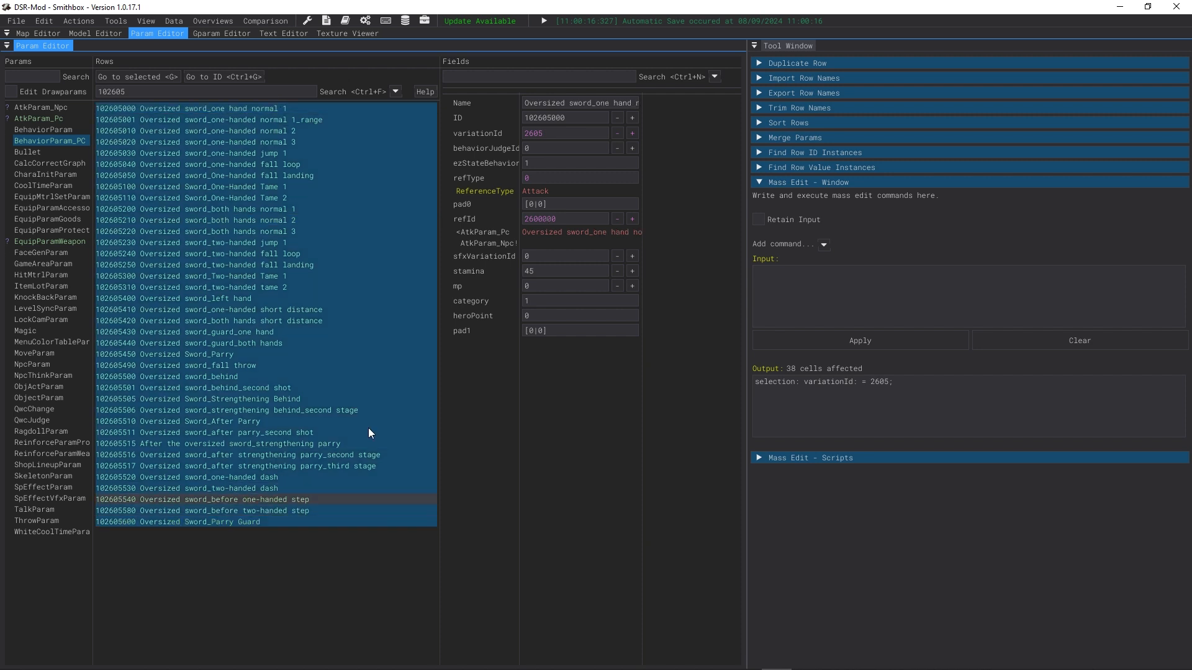
right_click(546, 221)
click(569, 247)
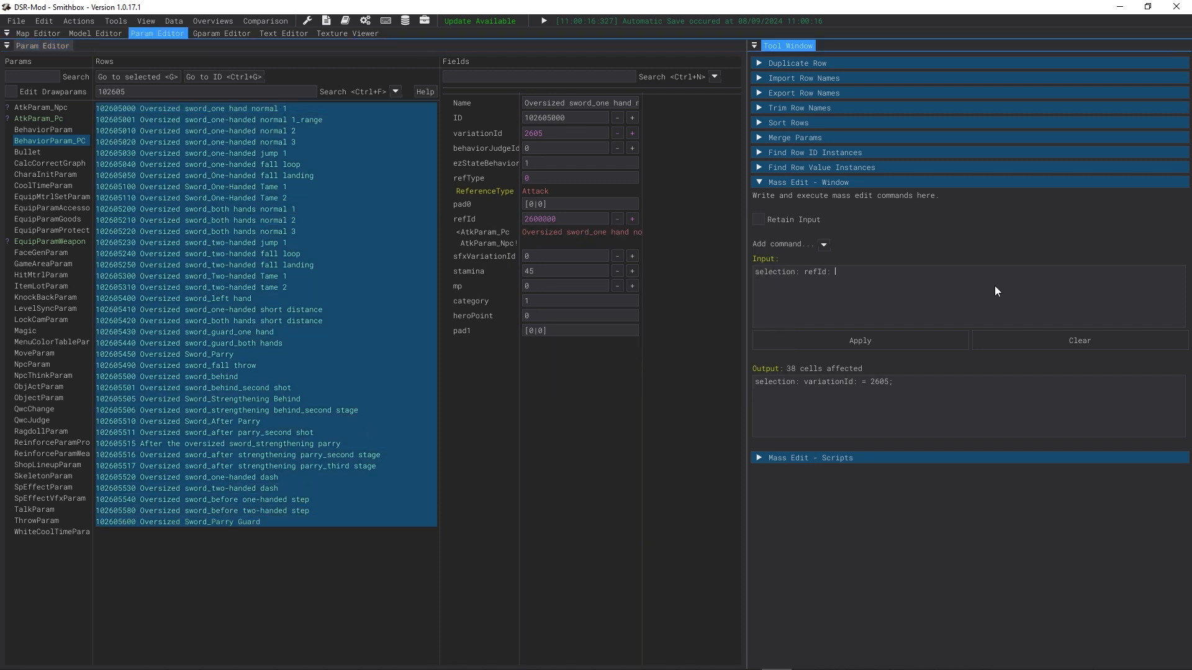
text(+ 5000;)
click(901, 345)
Step: Step through the new behavior rows to check their refId values
click(310, 131)
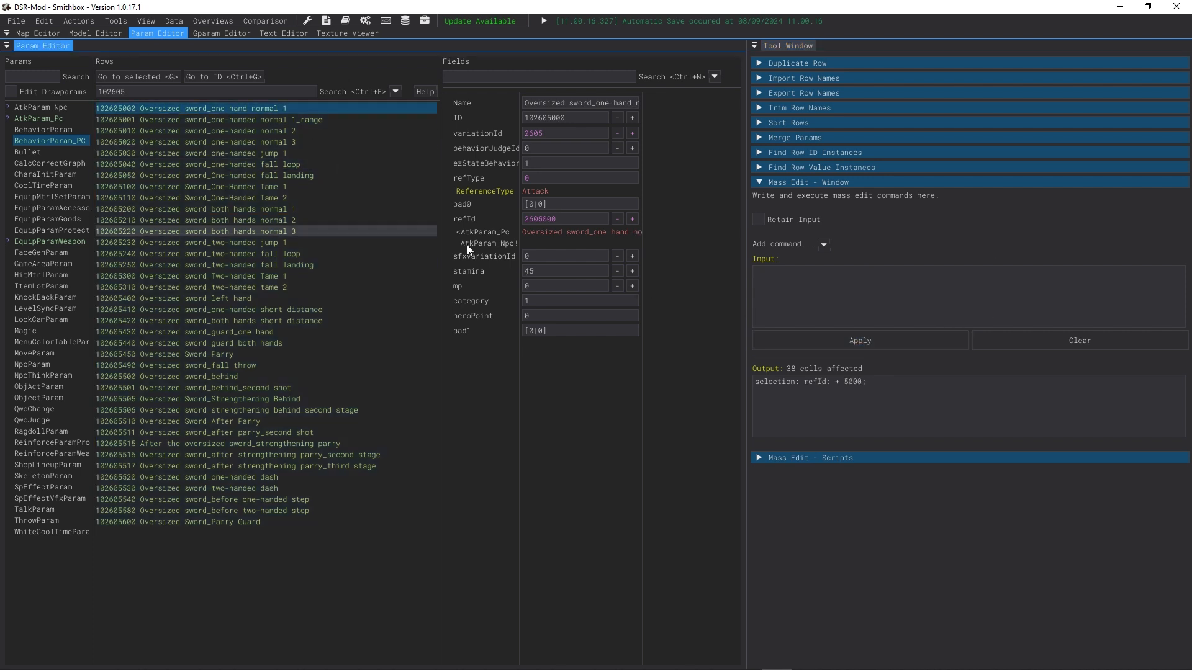
key(Down)
key(Down)
key(Down)
key(Down)
key(Down)
key(Down)
key(Down)
key(Down)
key(Down)
key(Down)
key(Down)
key(Down)
key(Down)
key(Down)
key(Down)
key(Down)
key(Down)
key(Down)
key(Down)
key(Down)
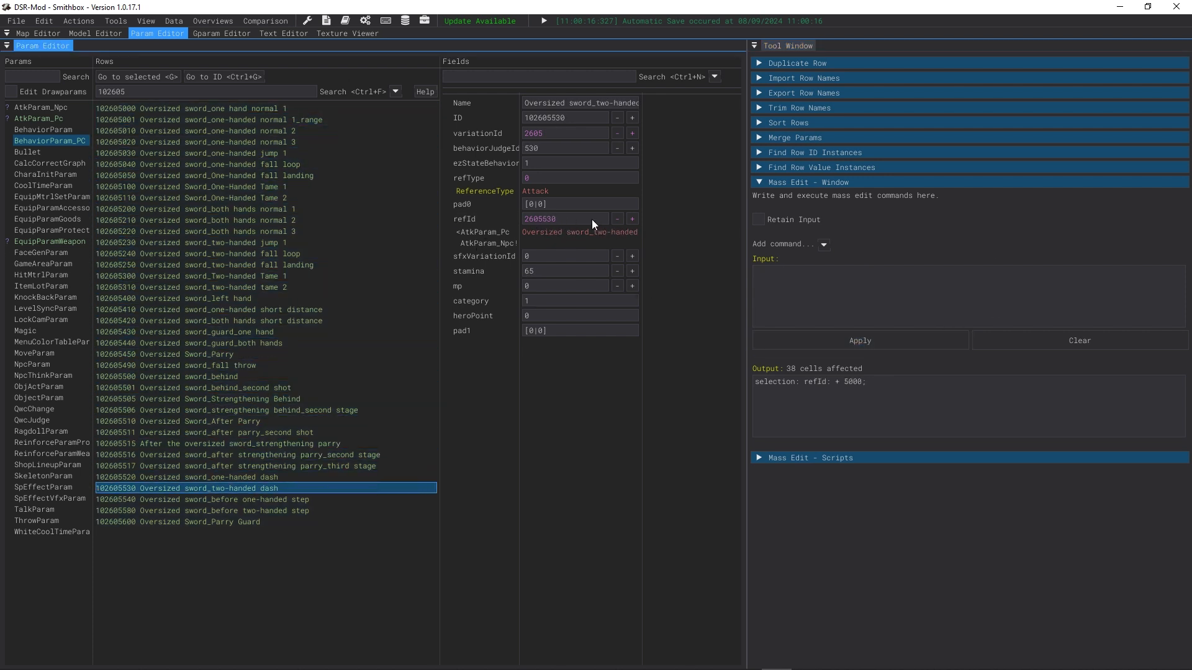
Step: Save the edited params
drag(594, 221, 470, 221)
click(16, 25)
click(47, 84)
Step: Select the infused Zweihander weapon rows and mass edit their behaviorVariationId to 2605
click(75, 241)
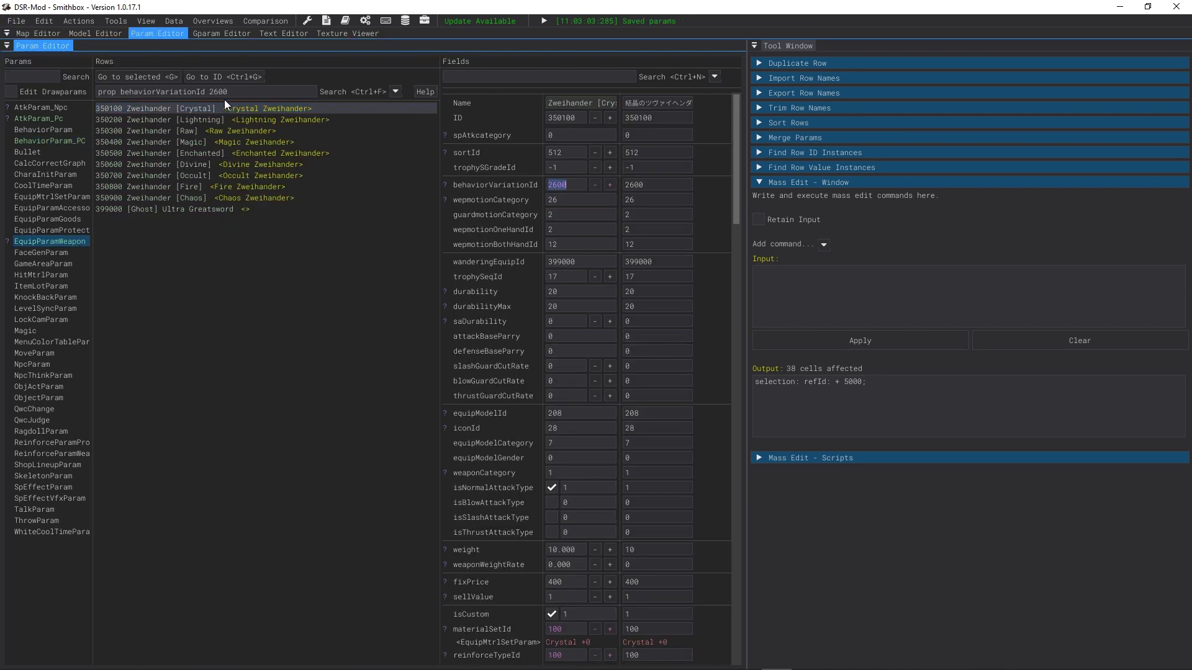
click(249, 198)
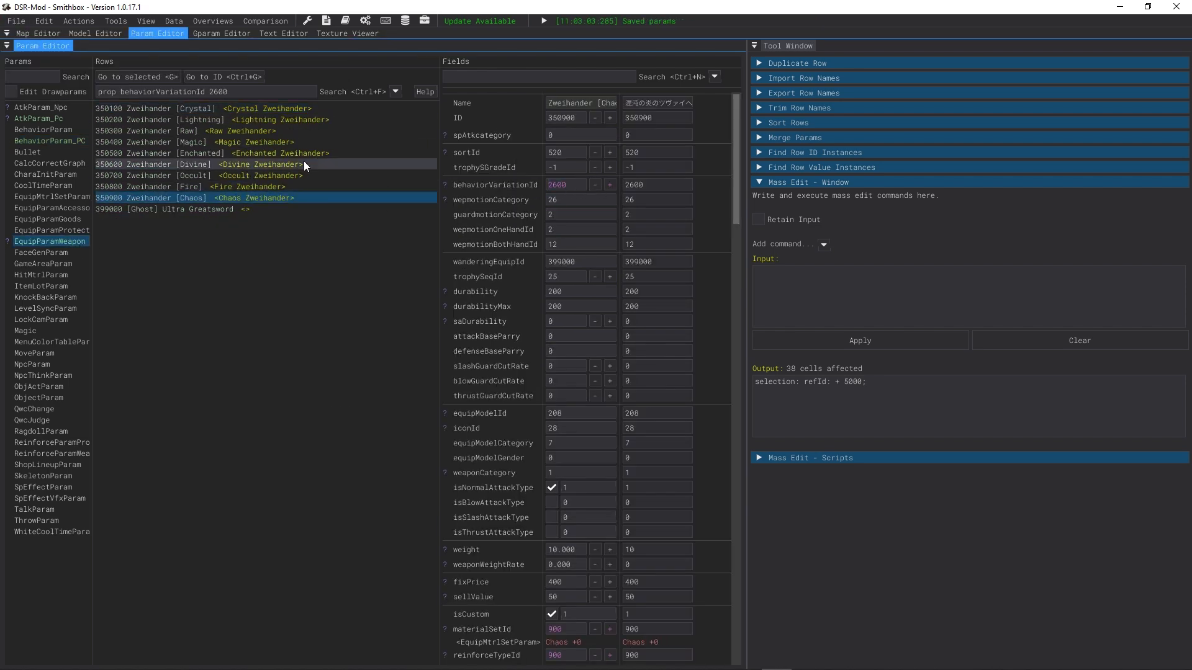
shift+click(291, 109)
right_click(560, 185)
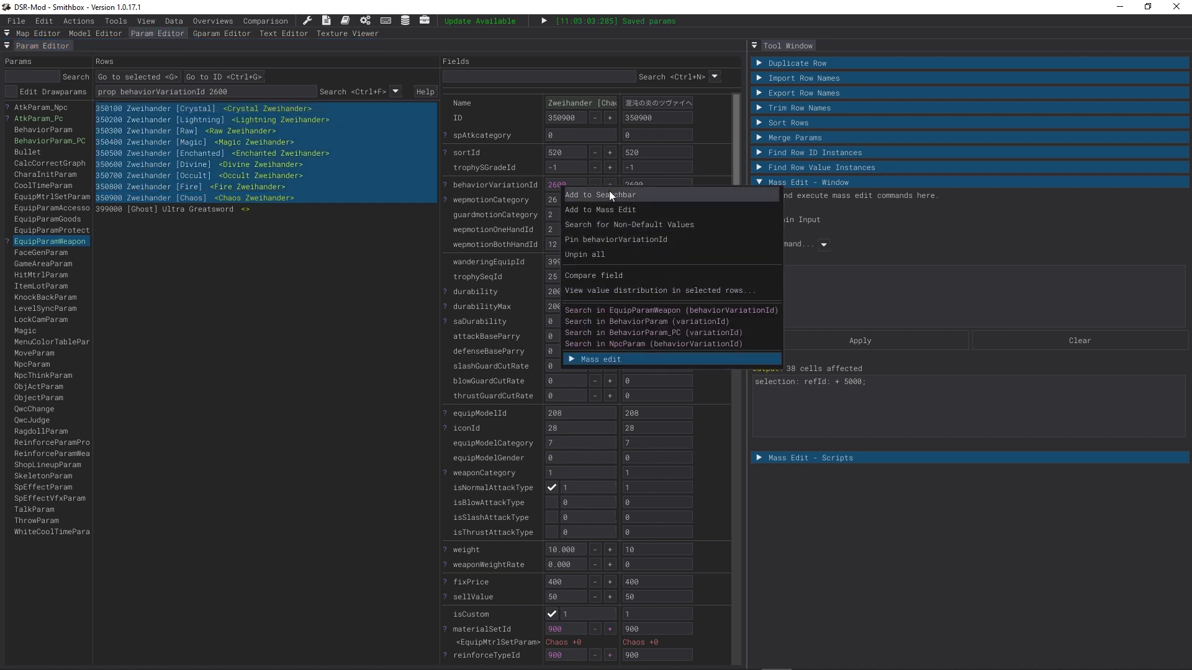
click(637, 213)
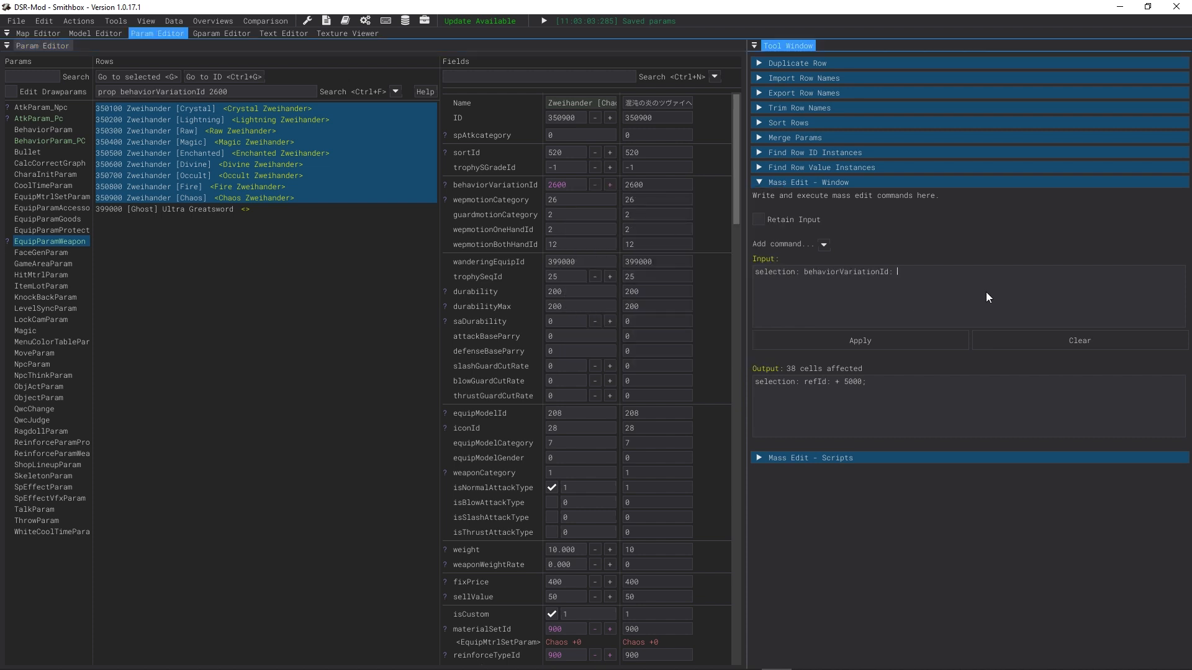
text(= 2605;)
click(947, 337)
Step: Filter the weapon rows by behaviorVariationId 2605 and select all matching Zweihander rows
click(296, 135)
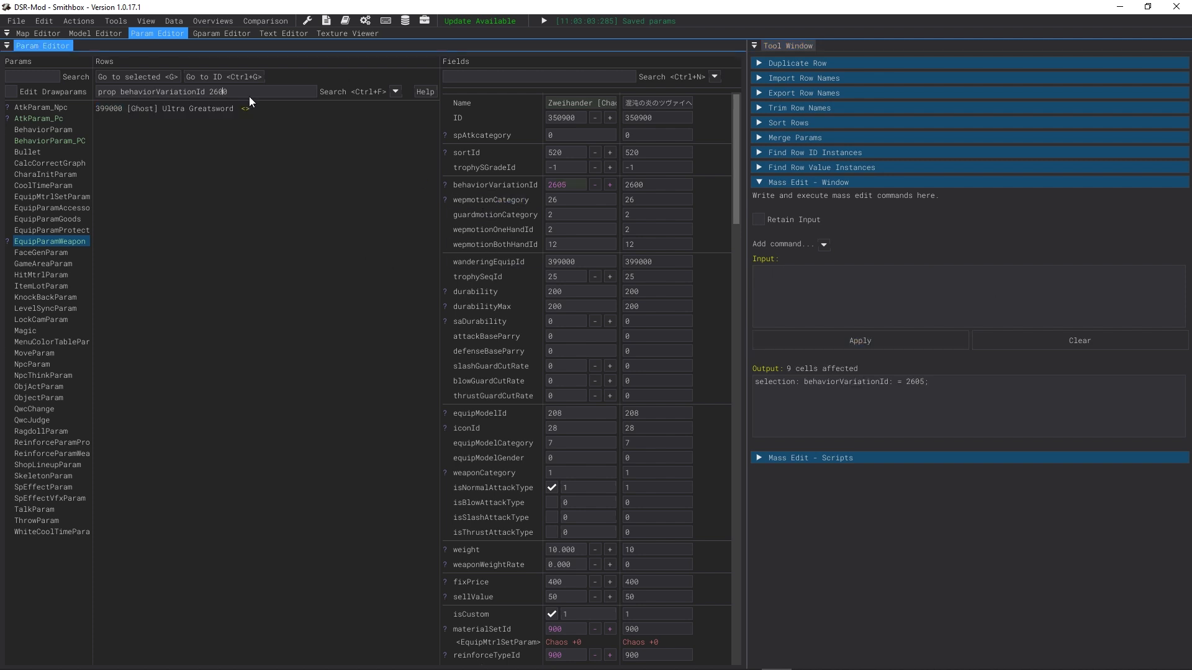
key(BackSpace)
text(5)
click(226, 109)
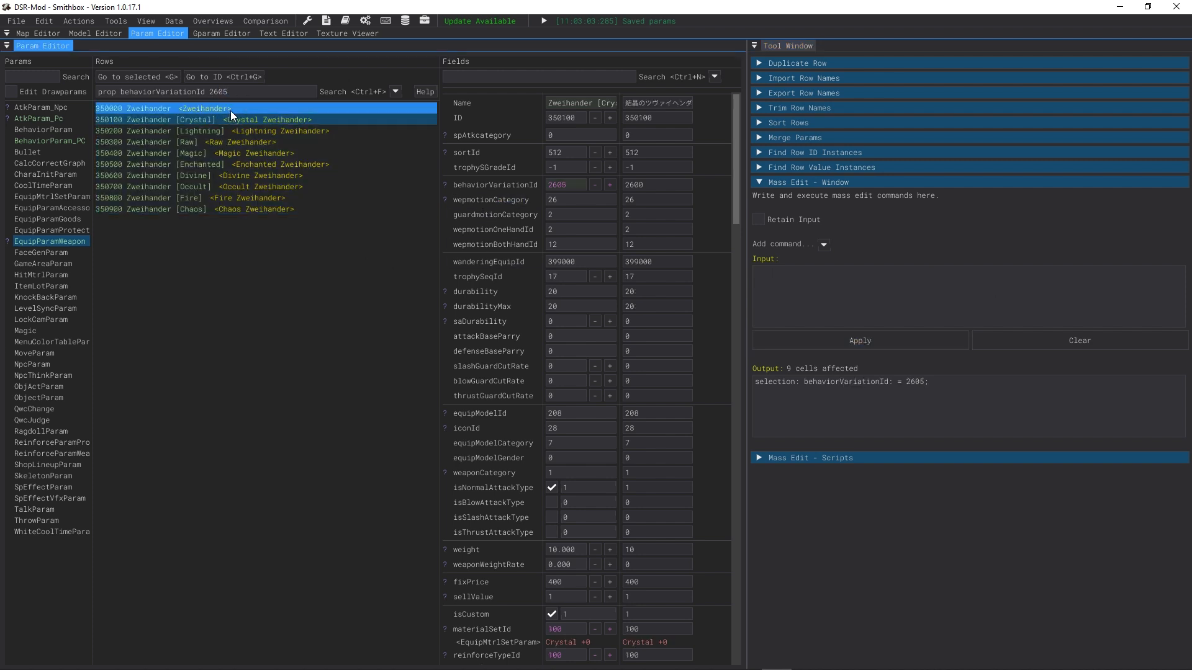
shift+click(218, 209)
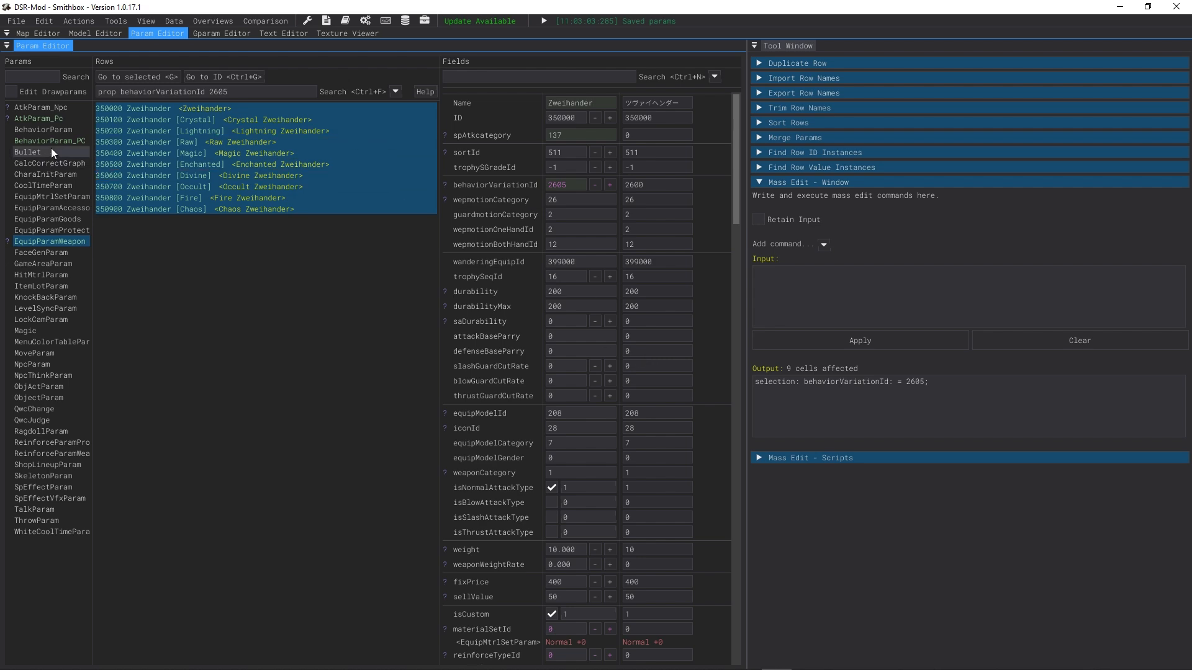
Step: Compare the dmgLevel of the Old Dragon's Great Sword attack rows with the new Oversized sword attack rows
click(41, 129)
click(38, 119)
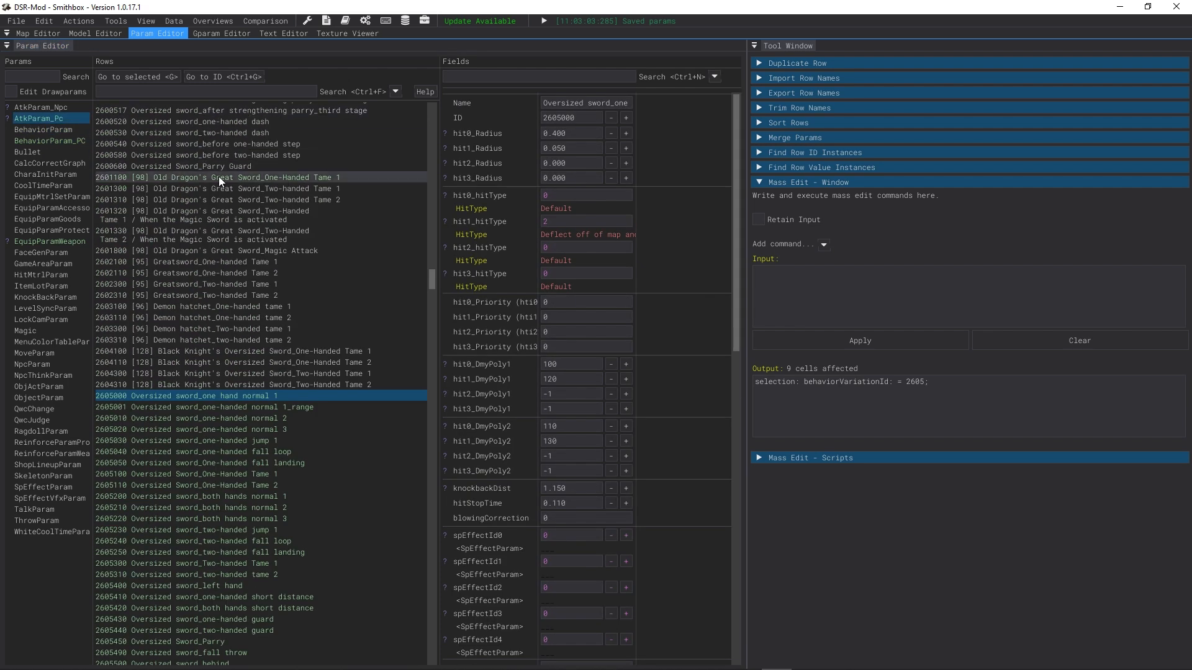
scroll(613, 511, down, 10)
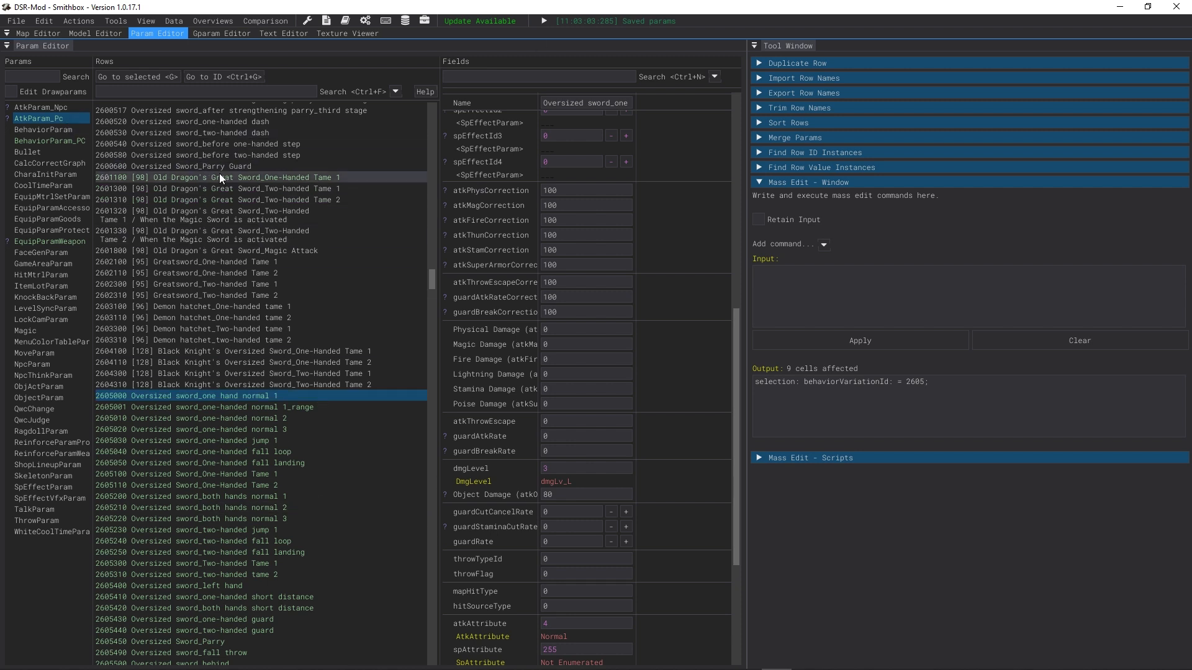
click(335, 179)
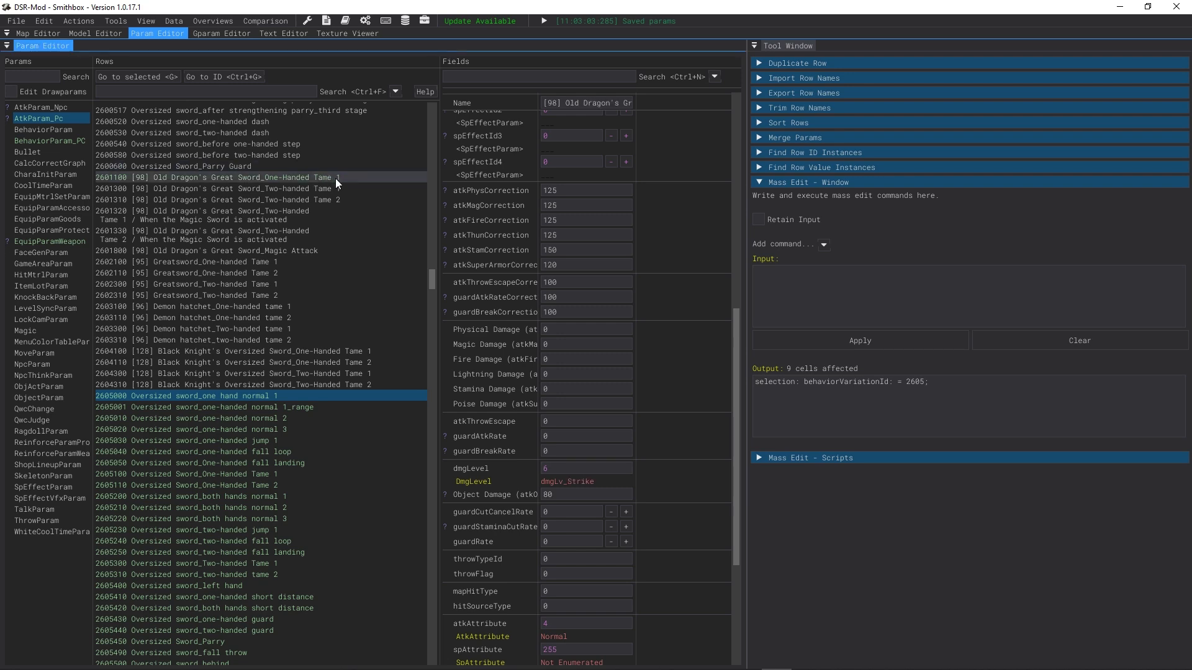
click(252, 395)
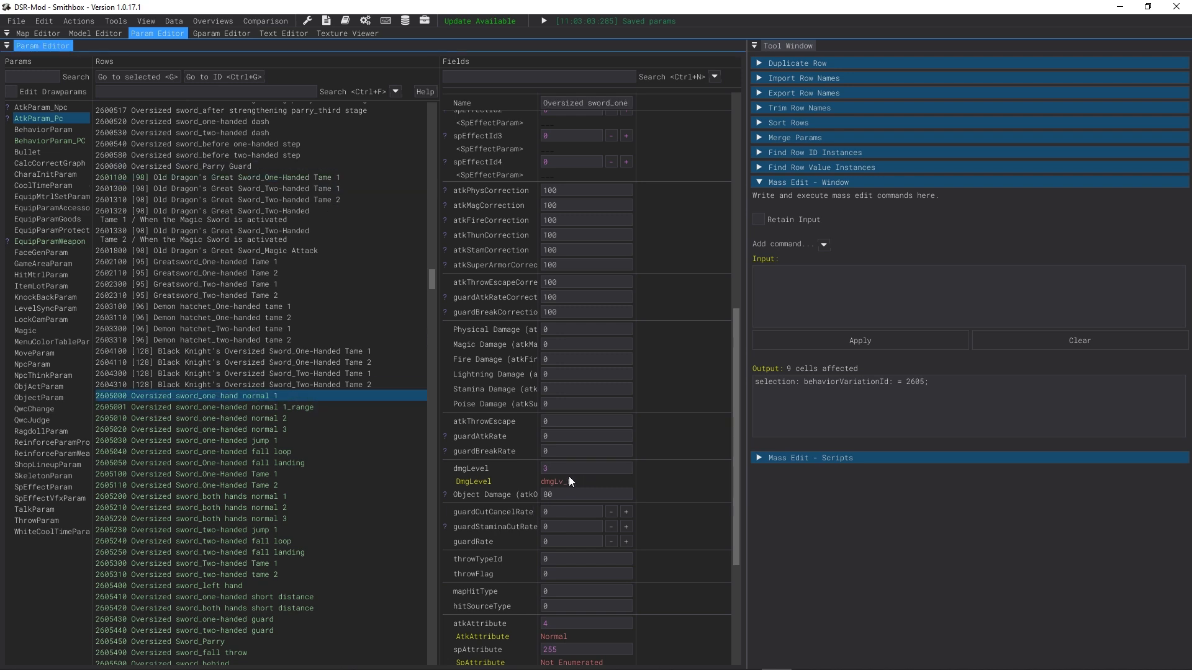
scroll(207, 404, down, 2)
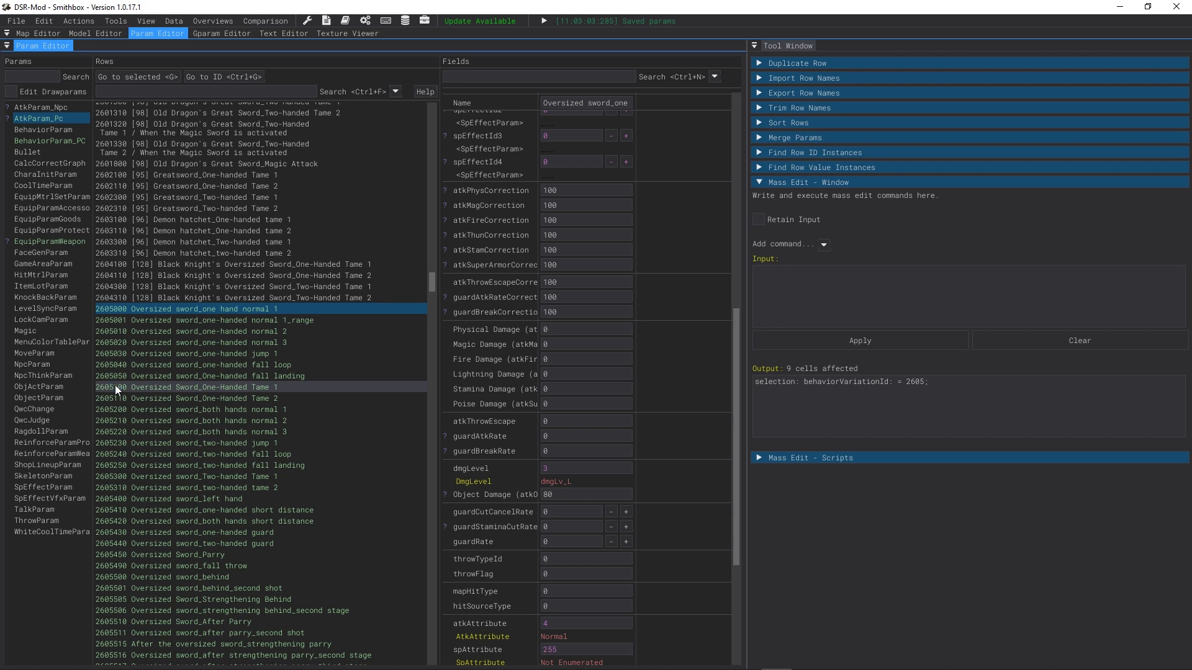
Step: Set the dmgLevel of attack row 2605100 to dmgLv_Uppercut and save the params
click(115, 385)
right_click(564, 483)
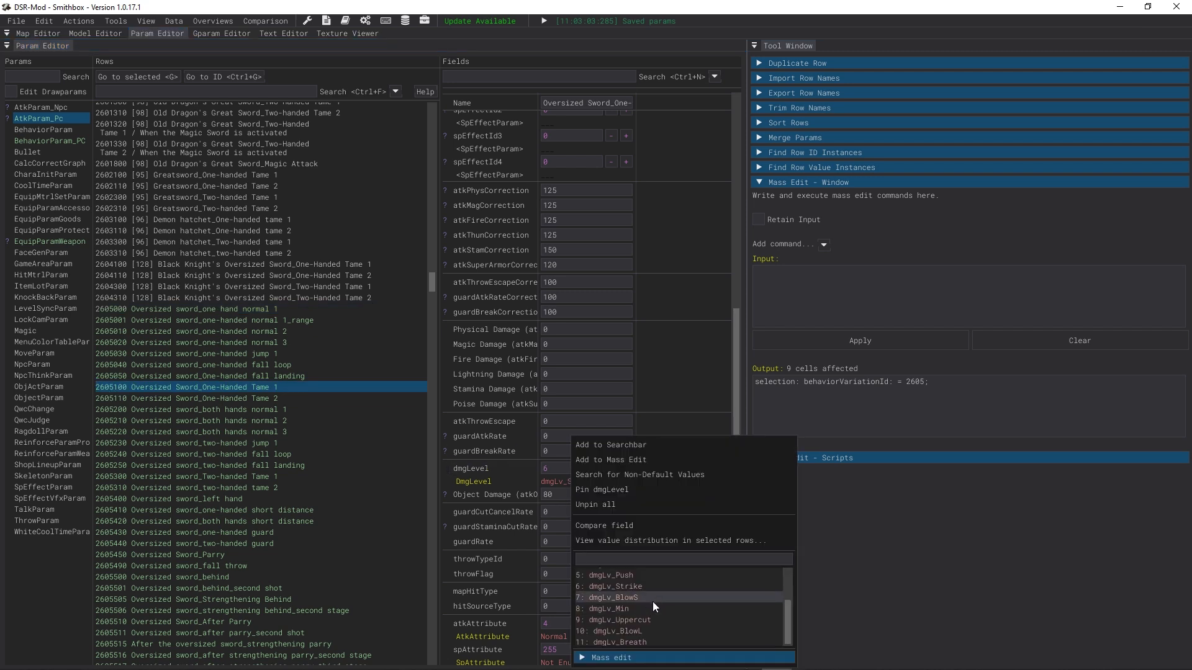
click(644, 618)
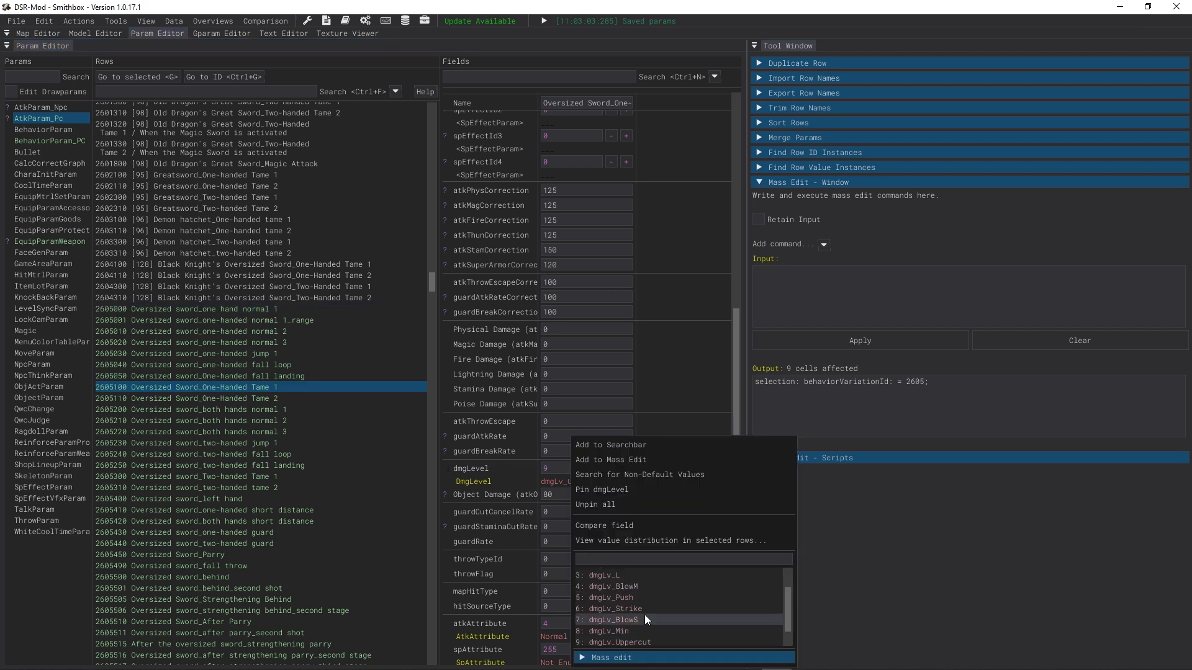
click(475, 354)
click(17, 21)
click(76, 92)
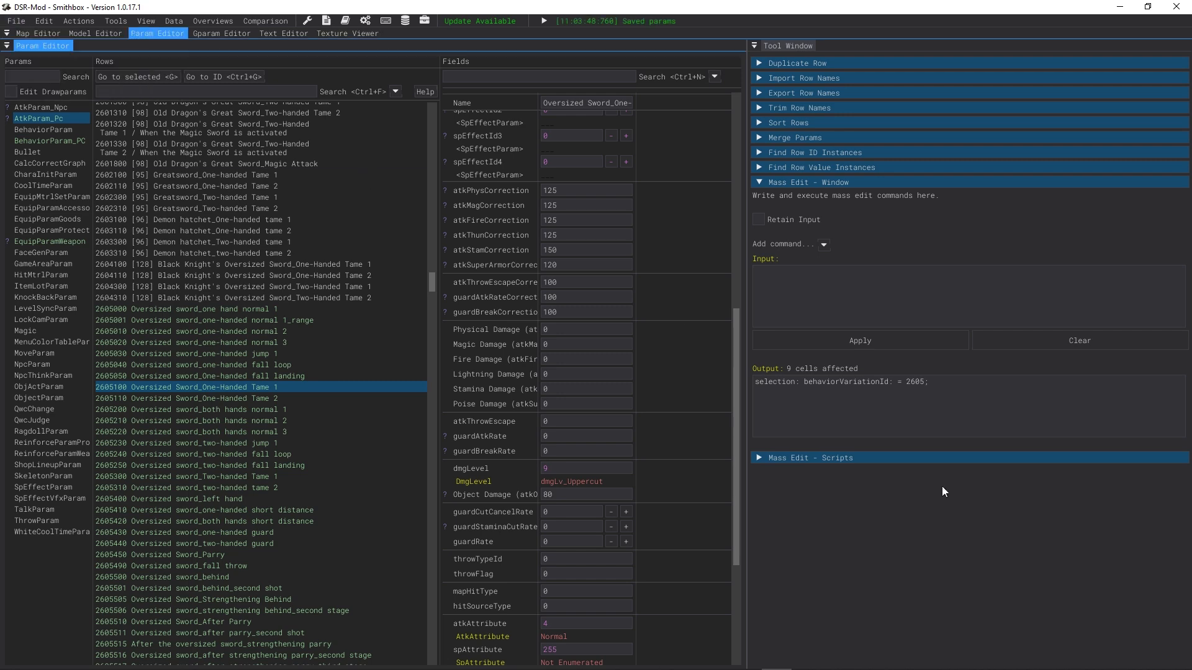
Step: Inspect the Zweihander rows in EquipParamWeapon
click(33, 242)
click(217, 119)
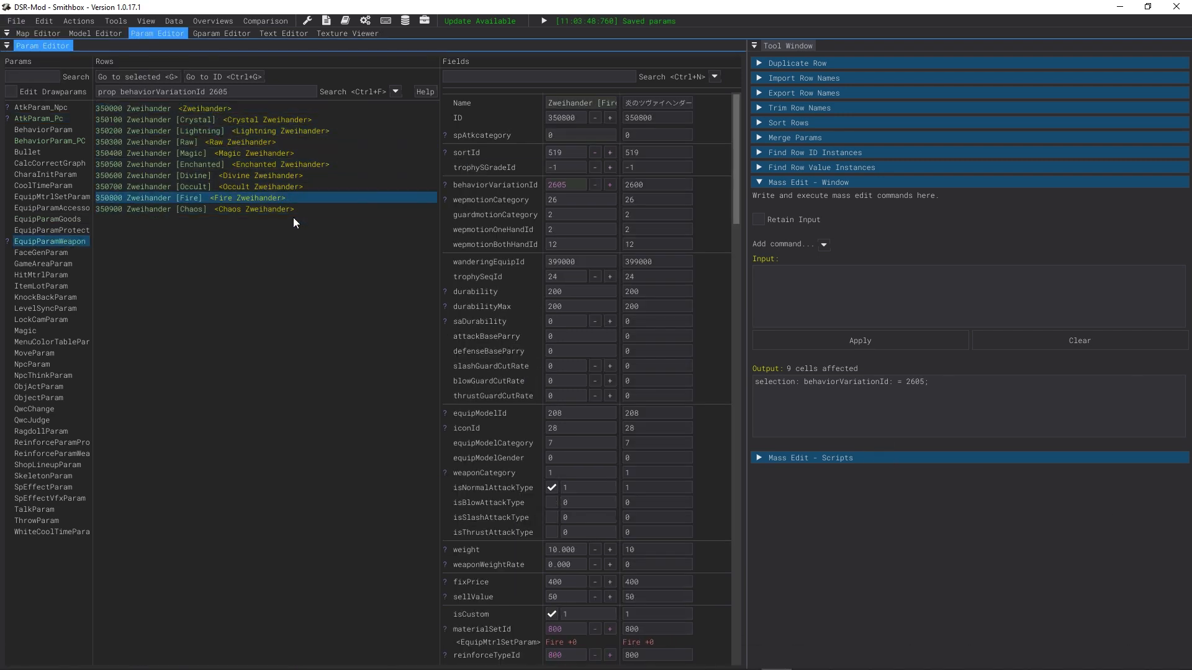
click(271, 109)
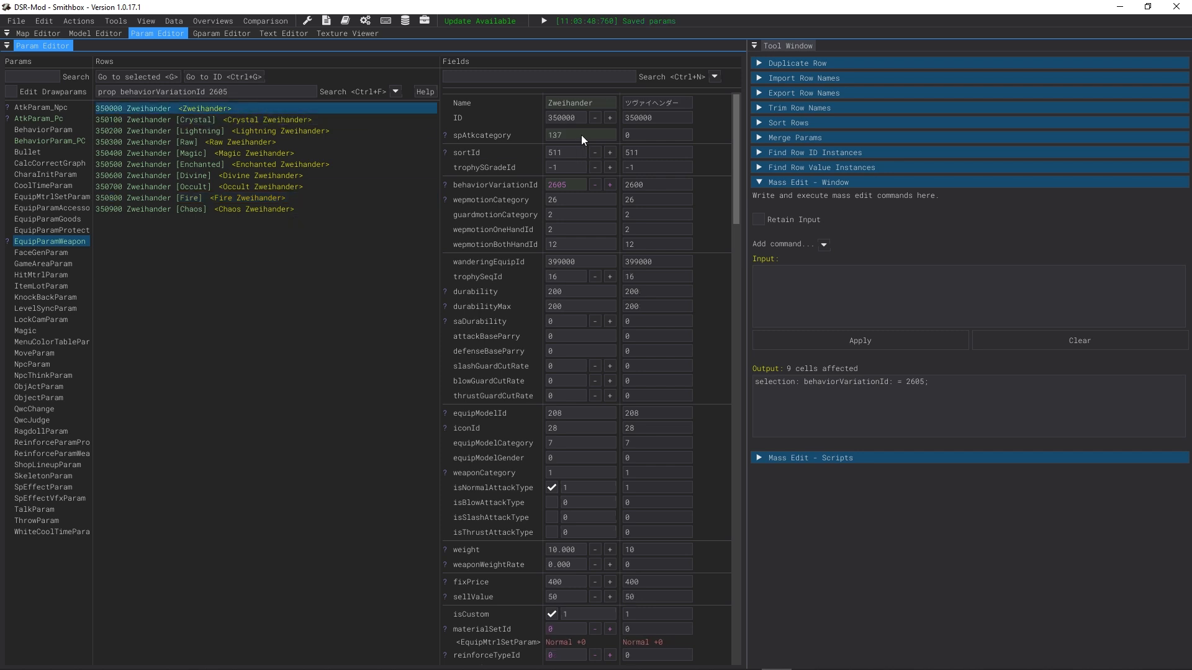
click(538, 135)
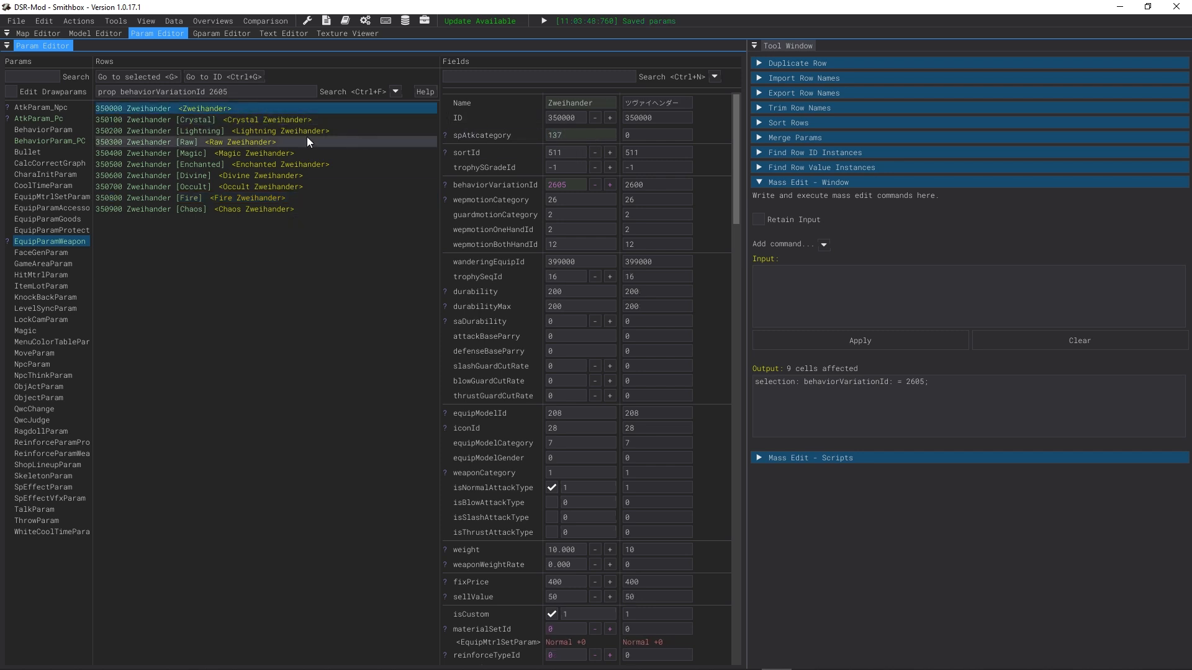
click(313, 120)
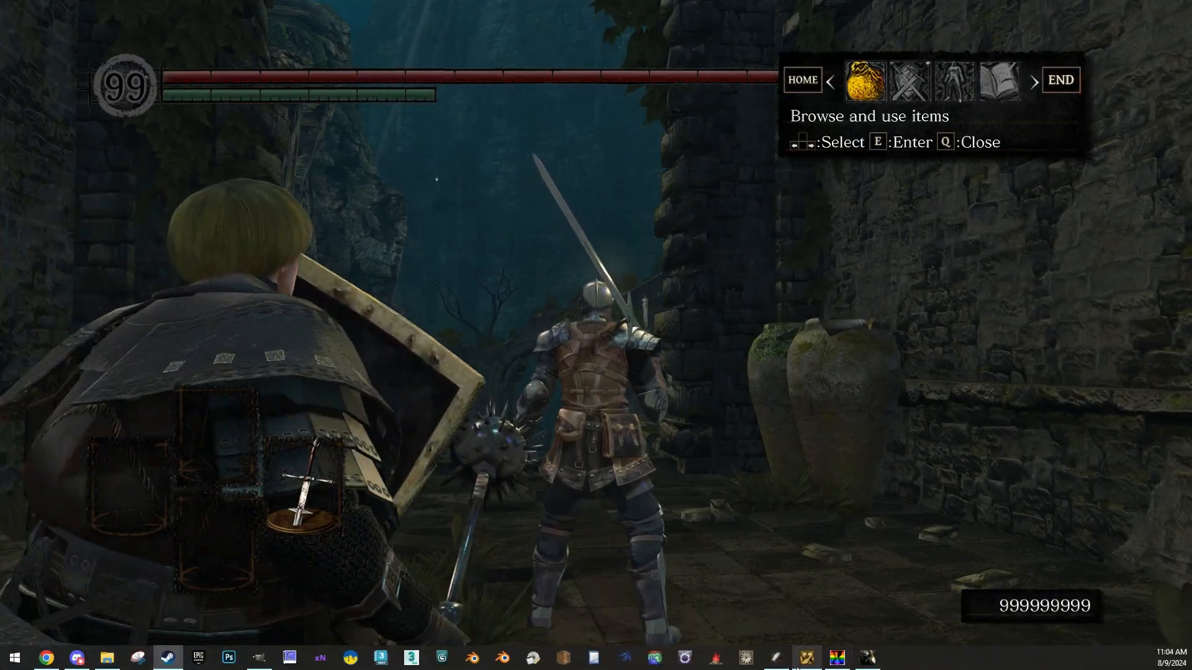
Step: Switch to DSR Gadget, search for the Zweihander and create a Crystal Zweihander
click(806, 658)
click(908, 213)
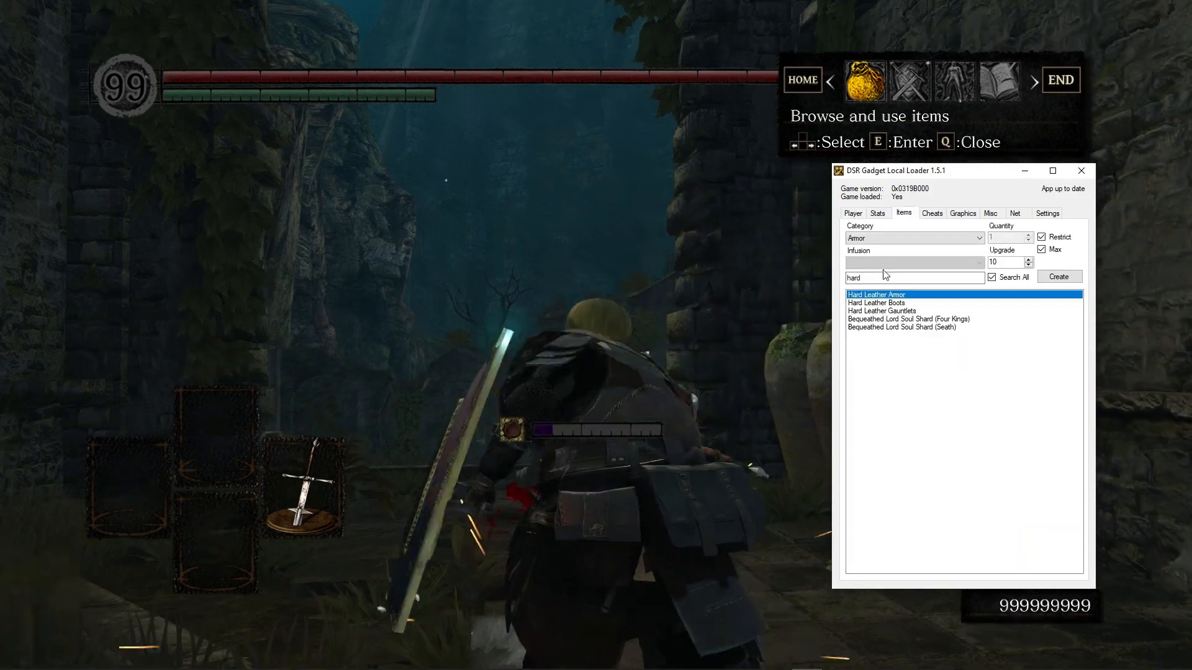
text(zwei)
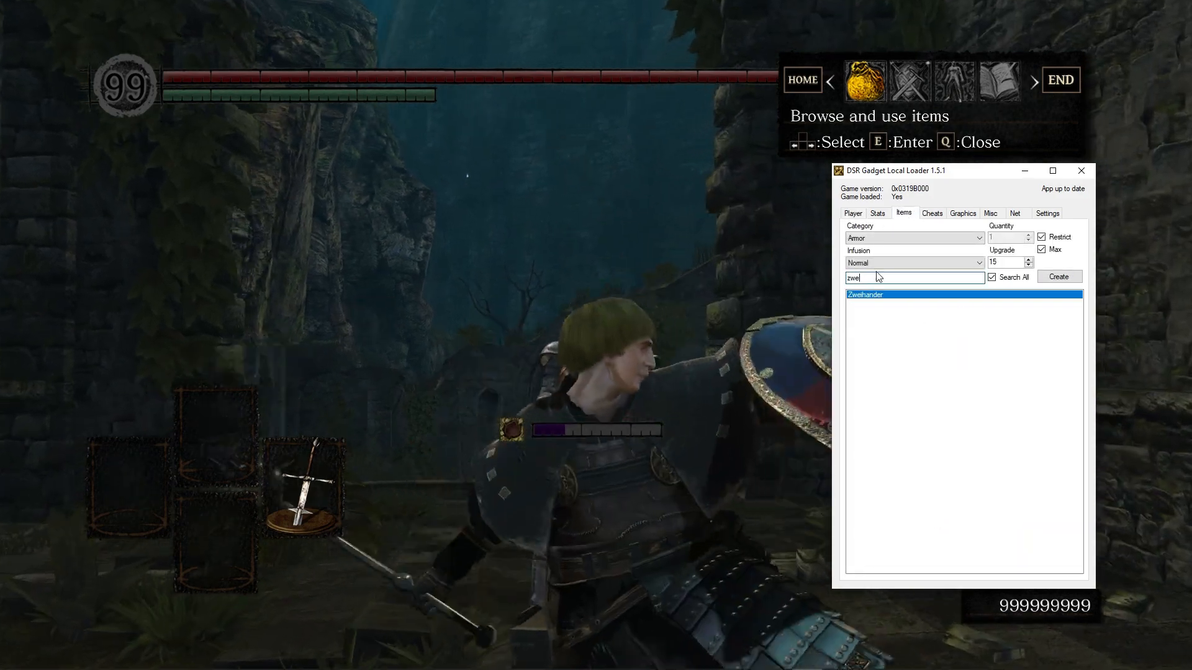
click(876, 265)
click(933, 280)
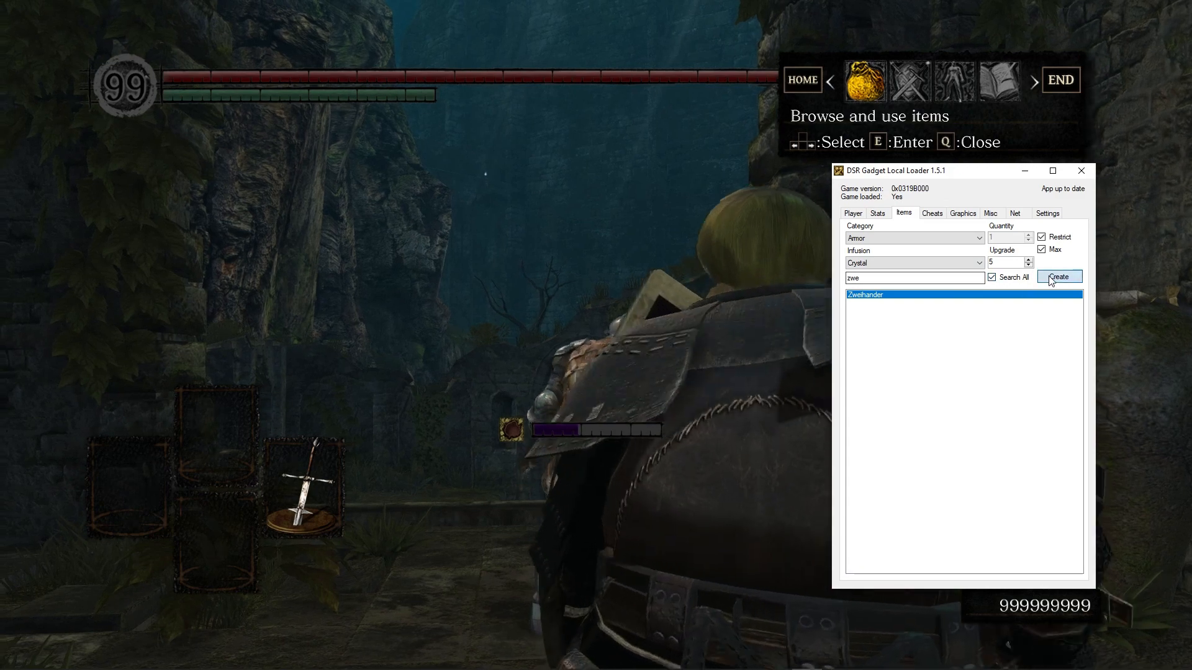
Step: Set the Crystal Zweihander's behaviorVariationId to 2600 and save the params
click(313, 184)
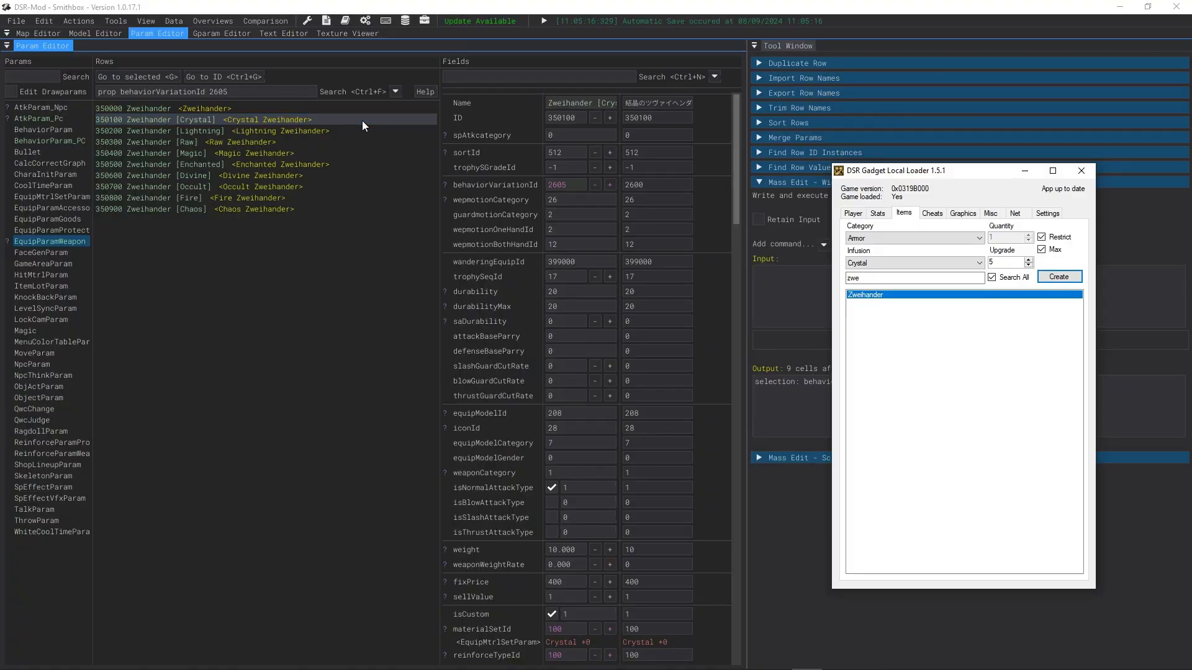
click(238, 120)
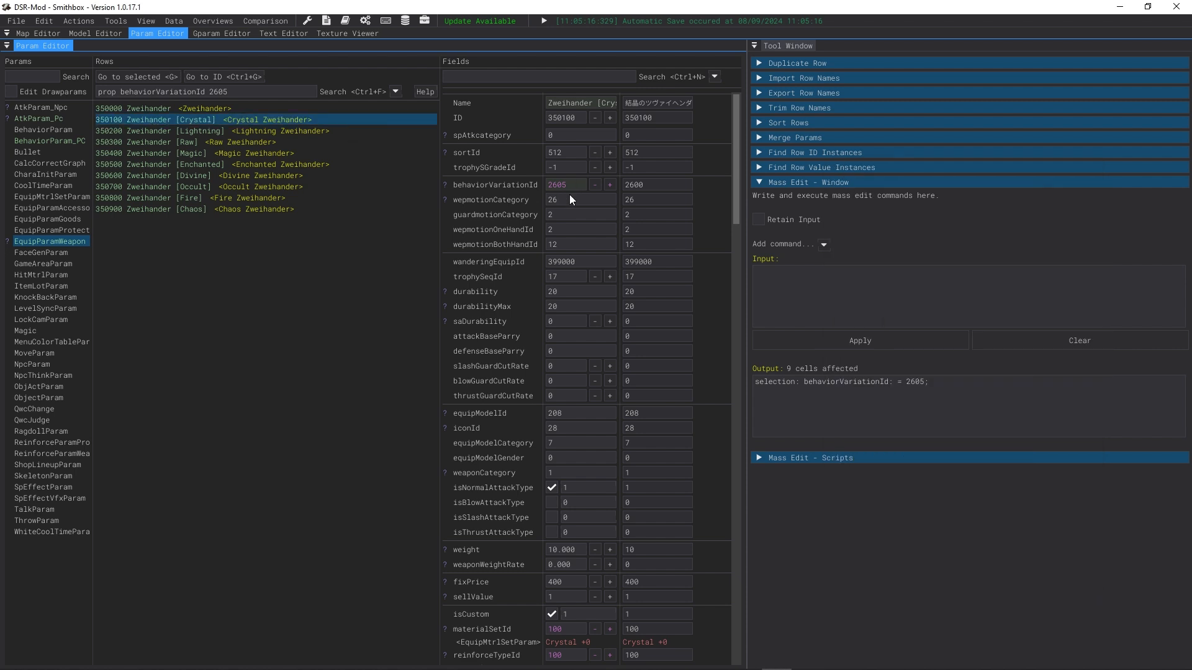
key(BackSpace)
text(0)
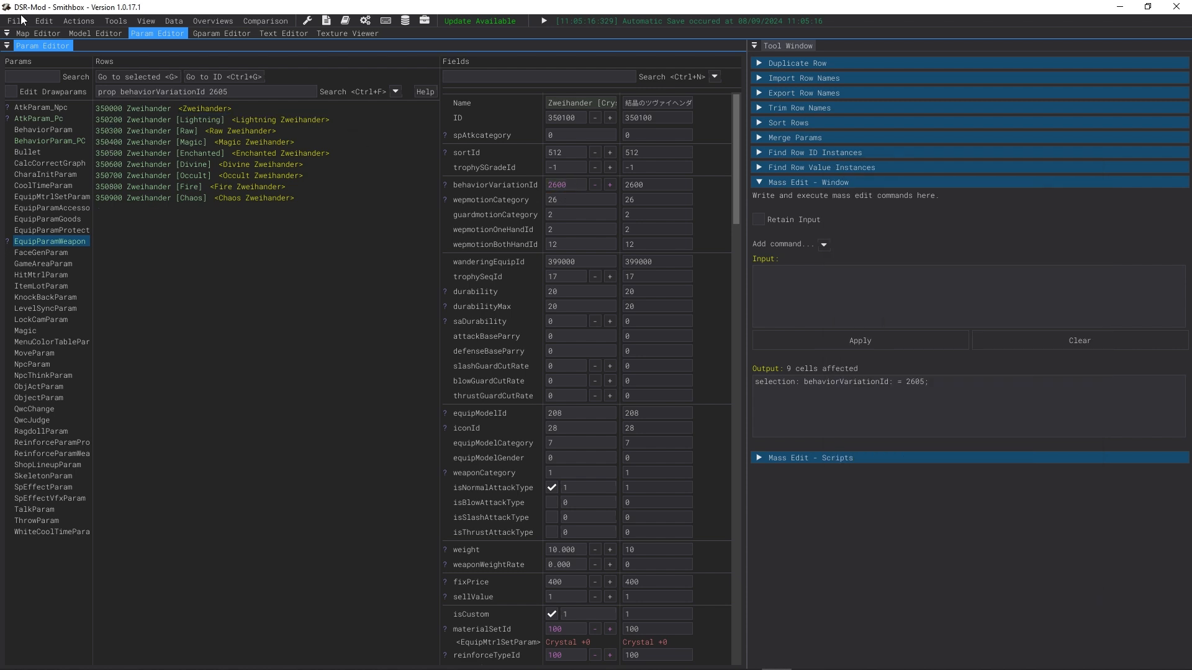
click(21, 20)
click(56, 93)
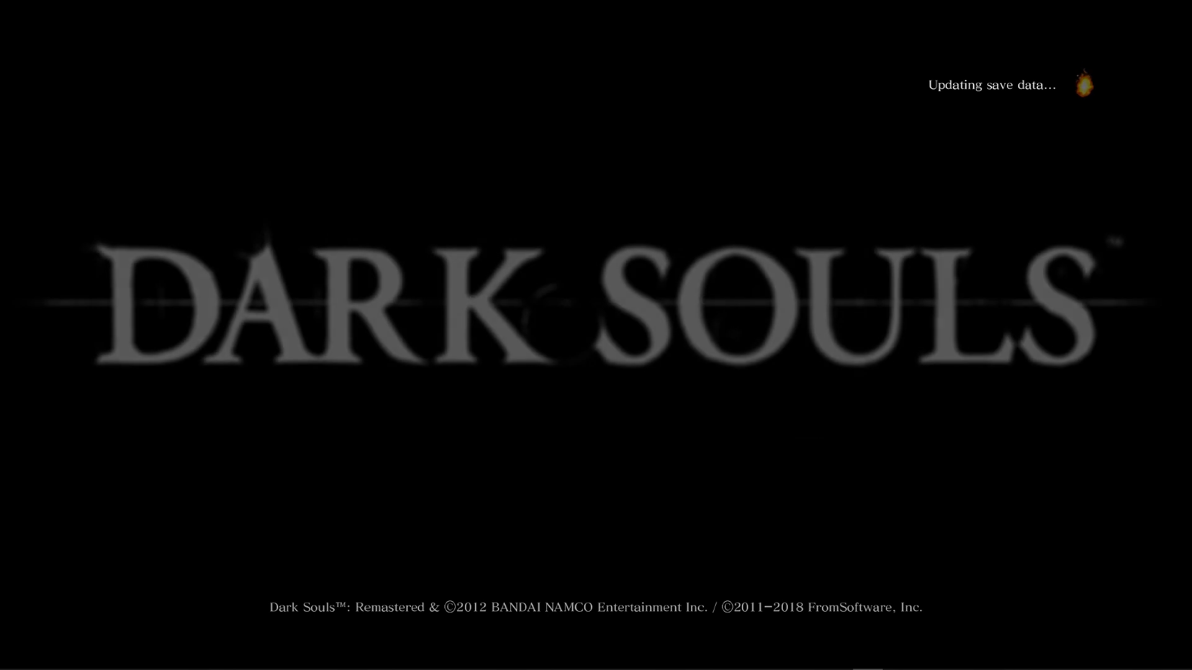
Step: Reload the game and test the Zweihander's attacks against an enemy
key(Return)
key(Return)
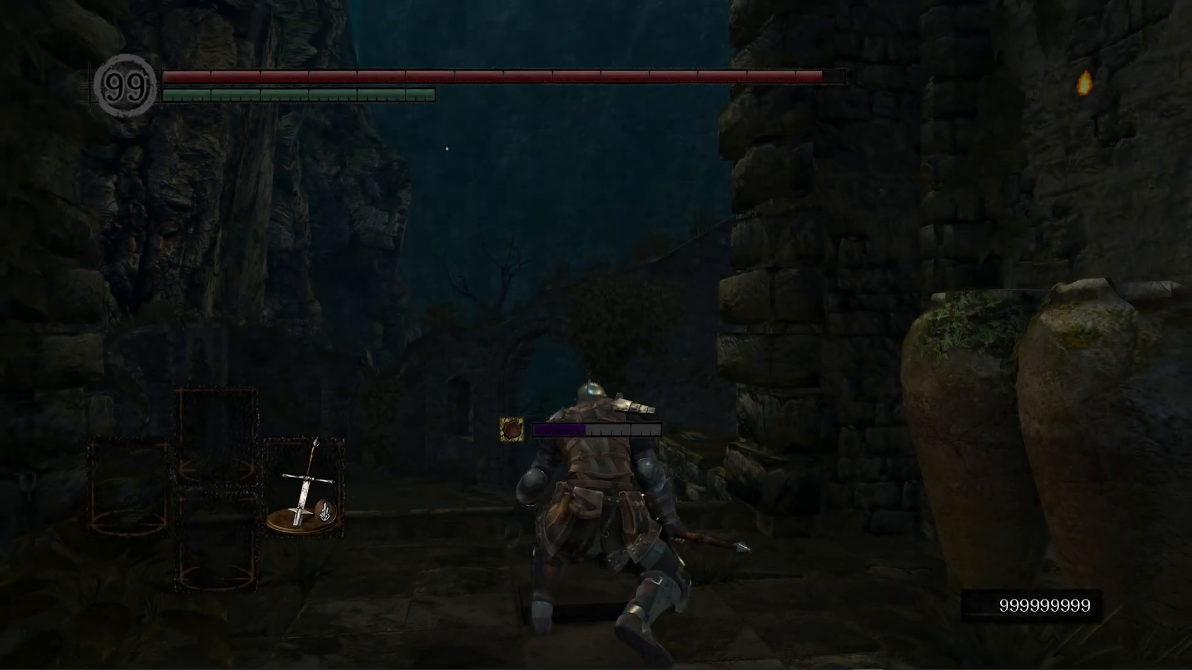
key(s)
key(w)
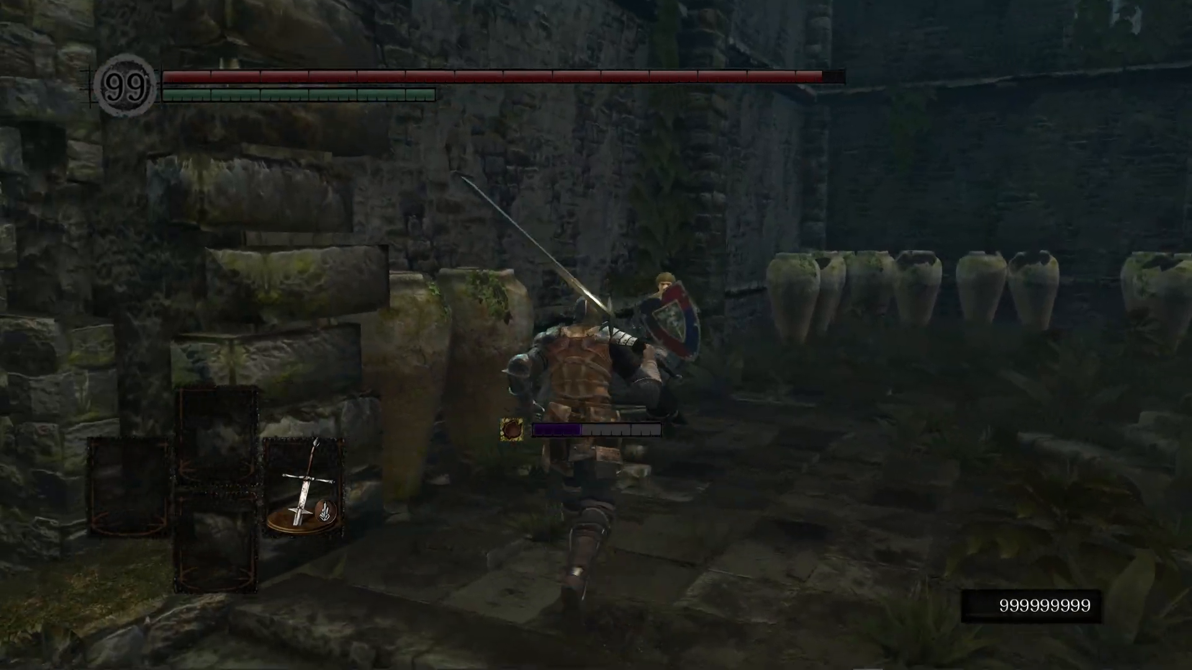
key(h)
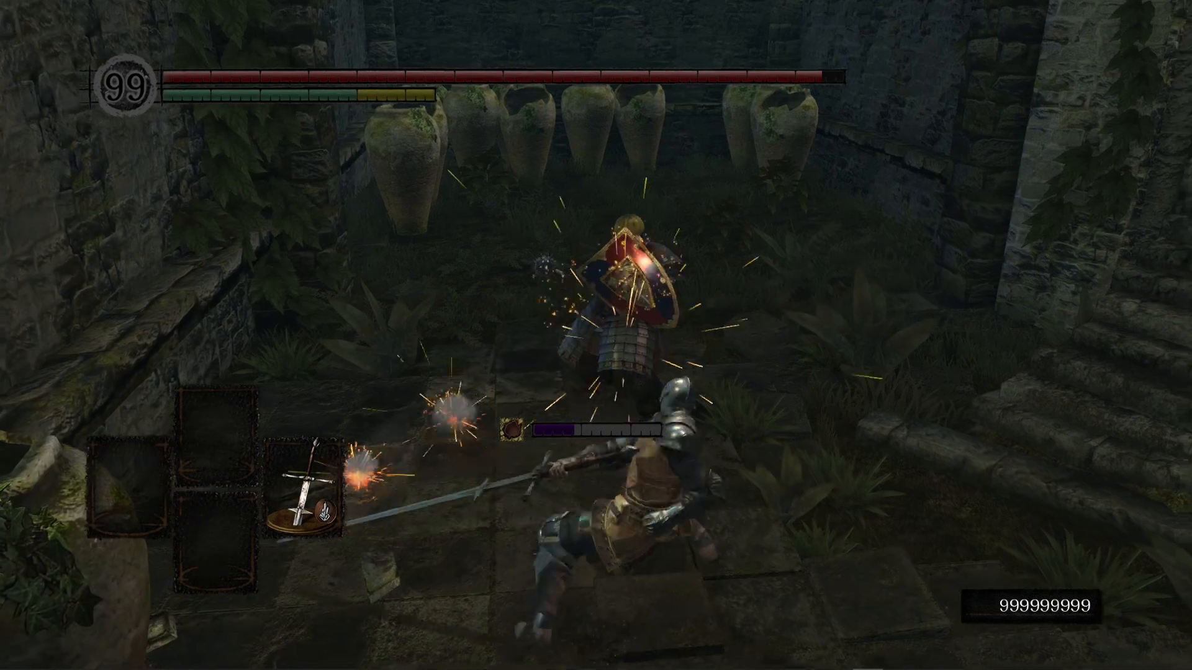
key(h)
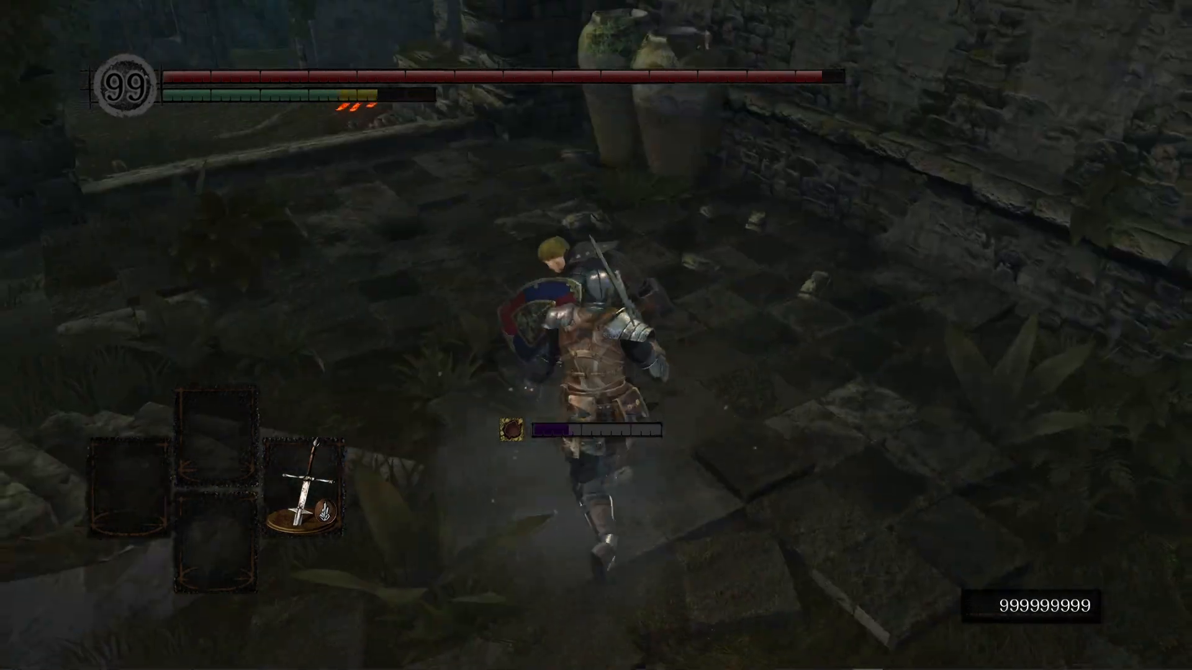
key(h)
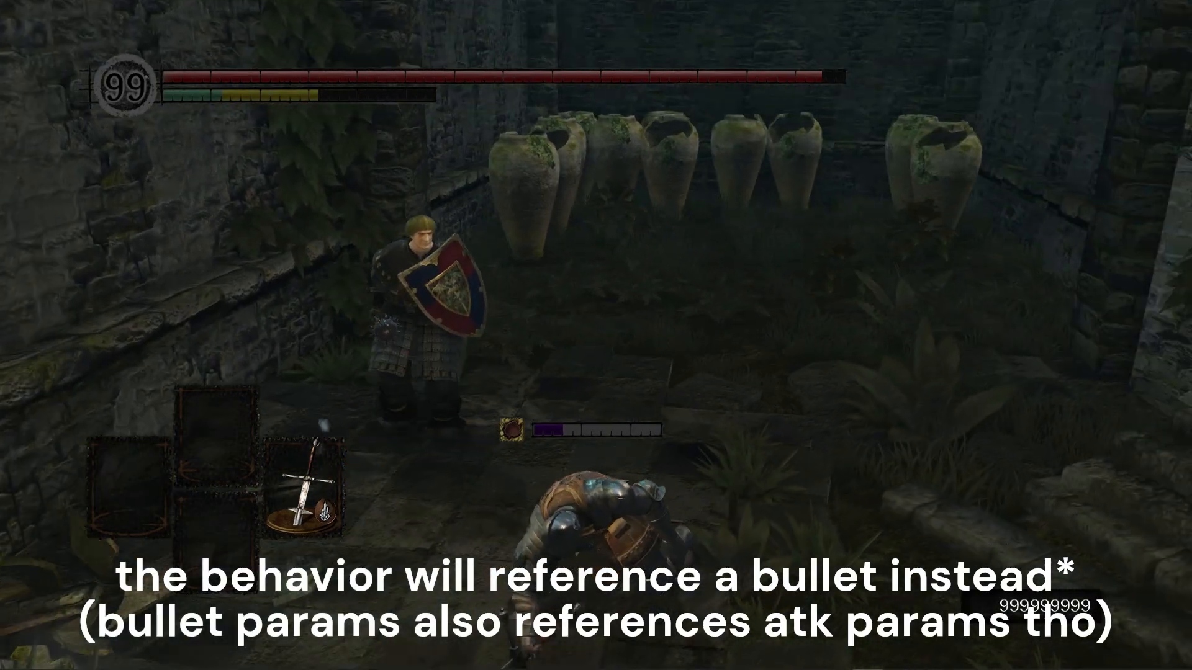
key(w)
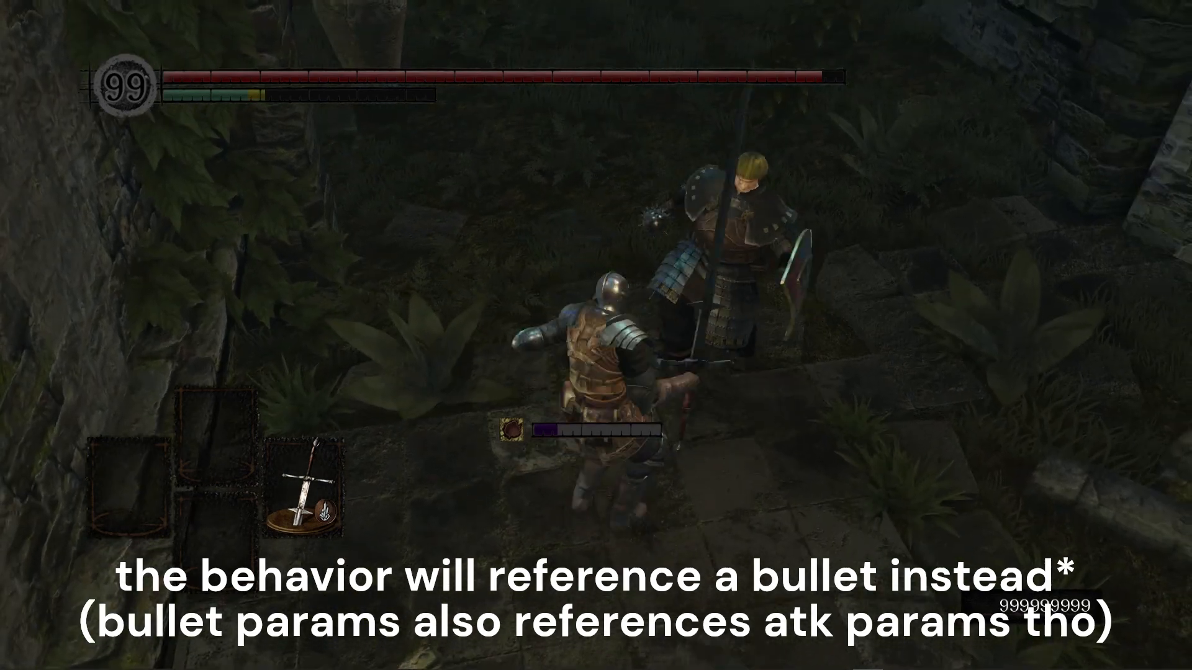